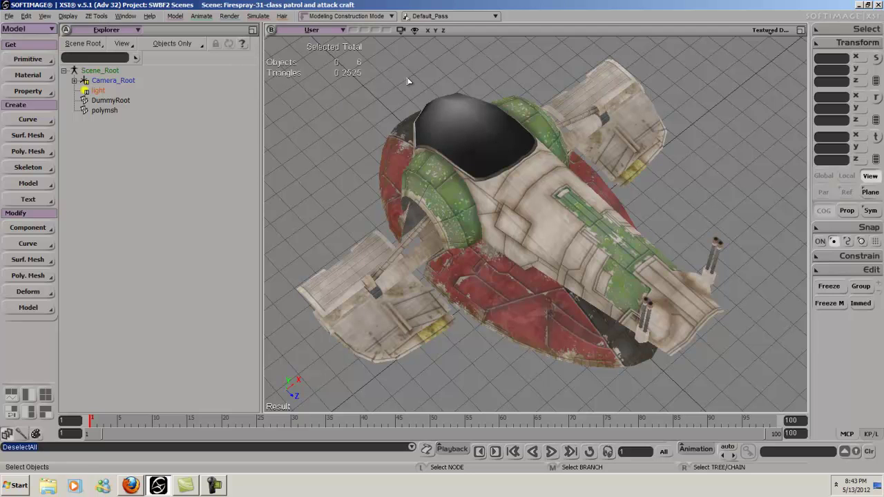
key("s")
key("s")
mouse_move(506, 80)
right_mouse_down()
mouse_move(514, 87)
mouse_move(446, 53)
mouse_move(454, 76)
mouse_move(509, 93)
right_mouse_up()
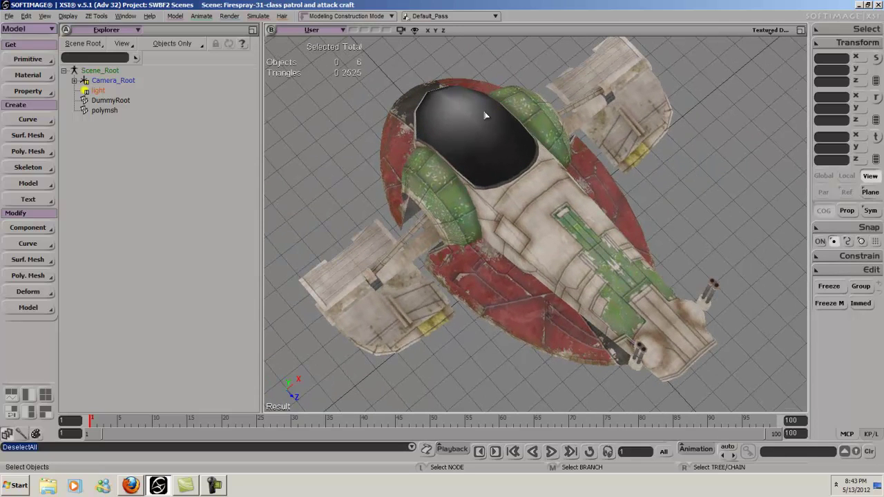
key("s")
mouse_move(525, 118)
right_mouse_down()
mouse_move(532, 130)
mouse_move(528, 118)
right_mouse_up()
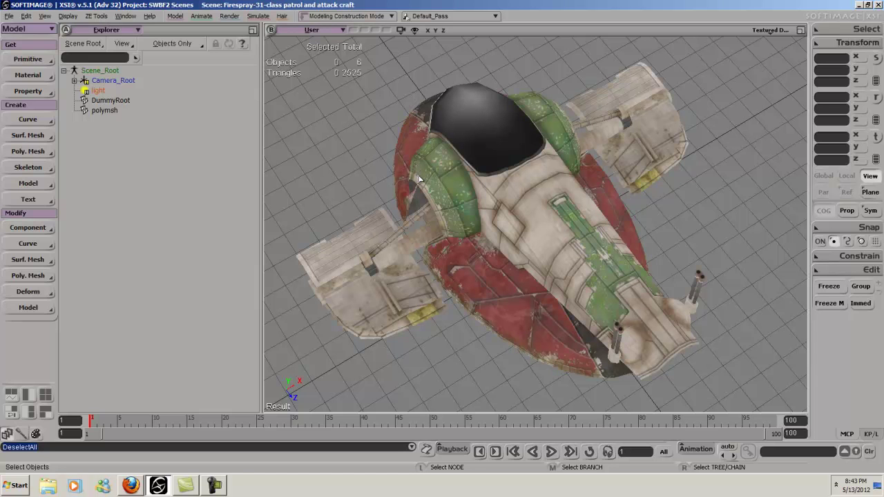
key("s")
mouse_move(450, 205)
right_mouse_down()
mouse_move(459, 163)
mouse_move(495, 118)
mouse_move(419, 117)
mouse_move(442, 101)
mouse_move(458, 156)
mouse_move(451, 211)
right_mouse_up()
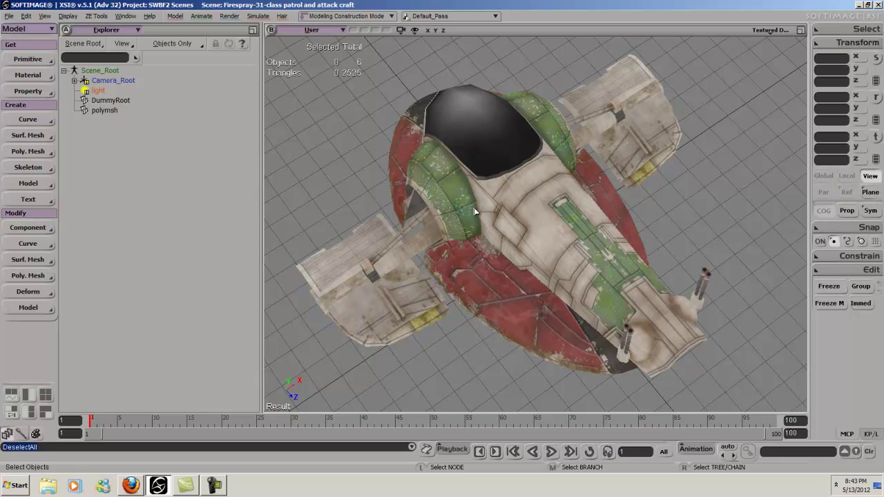
Step: Inspect the ship's polymsh and DummyRoot objects by selecting each of them in turn
left_click(528, 224)
key("s")
right_click_drag(650, 211, 553, 173)
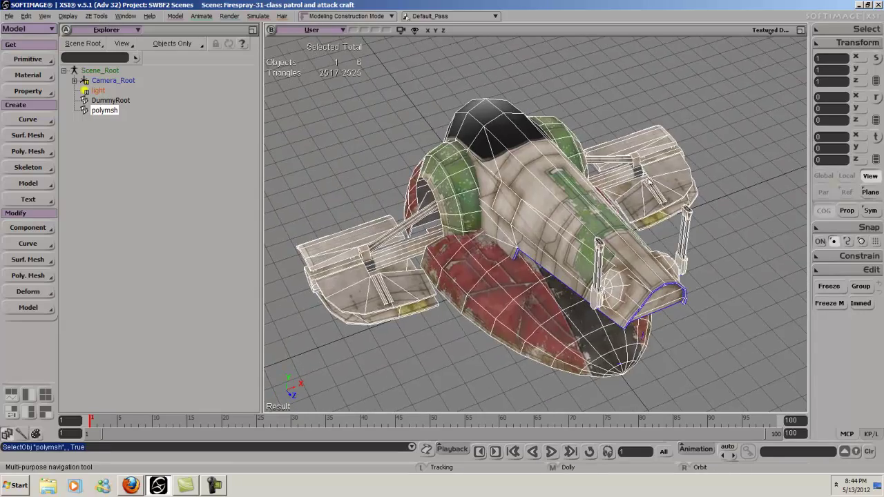
left_click(122, 103)
key("s")
right_click_drag(394, 136, 543, 114)
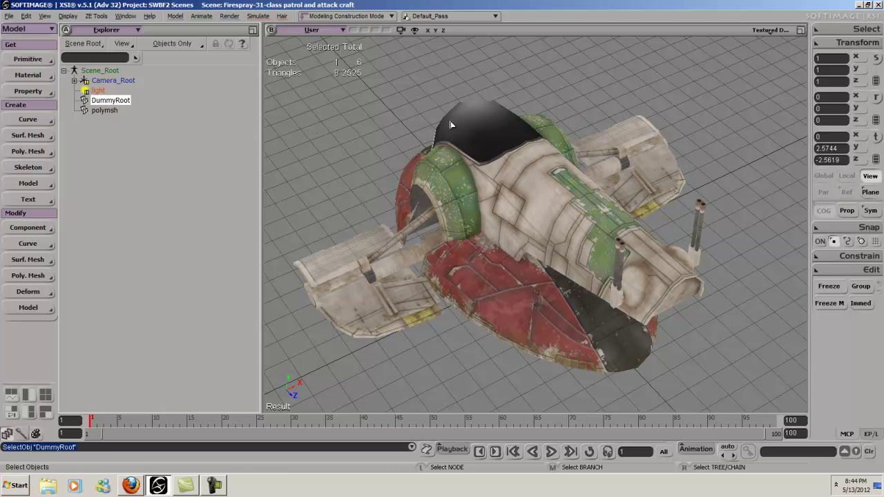
left_click(799, 32)
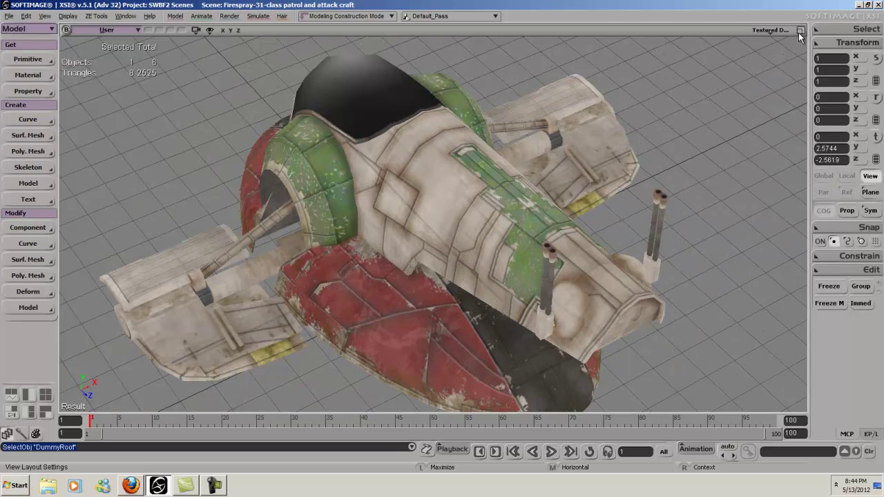
left_click(801, 31)
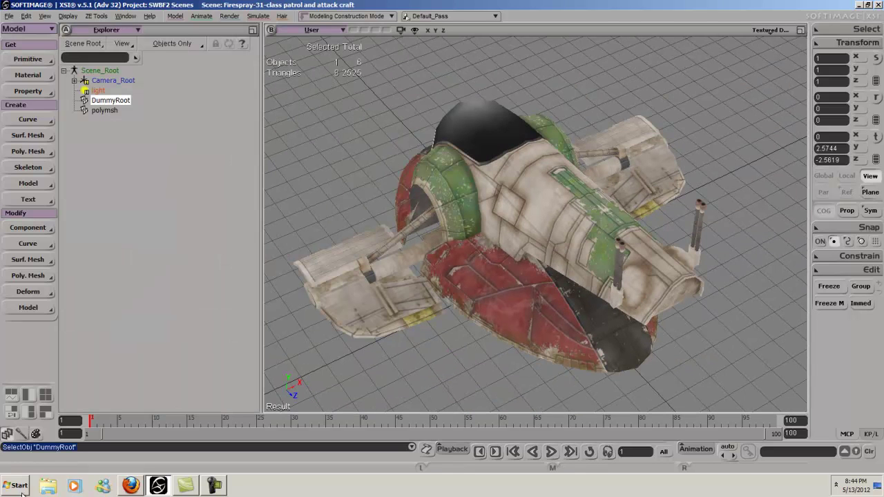
Step: Examine where DummyRoot sits inside the ship in the right view of the four-view layout, and clear the selection
left_click(46, 396)
key("s")
middle_click_drag(640, 359, 631, 369)
mouse_move(632, 369)
left_mouse_down()
mouse_move(555, 293)
mouse_move(509, 338)
mouse_move(509, 269)
left_mouse_up()
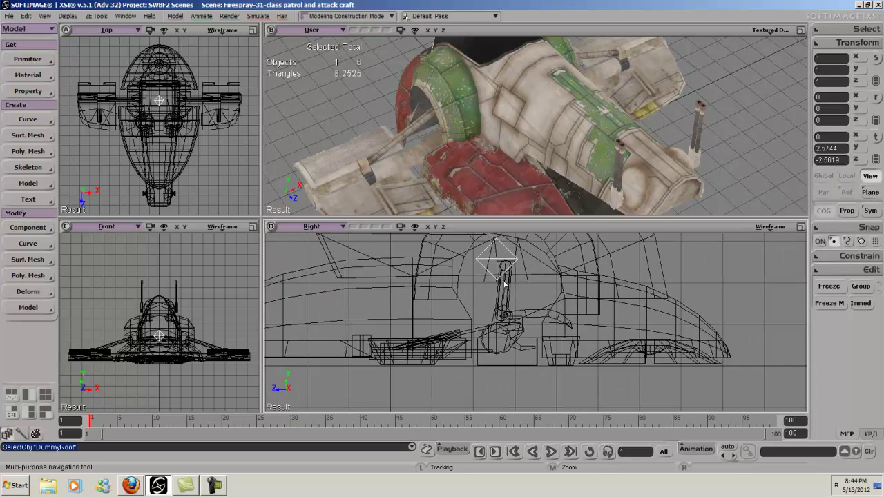
key("space")
left_click(524, 279)
left_click(694, 297)
key("s")
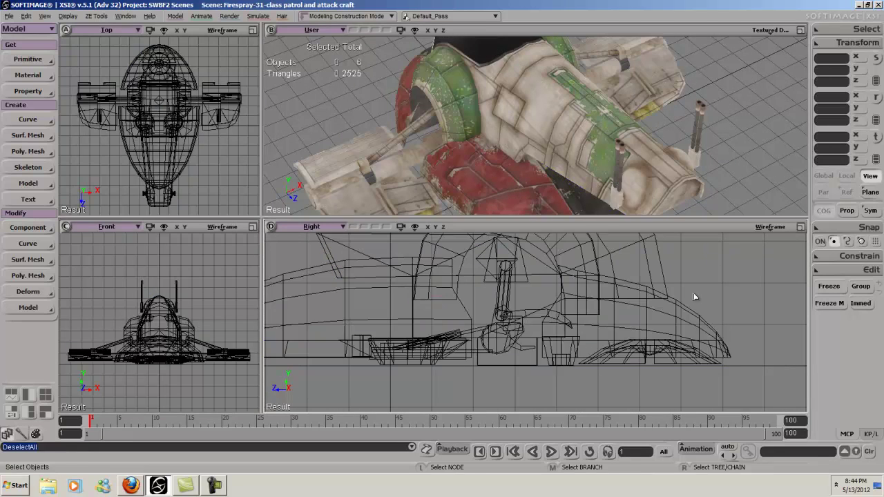
Step: Examine the ship's underside and side, then return to the explorer and single-view layout with nothing selected
right_click_drag(561, 117, 461, 146)
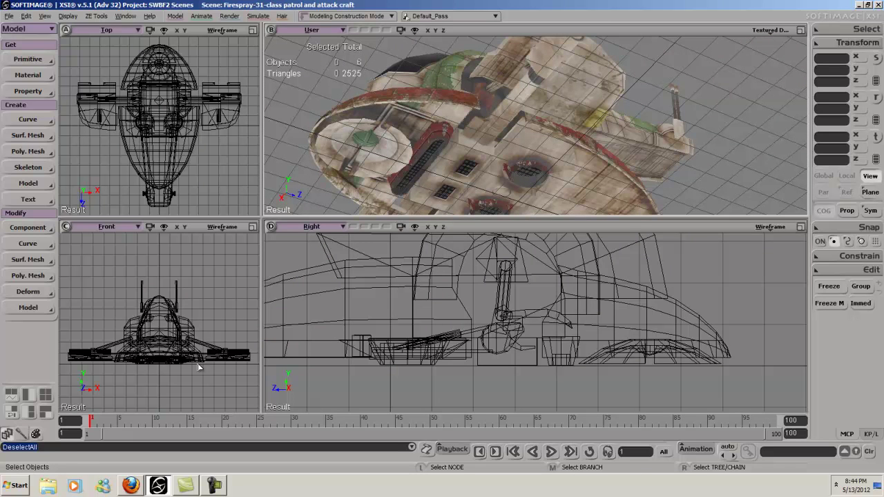
key("s")
right_click_drag(529, 128, 561, 172)
left_click(588, 83)
key("s")
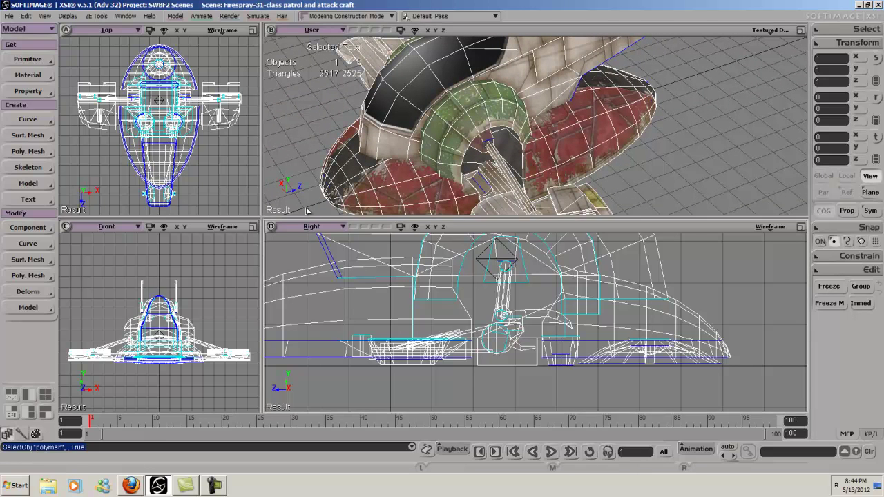
left_click(18, 395)
right_click_drag(460, 147, 412, 105)
left_click(254, 255)
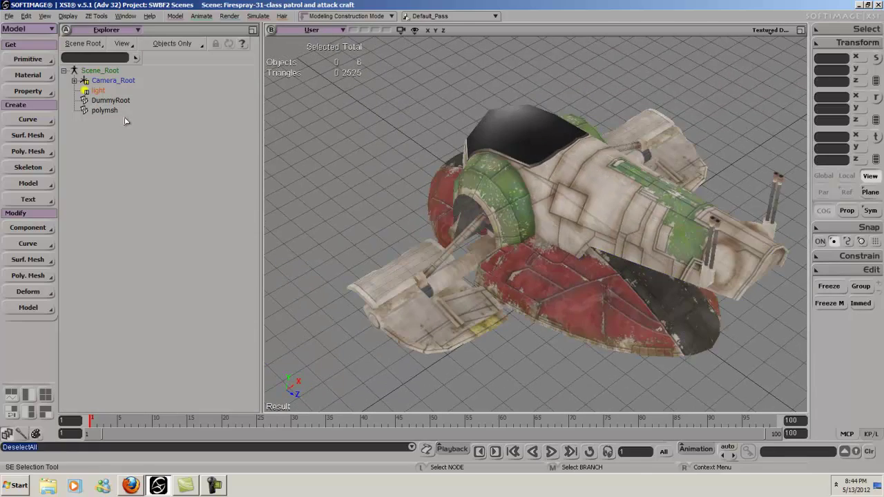
Step: Select the polymsh object and switch to raycast polygon selection
left_click(104, 110)
right_click_drag(525, 207, 692, 183)
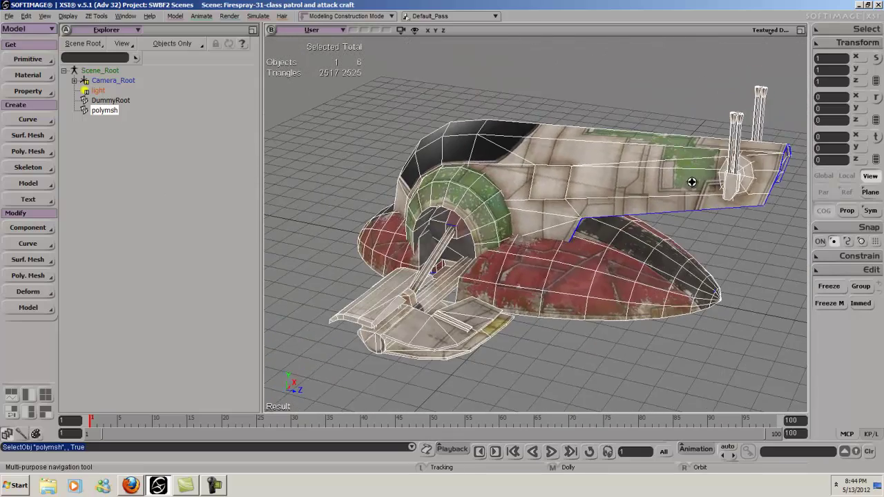
left_click_drag(708, 195, 695, 194)
right_click_drag(695, 189, 708, 99)
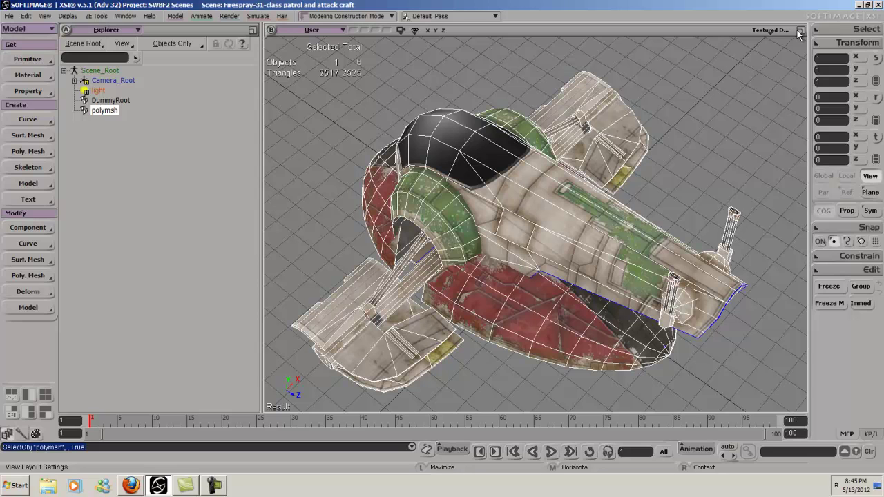
right_click_drag(703, 152, 733, 234)
key("space")
key("u")
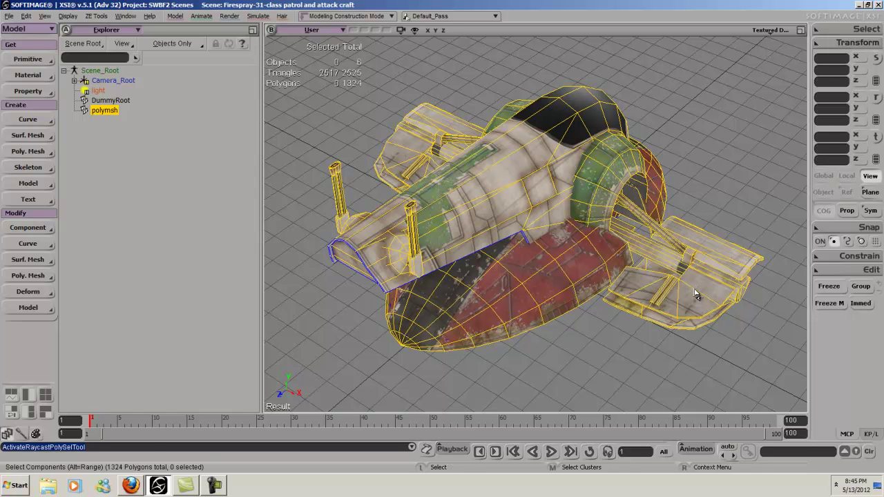
left_click(697, 293)
left_click(654, 272, "shift")
left_click(657, 255, "shift")
left_click(676, 245, "shift")
left_click(710, 237, "shift")
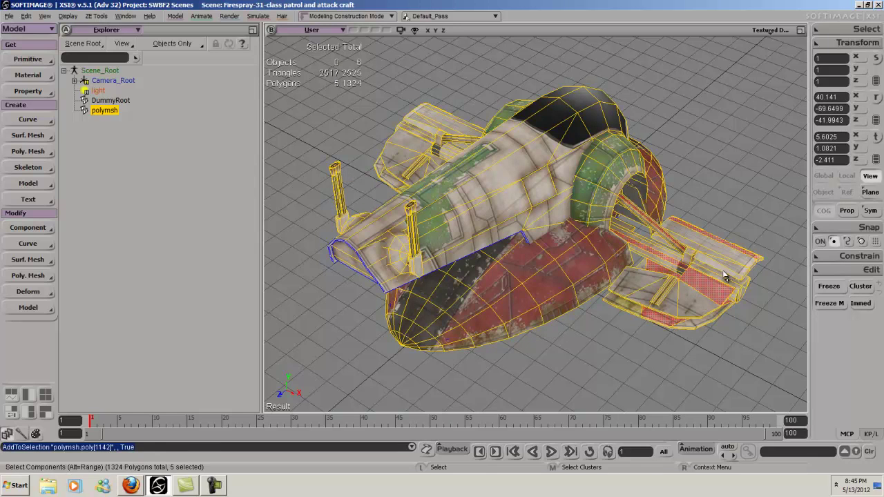
key("alt+period")
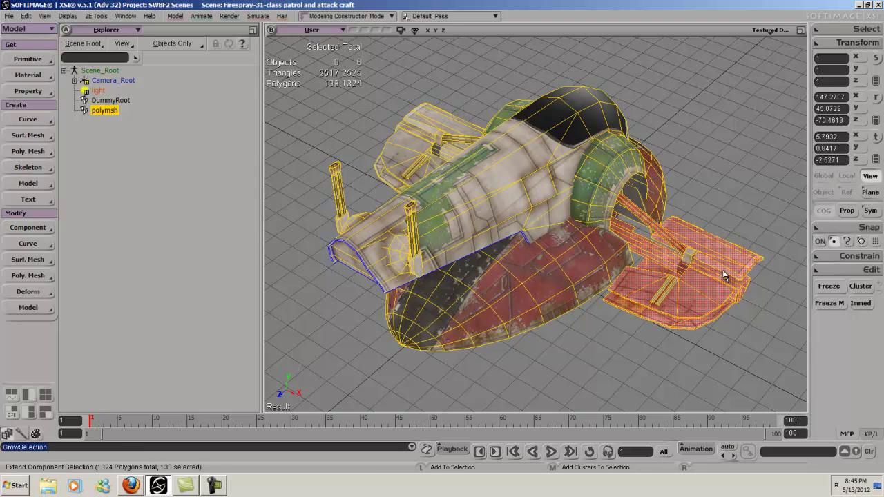
left_click(689, 268, "shift")
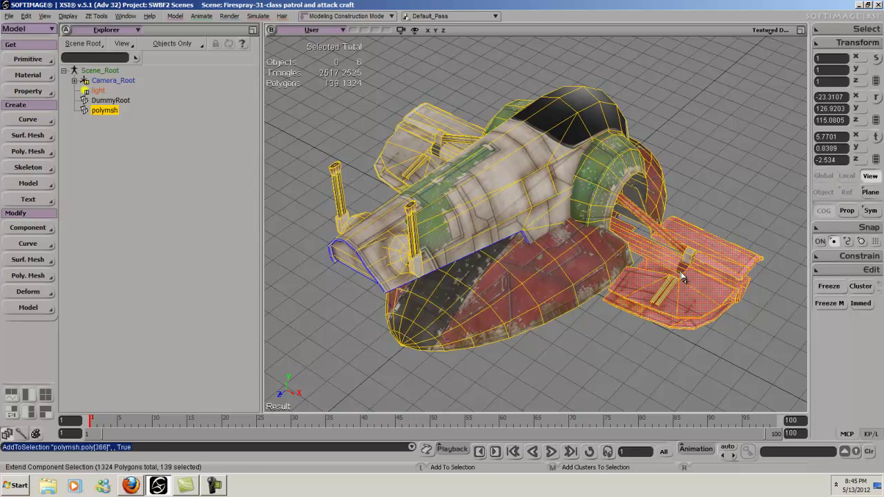
left_click(665, 301, "shift")
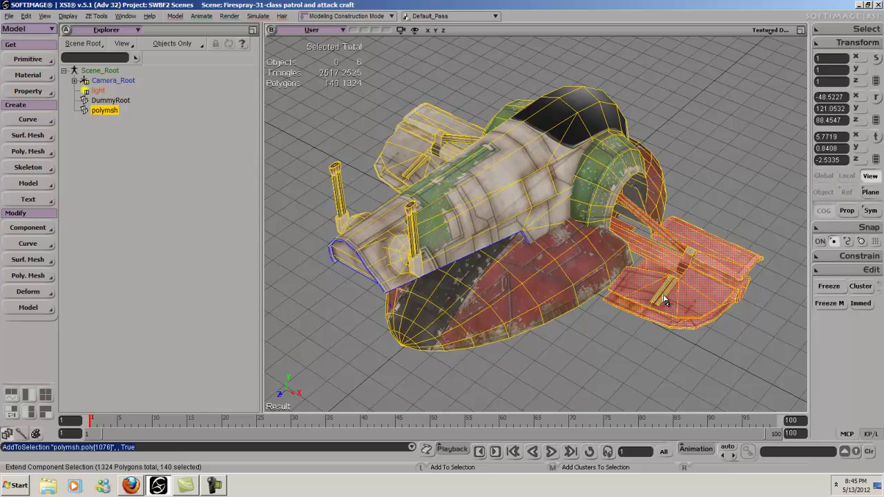
left_click_drag(667, 300, 653, 288, "shift")
key("s")
right_click_drag(652, 288, 767, 245)
mouse_move(517, 342)
left_mouse_down("shift")
mouse_move(462, 326)
mouse_move(450, 297)
mouse_move(484, 297)
left_mouse_up("shift")
left_click(475, 310, "shift")
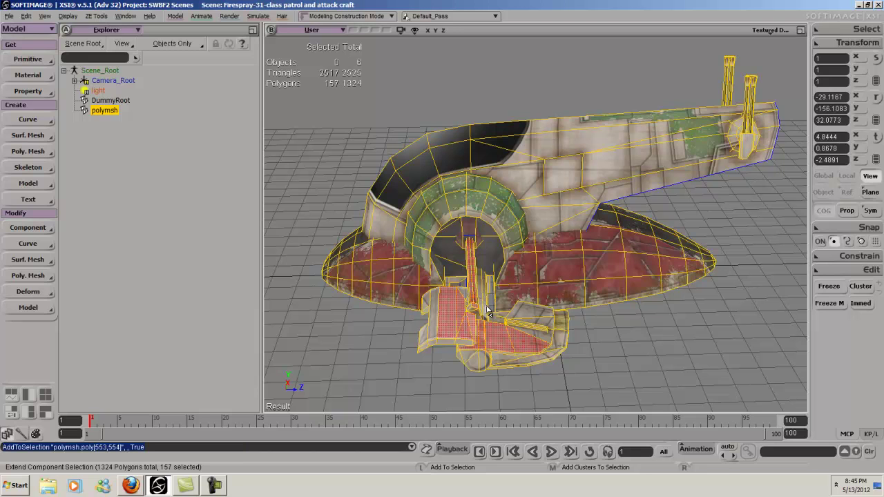
left_click(489, 309, "shift")
key("s")
right_click_drag(485, 288, 378, 311)
left_click(697, 167)
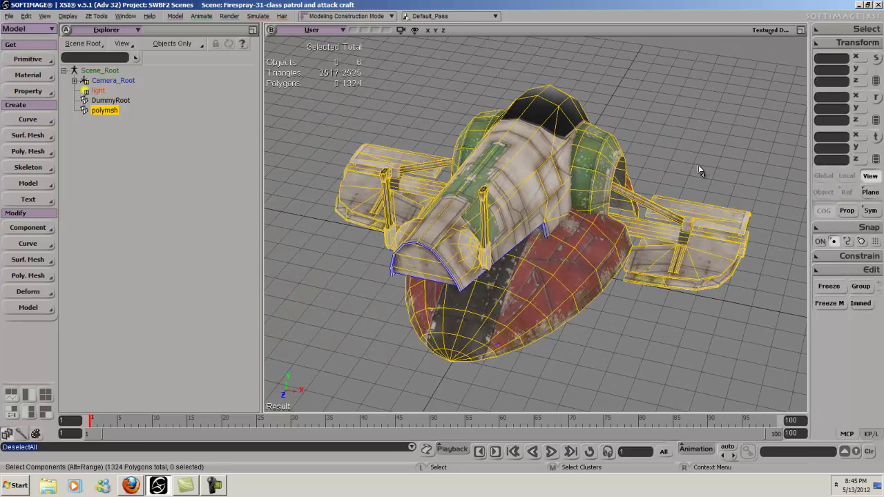
Step: Select a few seed polygons on the upper plate, outer end and lower plate of the first wing
key("s")
right_click_drag(700, 178, 667, 220)
left_click(639, 268)
left_click(691, 262, "shift")
left_click(733, 302, "shift")
left_click(675, 318, "shift")
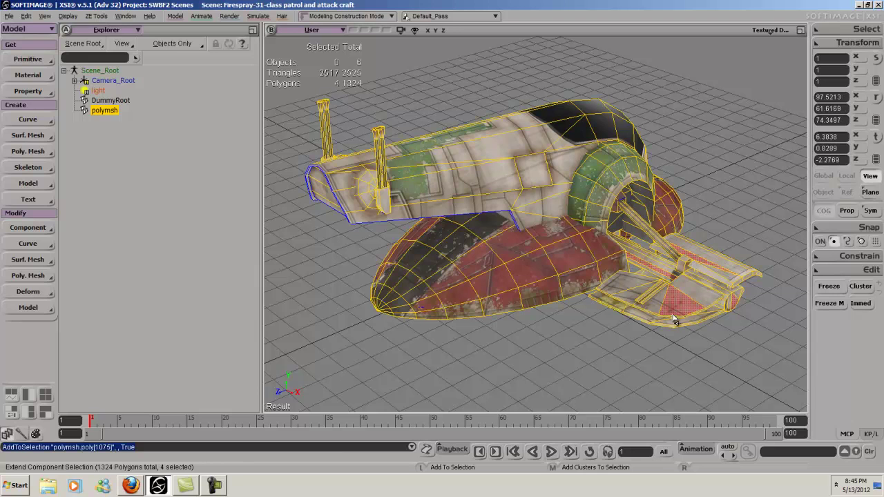
left_click(644, 298, "shift")
left_click(640, 316, "shift")
Step: Add seed polygons on the opposite wing's plates to the selection and grow it across both wings' connected plates
key("s")
right_click_drag(650, 297, 458, 314)
left_click(417, 308, "shift")
left_click(378, 304, "shift")
left_click_drag(377, 304, 353, 294, "shift")
left_click(312, 272, "shift")
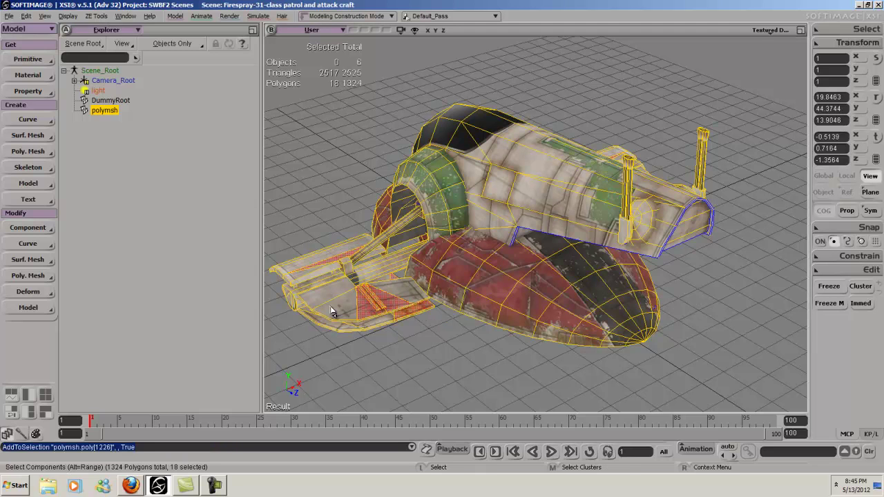
key("shift+period")
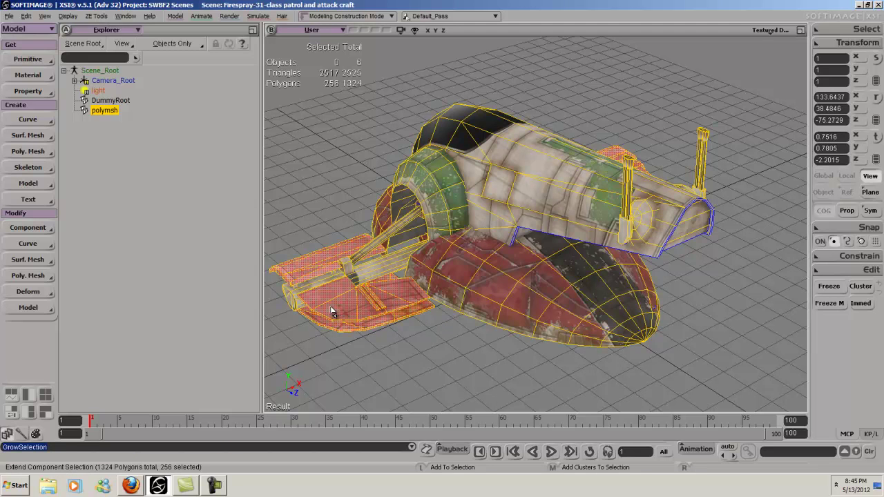
Step: Add the wing's cylinder end and the small pieces between its plates to the polygon selection
left_click(291, 302, "shift")
key("s")
right_click_drag(453, 266, 435, 256)
left_click_drag(435, 257, 528, 282)
middle_click_drag(529, 282, 393, 322)
right_click_drag(392, 322, 375, 294)
left_click_drag(376, 294, 476, 244)
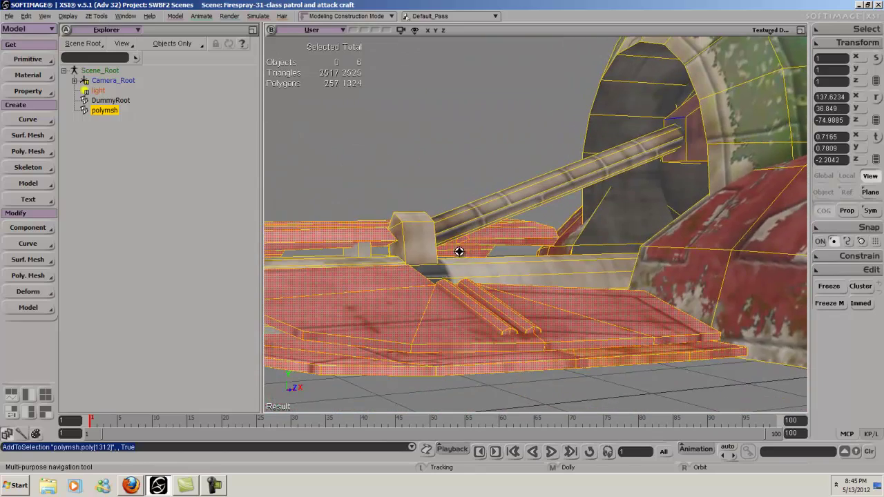
left_click(362, 257, "shift")
key("s")
left_click_drag(360, 253, 491, 262)
left_click(347, 270, "shift")
Step: Add the small connector polygons beneath the upper wing plate, leave out the strut bracket polygon, and grow the selection
key("s")
mouse_move(347, 268)
right_mouse_down()
mouse_move(476, 284)
mouse_move(513, 261)
right_mouse_up()
right_click_drag(410, 263, 573, 230)
right_click_drag(359, 235, 494, 255)
left_click(493, 253, "shift")
left_click(490, 256, "ctrl+shift")
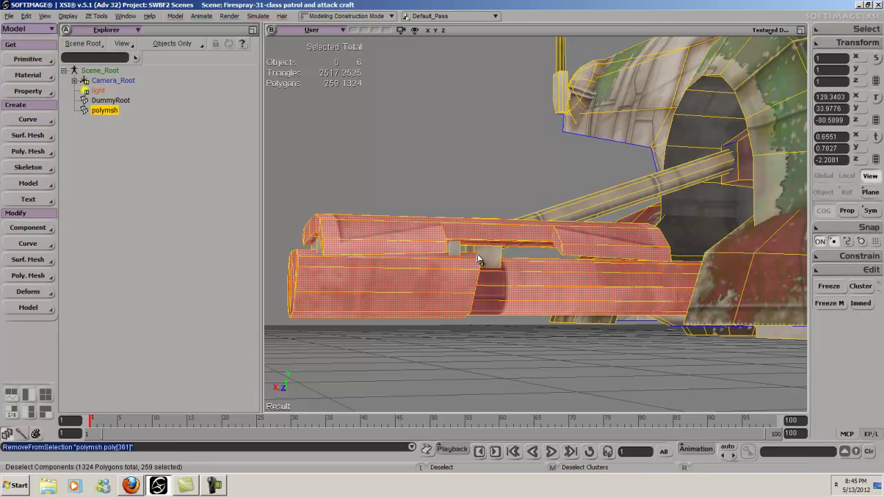
left_click(457, 252, "shift")
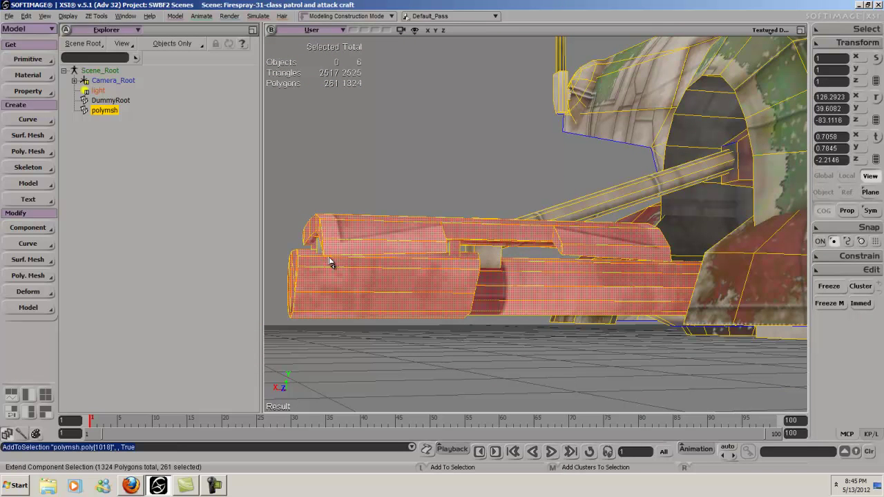
key("alt+shift+equal")
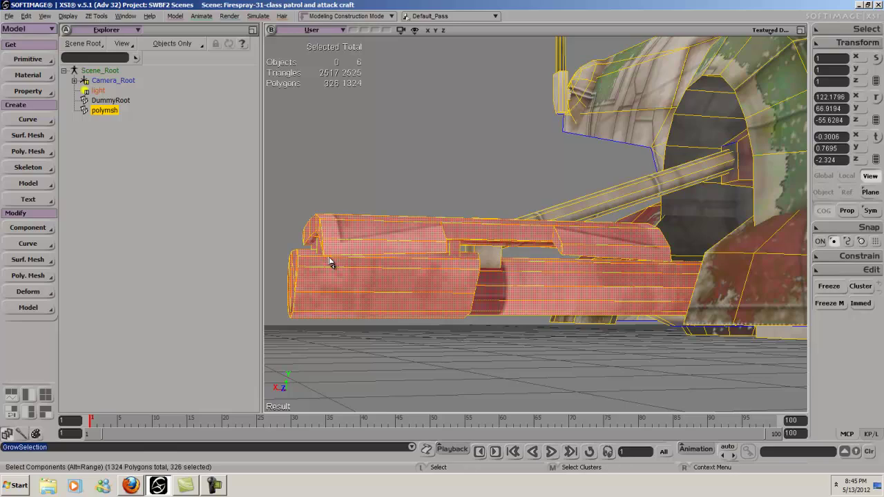
Step: Extract the selected wing polygons into a separate polygon mesh, deleting them from polymsh
key("s")
right_click_drag(573, 216, 291, 315)
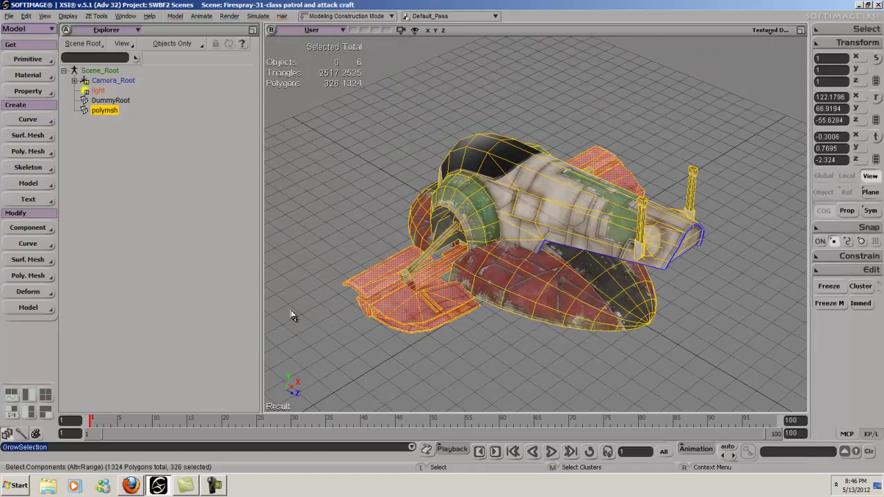
left_click(28, 151)
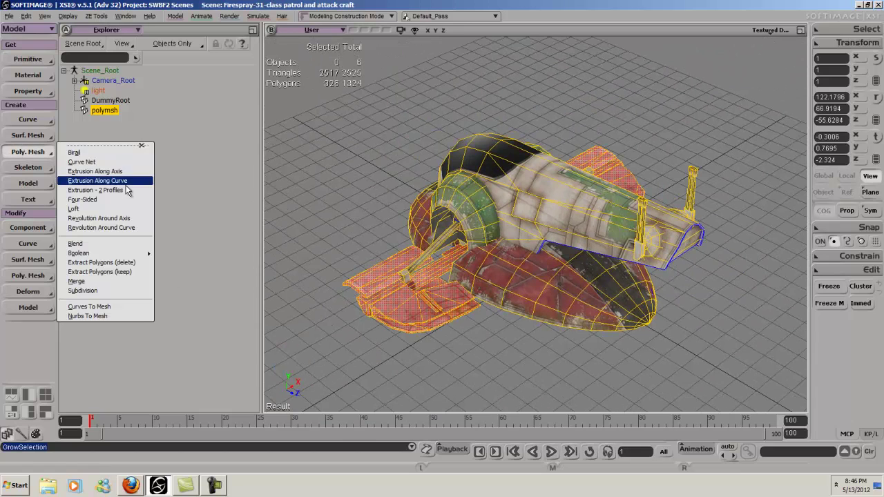
left_click(123, 262)
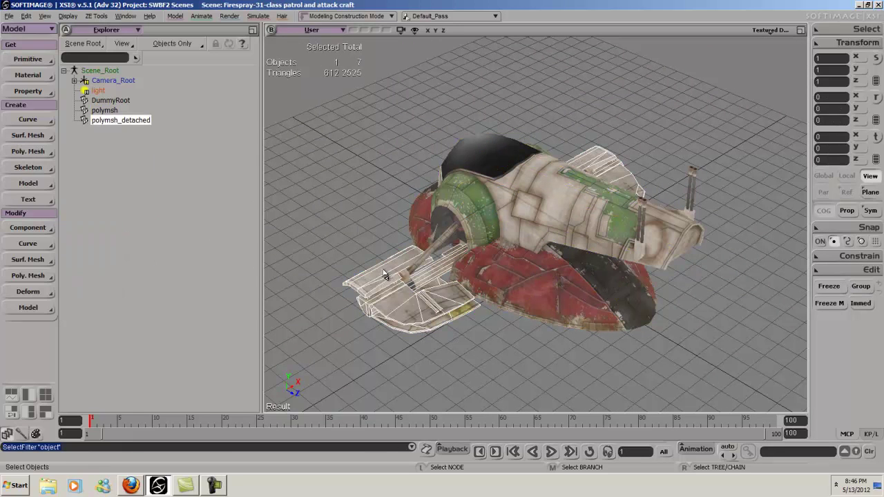
Step: Rename the detached wing mesh as wings
left_click(325, 200)
key("s")
right_click_drag(357, 240, 396, 251)
left_click(434, 309)
key("s")
right_click_drag(433, 309, 539, 361)
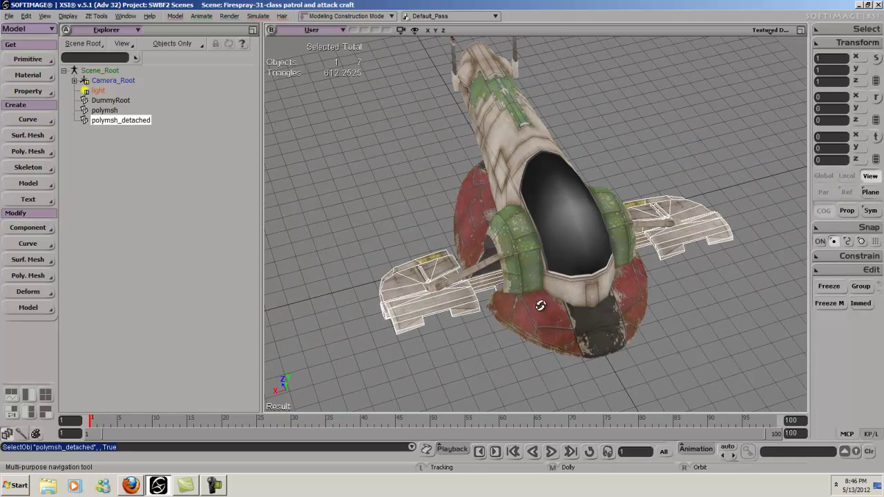
double_click(119, 122)
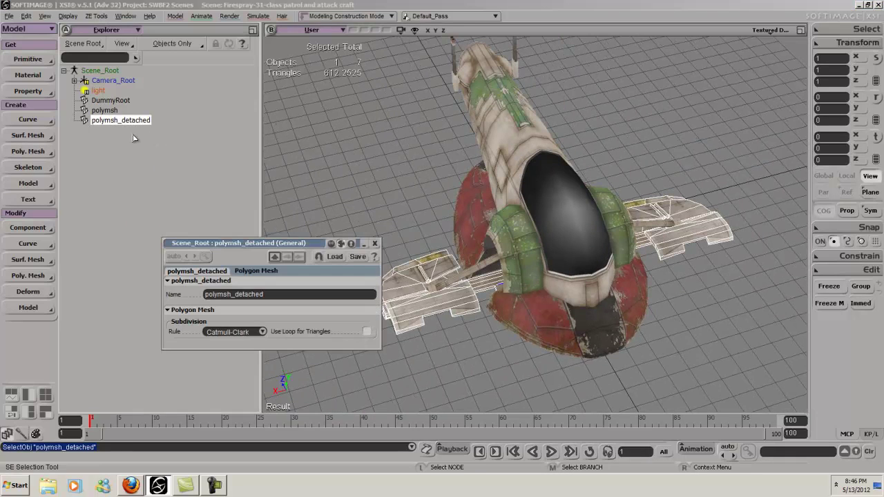
type("wings")
key("Return")
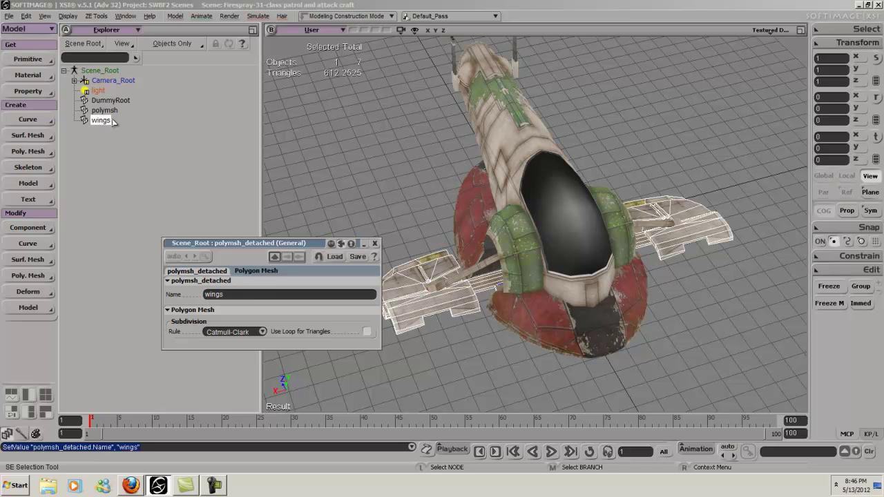
Step: Rename the remaining polymsh mesh as body and close its properties
double_click(105, 111)
left_click(251, 295)
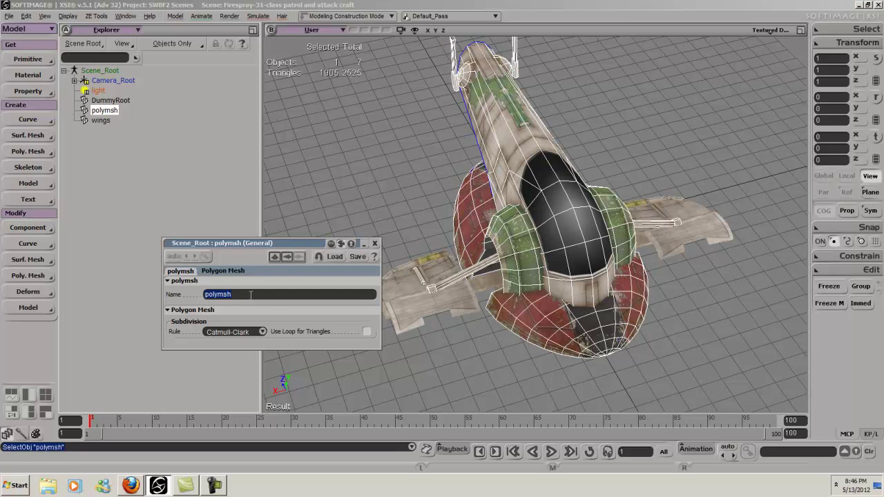
key("Return")
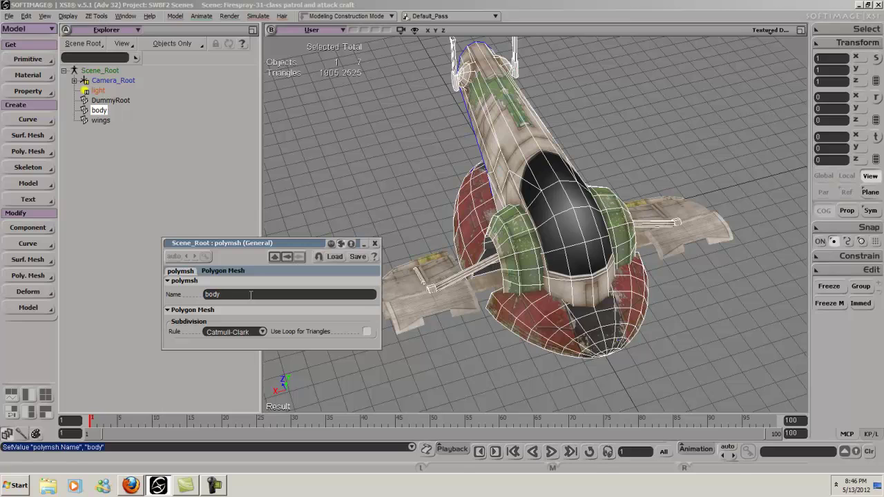
left_click(366, 219)
left_click(377, 244)
Step: Select four polygons of body's launcher on the positive X side: one each on the outer panel, the cylinder and both plates
key("s")
right_click_drag(414, 207, 570, 206)
middle_click_drag(562, 187, 519, 213)
right_click_drag(519, 212, 432, 278)
left_click(514, 273)
key("s")
right_click_drag(516, 257, 535, 251)
middle_click_drag(481, 286, 477, 295)
right_click_drag(477, 296, 443, 249)
middle_click_drag(442, 249, 413, 278)
left_click_drag(414, 278, 397, 289)
right_click_drag(397, 289, 408, 284)
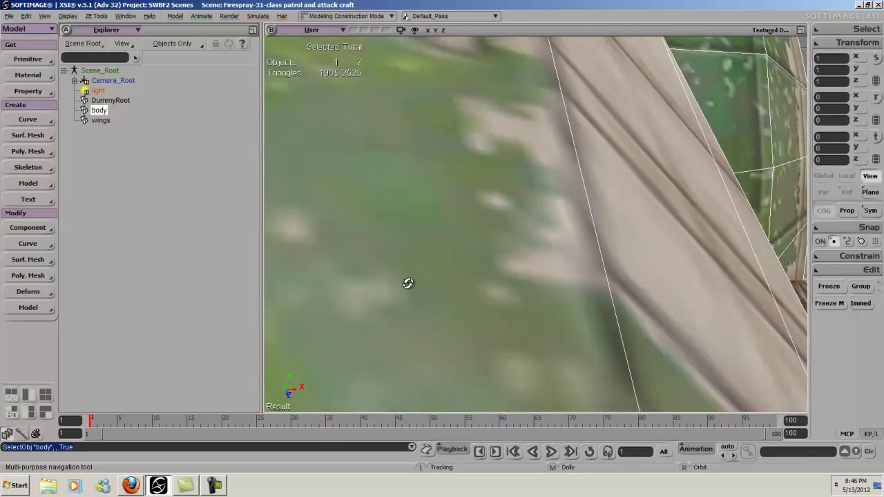
middle_click_drag(408, 284, 408, 272)
left_click_drag(408, 272, 410, 341)
right_click_drag(410, 341, 487, 245)
key("space")
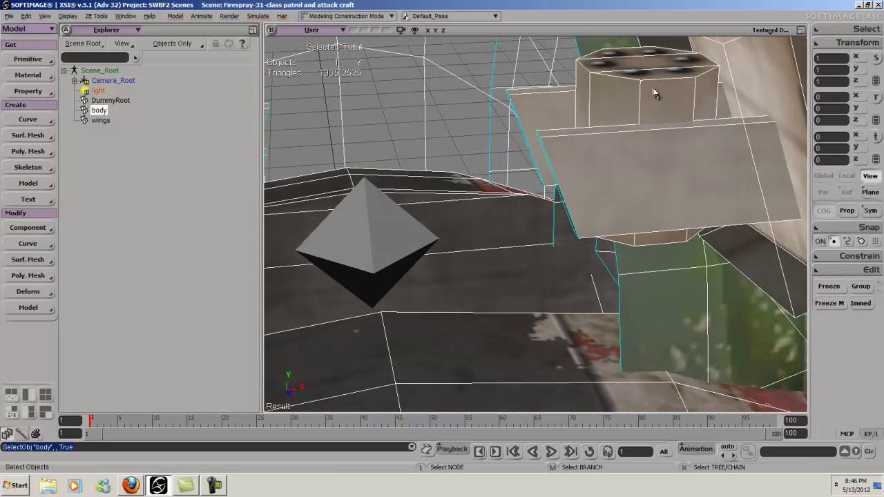
key("y")
left_click(726, 84)
left_click(686, 104, "shift")
left_click(677, 152, "shift")
left_click(561, 122, "shift")
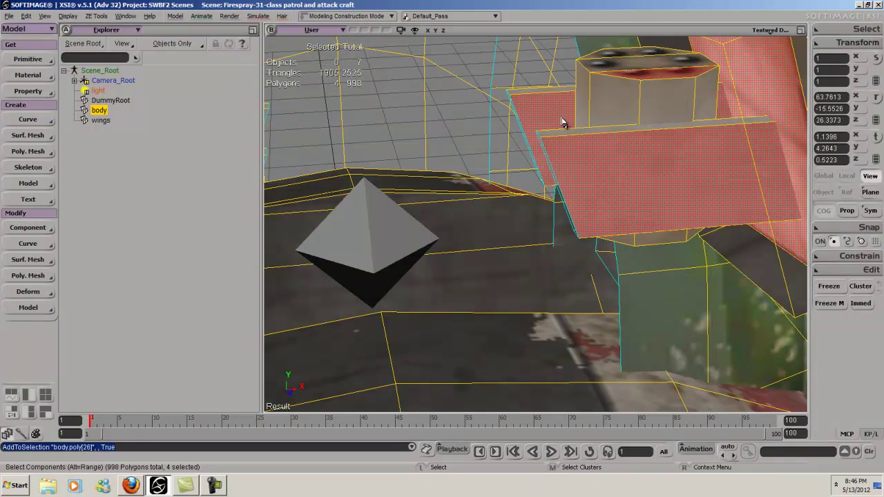
Step: Add the matching outer panel, cylinder and plate polygons of the opposite launcher, and grow the selection to cover both launchers
key("s")
right_click_drag(561, 123, 736, 143)
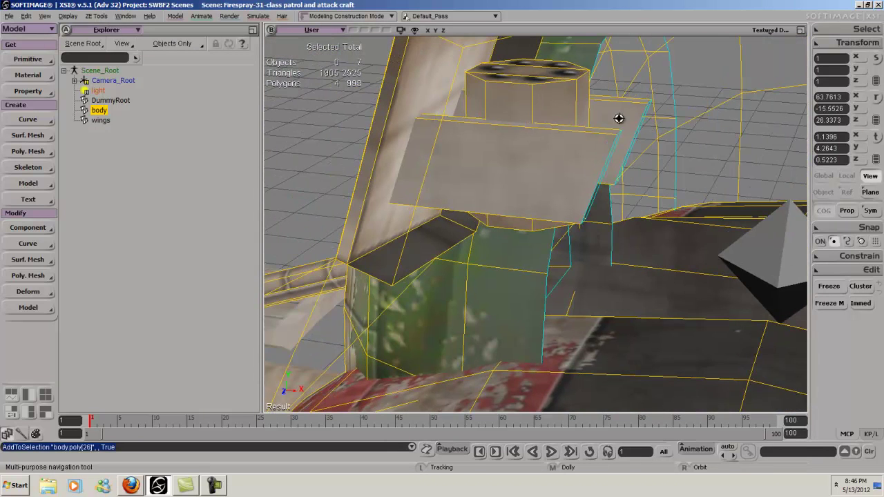
left_click(431, 82, "shift")
left_click(525, 107, "shift")
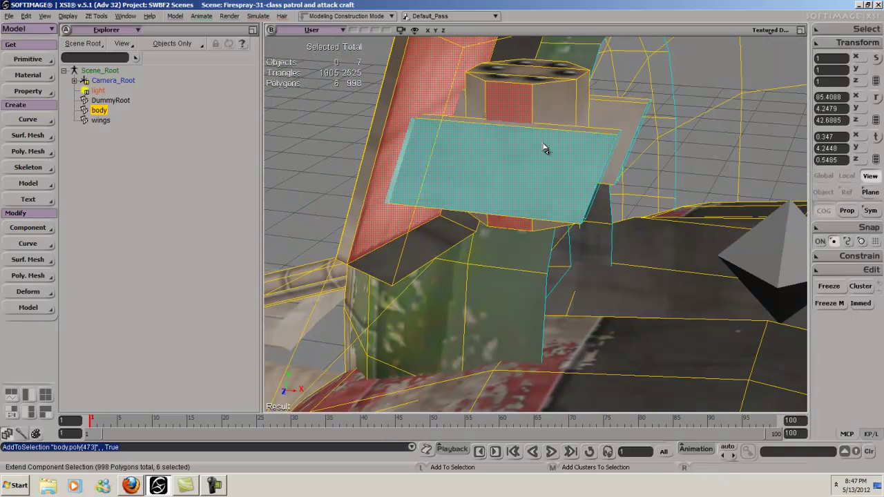
left_click(546, 145, "shift")
left_click(620, 117, "shift")
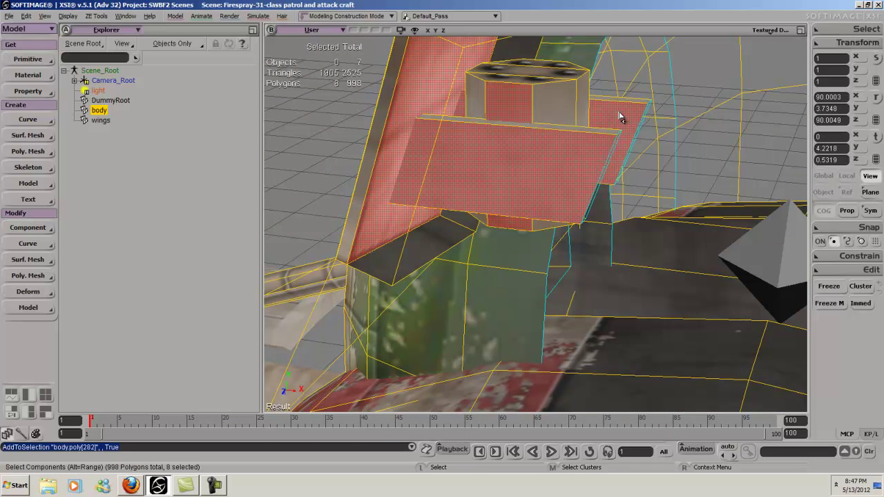
key("alt+period")
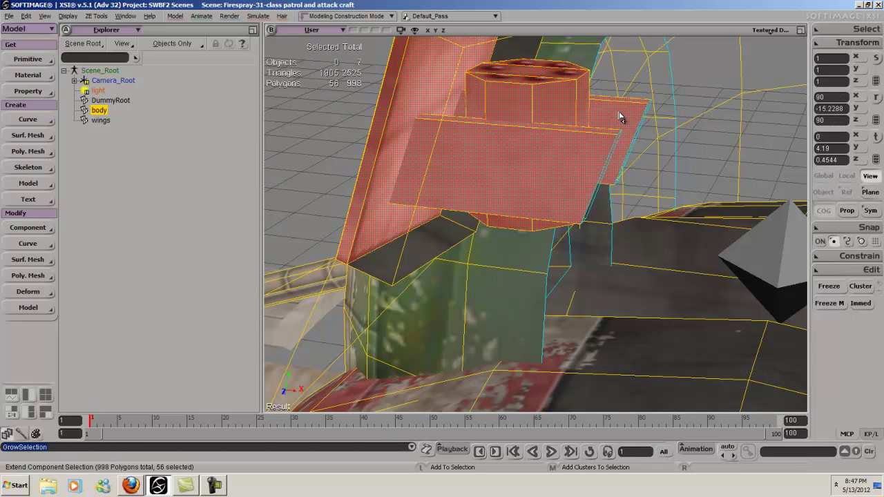
Step: Extract the selected launcher polygons into a separate polygon mesh, deleting them from body
key("s")
scroll(542, 124, "up", 5)
scroll(543, 123, "down", 6)
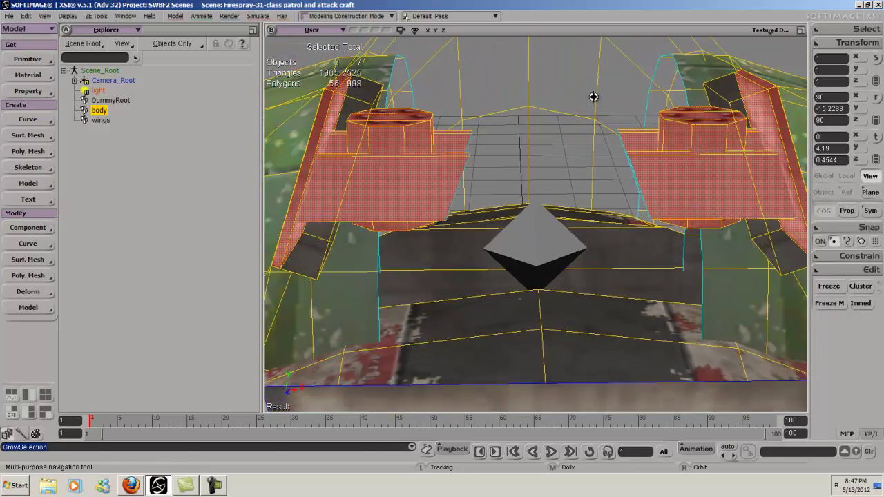
right_click_drag(571, 176, 557, 117)
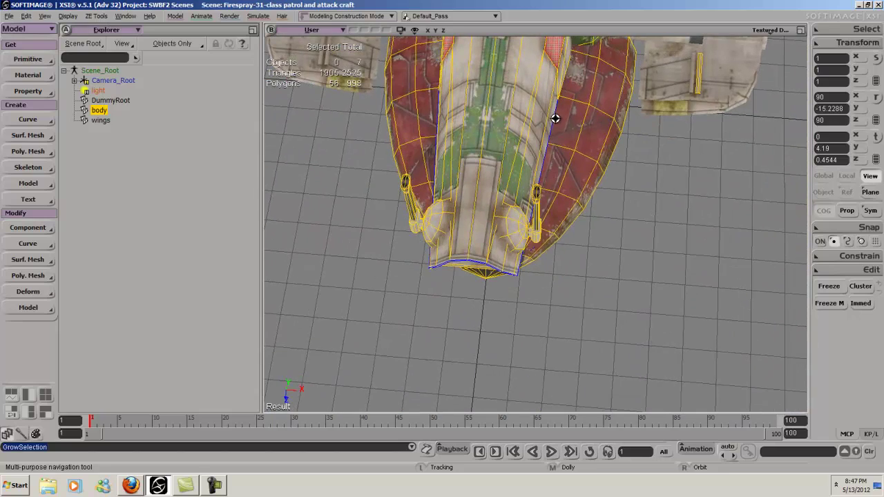
key("s")
left_click_drag(546, 152, 553, 194)
right_click_drag(553, 194, 509, 122)
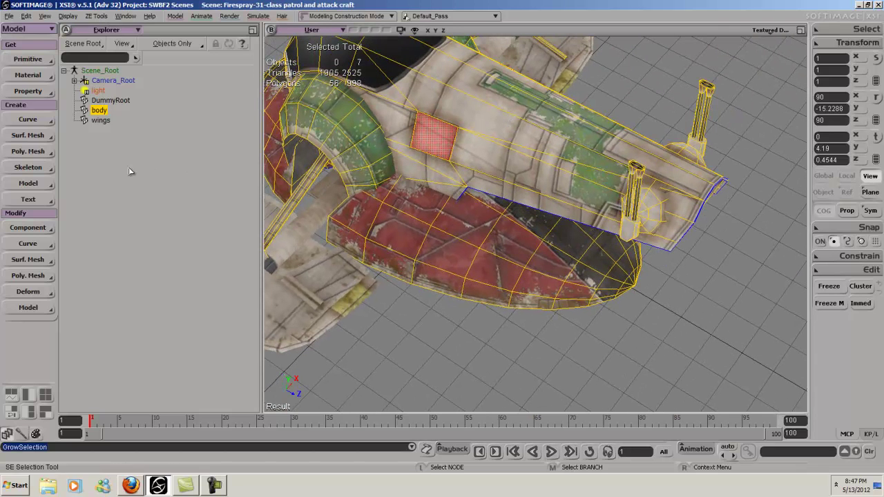
right_click(431, 130)
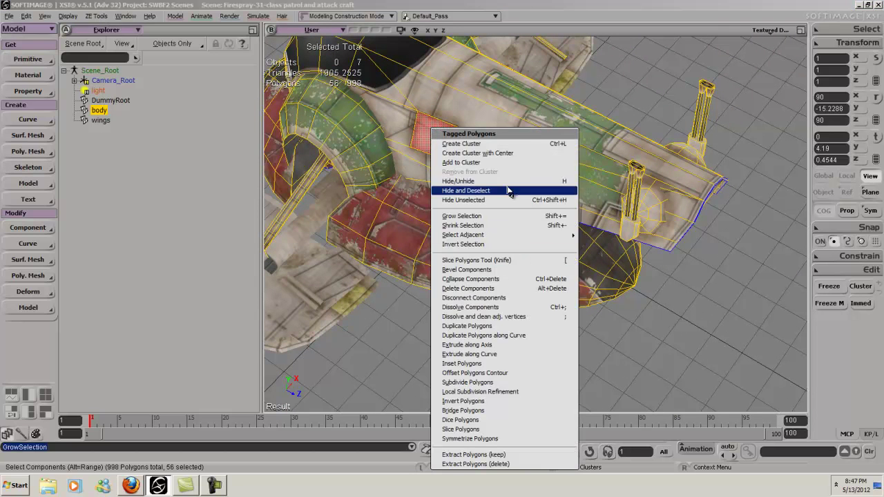
left_click(516, 464)
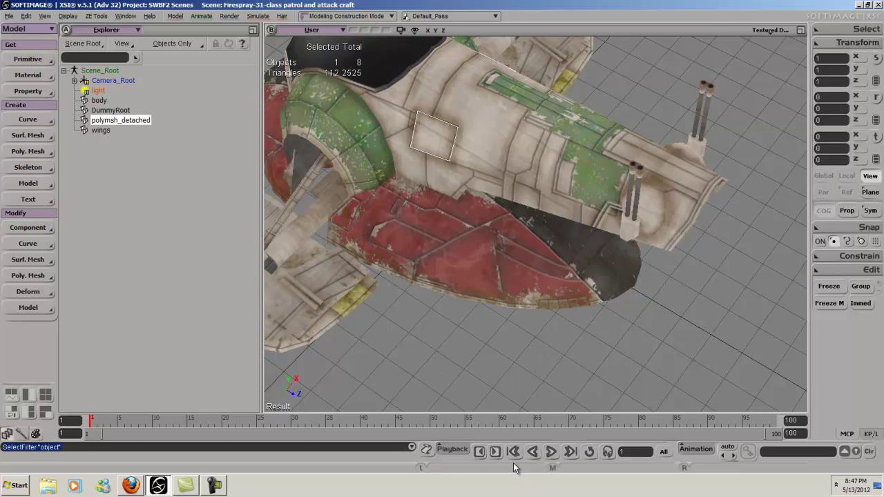
Step: Hide the body and wings meshes to isolate the detached launchers
left_click(139, 122)
middle_click_drag(418, 148, 517, 227)
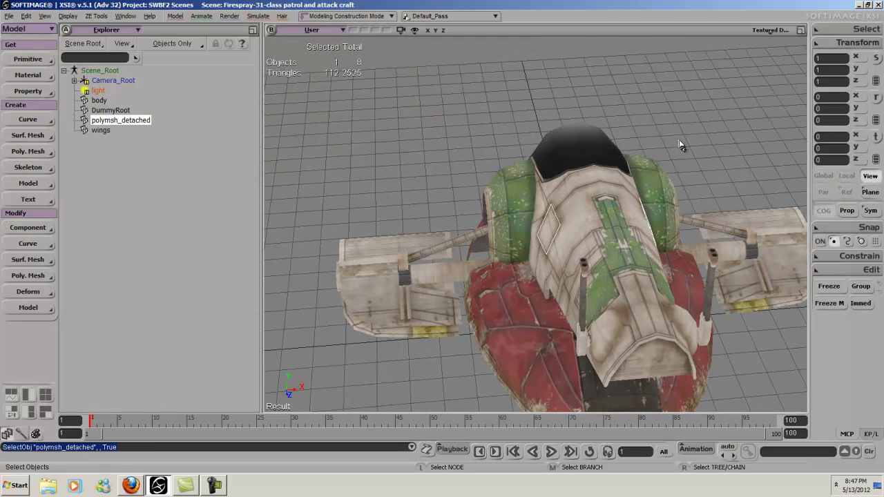
left_click(584, 208)
key("h")
left_click(435, 294)
key("h")
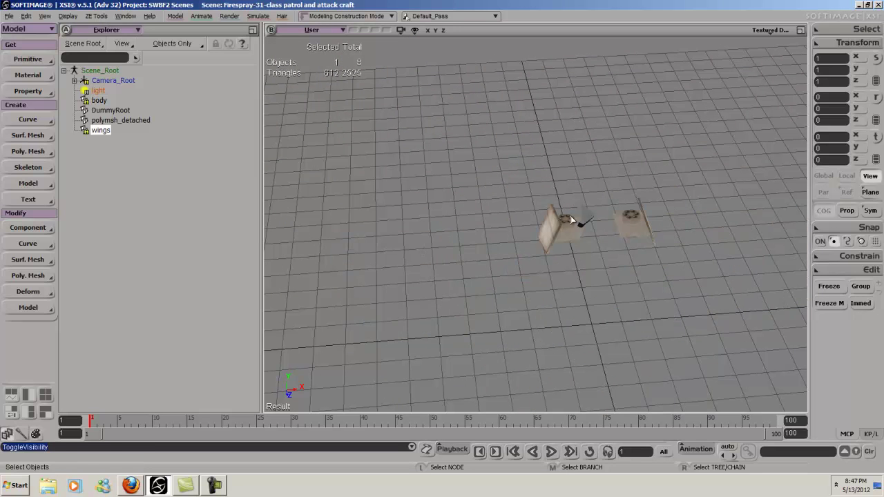
Step: Extract the negative X side launcher's polygons from polymsh_detached into their own mesh, deleting them from the original
left_click(565, 229)
key("s")
right_click_drag(565, 228, 557, 220)
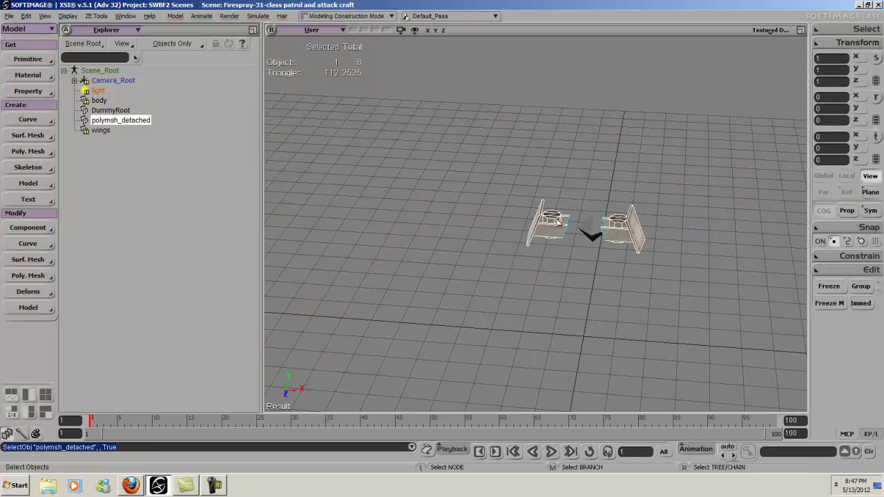
key("y")
left_click_drag(495, 166, 578, 283)
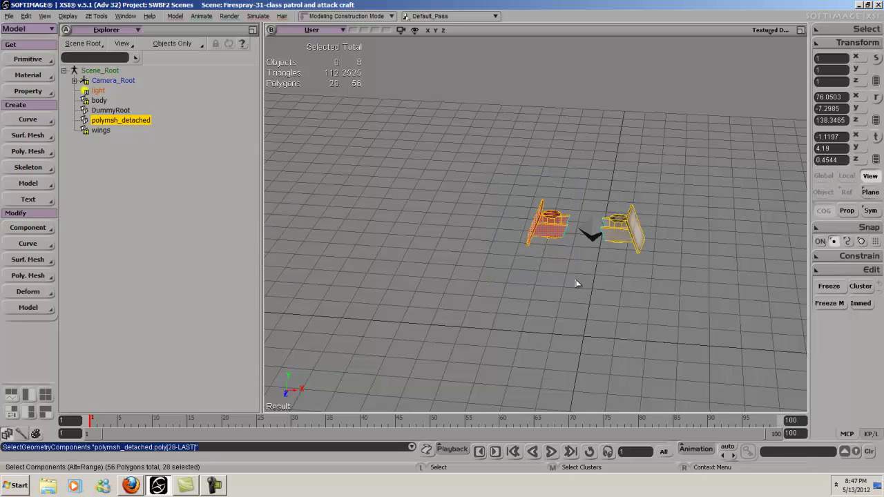
right_click(542, 230)
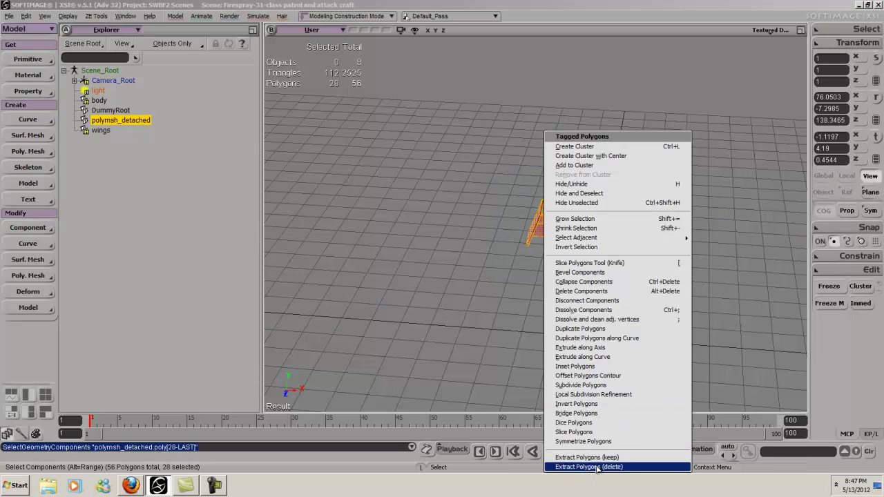
left_click(598, 470)
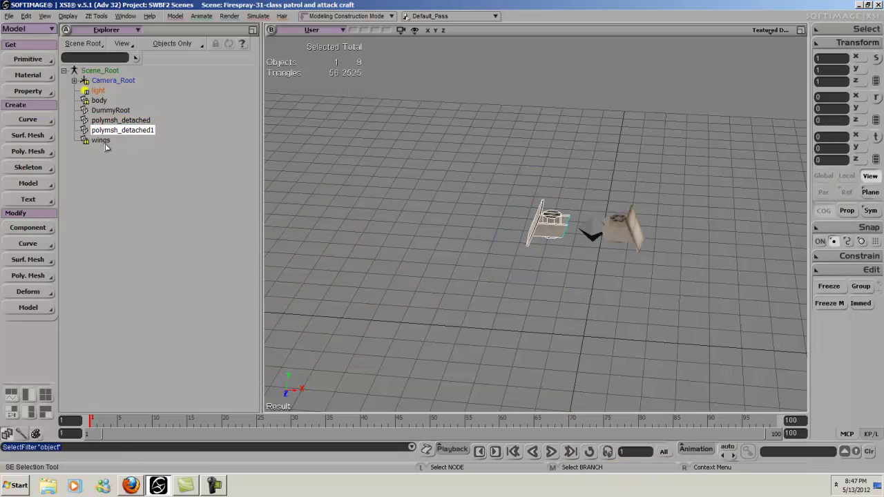
Step: Rename the newly extracted launcher mesh polymsh_detached1 as launcherRight
left_click(122, 132)
key("Return")
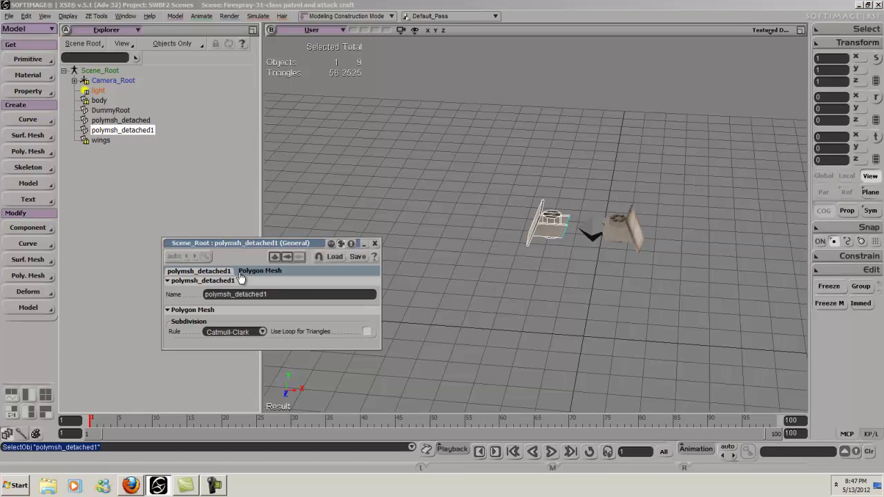
left_click(284, 293)
type("launcherRight")
key("Return")
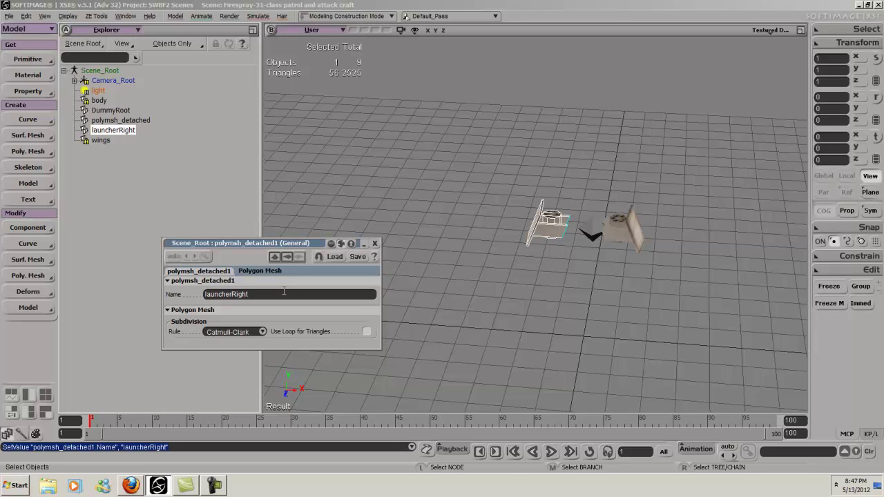
Step: Rename the remaining launcher mesh polymsh_detached as launcherLeft and close its properties
left_click(126, 122)
left_click(276, 294)
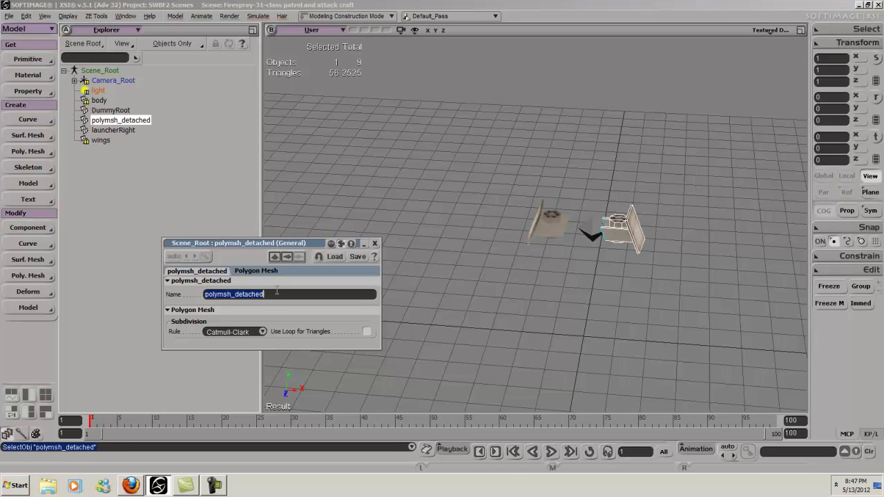
key("BackSpace")
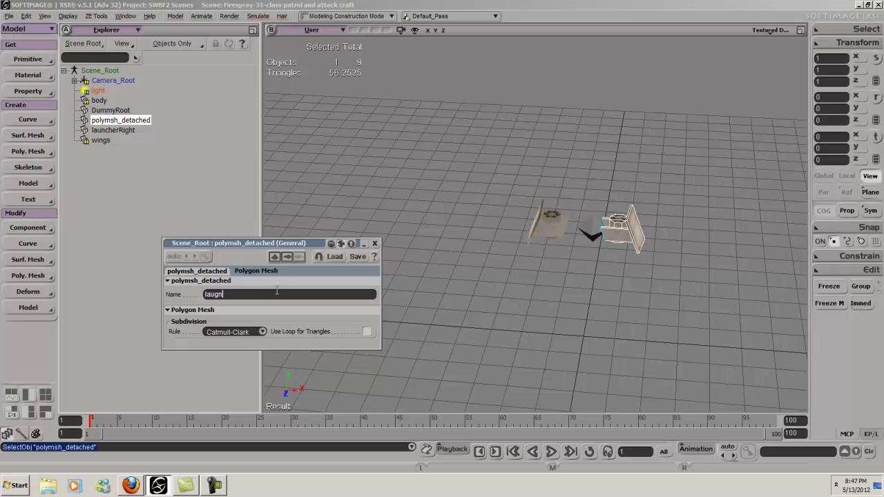
type("Left")
key("Return")
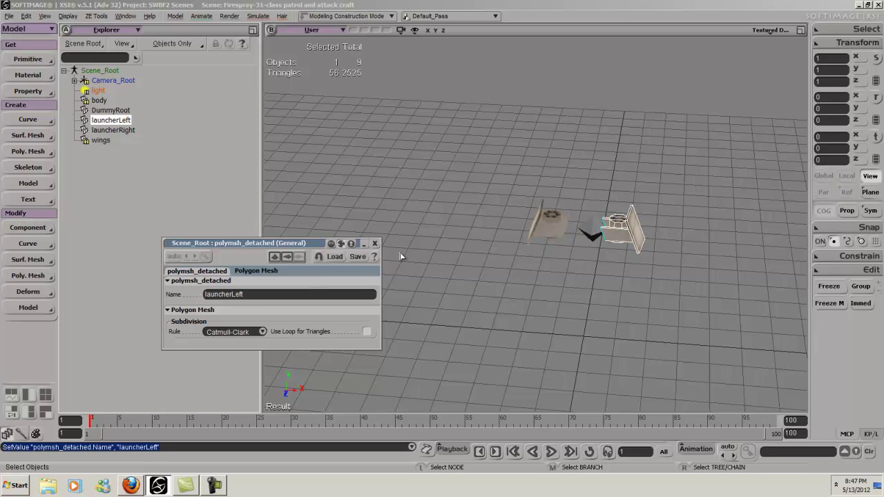
left_click(375, 243)
Step: Unhide the body and wings meshes, and clear the selection
left_click(101, 141)
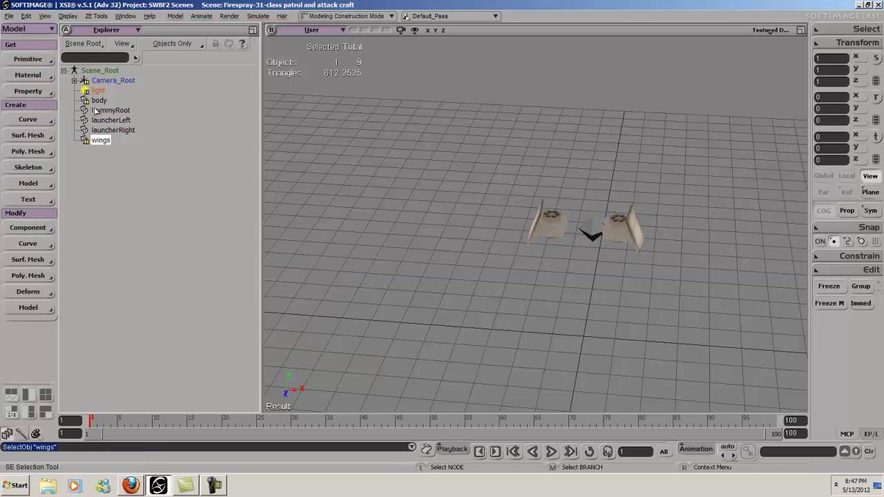
left_click(99, 101)
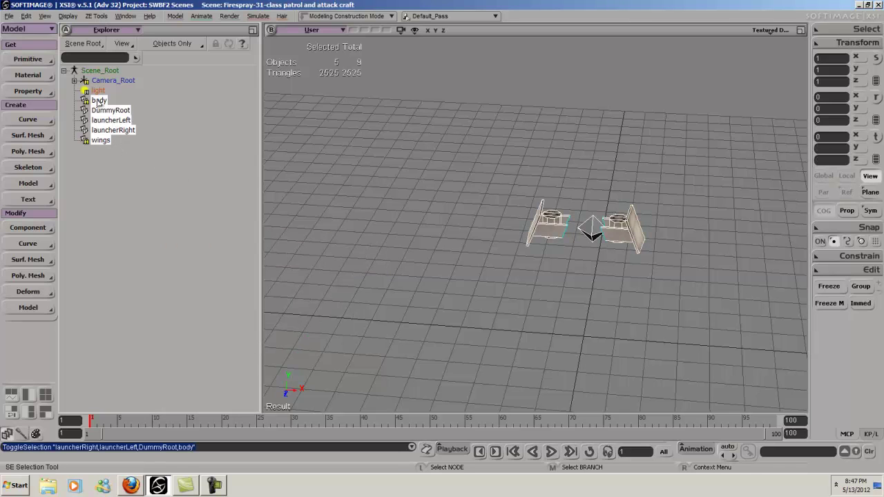
left_click(101, 141, "ctrl")
key("h")
key("s")
right_click_drag(501, 154, 468, 131)
middle_click_drag(468, 131, 599, 189)
right_click_drag(599, 189, 536, 150)
key("ctrl+shift+a")
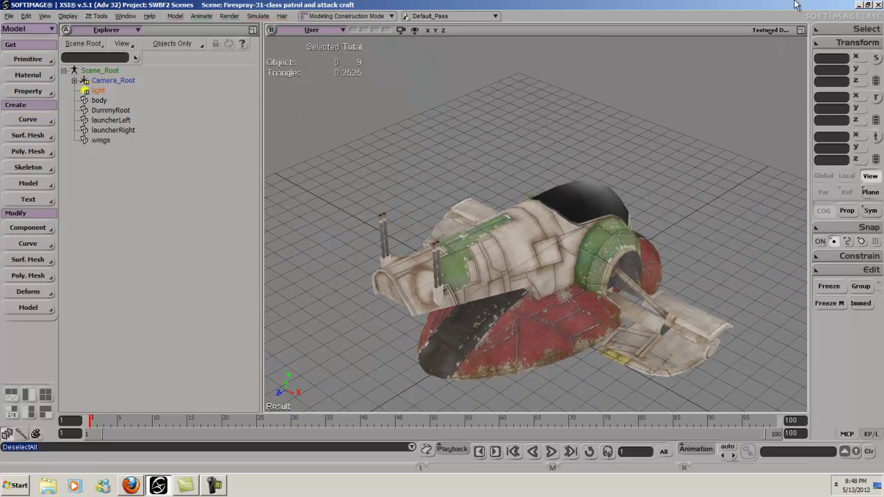
Step: Switch to the four-view layout and create a null primitive
left_click(46, 394)
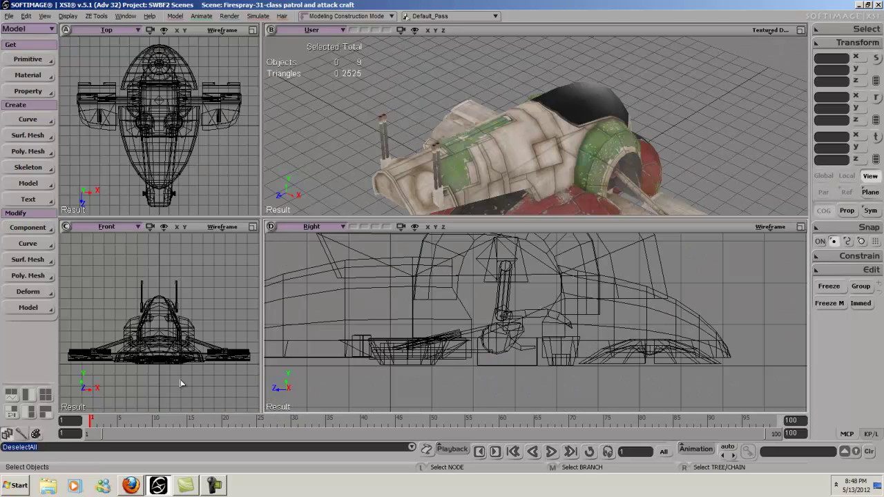
key("s")
left_click_drag(547, 316, 627, 343)
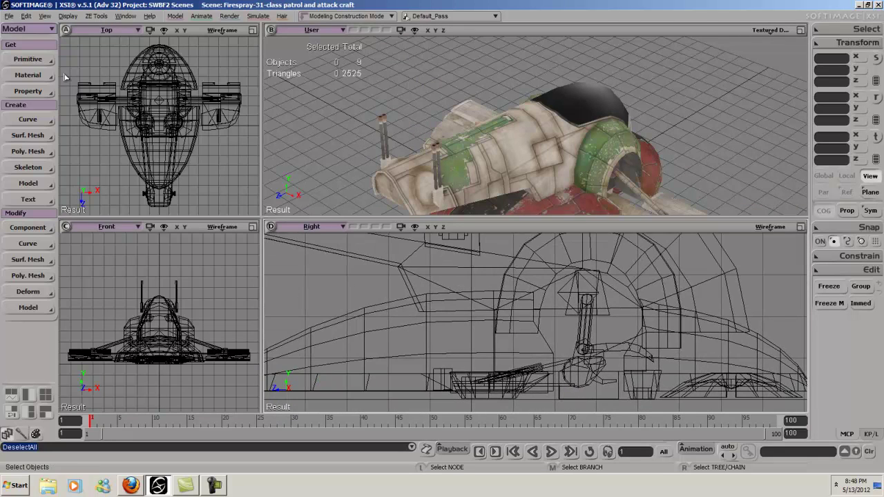
left_click(27, 59)
mouse_move(105, 80)
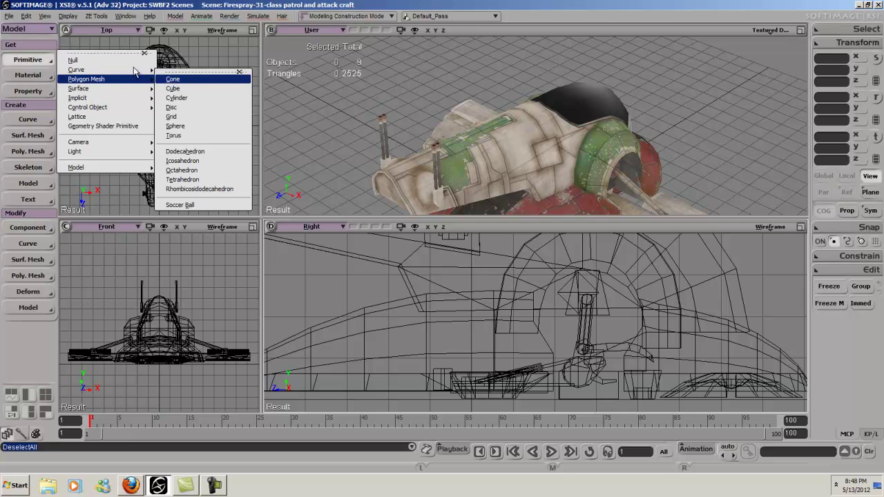
left_click(72, 60)
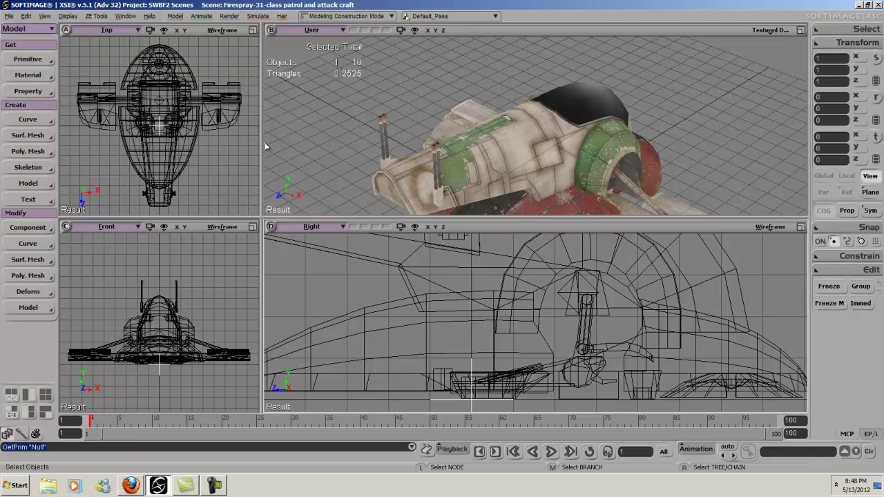
Step: Turn off Points in the point snapping options
key("s")
middle_click_drag(556, 298, 577, 300)
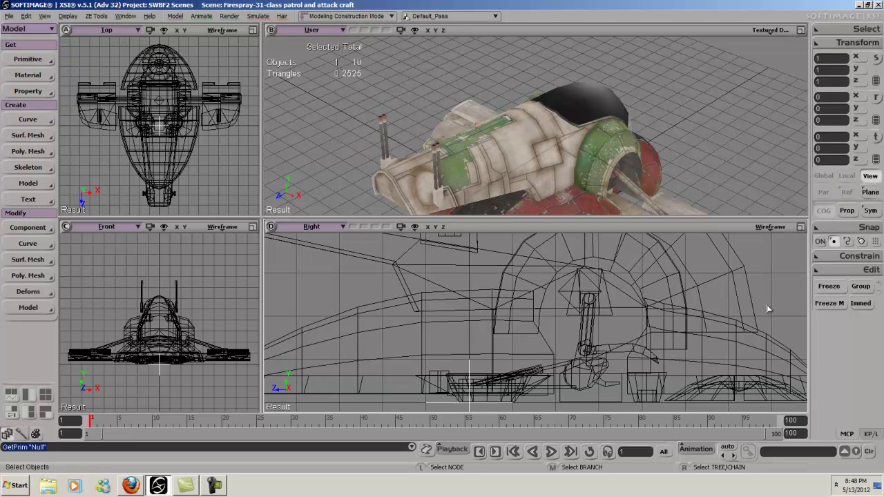
right_click(834, 243)
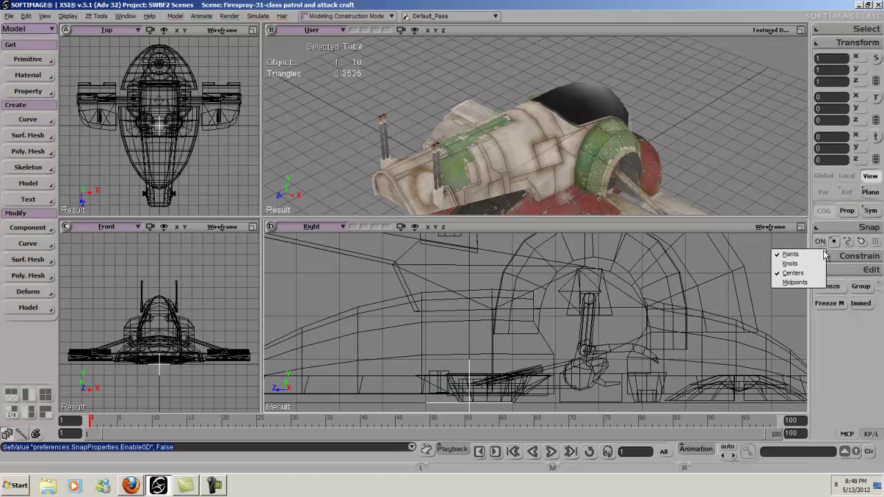
left_click(808, 257)
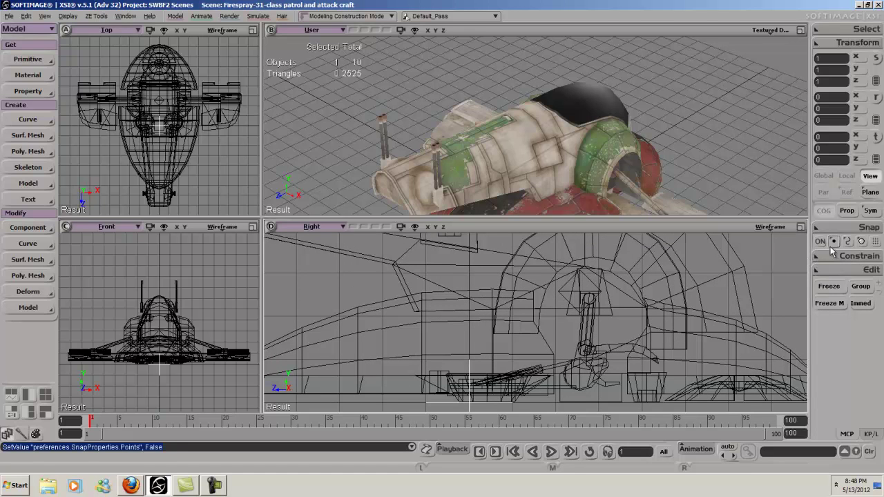
Step: Move the new null in the side view to about Y 2.5744, Z -2.5619, near the centre of the round hull section
key("v")
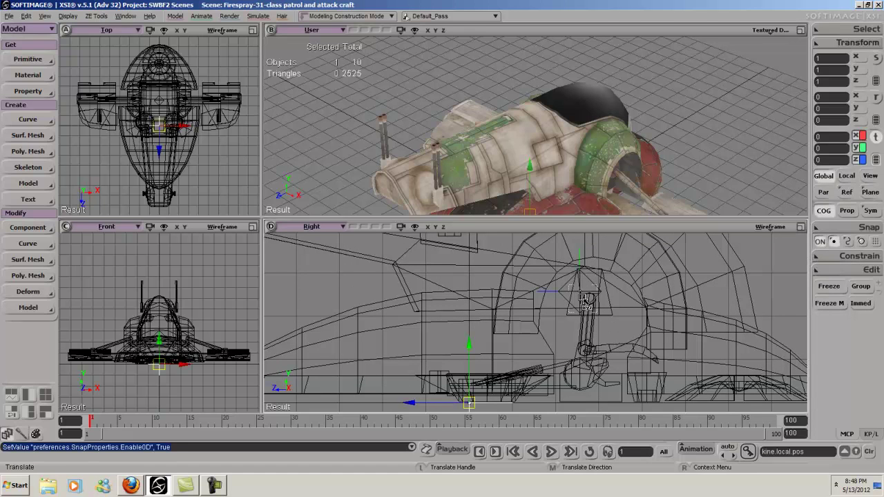
left_click_drag(578, 293, 580, 295)
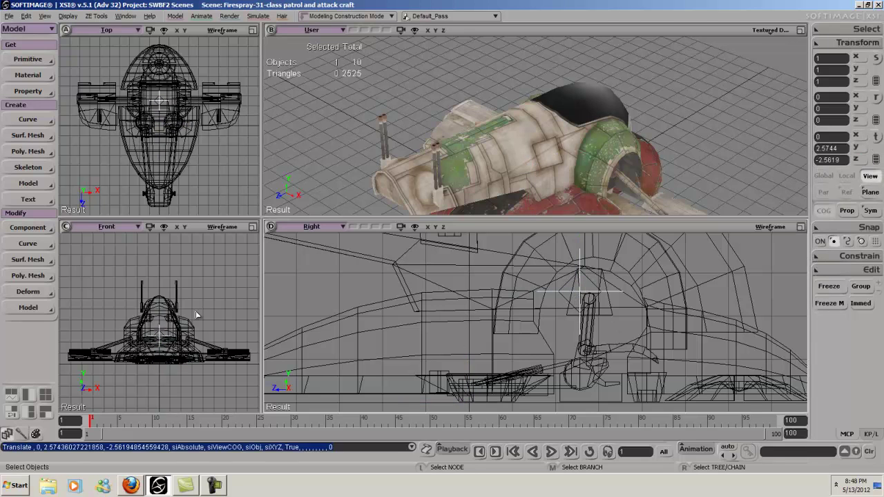
key("s")
right_click_drag(523, 134, 555, 126)
middle_click_drag(554, 126, 499, 163)
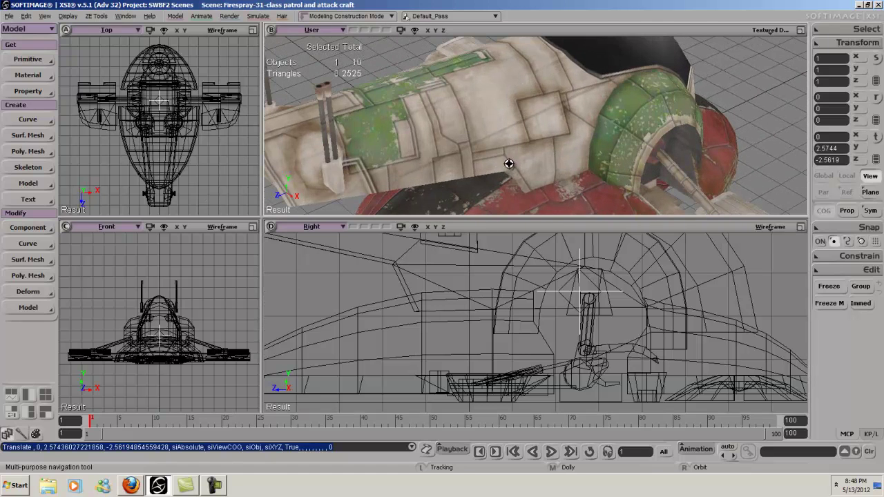
Step: Rename the null as shipBone and close its properties
key("Return")
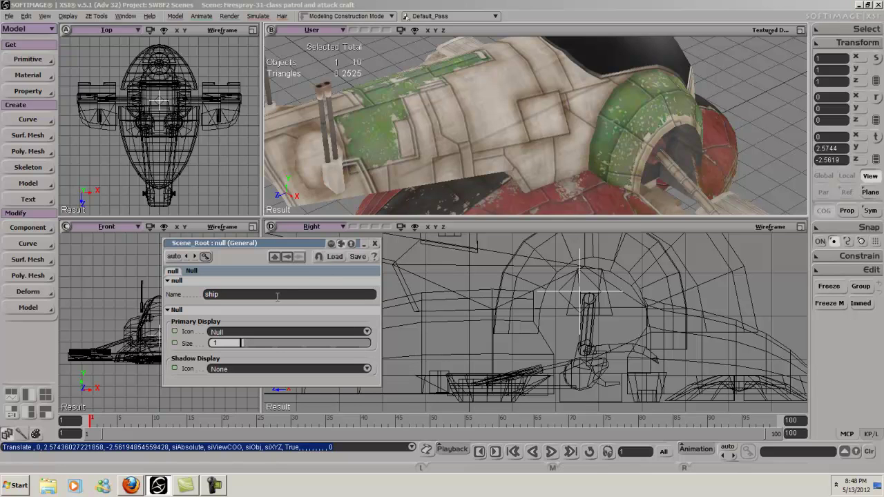
type("one")
key("Return")
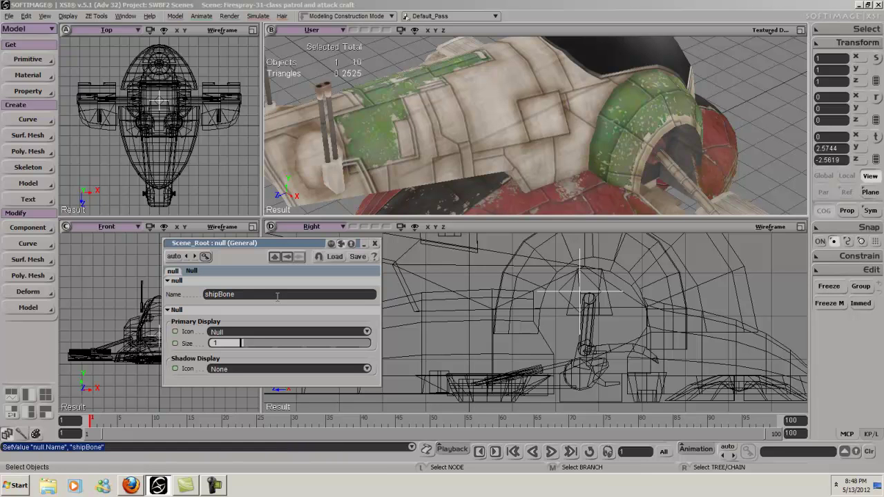
left_click(376, 244)
Step: Examine the placement of the shipBone null against the ship in the perspective and side views
key("s")
middle_click_drag(557, 162, 656, 132)
right_click_drag(655, 132, 610, 141)
key("space")
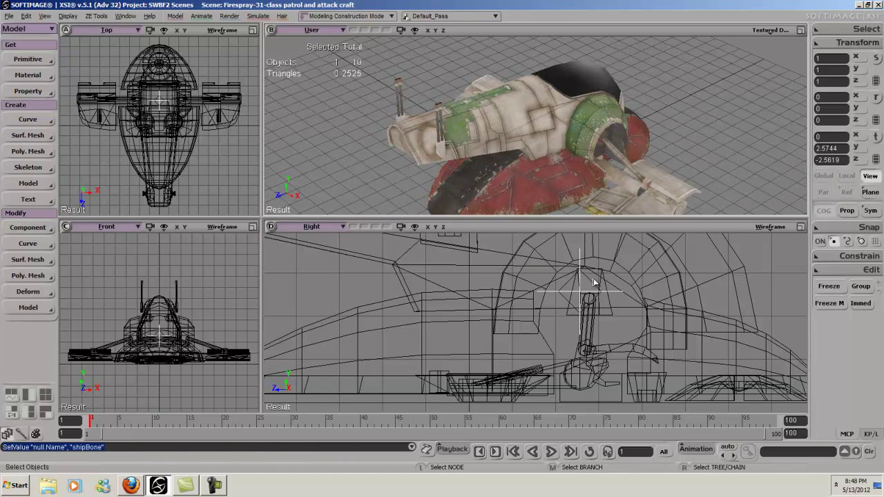
left_click(591, 288)
left_click(711, 141)
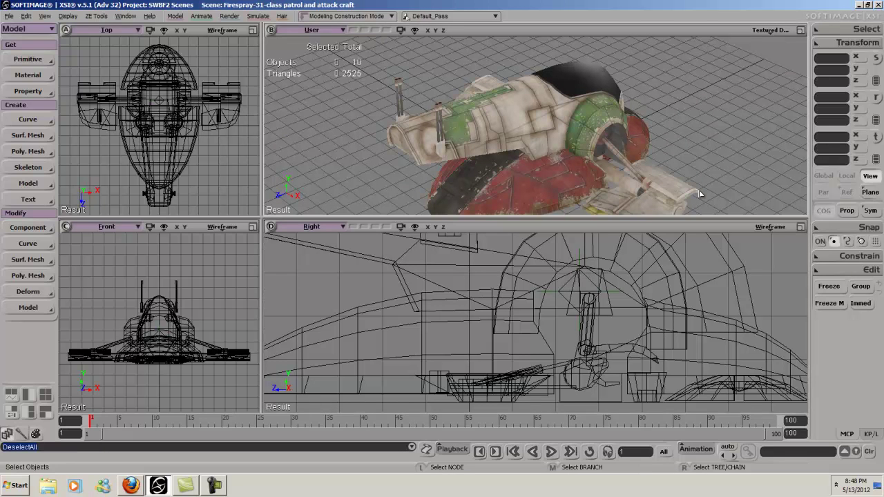
left_click(557, 299)
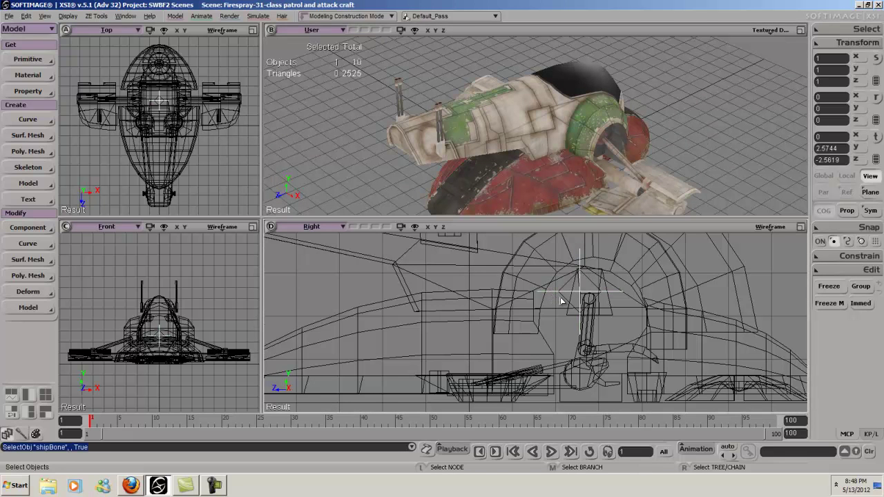
key("s")
middle_click_drag(515, 356, 573, 287)
left_click_drag(571, 300, 585, 332)
middle_click_drag(584, 331, 590, 321)
left_click_drag(591, 321, 576, 308)
middle_click_drag(576, 308, 550, 339)
left_click_drag(585, 320, 568, 270)
key("s")
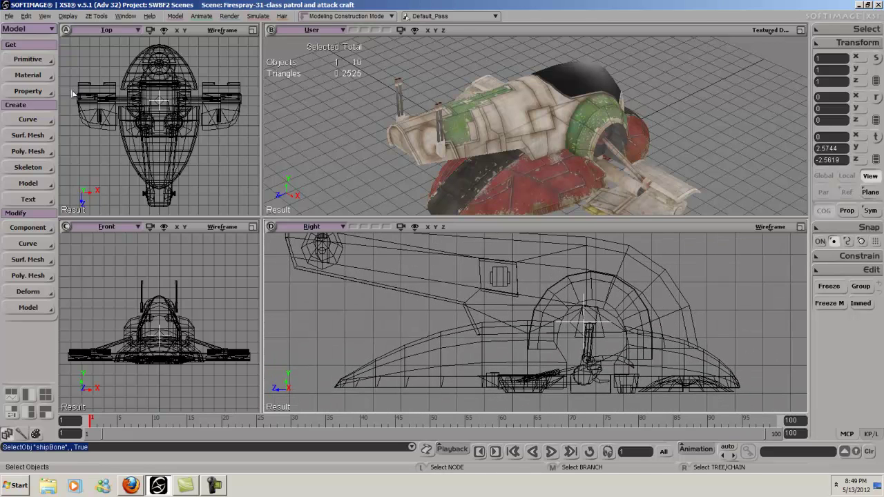
Step: Create a second null and snap it onto shipBone's position at Y 2.5744, Z -2.5619
left_click(49, 64)
mouse_move(78, 81)
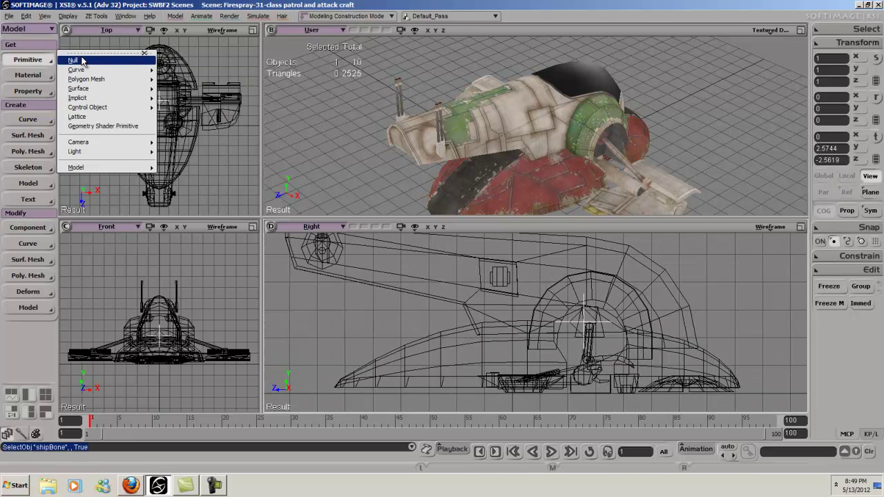
left_click(81, 61)
key("s")
left_click_drag(579, 341, 579, 287)
scroll(579, 287, "up", 3)
key("v")
left_click_drag(461, 357, 521, 345)
left_click(595, 257, "ctrl")
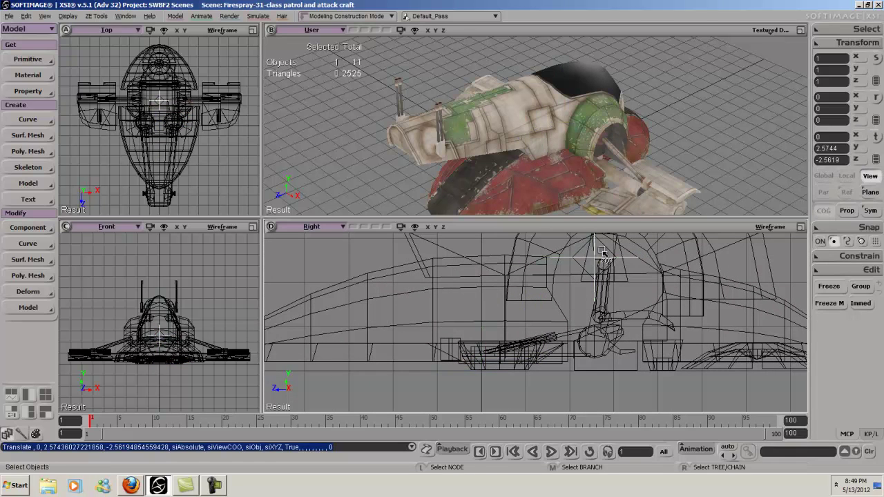
Step: Lower the second null in the side view to about Y 0.6617, at the round wing pivot
left_click_drag(596, 241, 633, 296)
key("s")
middle_click_drag(633, 297, 565, 336)
left_click_drag(565, 335, 528, 308)
middle_click_drag(528, 307, 477, 337)
left_click_drag(521, 324, 493, 336)
middle_click_drag(539, 309, 510, 324)
key("v")
left_click_drag(525, 267, 525, 268)
Step: Fine-tune the second null along Z to about -2.5598 so it lines up with the centre of the wing pivot
key("c")
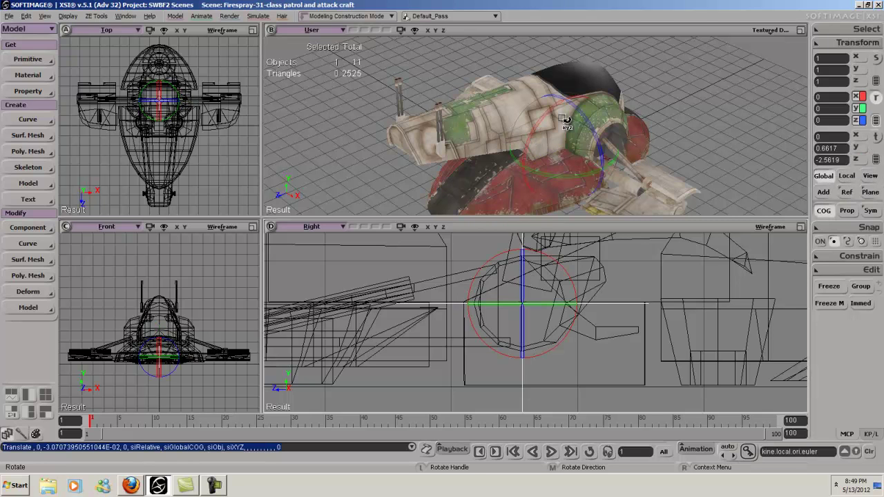
key("s")
scroll(546, 345, "up", 2)
middle_click_drag(484, 364, 477, 343)
left_click_drag(477, 353, 480, 405)
middle_click_drag(523, 322, 523, 287)
key("v")
left_click_drag(514, 283, 515, 292)
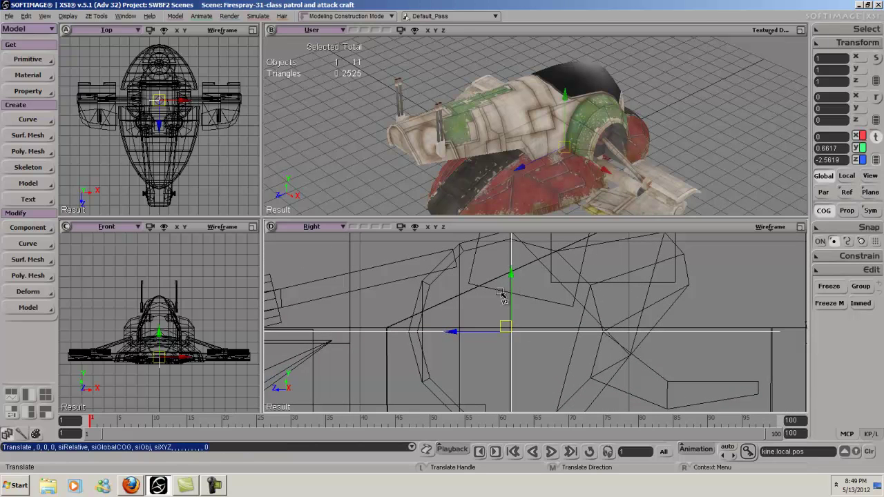
key("space")
middle_click_drag(514, 349, 567, 301)
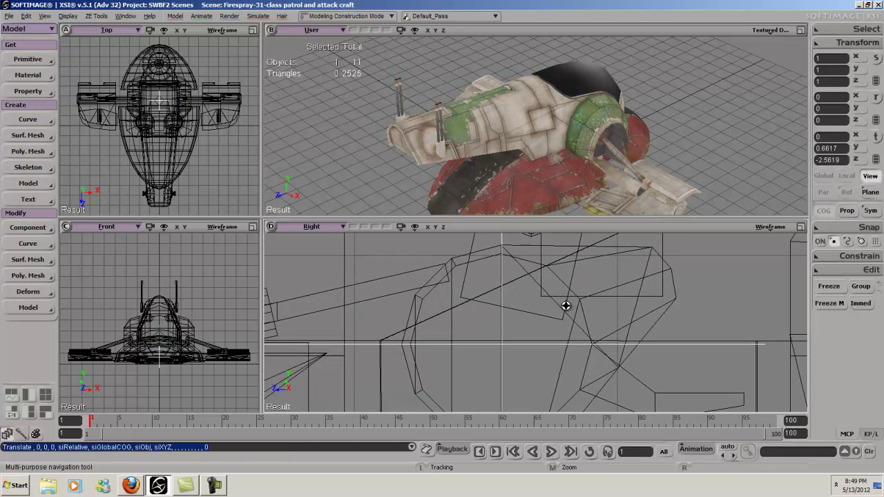
key("v")
left_click_drag(485, 348, 484, 350)
key("space")
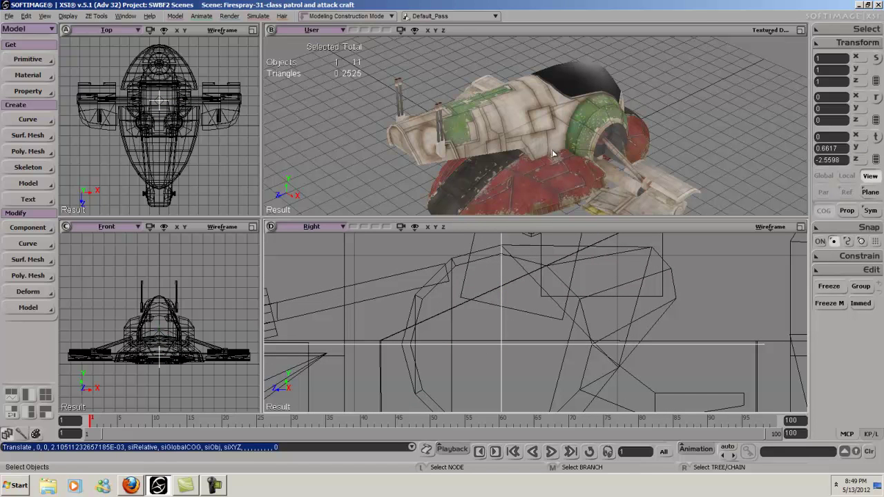
Step: Rename the second null as wingBone and close its properties
key("Return")
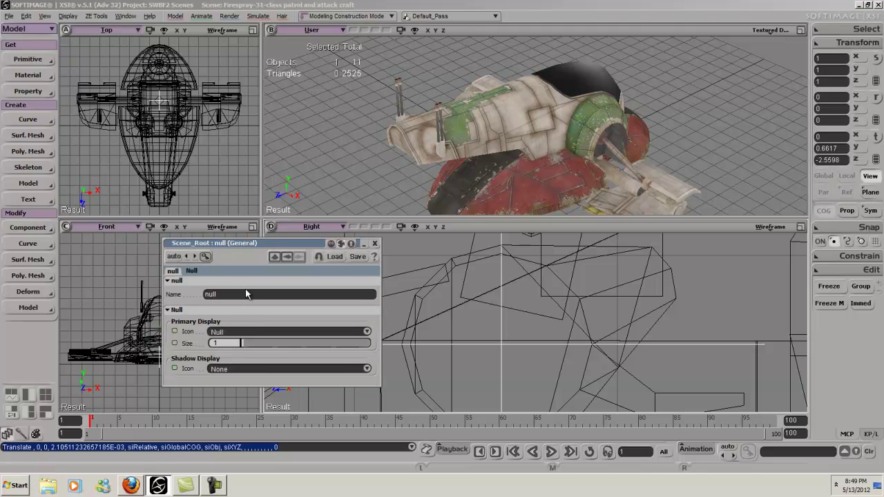
type("wingBone")
key("Return")
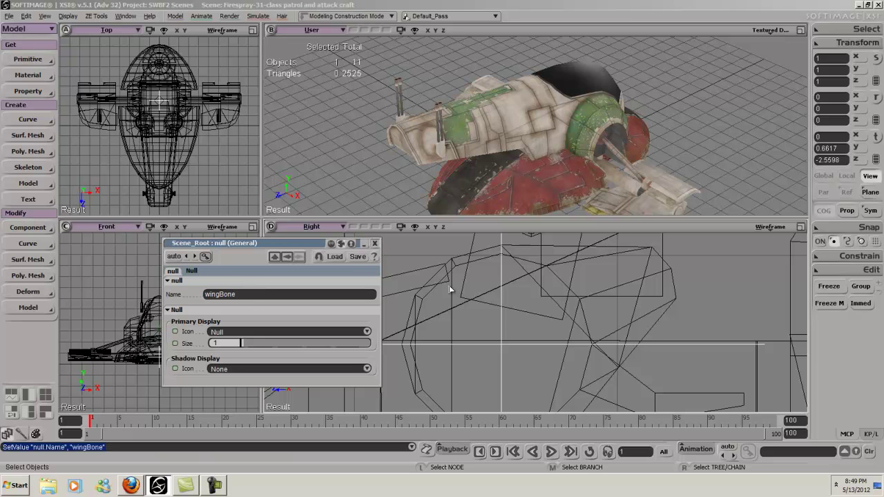
left_click(375, 244)
Step: Create a third null primitive for the launchers
left_click(28, 59)
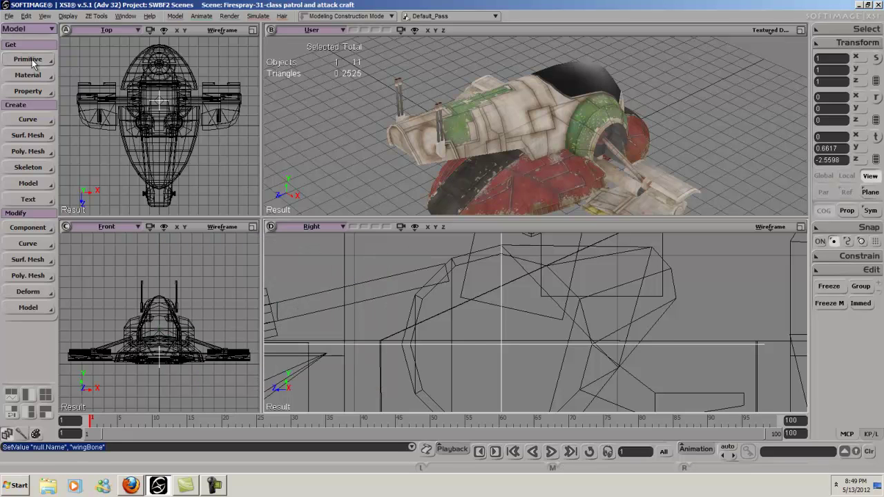
left_click(76, 63)
key("s")
middle_click_drag(225, 139, 239, 103)
left_click_drag(210, 123, 212, 146)
mouse_move(212, 146)
middle_mouse_down()
mouse_move(206, 132)
mouse_move(200, 139)
middle_mouse_up()
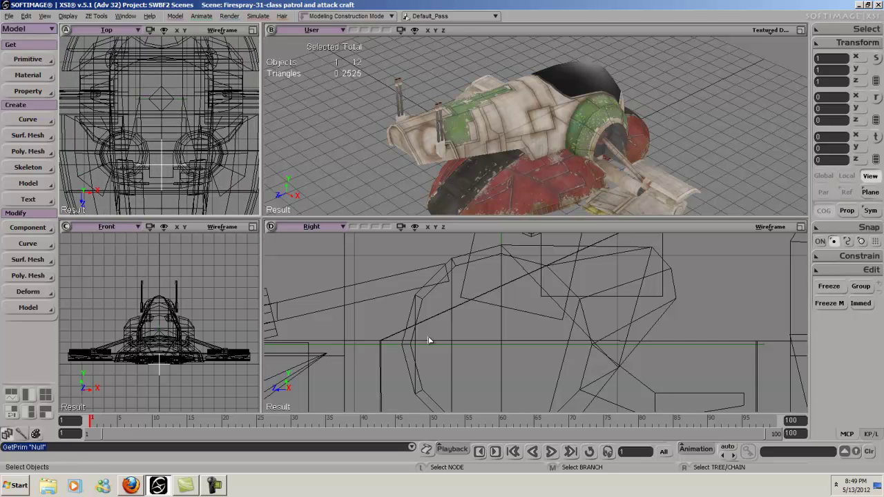
Step: Move the third null in the front view to about X 0.8497, Y 4.1594, at one launcher mount
scroll(155, 358, "up", 8)
key("v")
left_click_drag(170, 379, 172, 282)
scroll(212, 355, "up", 3)
left_click_drag(205, 319, 228, 319)
middle_click_drag(223, 315, 191, 332)
left_click_drag(233, 298, 166, 316)
middle_click_drag(166, 316, 148, 321)
left_click_drag(172, 302, 208, 323)
key("space")
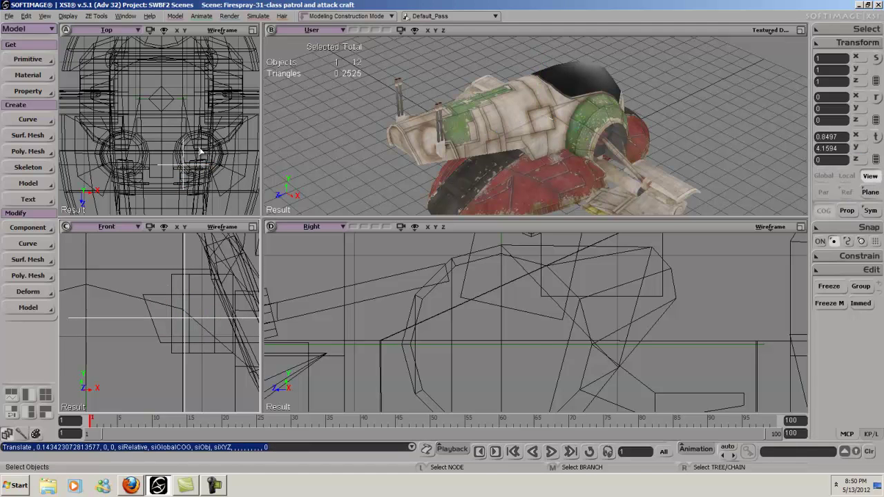
Step: Move the launcher null along Z in the top view to about 0.4411
key("v")
left_click_drag(189, 181, 190, 172)
key("s")
scroll(192, 139, "up", 3)
middle_click_drag(159, 158, 174, 138)
left_click_drag(175, 138, 132, 136)
key("v")
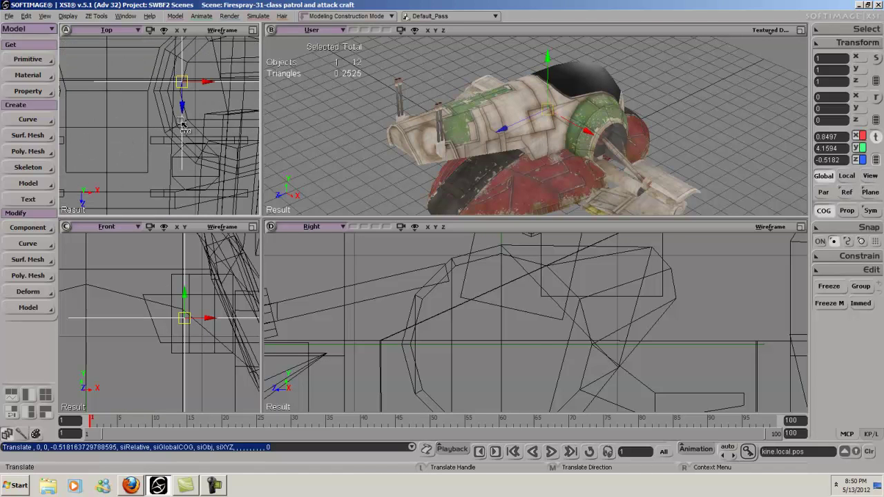
left_click_drag(186, 111, 195, 192)
key("space")
Step: Duplicate the launcher null
scroll(214, 132, "down", 4)
key("shift")
key("ctrl+d")
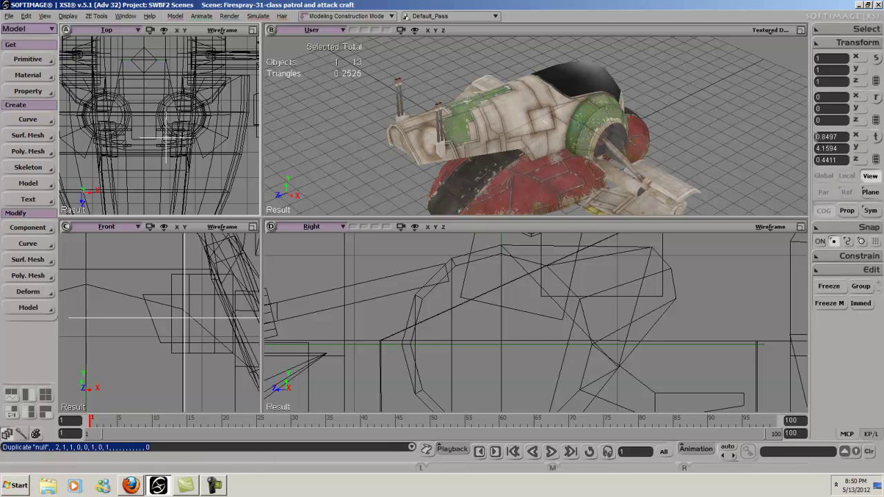
type("-3")
key("Return")
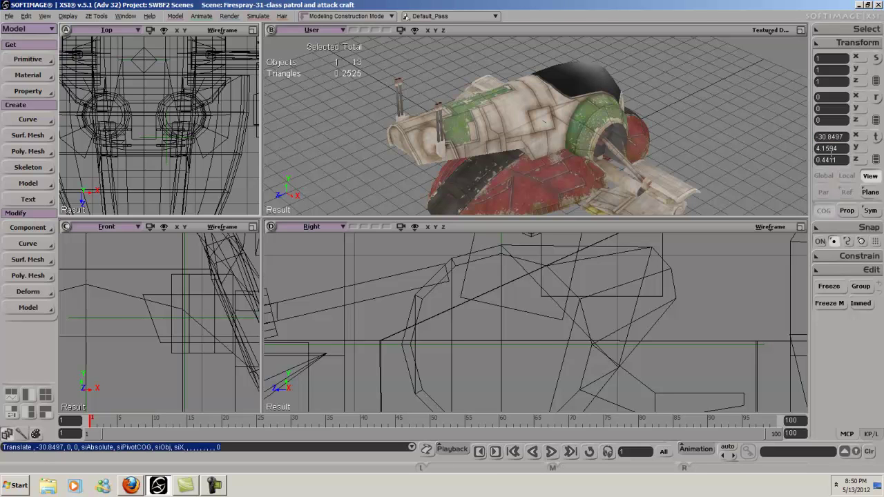
key("ctrl+z")
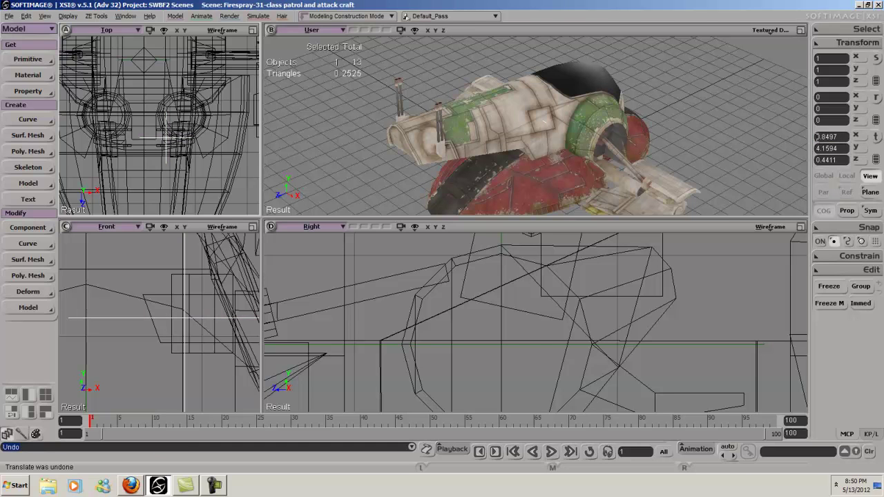
Step: Mirror the duplicate null's X position to -0.8497 and rename it launcherBoneRight
type("-")
key("Return")
key("Return")
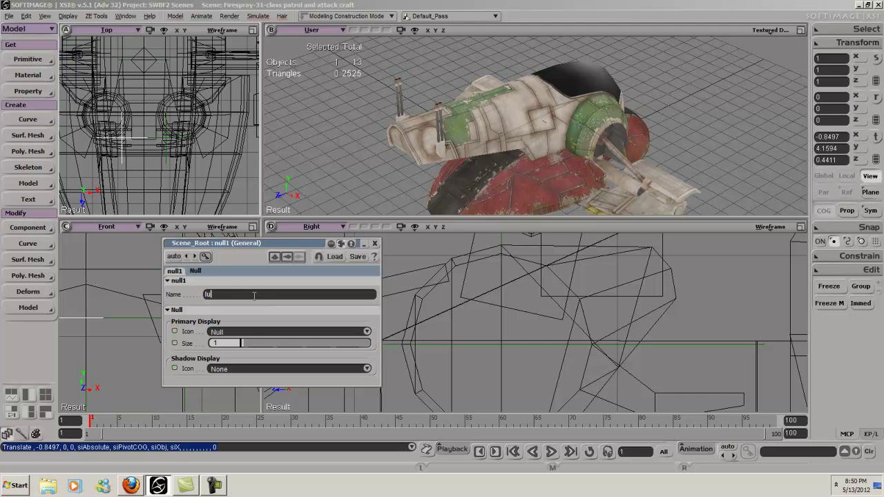
type("launcherBoneRight")
key("Return")
Step: Rename the original launcher null at X 0.8497 as launcherBoneLeft and clear the selection
left_click(159, 140)
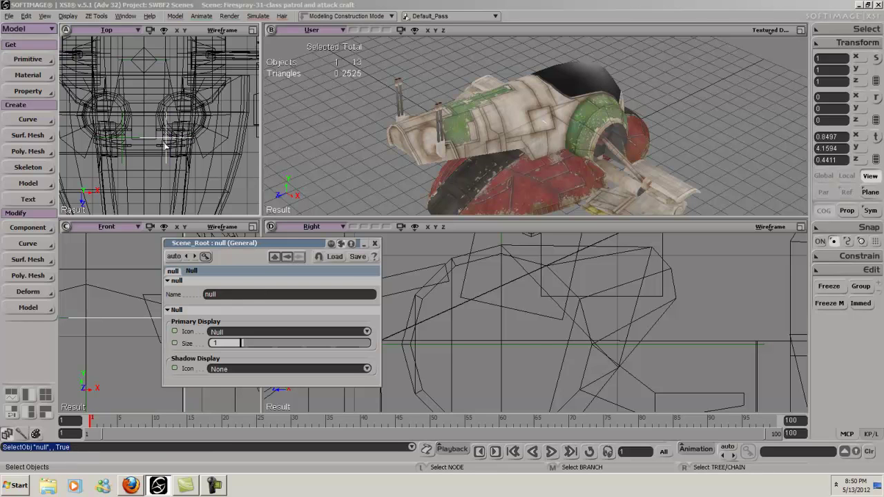
left_click(247, 295)
type("launcherBoneLeft")
key("Return")
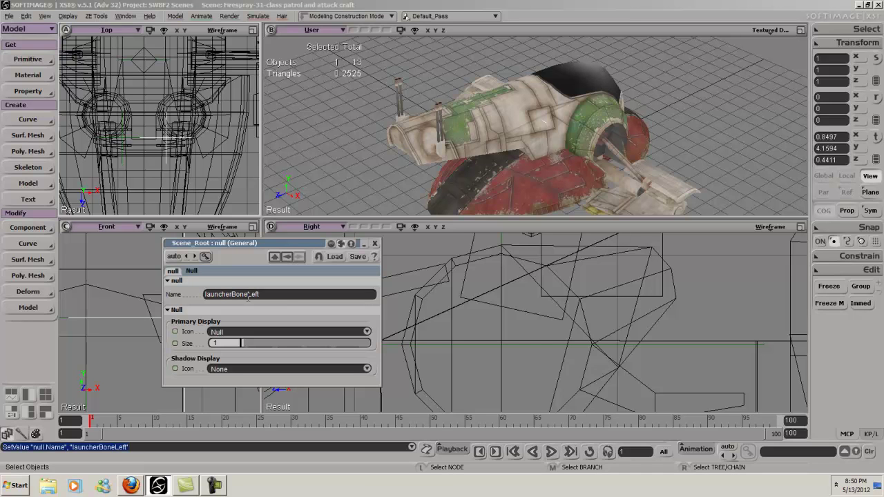
left_click(314, 147)
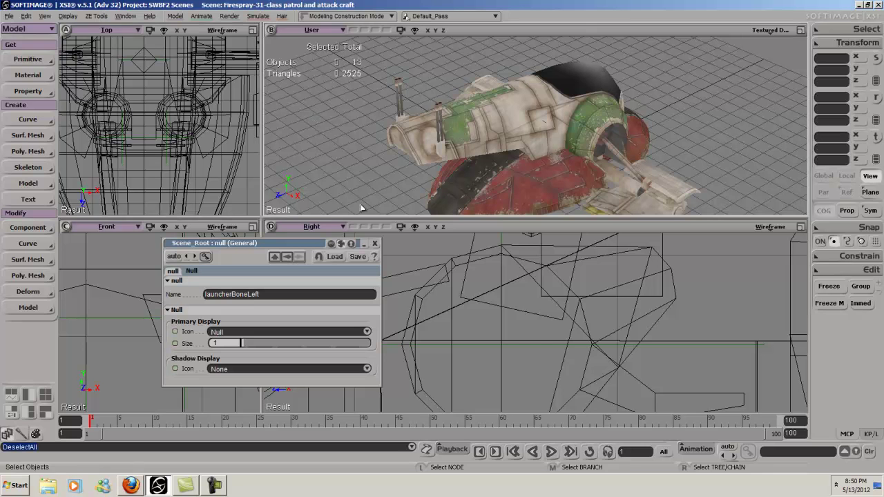
Step: Switch to the layout with the explorer beside the perspective view, and display that view in wireframe
left_click(28, 395)
middle_click_drag(553, 205, 576, 238)
left_click(770, 30)
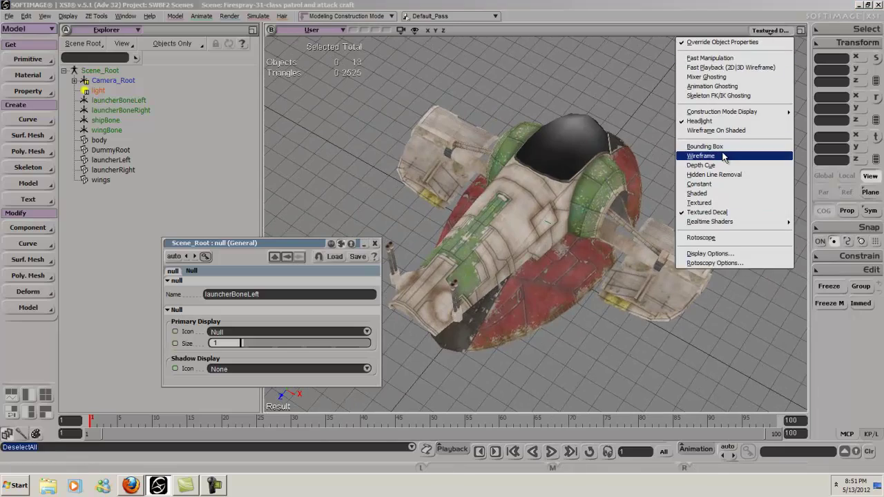
left_click(724, 156)
Step: Set the shipBone null's primary display icon to Rings
key("s")
right_click_drag(579, 216, 632, 260)
right_click_drag(476, 203, 507, 134)
middle_click_drag(508, 134, 458, 186)
right_click_drag(458, 185, 485, 197)
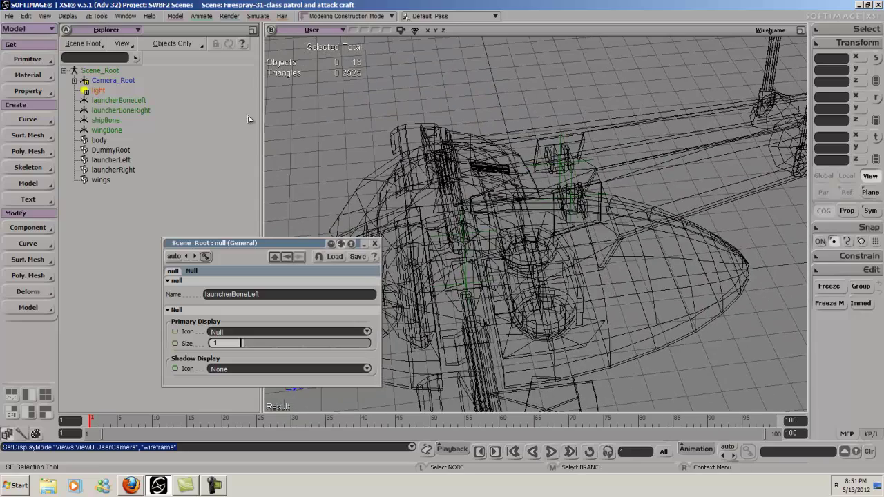
left_click(106, 120)
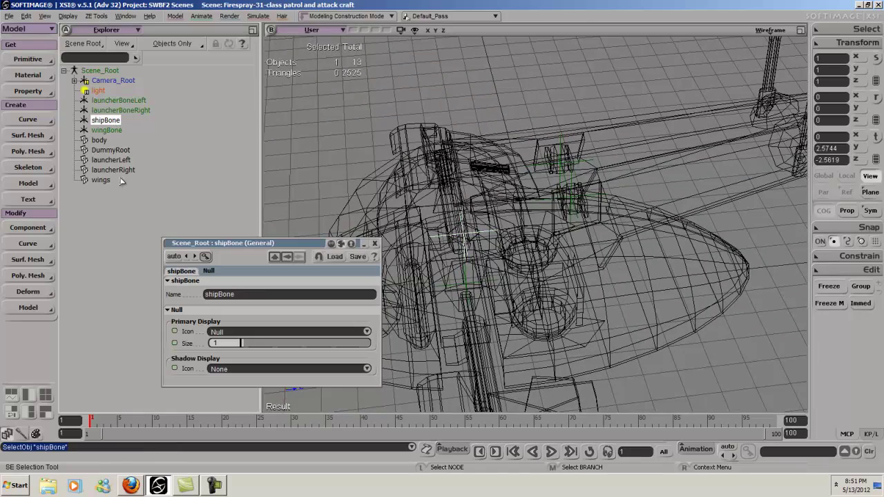
left_click(290, 332)
left_click(290, 335)
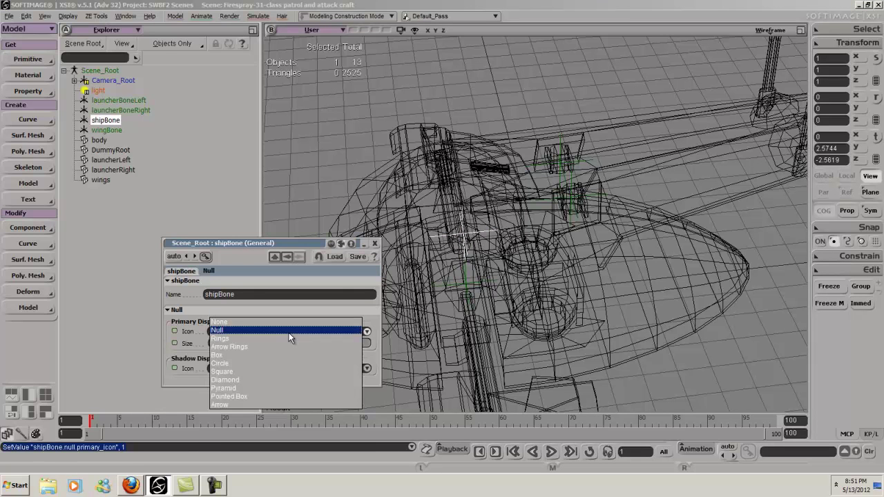
left_click(288, 341)
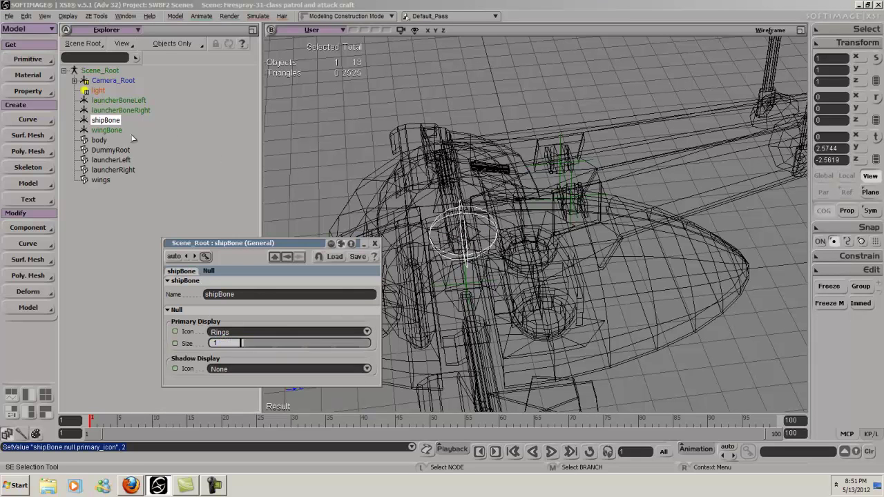
Step: Set the wingBone null's primary display icon to Rings at size 1
left_click(107, 129)
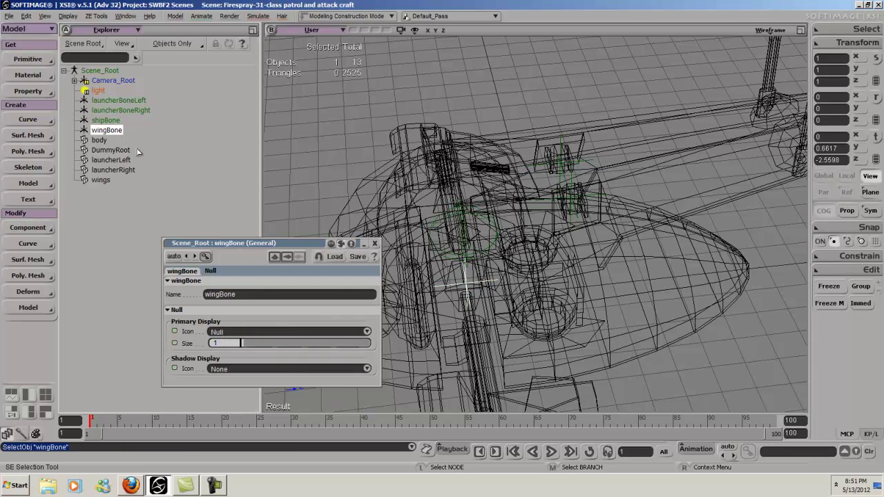
left_click(272, 336)
left_click(271, 342)
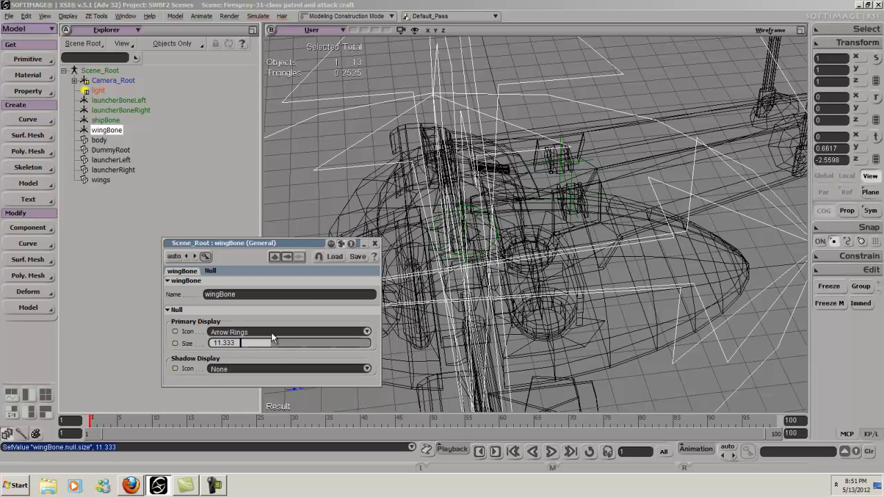
left_click(271, 333)
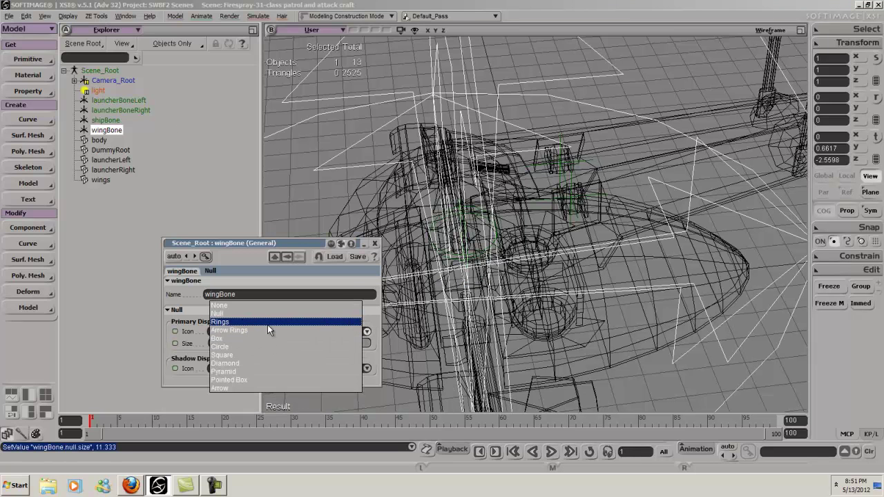
left_click(268, 323)
key("ctrl+z")
left_click(241, 344)
type("1")
key("Return")
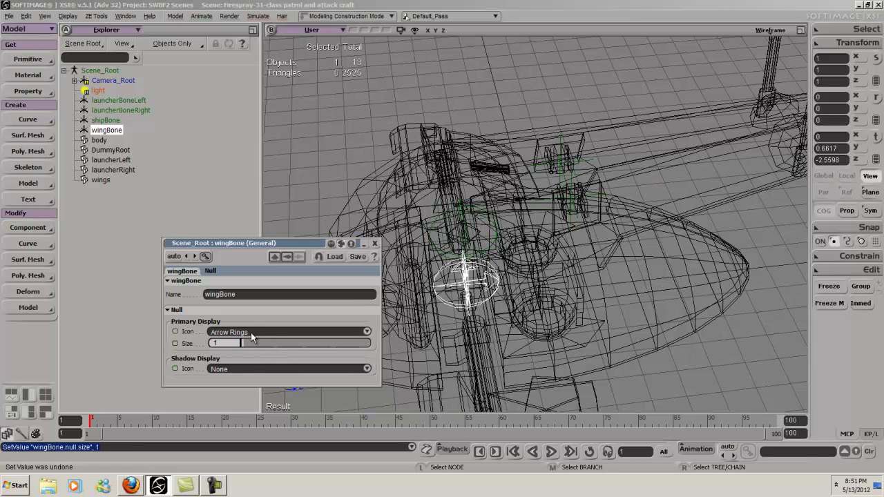
left_click(250, 333)
left_click(247, 325)
Step: Set the primary display icon of launcherBoneLeft and launcherBoneRight to Box and close the property editor
key("s")
right_click_drag(509, 255, 537, 174)
left_click(534, 178)
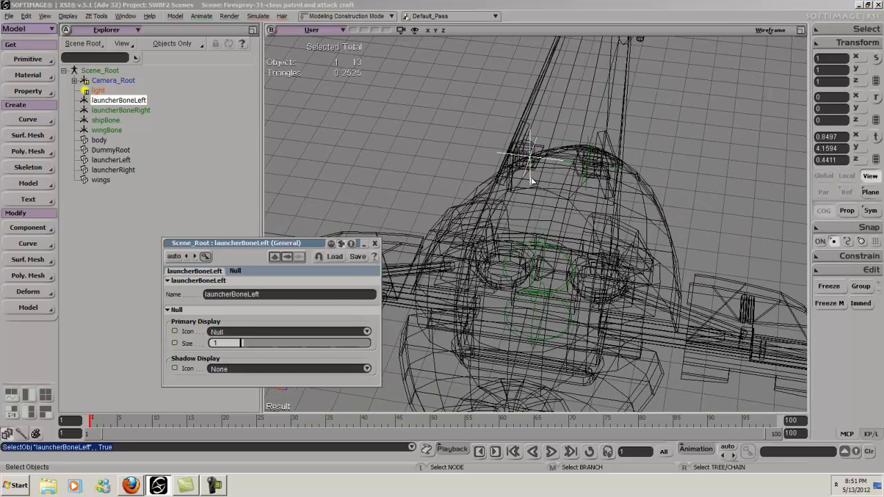
left_click(277, 333)
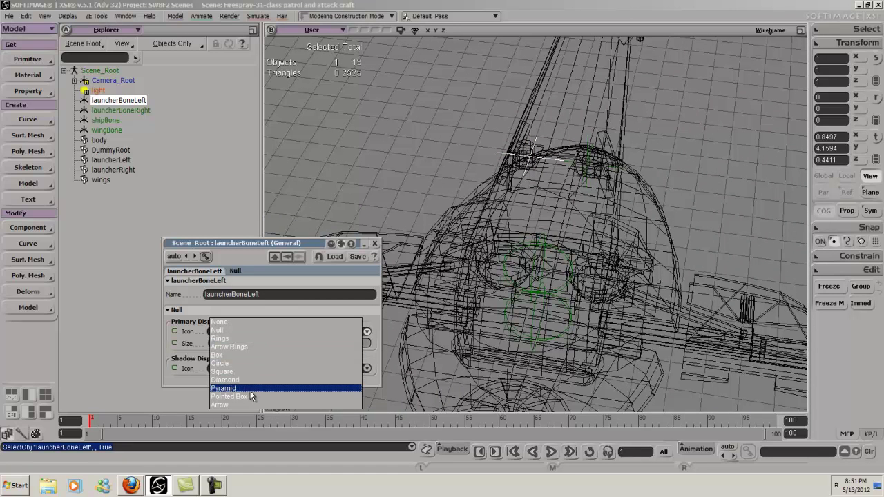
left_click(238, 355)
left_click(589, 185)
left_click(222, 332)
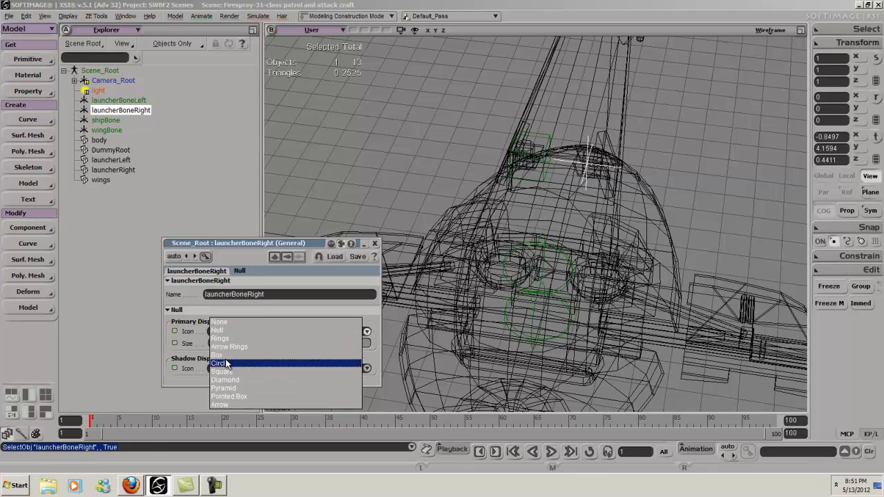
left_click(239, 356)
left_click(374, 243)
Step: Clear the selection and display the perspective view in Textured Decal mode
key("s")
right_click_drag(529, 212, 715, 77)
left_click(715, 114)
left_click(769, 30)
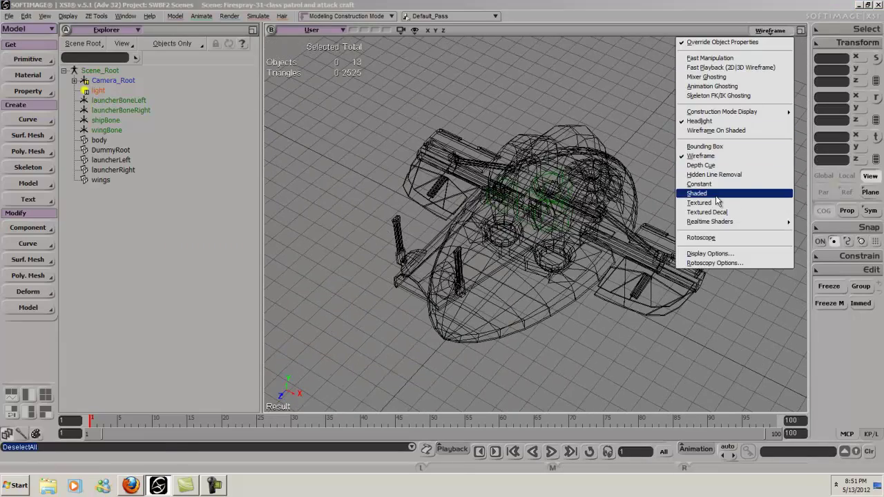
left_click(717, 196)
left_click(770, 30)
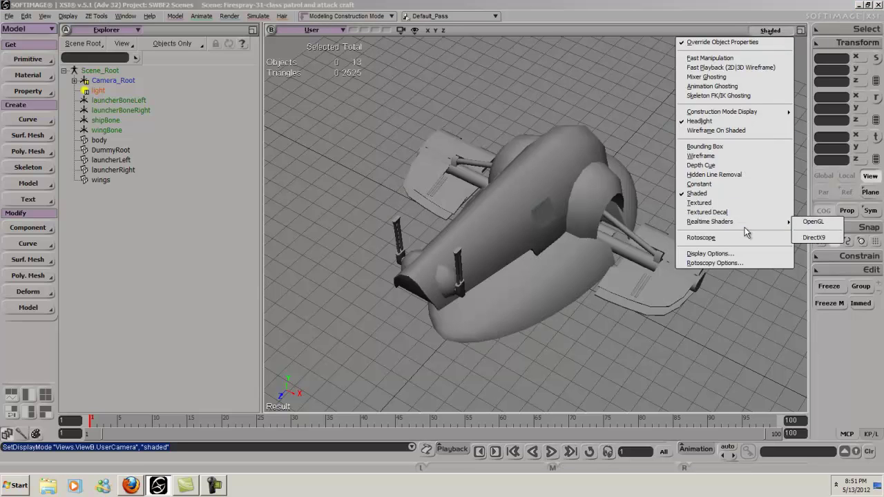
left_click(733, 212)
Step: Turn on XRay Mode in the perspective camera's display options
left_click(769, 31)
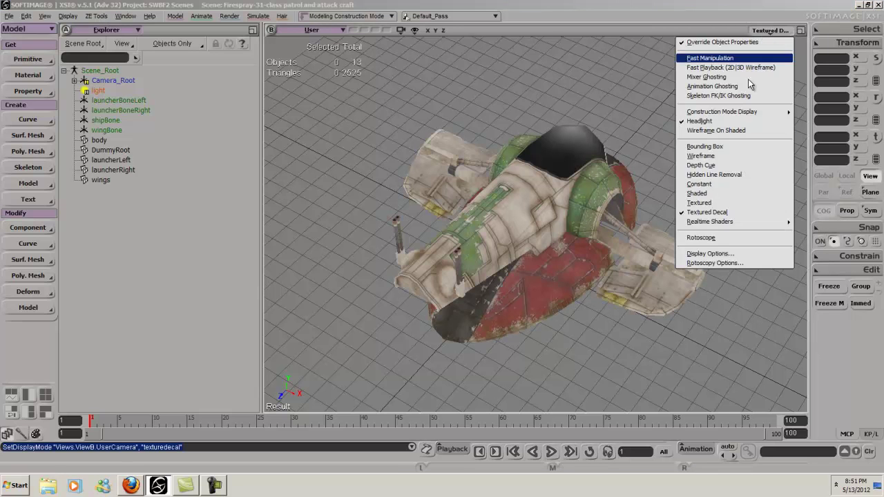
left_click(710, 254)
left_click(357, 339)
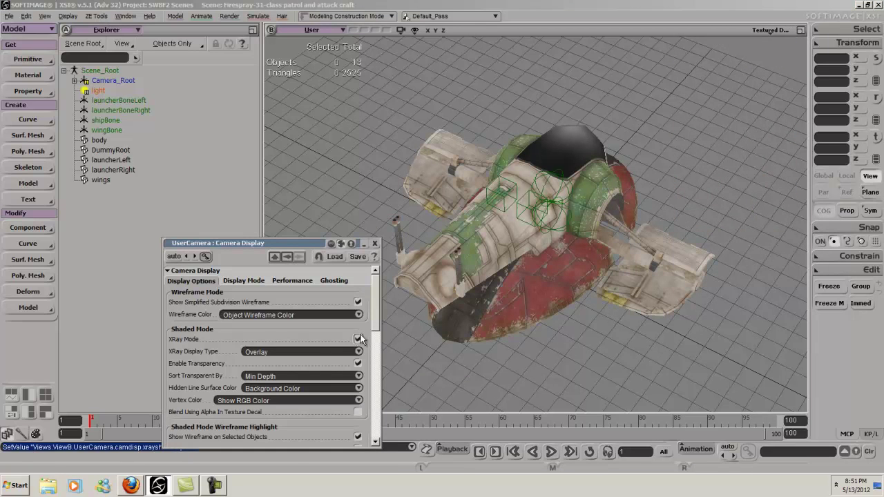
right_click_drag(548, 249, 387, 249)
left_click(375, 243)
Step: Change the shipBone null's primary display icon to Arrow Rings and clear the selection
key("s")
right_click_drag(591, 197, 516, 144)
middle_click_drag(572, 158, 533, 198)
right_click_drag(533, 197, 584, 209)
left_click(588, 166)
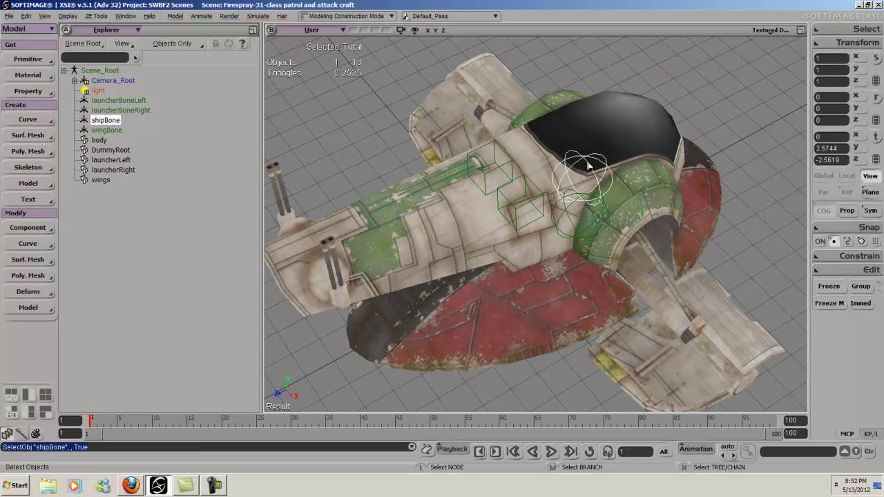
key("Return")
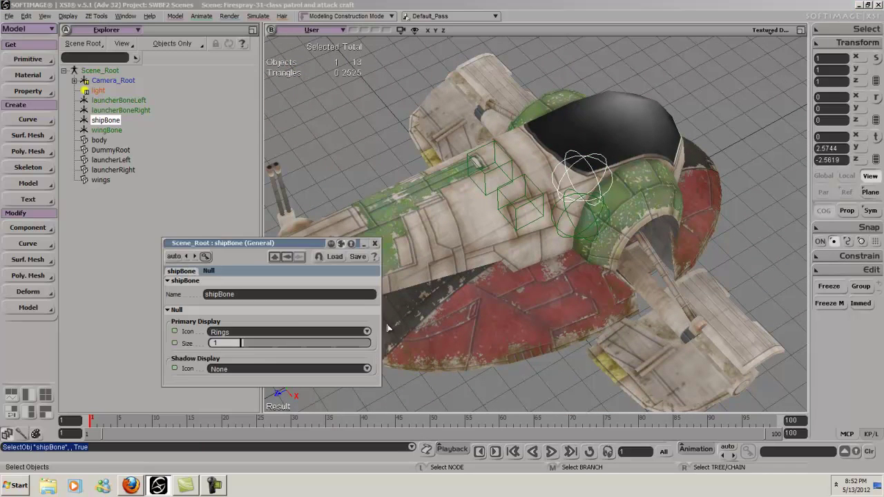
left_click(295, 332)
left_click(294, 339)
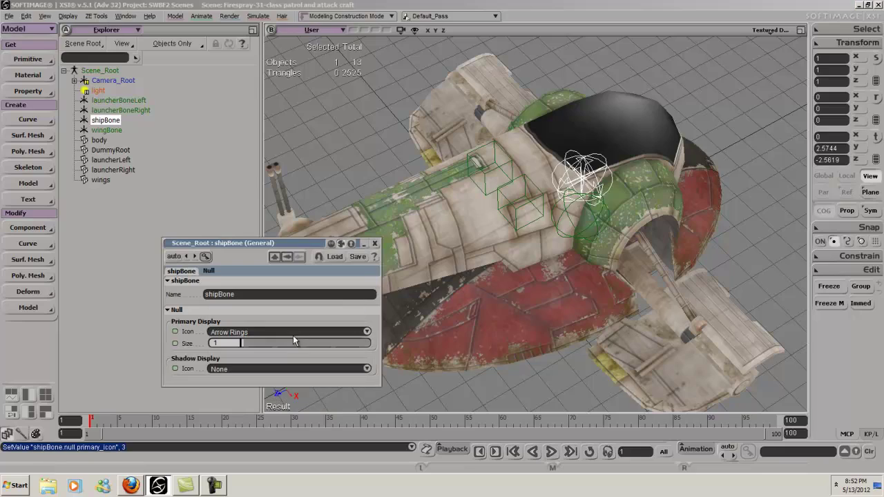
left_click(376, 243)
key("s")
right_click_drag(580, 221, 622, 124)
key("space")
left_click(636, 139)
Step: Examine the textured ship and its bone nulls from several angles, including the launchers up close
key("s")
right_click_drag(714, 195, 515, 253)
middle_click_drag(515, 253, 615, 207)
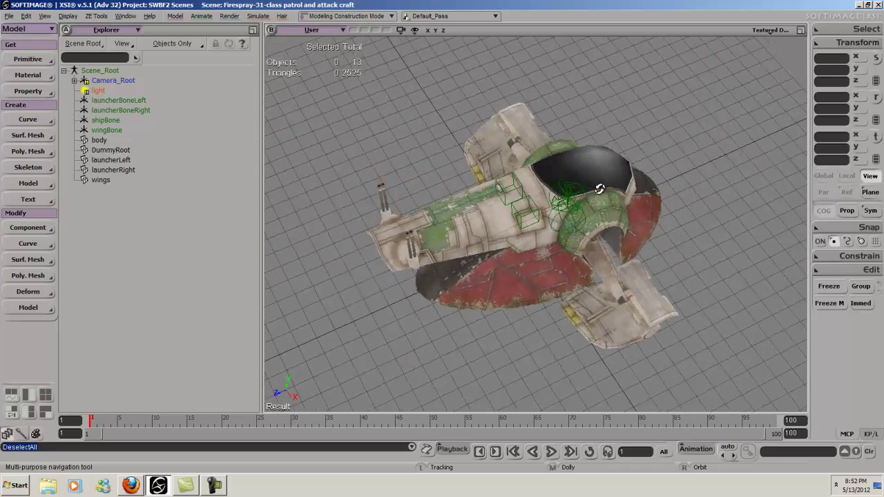
right_click_drag(626, 179, 457, 172)
middle_click_drag(457, 171, 436, 196)
left_click_drag(436, 196, 501, 247)
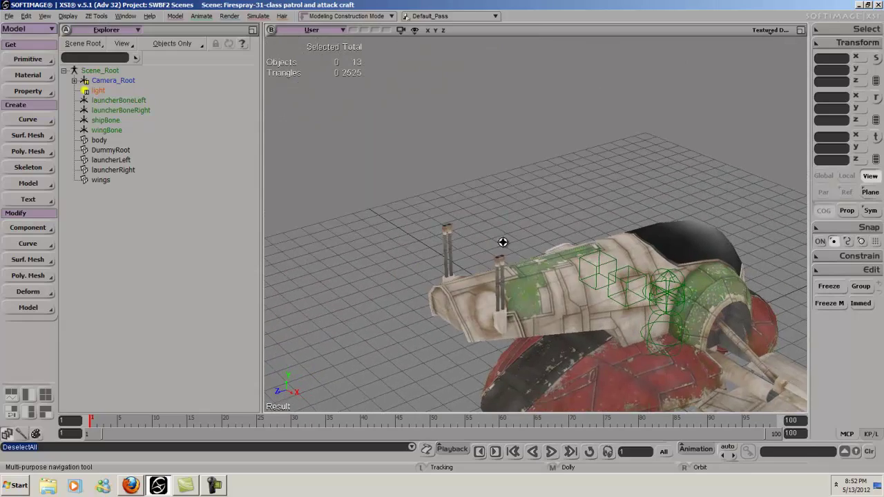
middle_click_drag(502, 247, 489, 260)
key("s")
left_click_drag(595, 216, 557, 119)
right_click_drag(457, 234, 466, 259)
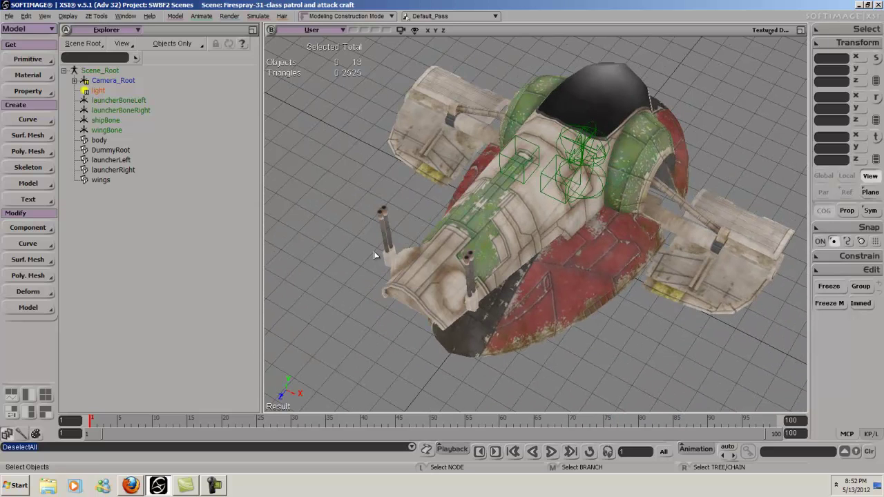
Step: Create a polygon mesh cone with base radius 1 and height 4
left_click(26, 61)
mouse_move(97, 79)
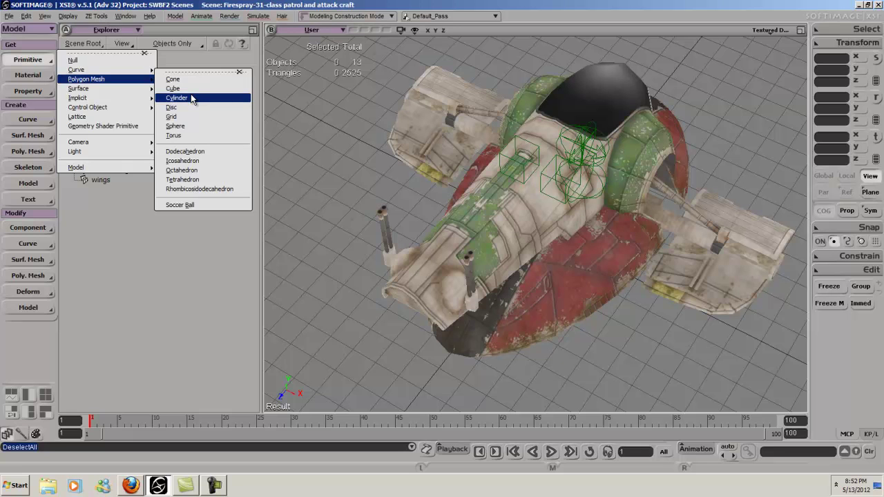
left_click(190, 80)
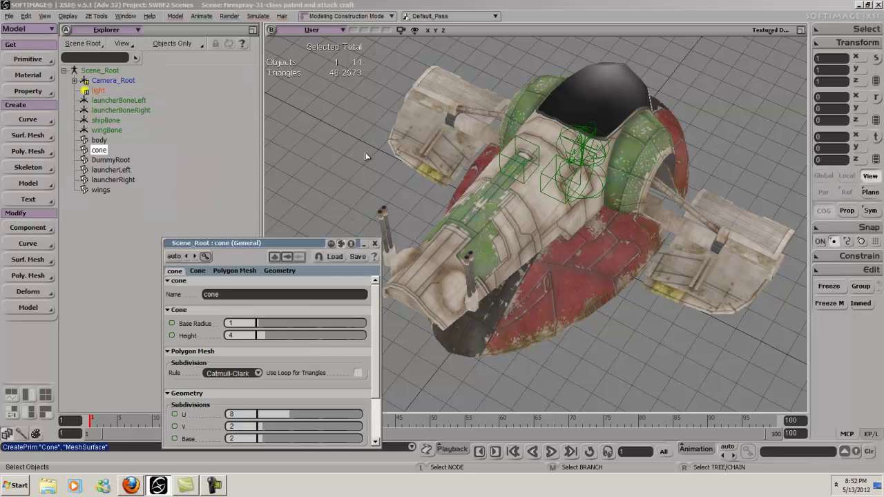
Step: Move the cone toward the ship's front, to about Y 1.677 and Z 5.2911
key("s")
right_click_drag(484, 239, 521, 247)
key("v")
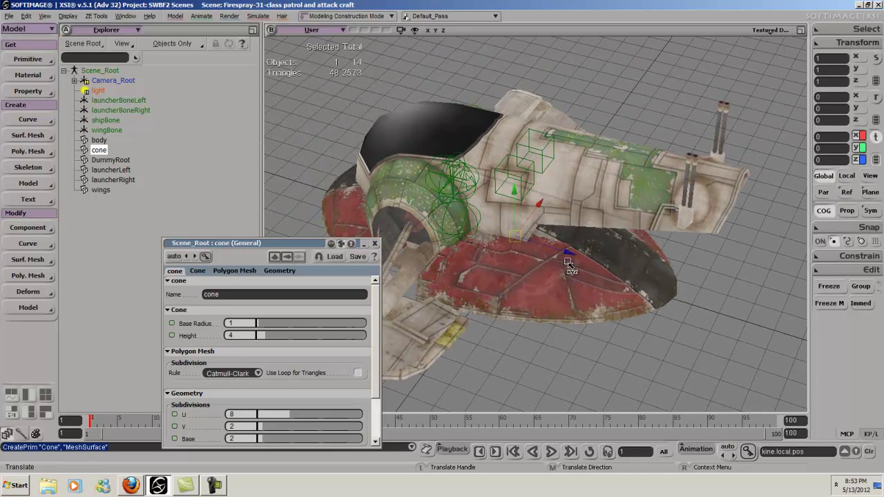
left_click_drag(565, 250, 668, 281)
left_click_drag(620, 226, 665, 78)
left_click_drag(679, 130, 711, 140)
key("s")
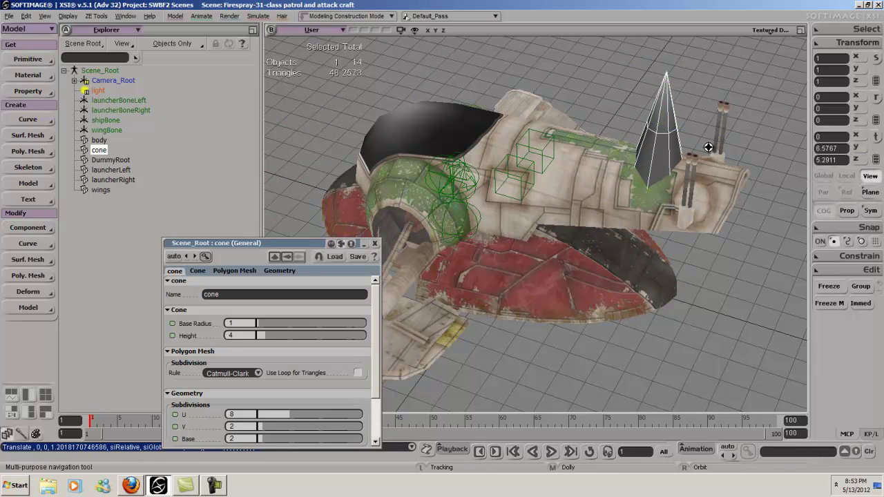
right_click_drag(711, 144, 673, 115)
key("v")
left_click_drag(581, 59, 584, 211)
key("s")
right_click_drag(584, 210, 696, 243)
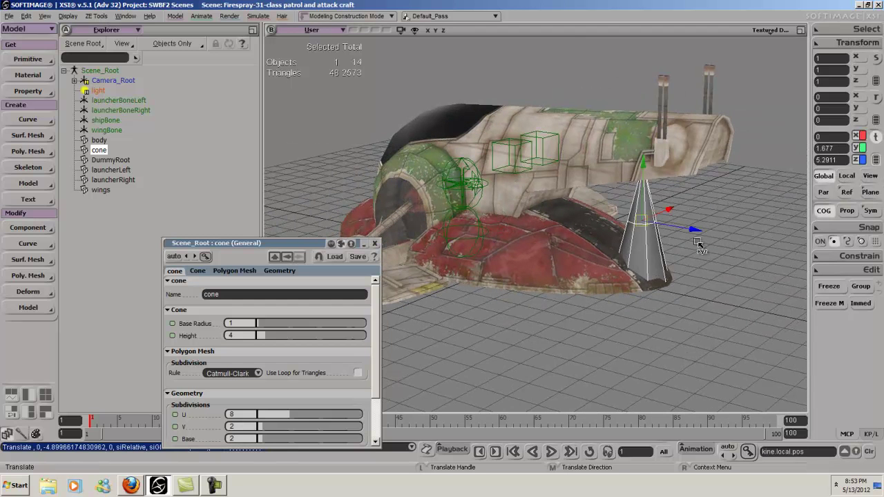
Step: Move the cone clear of the ship's front, to about Y 1.4222 and Z 8.8433
left_click_drag(695, 229, 786, 257)
key("s")
right_click_drag(768, 258, 748, 234)
left_click_drag(694, 141, 696, 160)
key("s")
right_click_drag(696, 163, 619, 212)
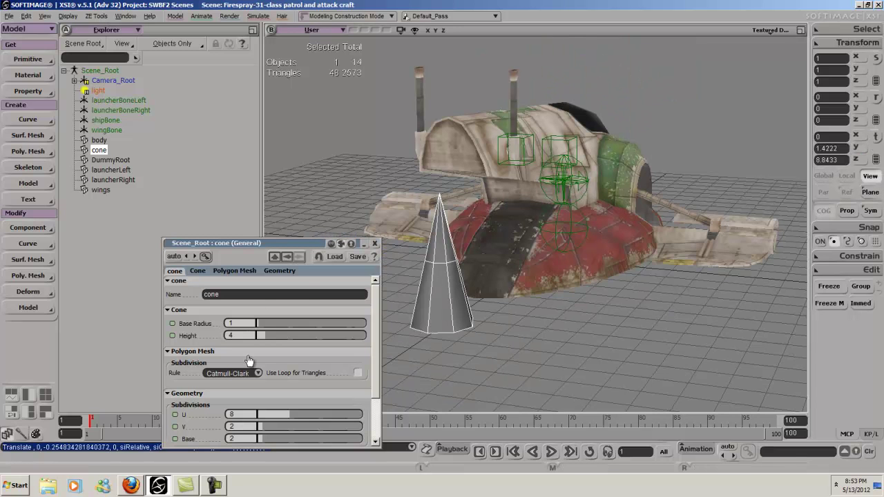
Step: Reduce the cone's subdivisions to U 4, V 1 and Base 1 to make a simple pyramid
key("s")
middle_click_drag(484, 313, 472, 310)
left_click_drag(472, 310, 494, 264)
left_click(281, 415)
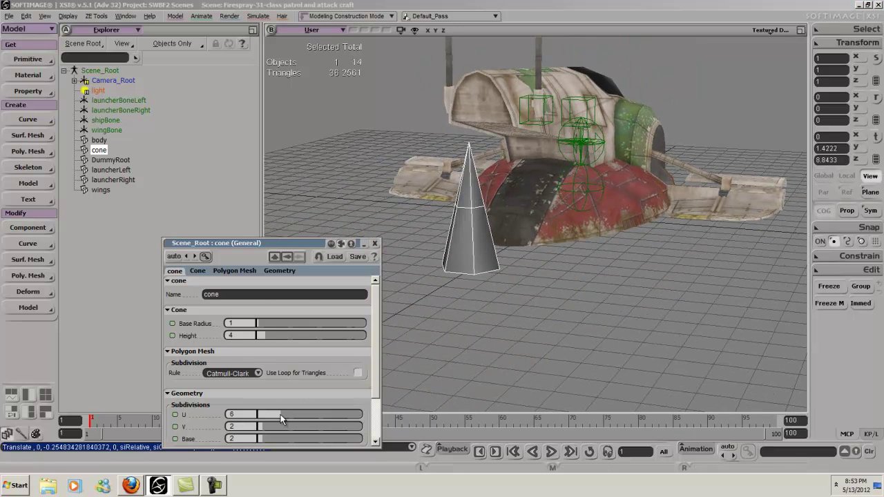
left_click_drag(281, 414, 271, 415)
left_click(260, 427)
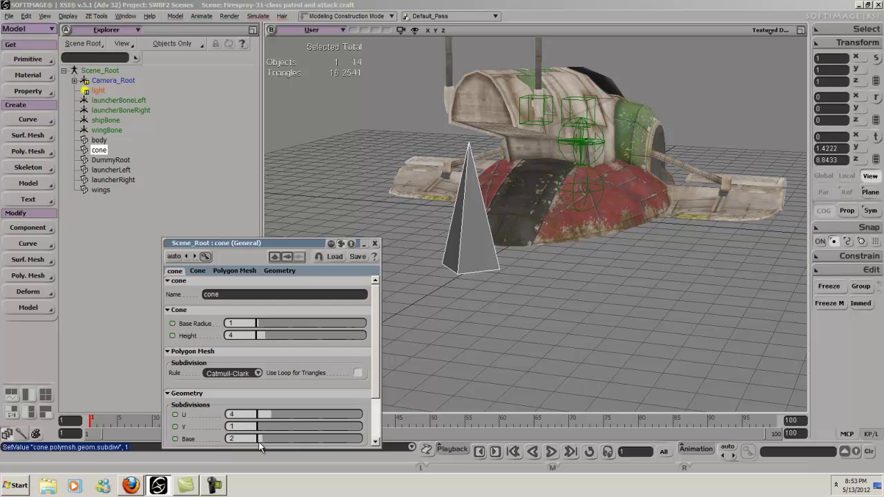
key("s")
right_click_drag(525, 262, 577, 239)
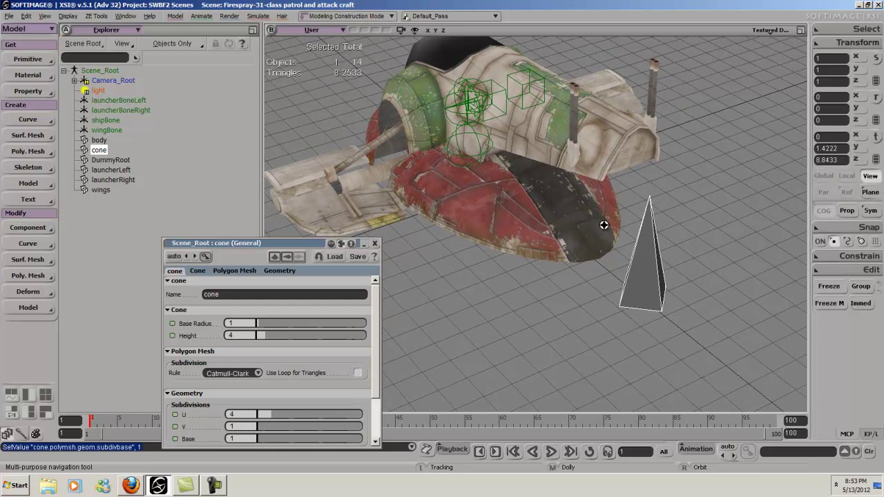
Step: Activate Center editing for the cone and add Points to the point snapping targets
key("s")
right_click_drag(634, 298, 635, 242)
key("s")
right_click_drag(599, 257, 612, 215)
middle_click_drag(612, 215, 555, 259)
right_click_drag(610, 148, 598, 199)
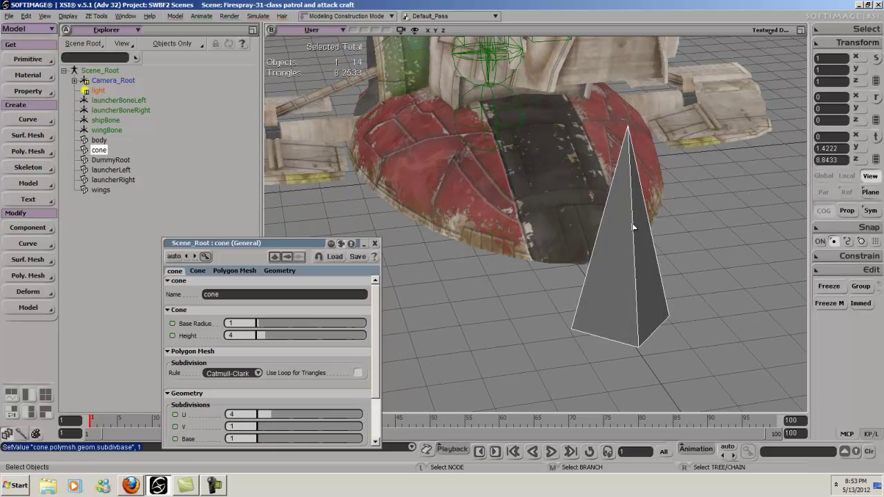
left_click(856, 29)
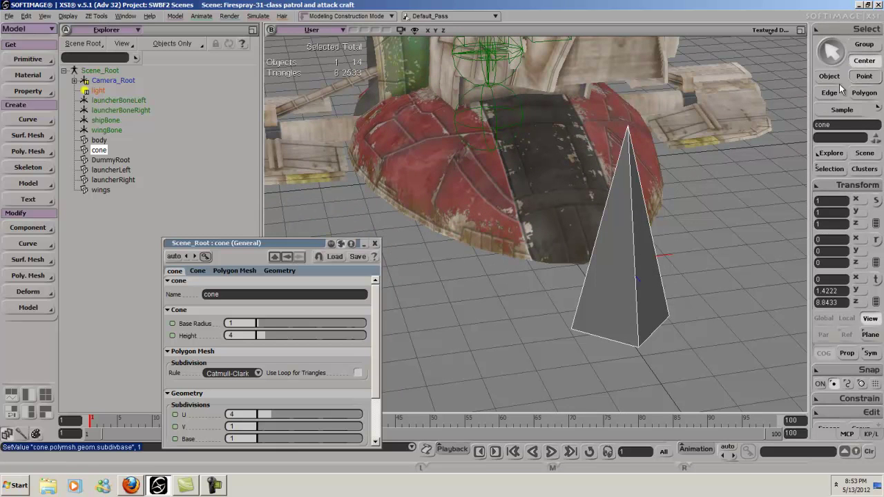
key("s")
right_click_drag(695, 197, 694, 147)
key("v")
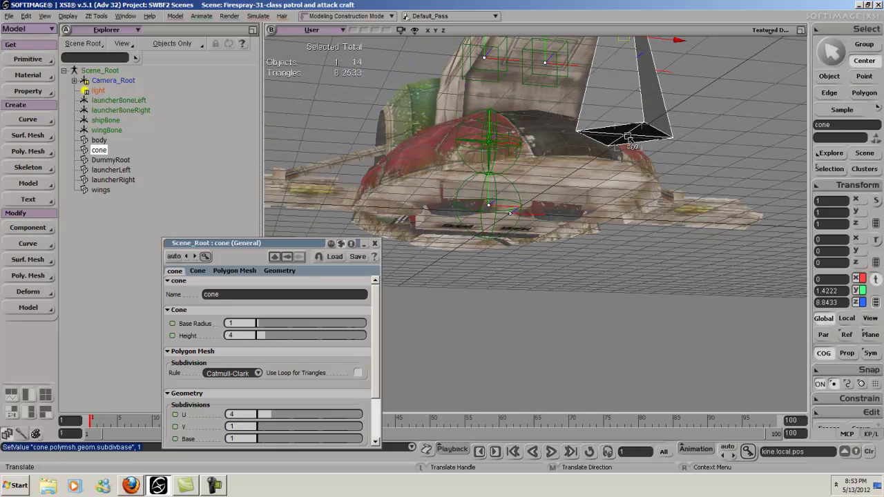
key("Escape")
right_click(832, 383)
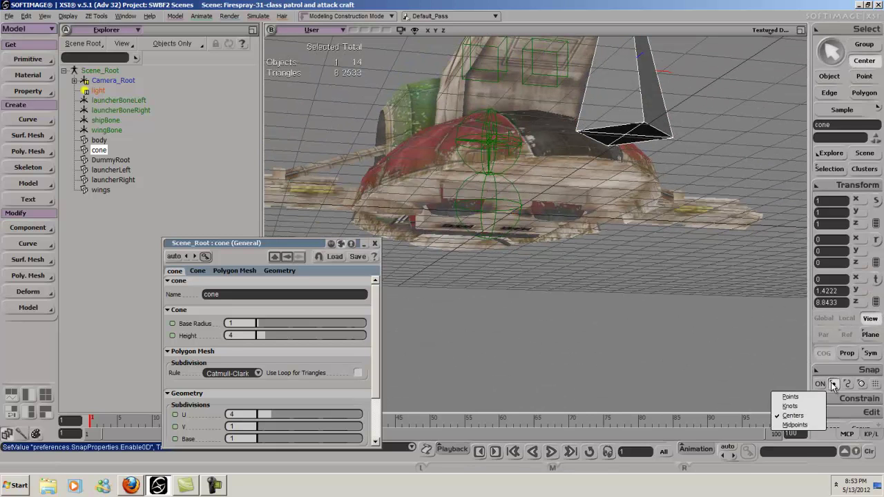
left_click(815, 396)
Step: Try to snap the cone's center to the middle point of its base in the perspective view
key("v")
left_click(625, 137, "ctrl")
key("space")
key("s")
right_click_drag(691, 150, 712, 140)
key("v")
key("space")
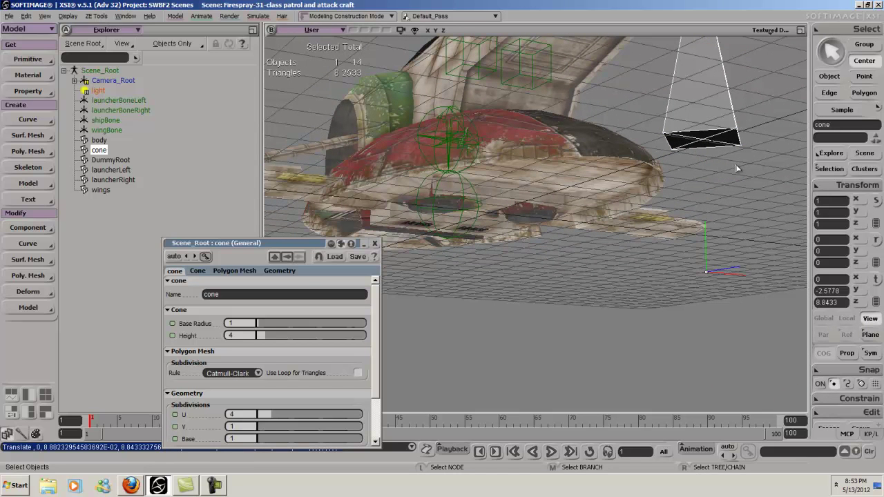
Step: Switch to the four-view layout and try snapping the cone's center to its base midpoint in the Right view
left_click(46, 396)
left_click(374, 243)
key("s")
middle_click_drag(526, 274, 489, 309)
left_click_drag(489, 308, 586, 306)
middle_click_drag(587, 306, 581, 345)
left_click_drag(580, 345, 450, 367)
key("v")
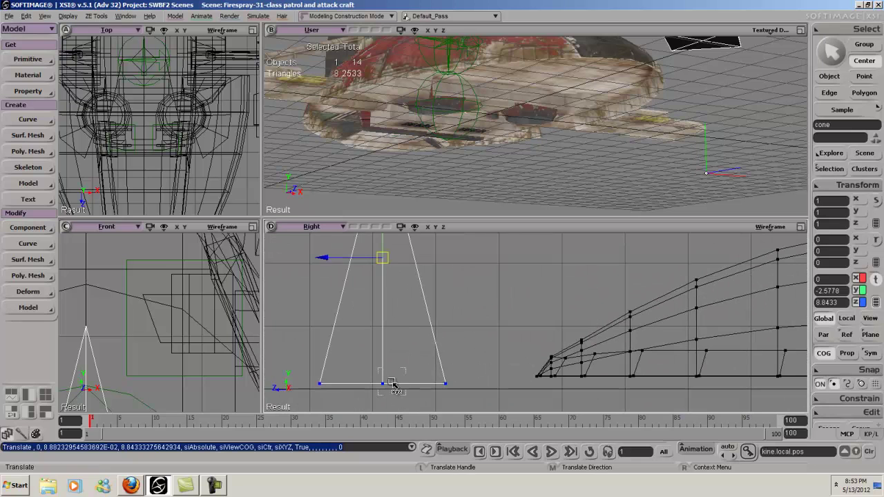
left_click(382, 384)
Step: Check where the cone's center sits relative to its base in the Right and perspective views
key("s")
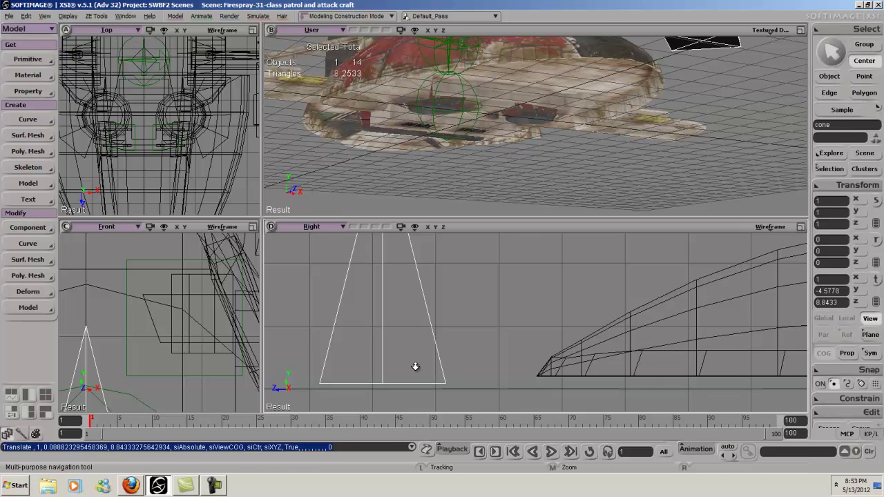
middle_click_drag(416, 367, 538, 297)
key("v")
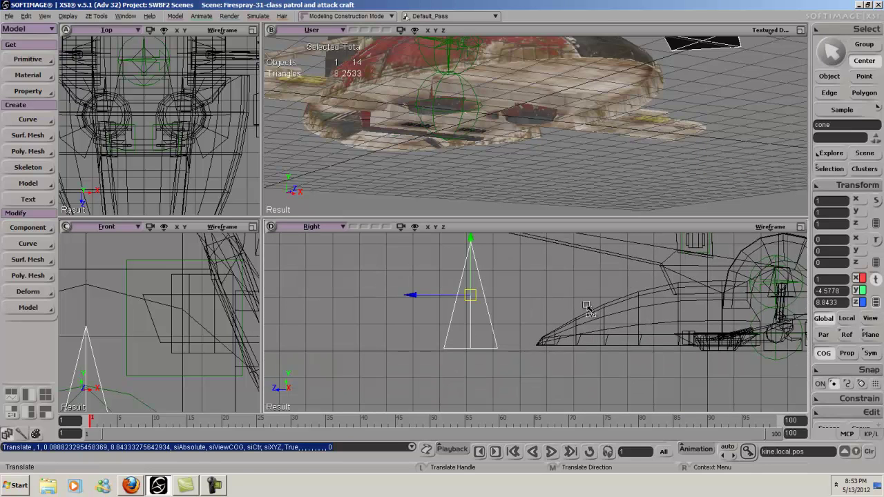
key("v")
key("s")
middle_click_drag(632, 148, 763, 74)
key("v")
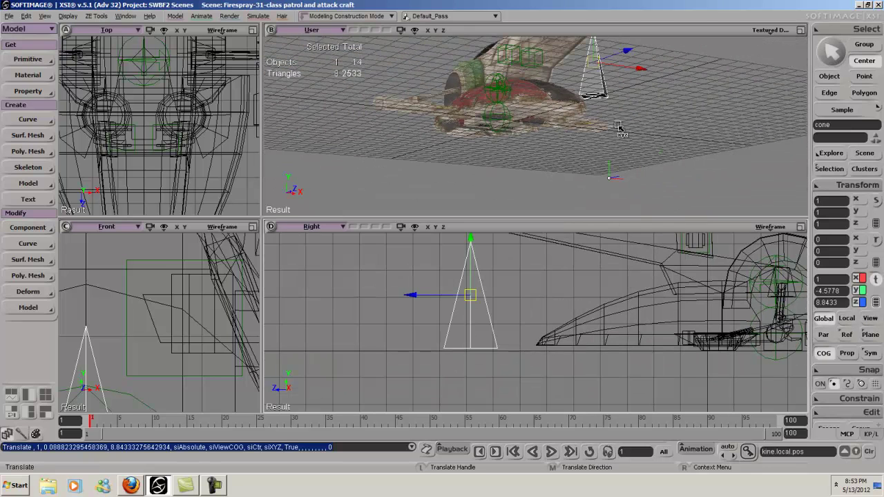
Step: Turn off COG and snap the cone's center to the middle of its base in the Right view
left_click(825, 354)
key("s")
mouse_move(531, 288)
middle_mouse_down()
mouse_move(506, 314)
mouse_move(538, 277)
middle_mouse_up()
left_click(452, 357, "ctrl")
key("space")
key("s")
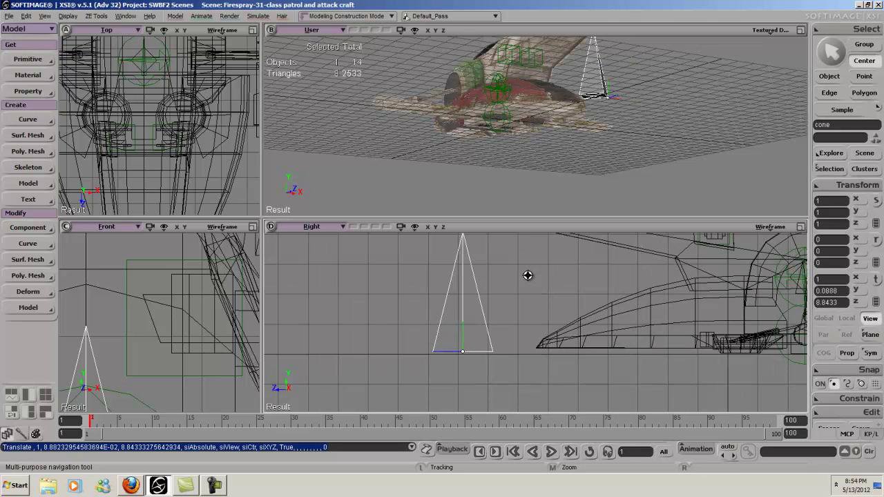
Step: Snap the cone's center to the middle point of its base in the perspective view, at X 0
left_click_drag(529, 274, 538, 296)
key("s")
right_click_drag(590, 86, 588, 69)
right_click_drag(644, 129, 650, 103)
middle_click_drag(650, 103, 646, 108)
key("v")
left_click(653, 99, "ctrl")
key("space")
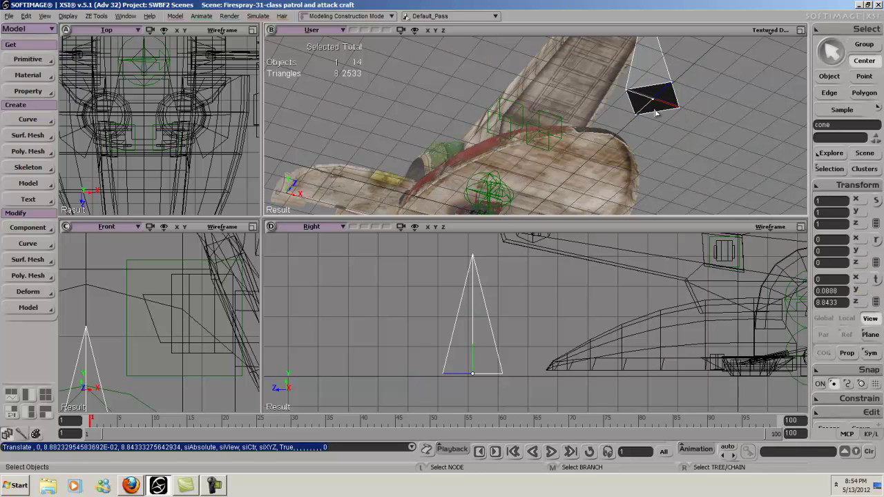
Step: Delete the middle point of the cone's base and return to object selection with the cone selected
key("space")
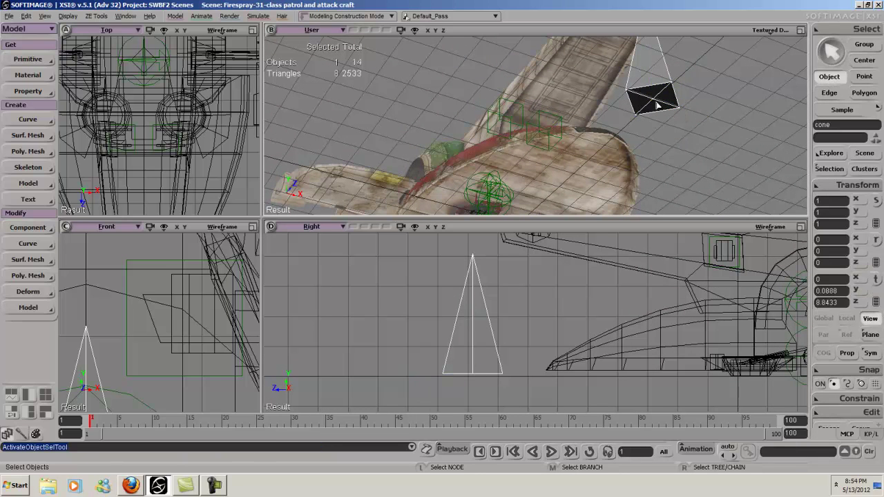
key("t")
left_click(658, 104)
key("Delete")
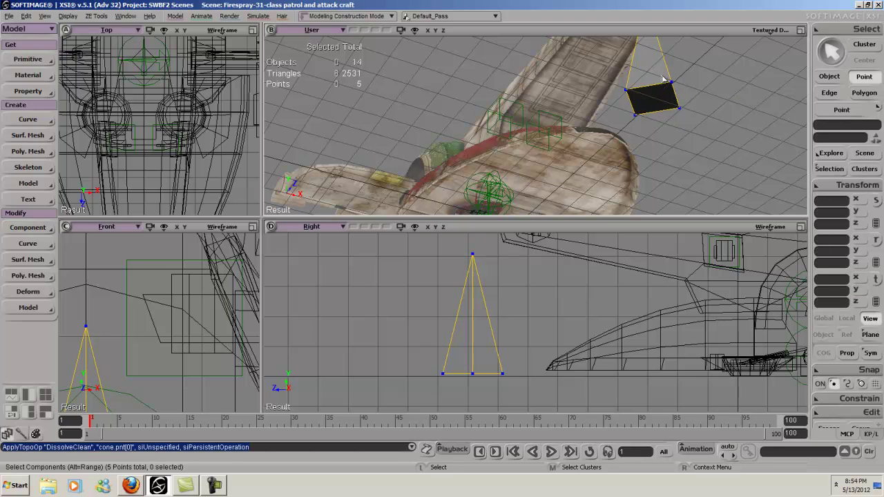
key("s")
right_click_drag(662, 79, 546, 33)
key("s")
right_click_drag(564, 99, 599, 166)
right_click(600, 168)
left_click(416, 135)
key("space")
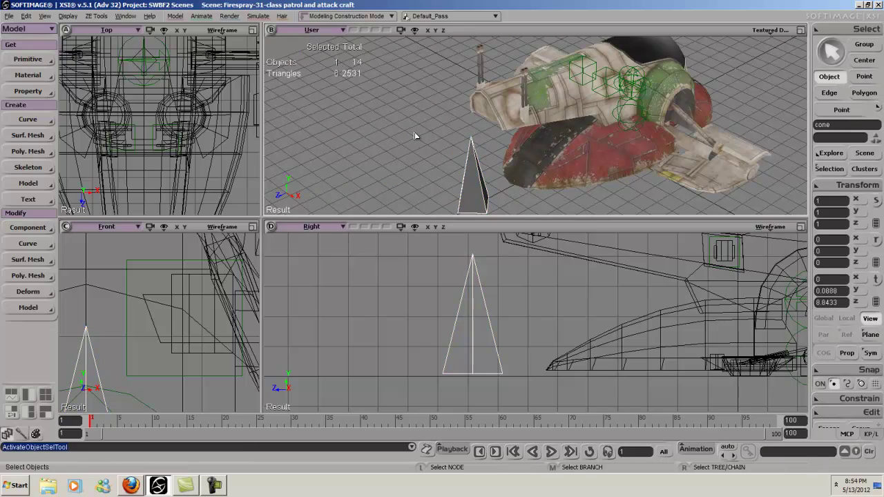
Step: Scale the cone uniformly to about 0.25 and freeze its scaling
key("s")
middle_click_drag(438, 160, 477, 116)
right_click_drag(477, 116, 570, 123)
key("s")
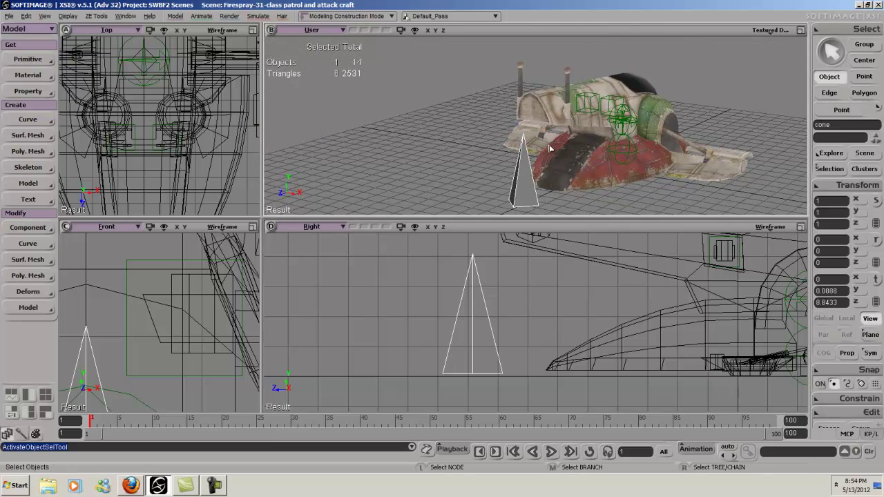
key("x")
left_click_drag(549, 149, 534, 205)
key("s")
right_click_drag(541, 194, 578, 163)
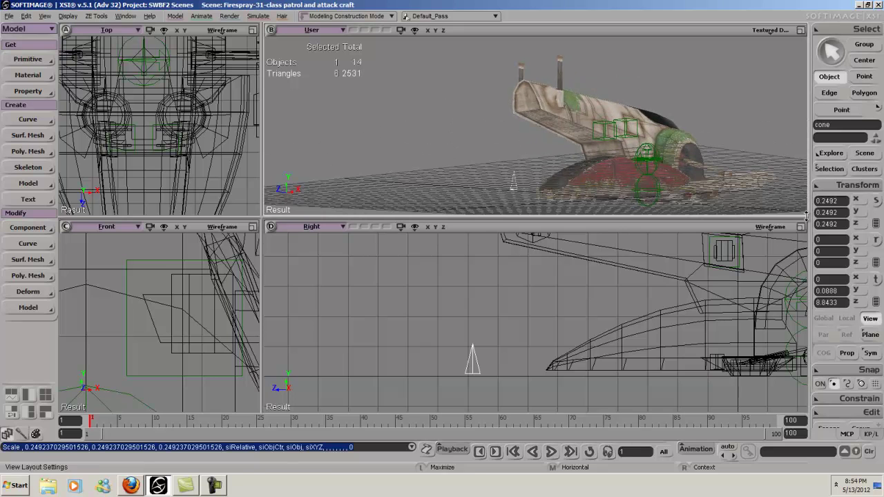
left_click(852, 191)
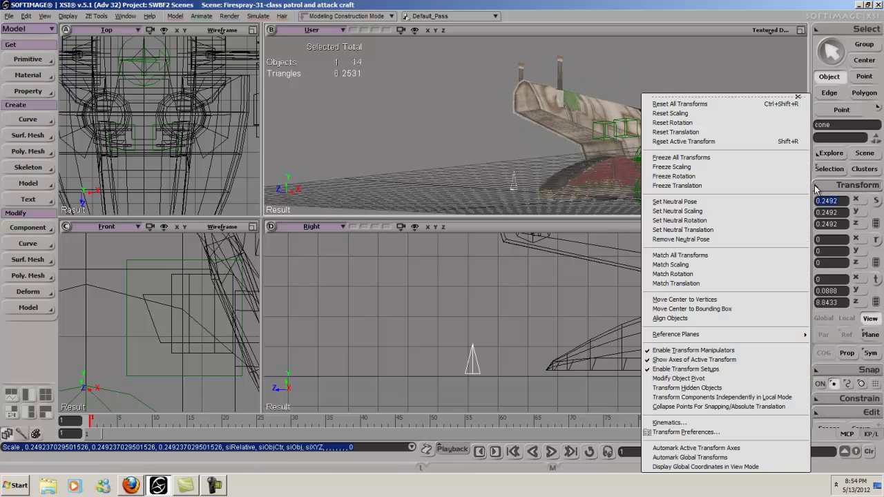
left_click(716, 170)
Step: Raise the cone in front of the ship to a Y position of about 3.22
key("s")
middle_click_drag(640, 152, 521, 156)
right_click_drag(521, 156, 580, 173)
key("v")
left_click_drag(580, 171, 577, 103)
key("s")
right_click_drag(578, 103, 527, 146)
key("v")
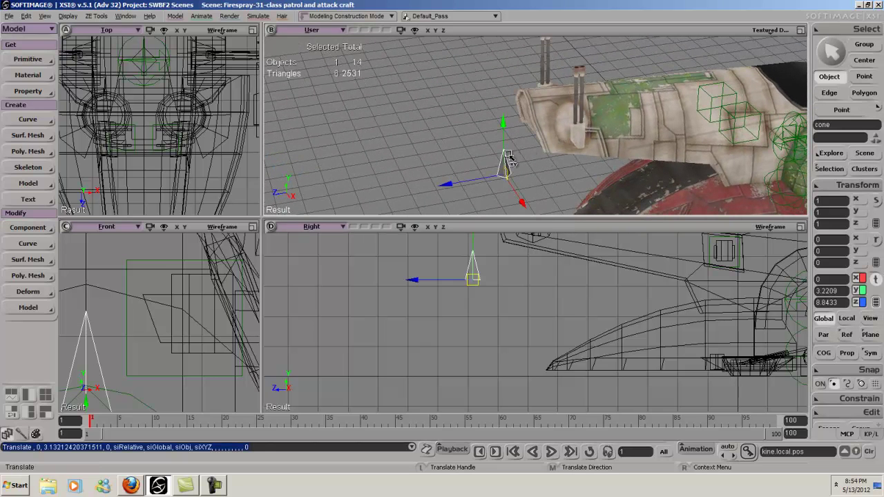
key("space")
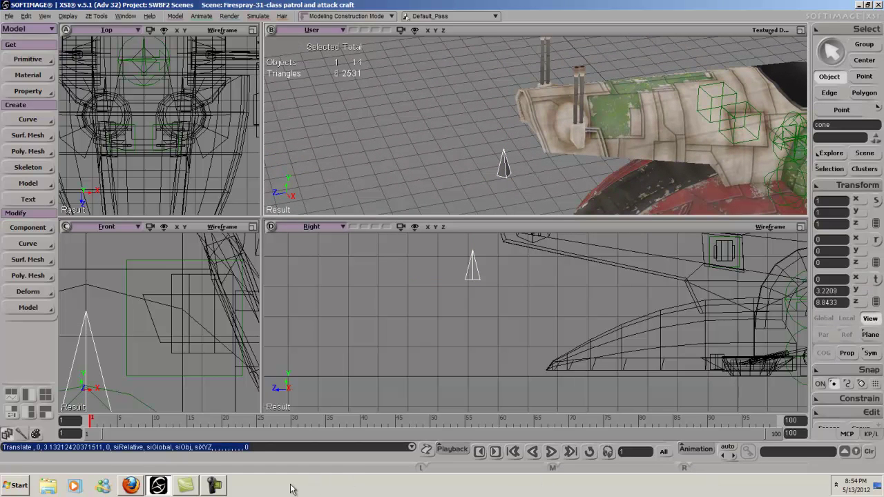
left_click(209, 485)
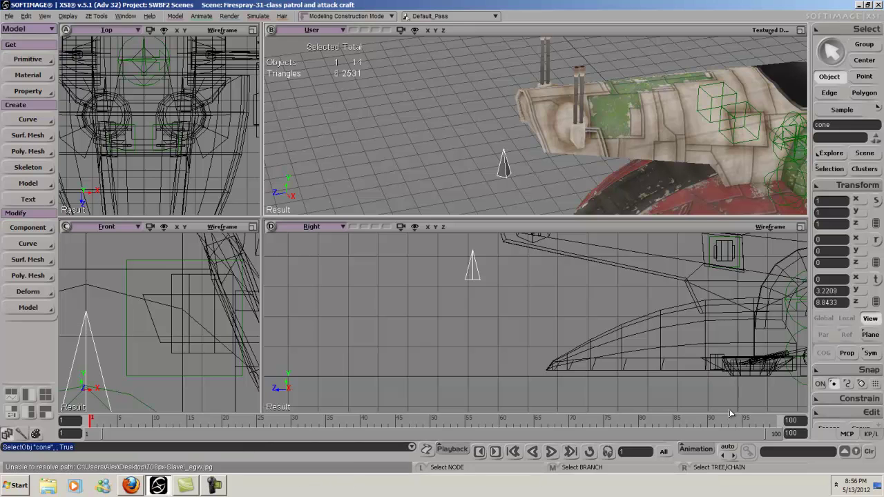
key("s")
right_click_drag(453, 170, 523, 162)
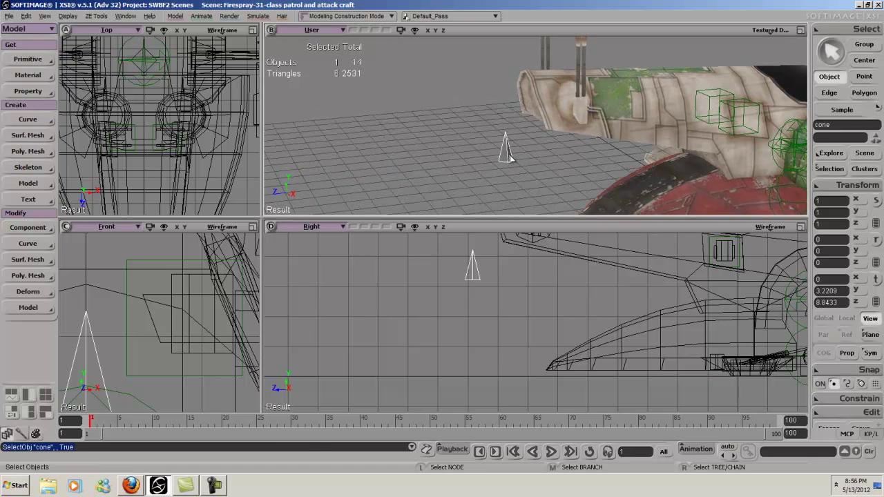
key("v")
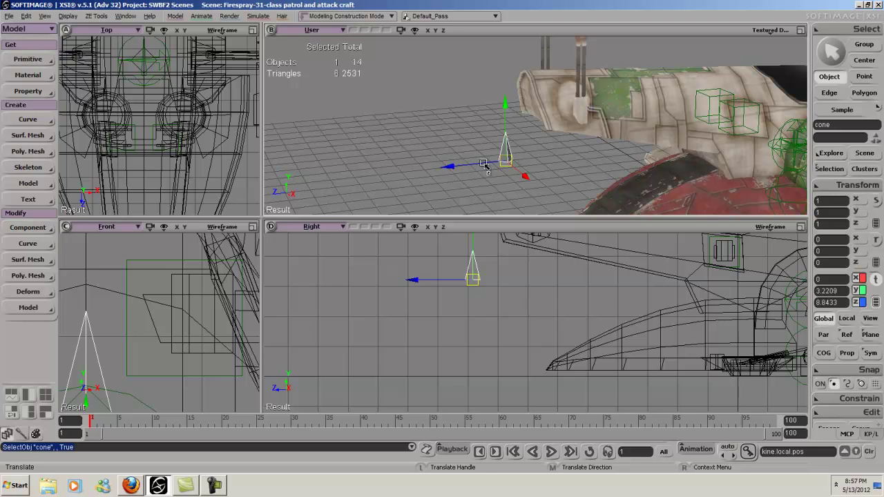
key("space")
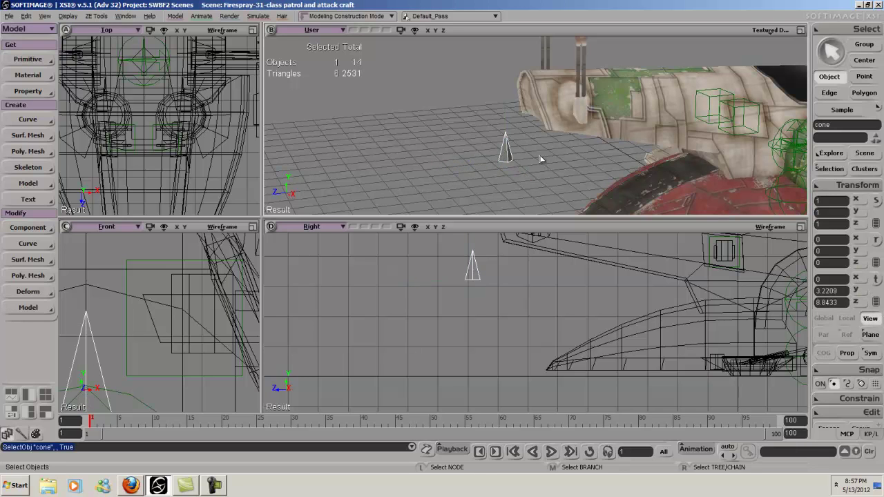
Step: Set the cone's X rotation to 90 degrees and freeze its rotation
key("c")
left_click_drag(480, 129, 485, 152)
left_click(822, 239)
type("9")
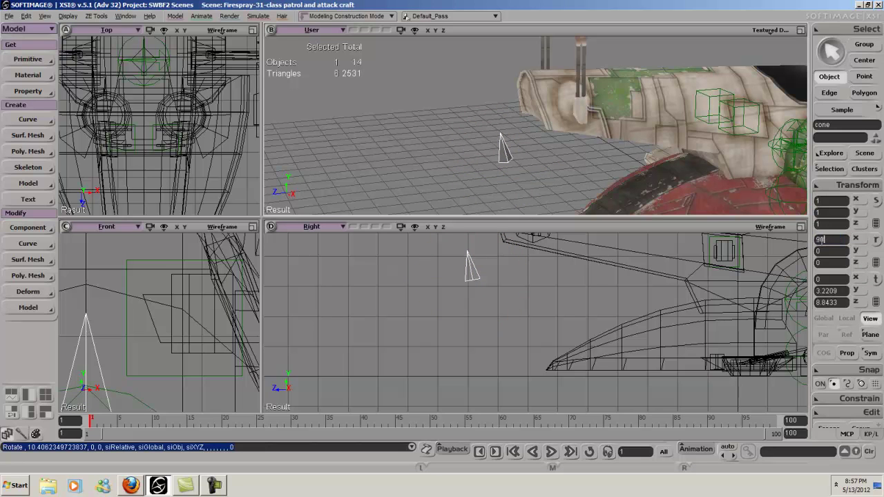
type("0")
key("Return")
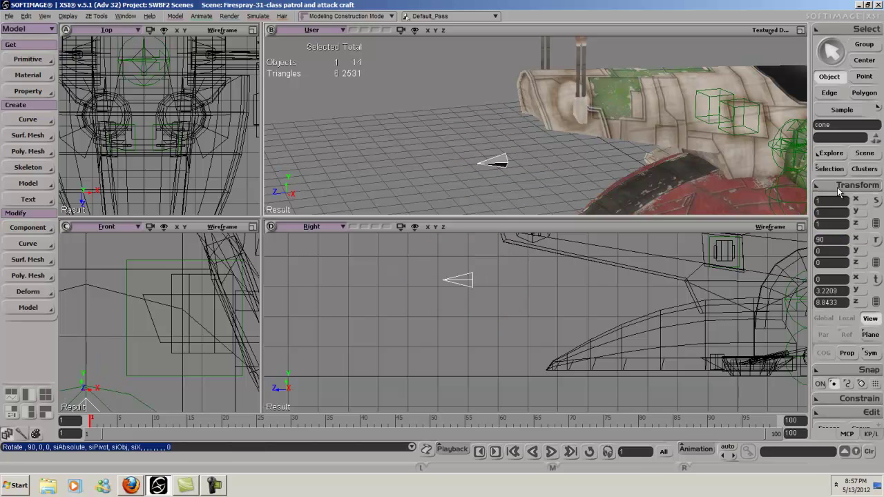
left_click(838, 188)
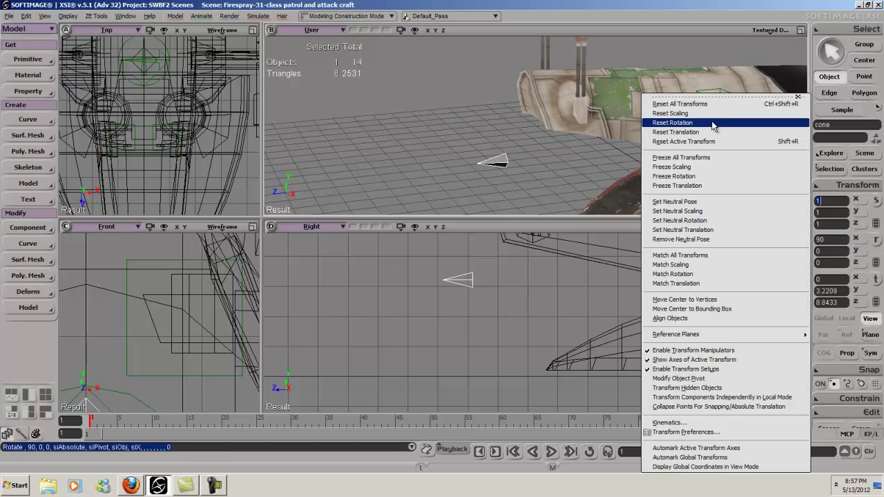
left_click(693, 177)
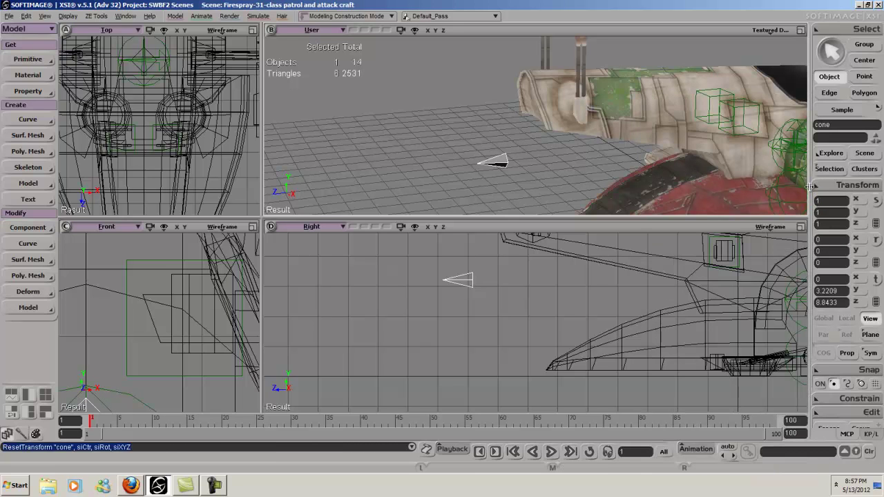
Step: Freeze the cone's modeling history and reselect the cone
left_click(841, 194)
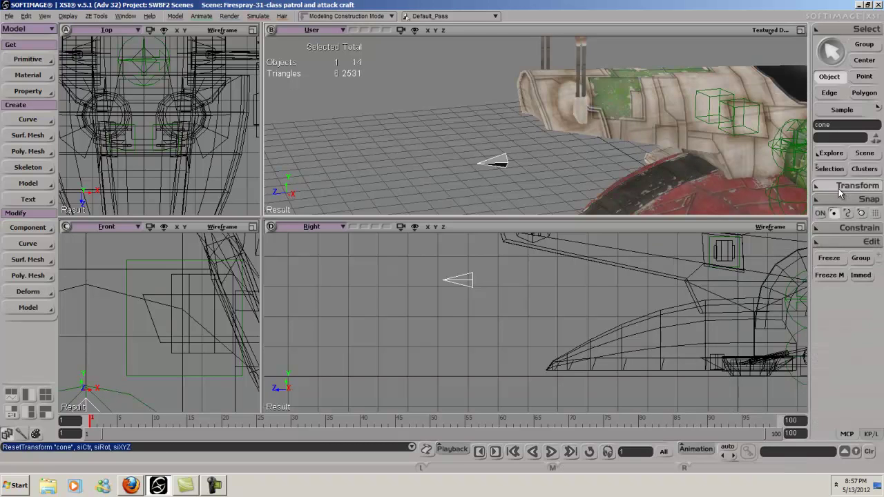
left_click(829, 259)
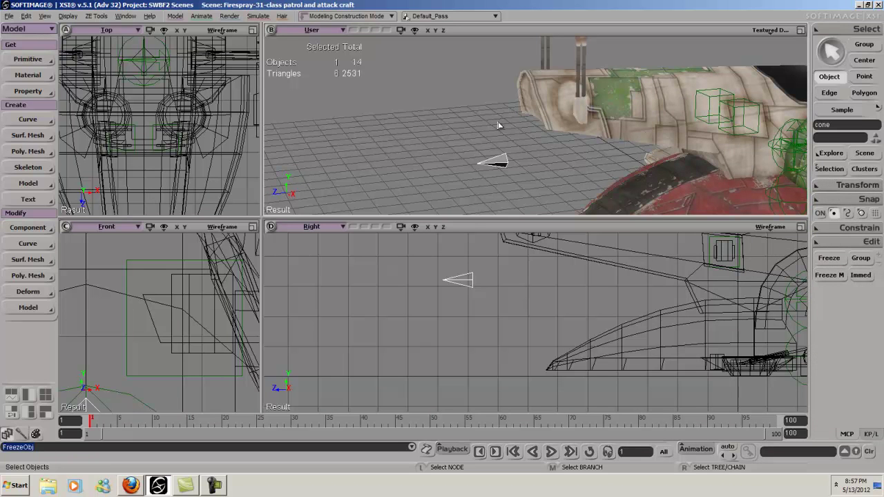
left_click(481, 151)
left_click(498, 165)
Step: Inspect the cone's orientation with the translate and rotate manipulators in the perspective view
key("s")
right_click_drag(448, 103, 537, 170)
key("v")
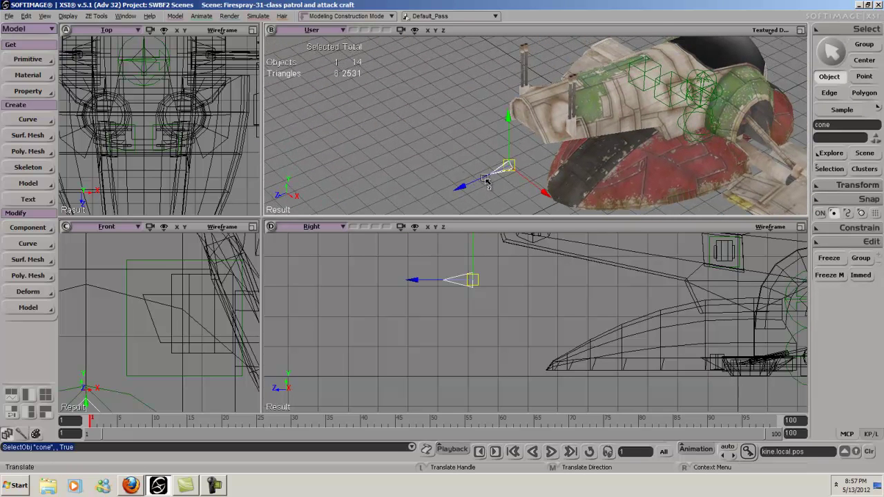
key("s")
right_click_drag(504, 173, 481, 137)
key("space")
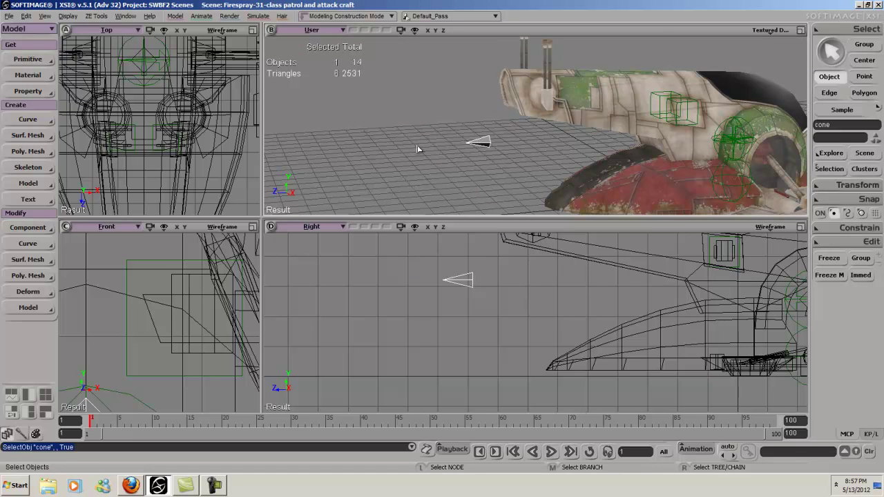
key("v")
key("c")
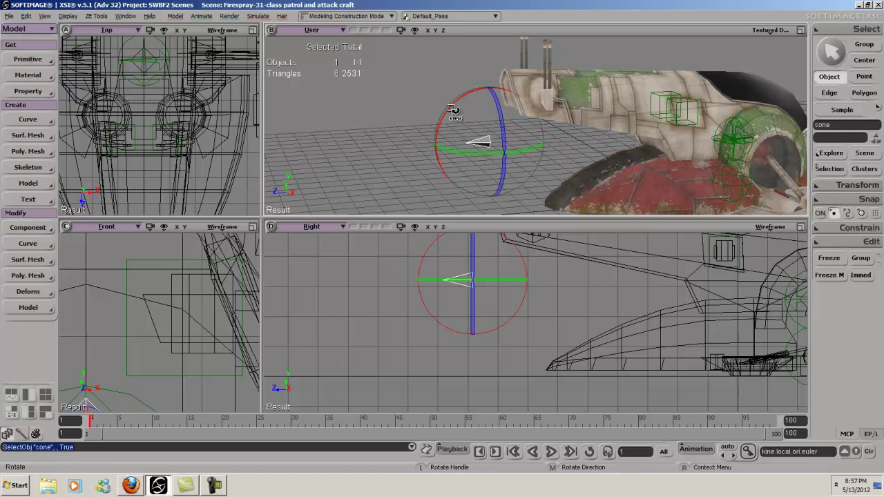
key("Escape")
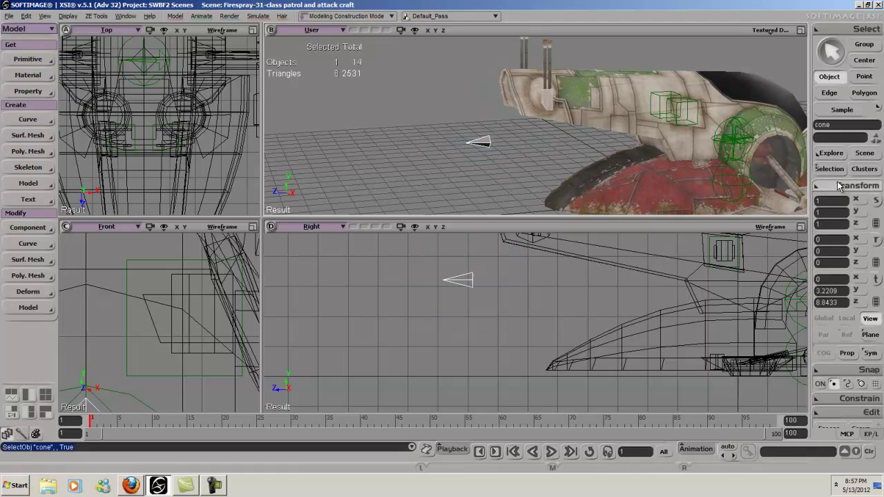
Step: Set the cone's X rotation to -90 degrees
left_click(814, 185)
key("c")
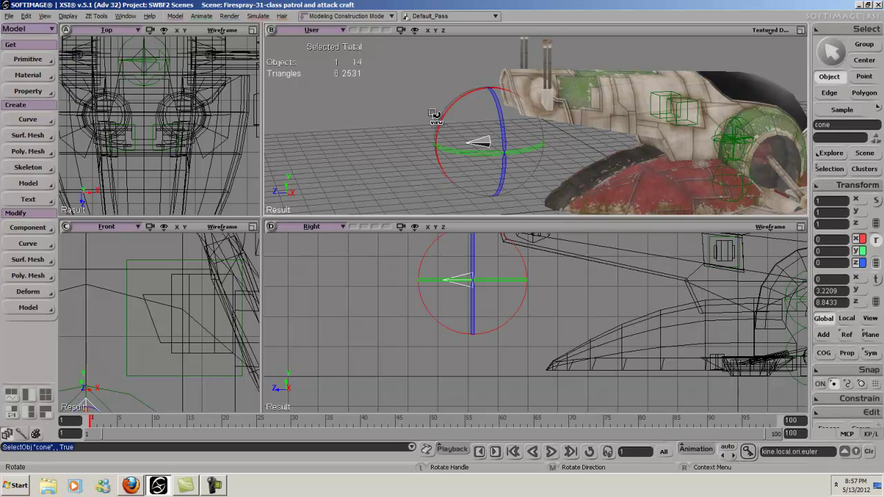
left_click_drag(444, 118, 526, 112)
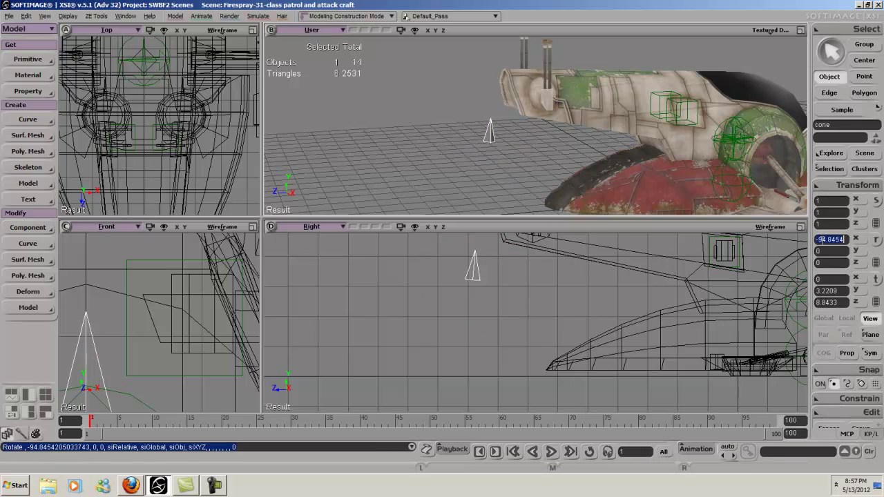
type("-90")
key("Return")
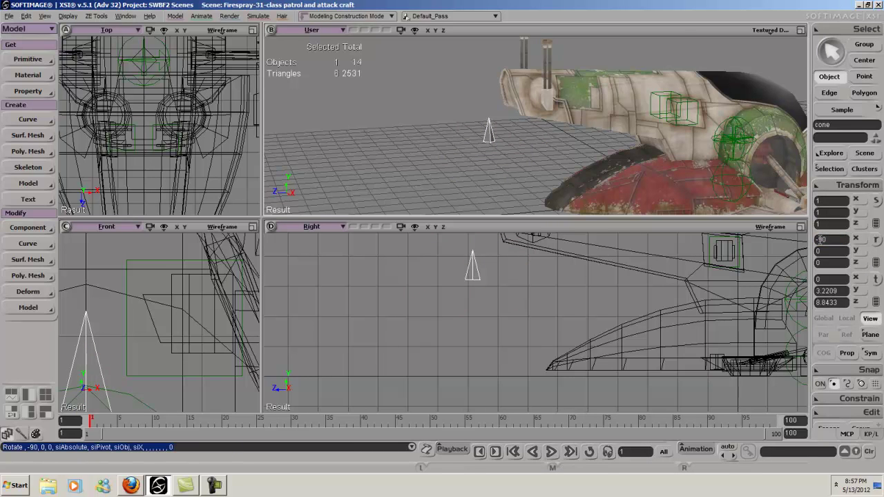
Step: Activate translation for the cone and switch its transform reference to Local
key("s")
key("v")
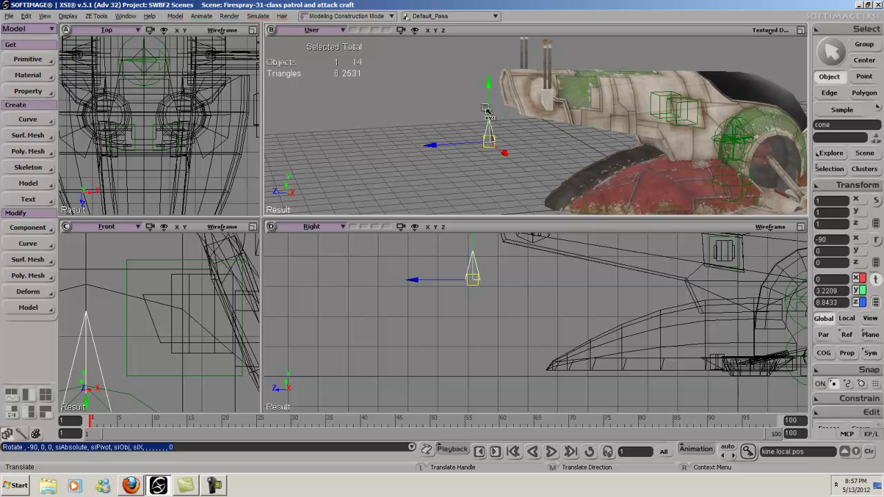
key("s")
right_click_drag(472, 129, 538, 147)
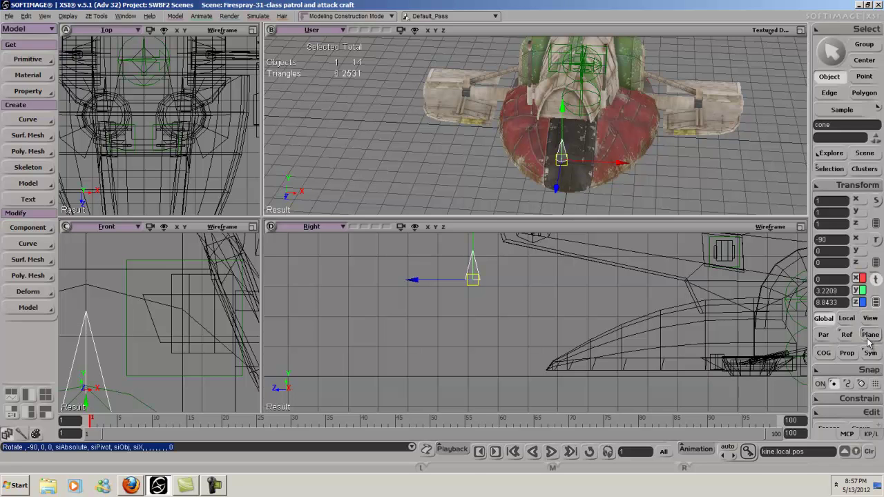
left_click(854, 323)
key("s")
right_click_drag(659, 148, 611, 143)
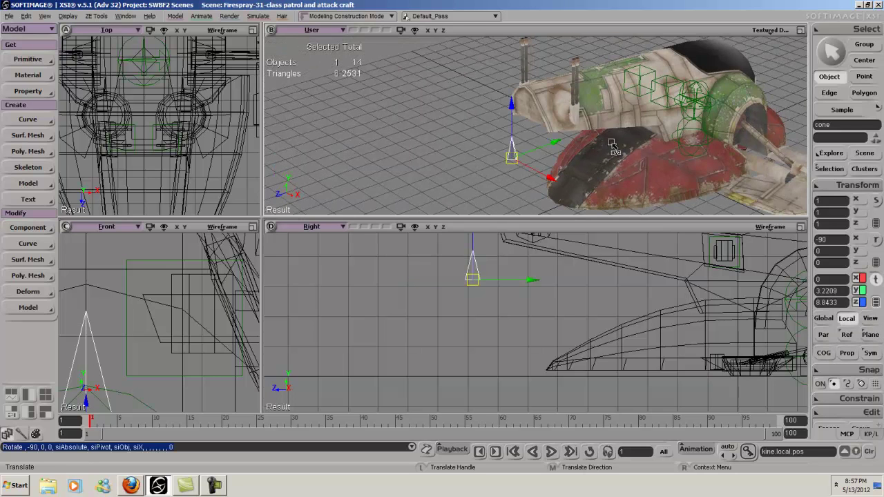
Step: Move the cone along its local Z and Y axes over the ship's hull, to about Y 5.96 and Z 5.36
left_click_drag(514, 116, 514, 58)
left_click_drag(539, 87, 603, 66)
key("s")
right_click_drag(605, 67, 642, 128)
key("space")
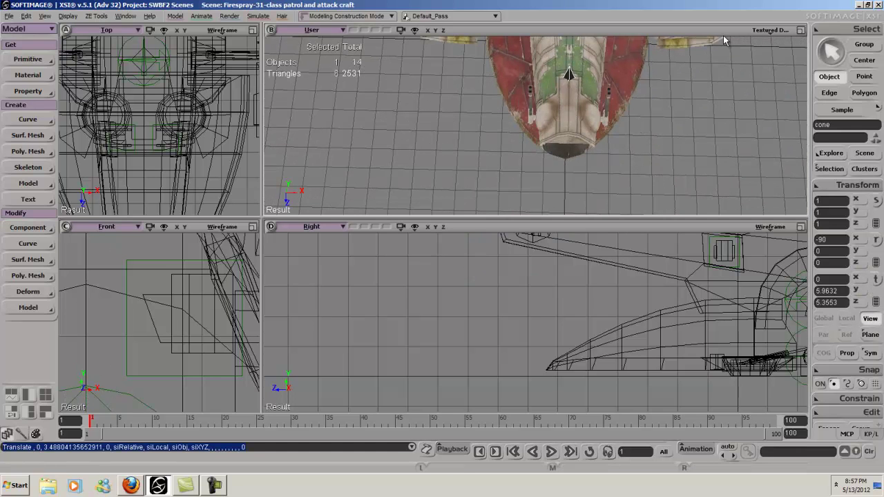
key("s")
right_click_drag(592, 102, 592, 137)
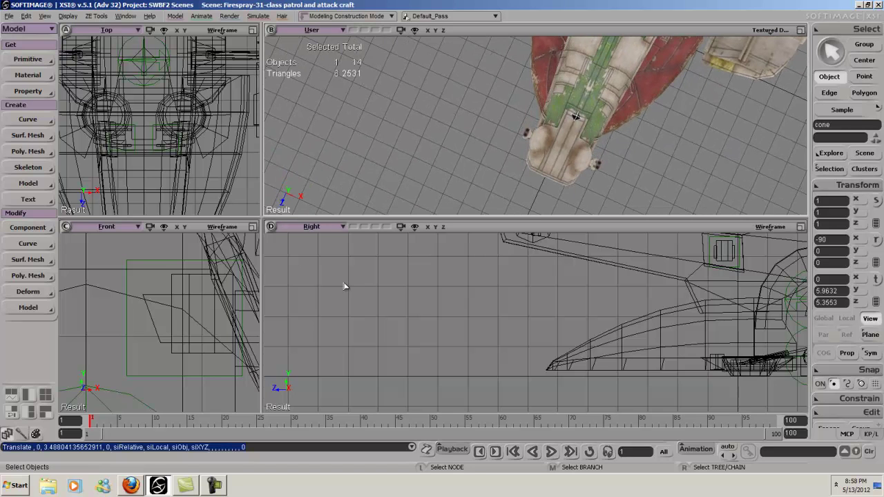
Step: Move the cone onto the cannon's tip in the Right view, at about Y 7.57 and Z 6.70
key("s")
left_click_drag(626, 341, 623, 431)
mouse_move(624, 291)
left_mouse_down()
mouse_move(639, 326)
mouse_move(571, 245)
left_mouse_up()
scroll(640, 285, "up", 5)
key("v")
key("s")
scroll(537, 277, "up", 2)
scroll(536, 277, "up", 4)
key("space")
Step: Scale the cone uniformly to about 0.32 so its base fits the cannon barrel's tip
key("x")
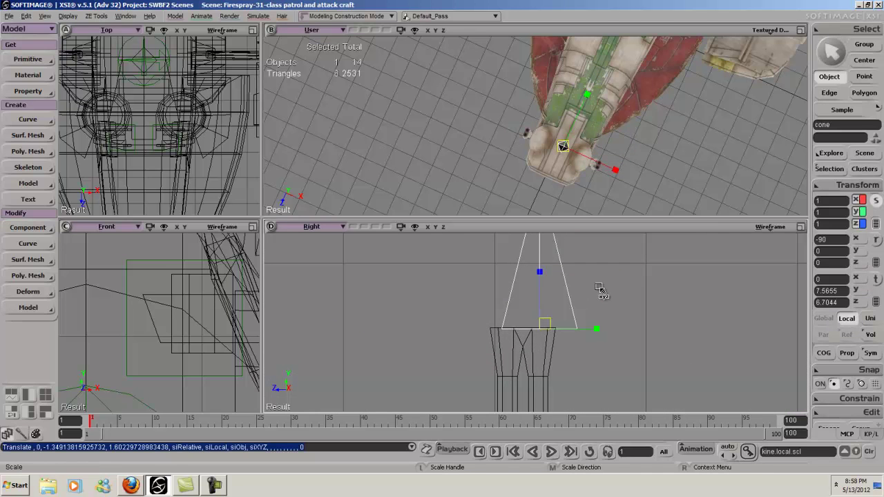
left_click_drag(665, 272, 599, 329)
key("s")
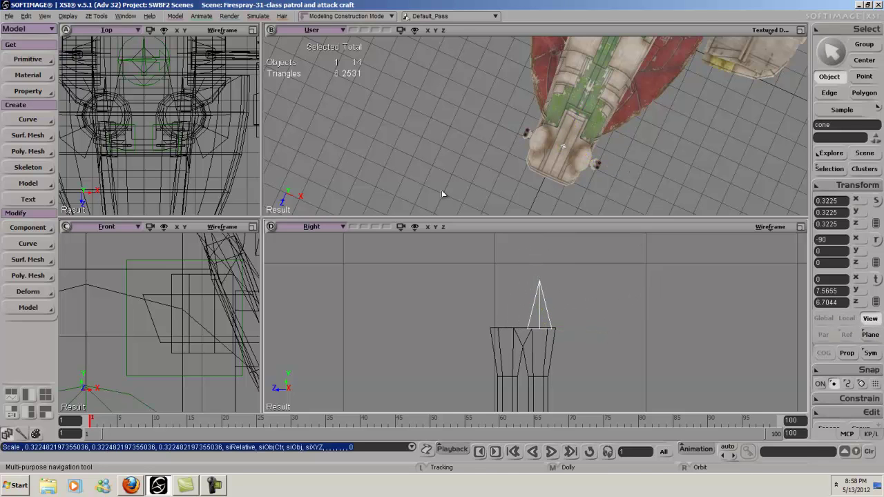
Step: Move the cone along X in the Front view to about 1.56, in line with the cannon
scroll(198, 293, "down", 5)
mouse_move(213, 315)
left_mouse_down()
mouse_move(215, 346)
mouse_move(205, 329)
left_mouse_up()
scroll(164, 359, "up", 5)
left_click_drag(186, 300, 81, 305)
key("v")
key("s")
scroll(242, 280, "up", 4)
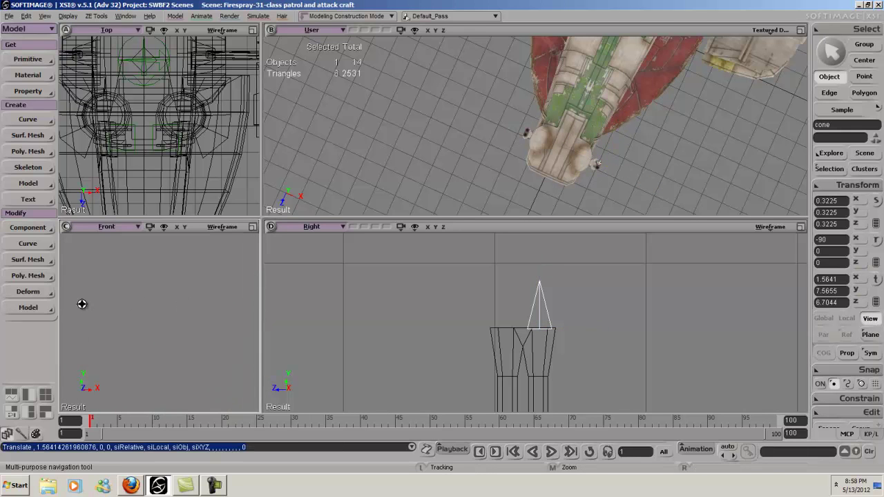
Step: Fine-tune the cone's height along its local Z axis to about Y 7.57 so its base meets the barrel's tip
key("f")
scroll(211, 295, "down", 3)
scroll(206, 281, "up", 3)
key("v")
left_click_drag(182, 373, 156, 347)
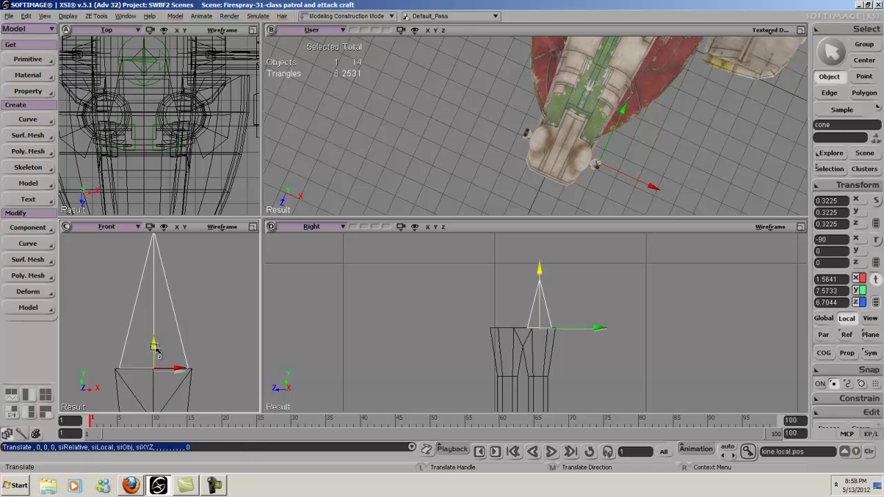
key("space")
Step: Freeze the cone's scaling and then its operator history
key("s")
right_click_drag(598, 163, 561, 60)
middle_click_drag(561, 60, 478, 158)
key("s")
middle_click_drag(539, 255, 524, 385)
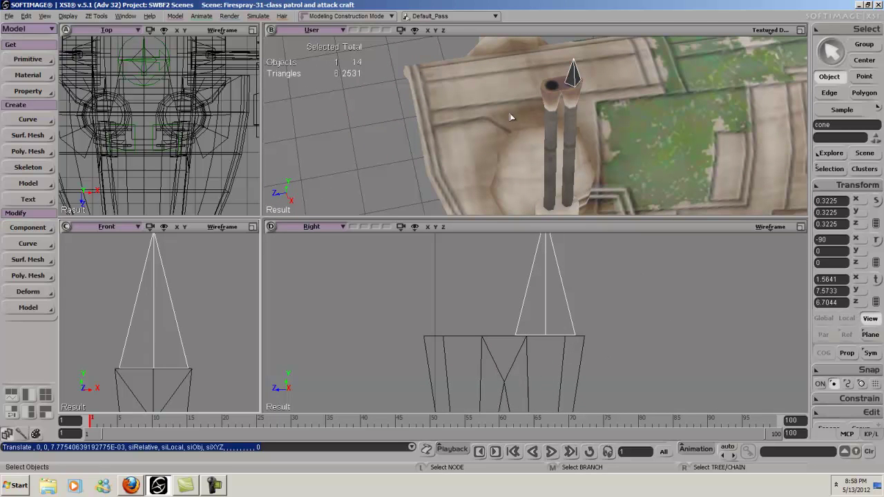
left_click(838, 187)
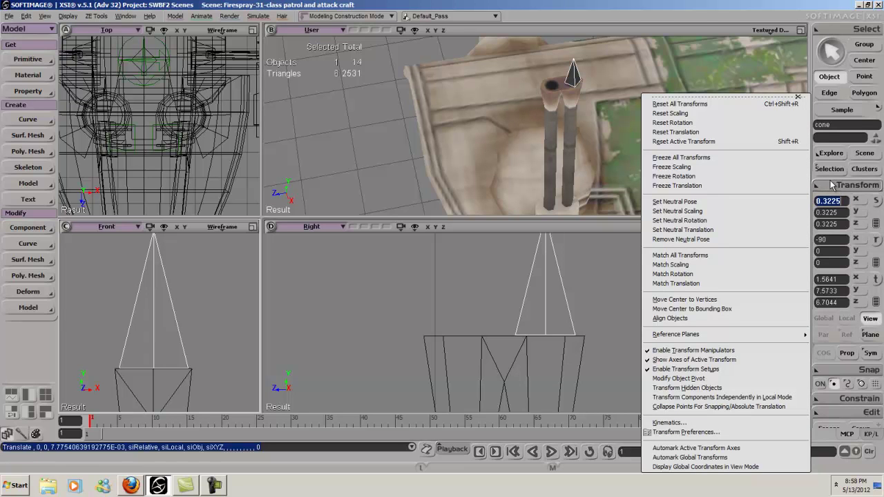
left_click(682, 168)
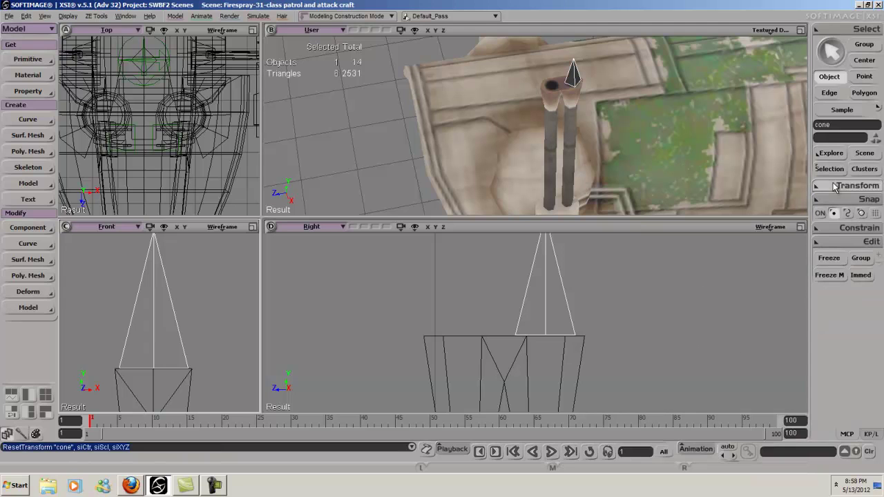
left_click(829, 258)
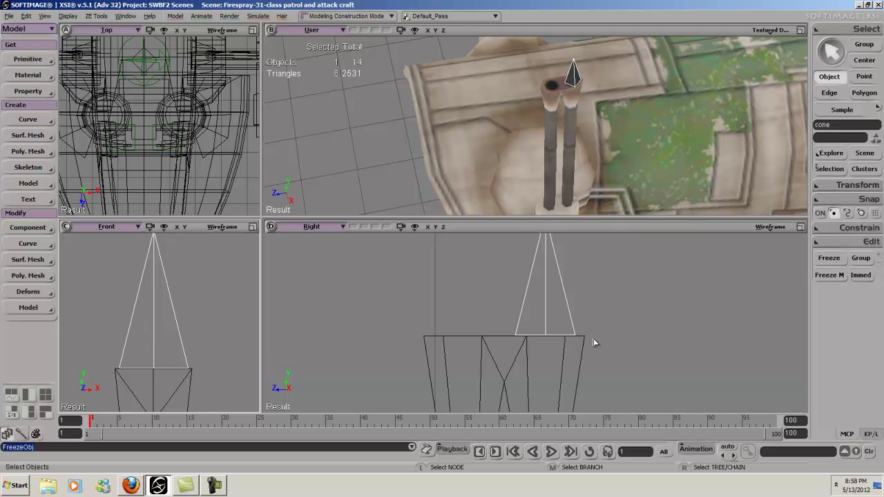
Step: Rename the cone as hp_fire1
key("Return")
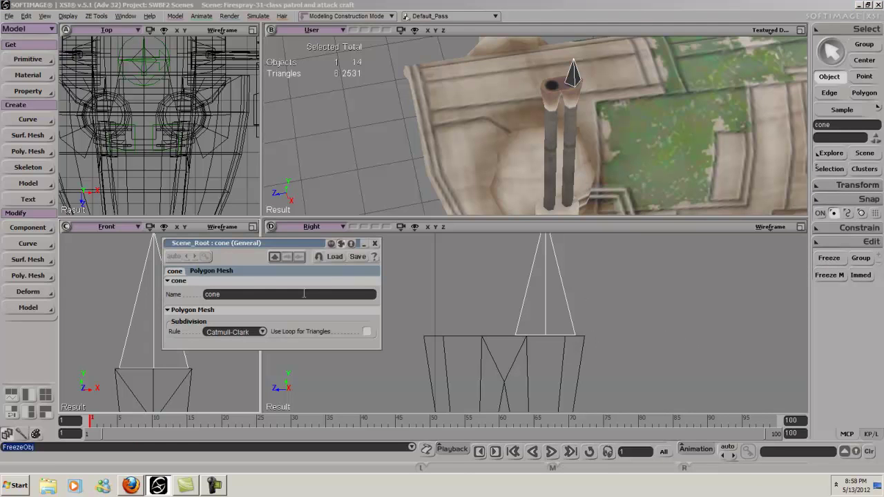
type("hp_")
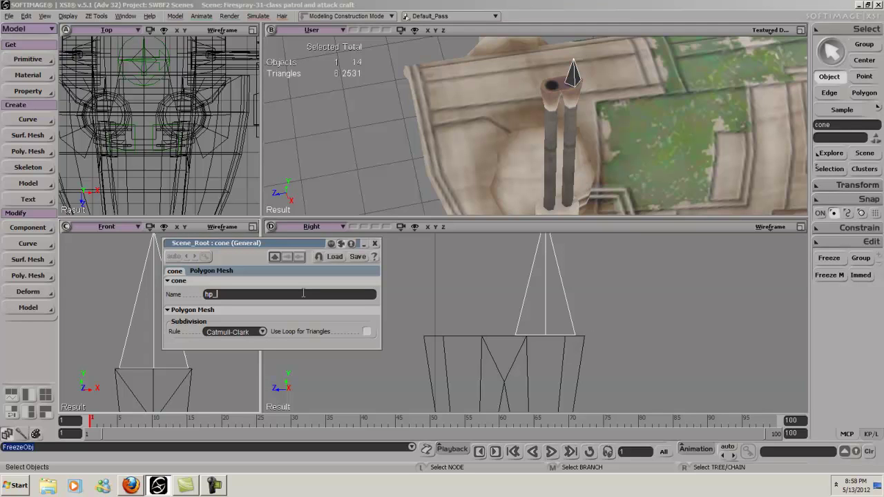
type("fire1")
key("Return")
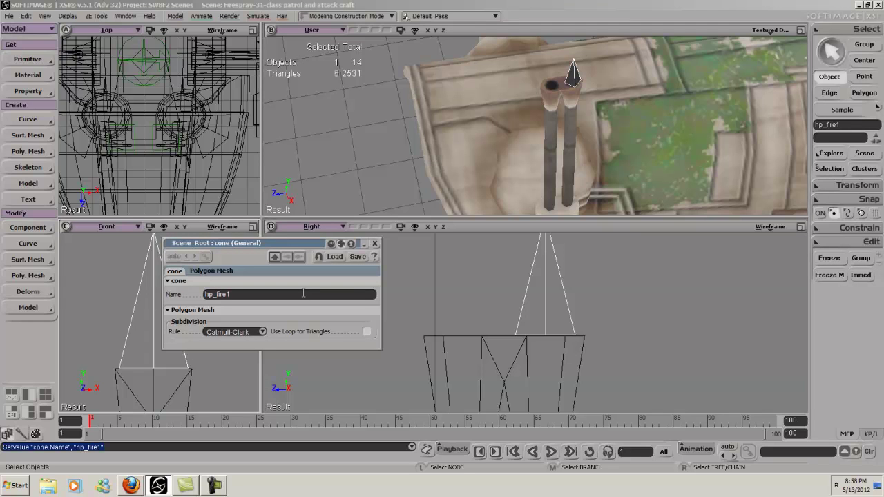
left_click(378, 245)
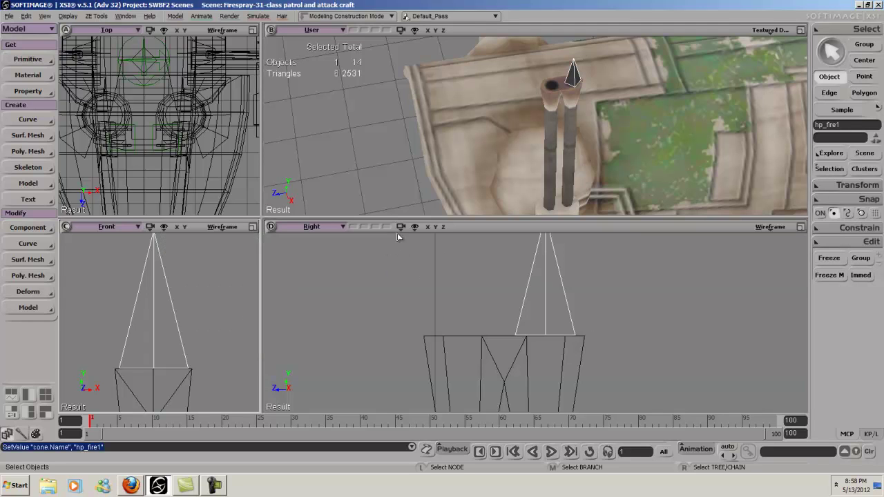
Step: Duplicate hp_fire1 and move the copy about -0.224 along its local Y axis onto the neighbouring barrel's tip
key("s")
middle_click_drag(496, 125, 583, 94)
right_click_drag(583, 93, 665, 134)
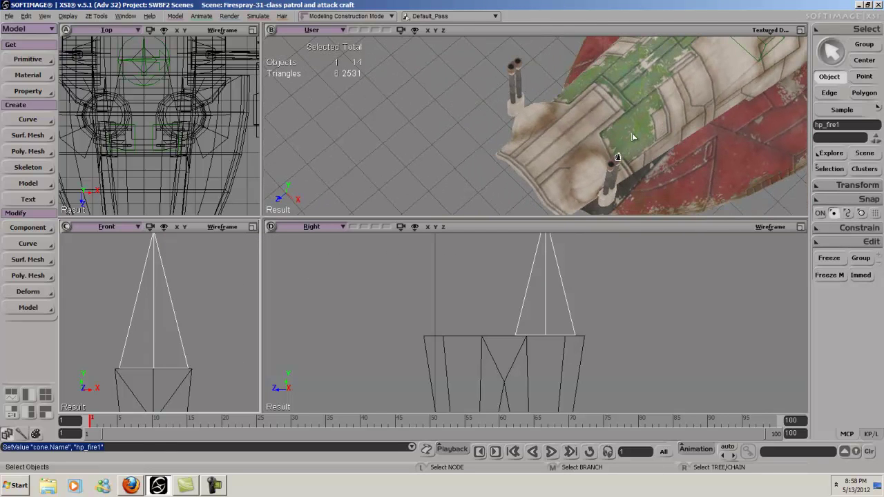
key("ctrl+d")
key("v")
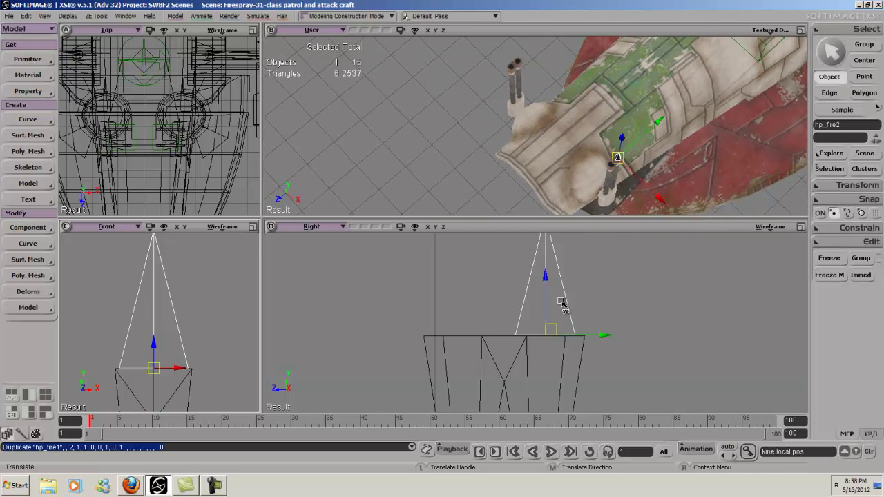
left_click_drag(597, 342, 522, 363)
key("space")
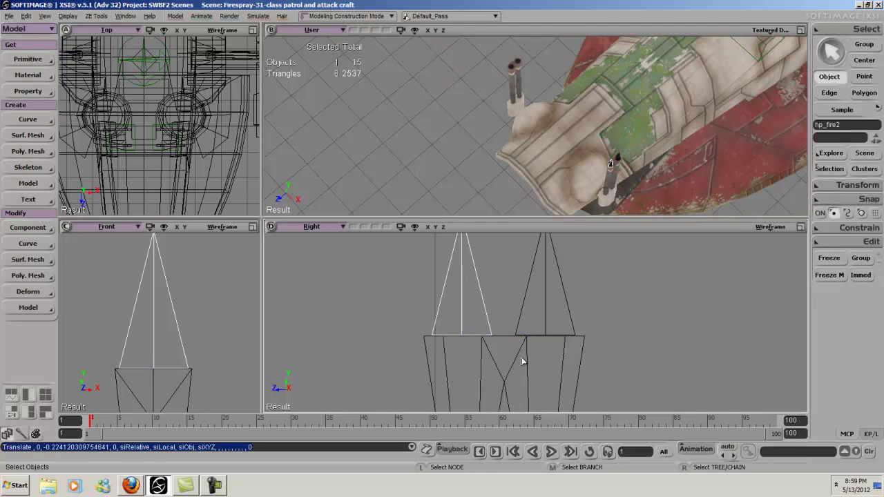
Step: Duplicate both cannon cones and set the copies' X position to -1.5641, onto the opposite cannon
left_click_drag(600, 288, 474, 317)
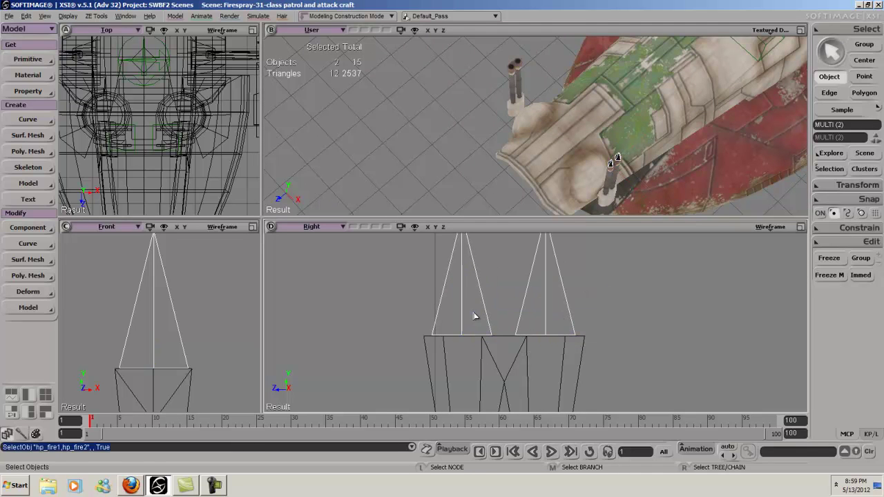
key("ctrl+d")
key("space")
left_click(858, 185)
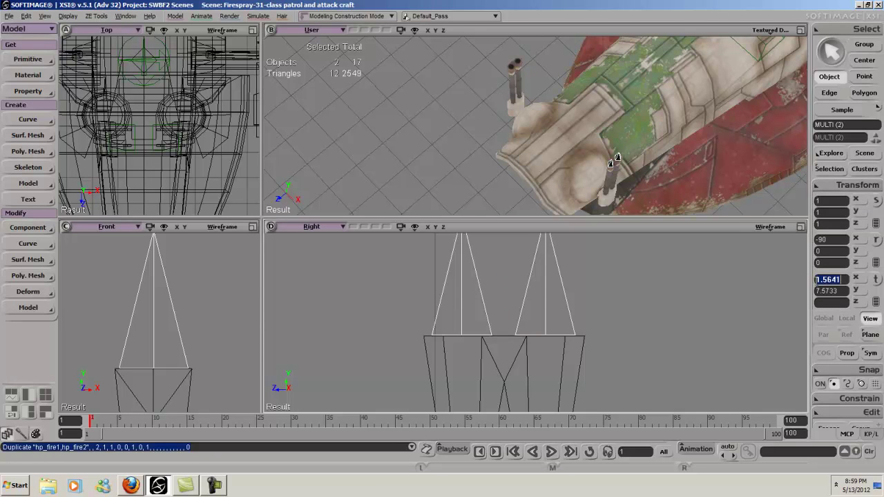
type("-")
key("Return")
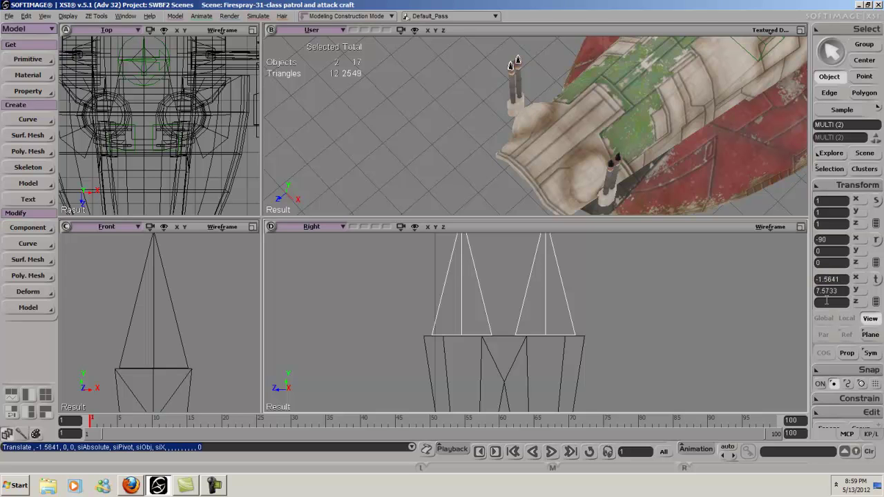
Step: Deselect the cones, then select only hp_fire4 on the opposite cannon and duplicate it
key("s")
right_click_drag(547, 122, 593, 143)
key("ctrl+shift+a")
key("s")
middle_click_drag(593, 143, 649, 126)
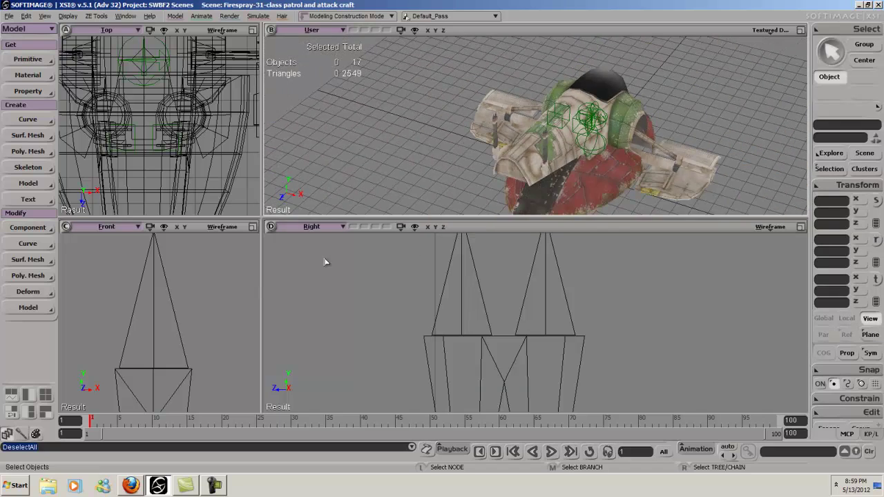
key("s")
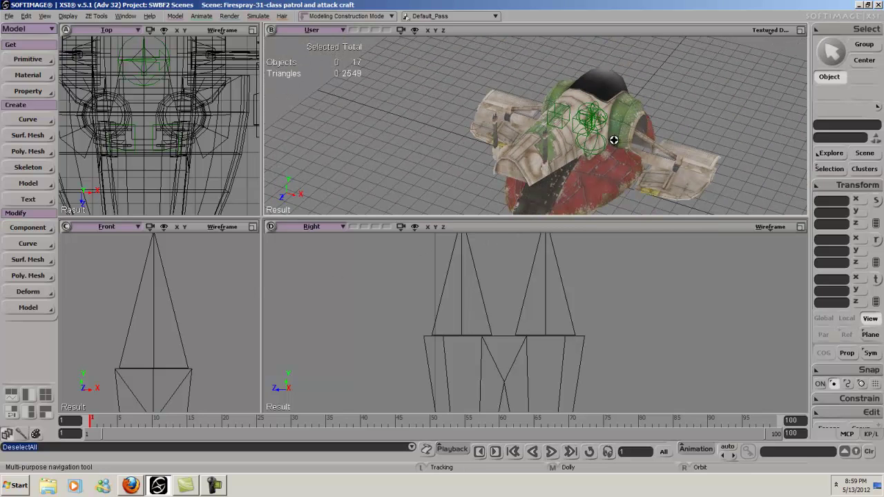
right_click_drag(618, 125, 558, 124)
left_click(402, 68)
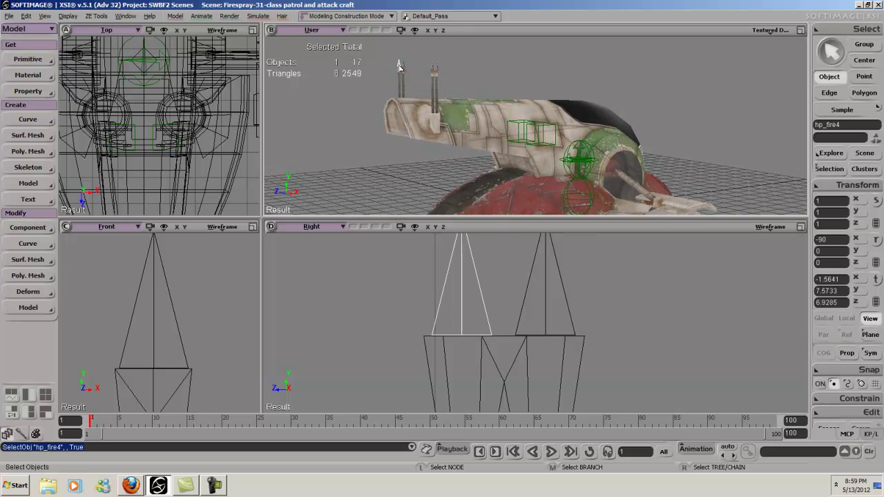
key("s")
right_click_drag(434, 71, 474, 114)
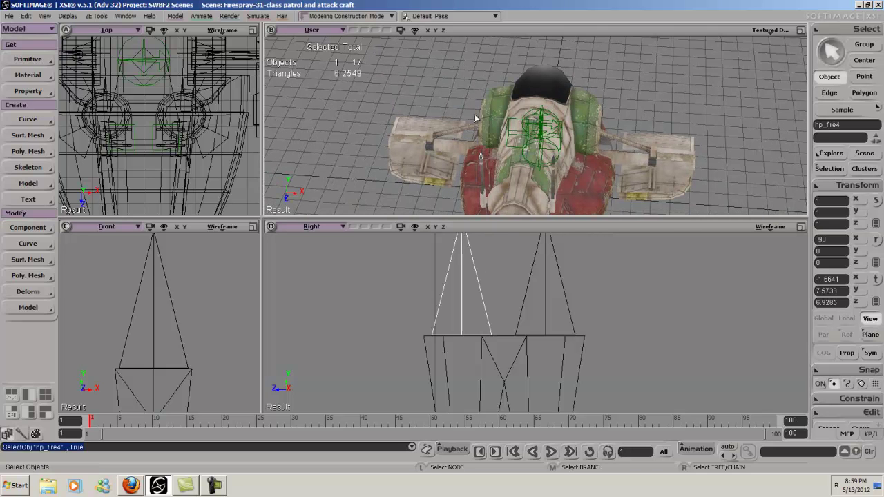
key("ctrl+d")
Step: Hide the ship's body mesh to expose the launchers
key("s")
right_click_drag(568, 131, 572, 109)
left_click(573, 108)
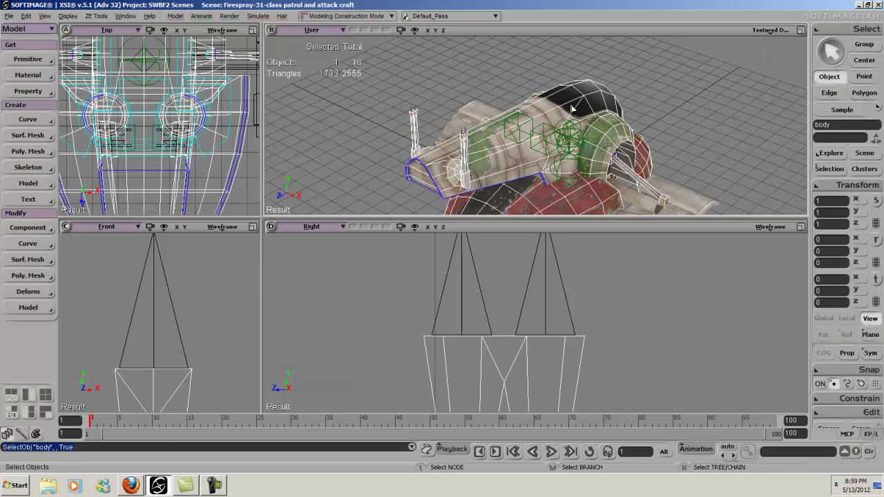
key("h")
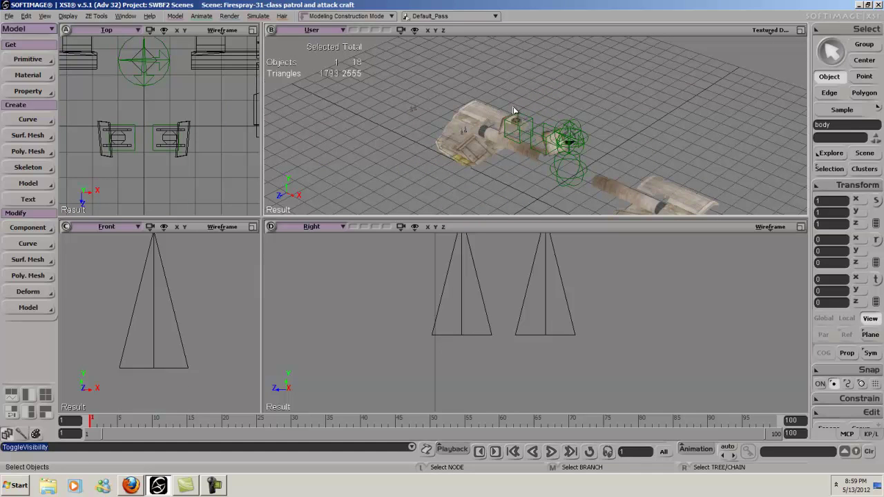
Step: Select hp_fire5 in the scene explorer and snap it onto the face of the launcher on the positive X side
left_click(27, 393)
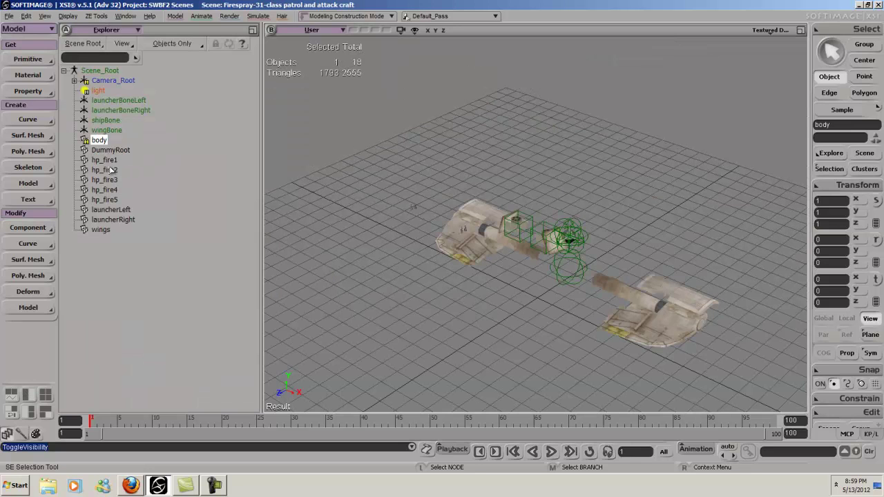
left_click(111, 200)
key("s")
right_click_drag(508, 221, 525, 221)
middle_click_drag(525, 221, 345, 267)
key("v")
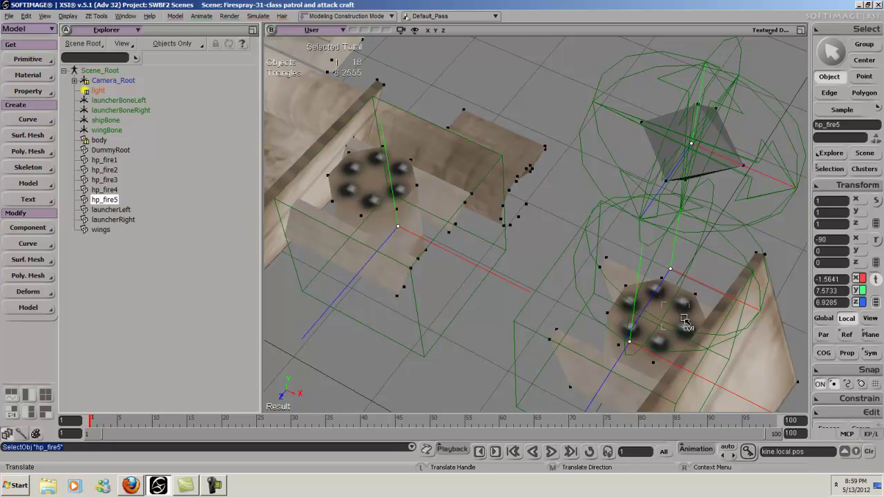
left_click(626, 287, "ctrl")
Step: Center hp_fire5 on the launcher's round face, at about X 0.996 and Z 0.426
key("s")
right_click_drag(657, 295, 675, 338)
key("v")
left_click_drag(691, 271, 734, 277)
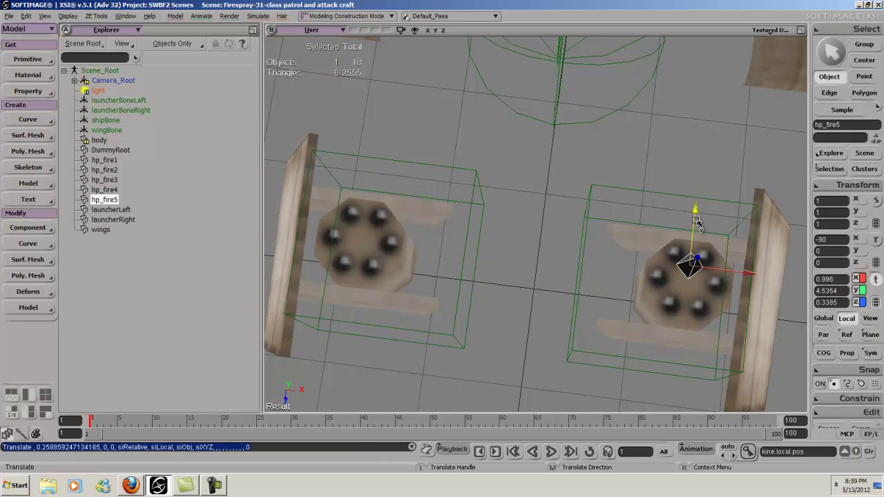
left_click_drag(699, 236, 701, 256)
key("s")
right_click_drag(701, 256, 669, 203)
key("v")
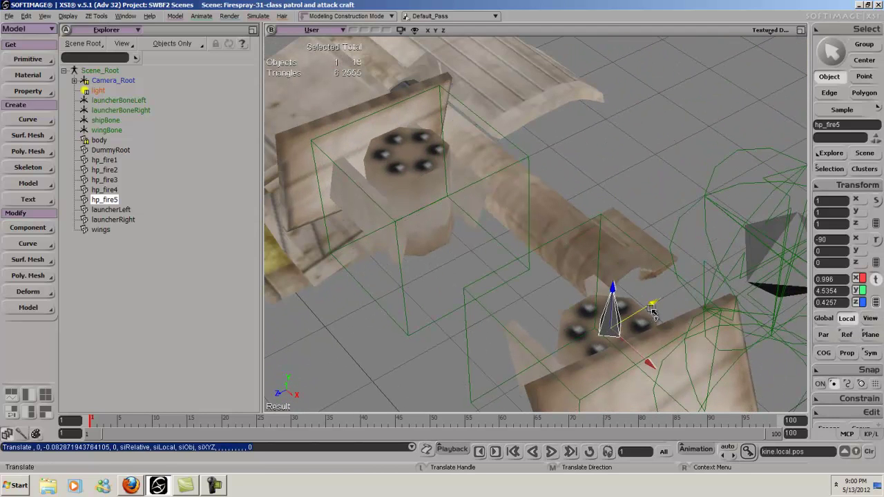
left_click(652, 312)
Step: Duplicate hp_fire5 and set the copy's X position to -0.996, onto the opposite launcher
key("s")
right_click_drag(632, 296, 677, 257)
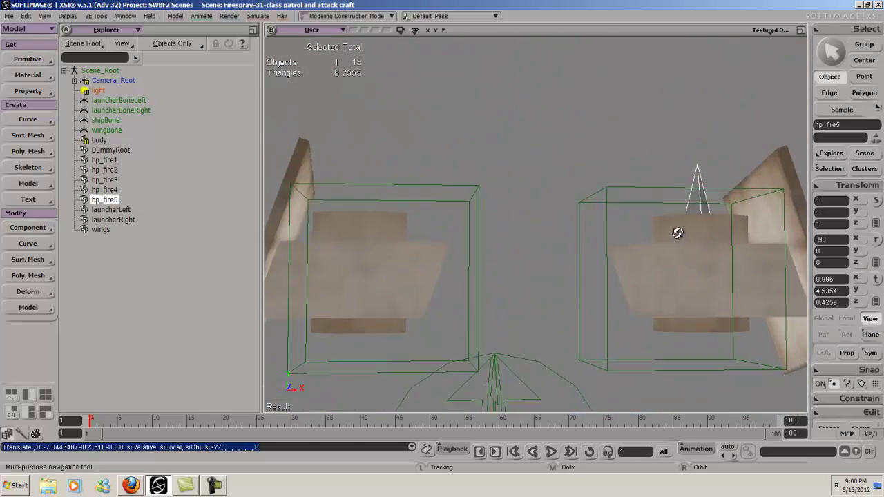
right_click_drag(682, 309, 586, 246)
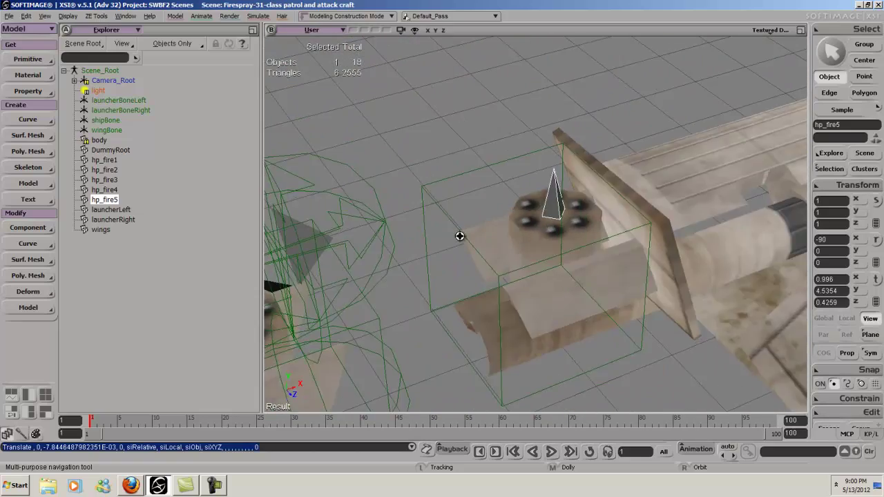
key("Escape")
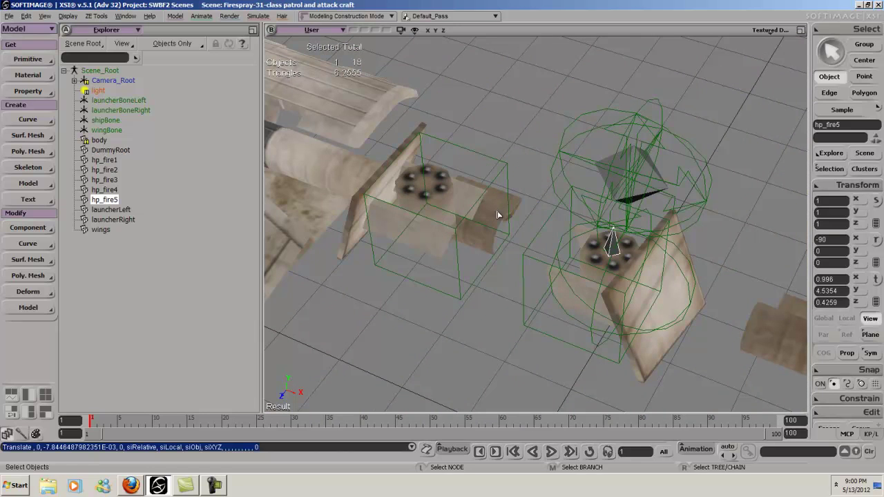
key("shift")
key("ctrl+d")
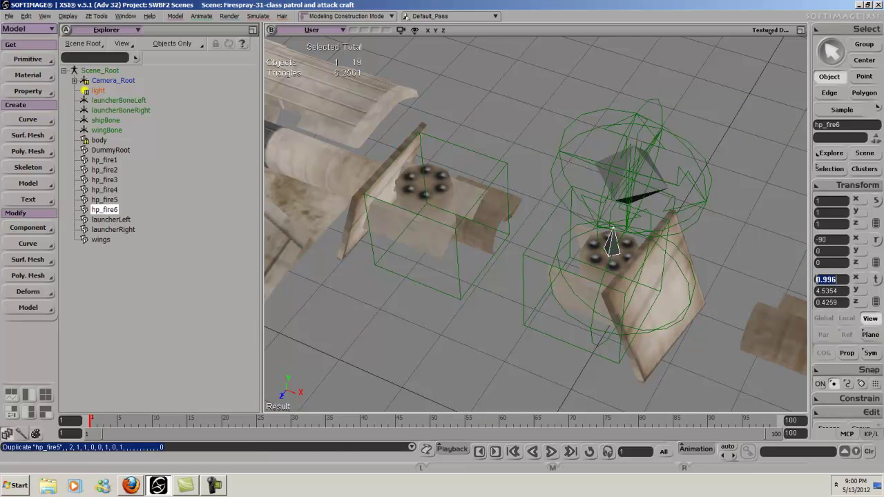
type("-")
key("Return")
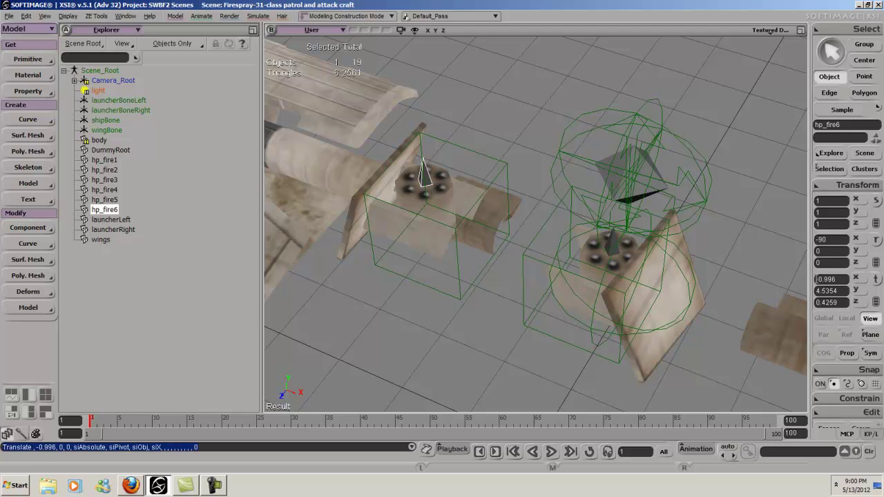
Step: Unhide the ship's body mesh and clear the selection
key("s")
right_click_drag(523, 163, 534, 190)
key("space")
key("s")
right_click_drag(437, 210, 599, 245)
left_click(99, 140)
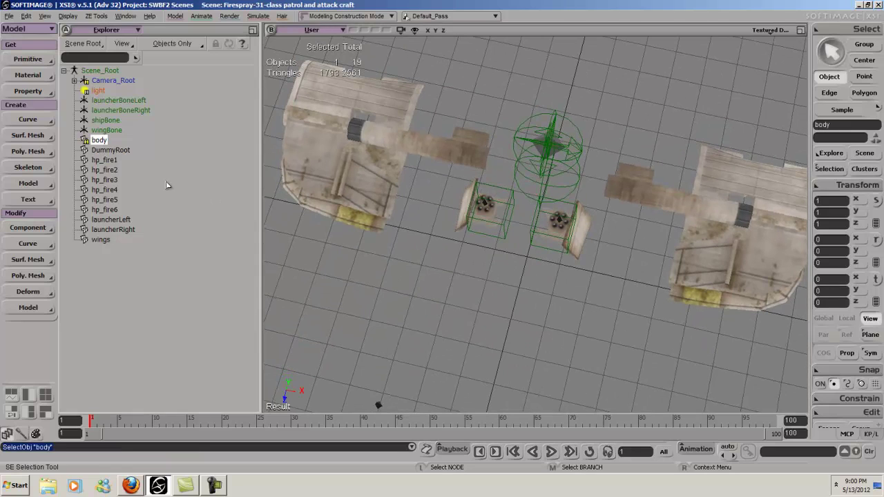
key("h")
left_click(724, 116)
Step: Set the wire color of hp_fire1 through hp_fire6 to red
key("s")
right_click_drag(724, 116, 673, 170)
middle_click_drag(673, 170, 616, 203)
right_click_drag(616, 203, 573, 242)
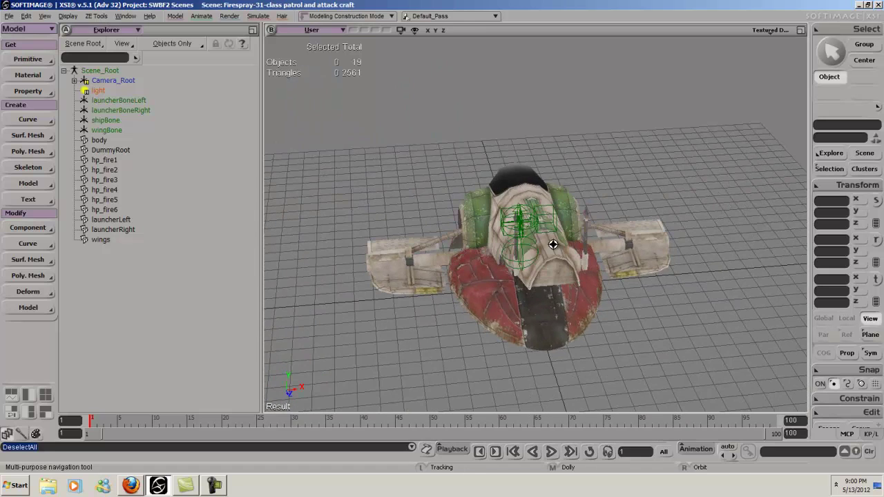
key("space")
left_click(35, 434)
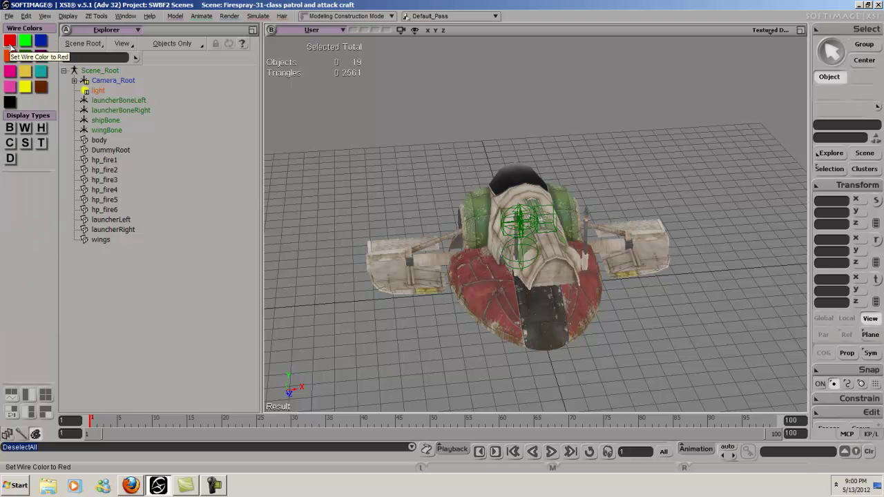
left_click(9, 41)
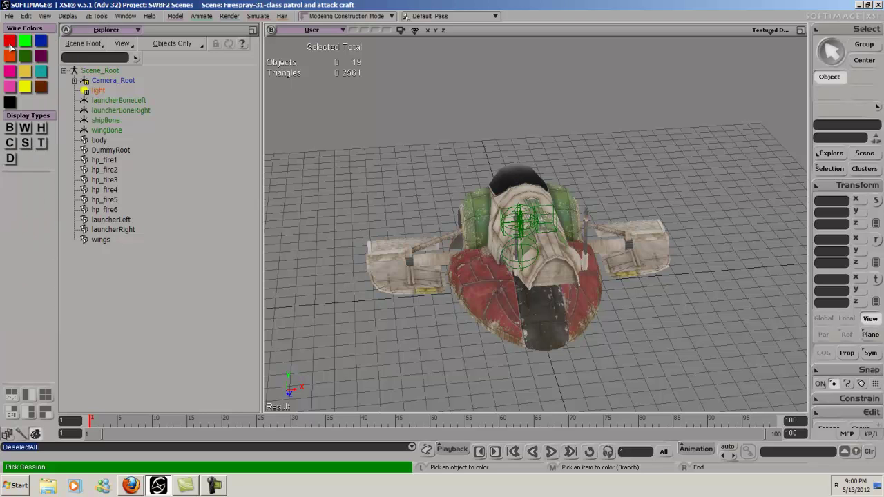
left_click(113, 160)
left_click(117, 170)
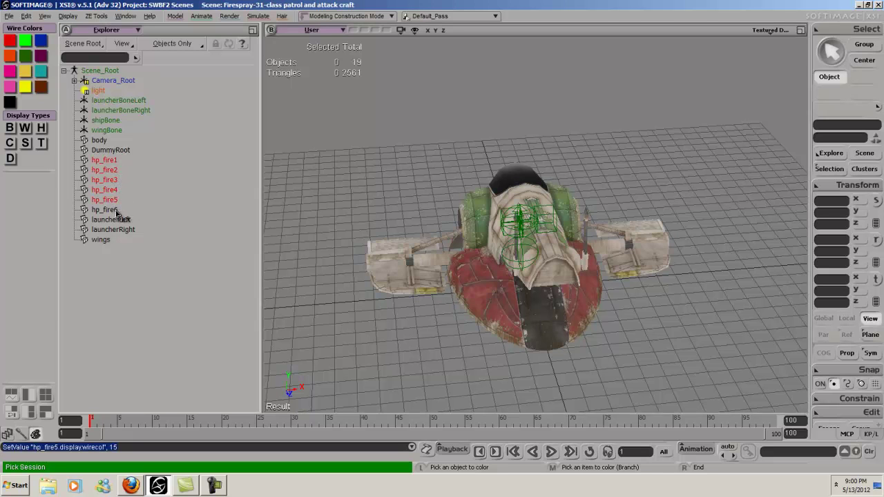
left_click(189, 209)
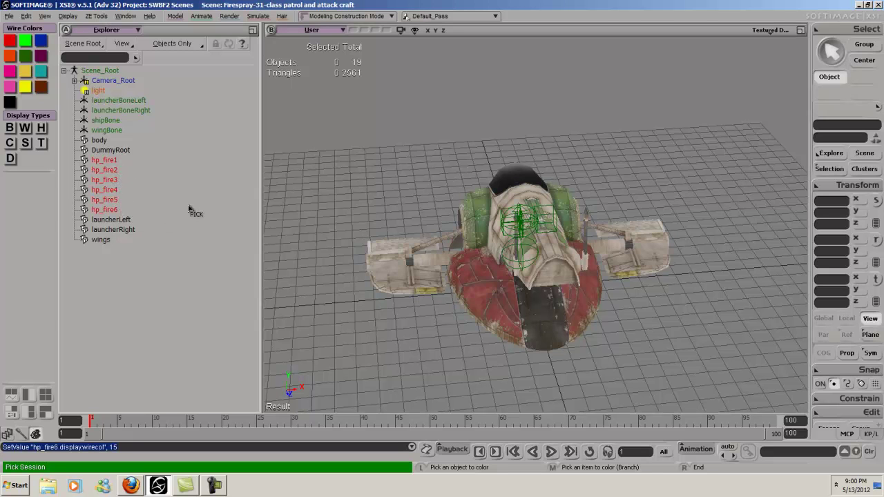
right_click(217, 159)
Step: Set the wire color of DummyRoot to bright green
left_click(182, 148)
right_click(227, 154)
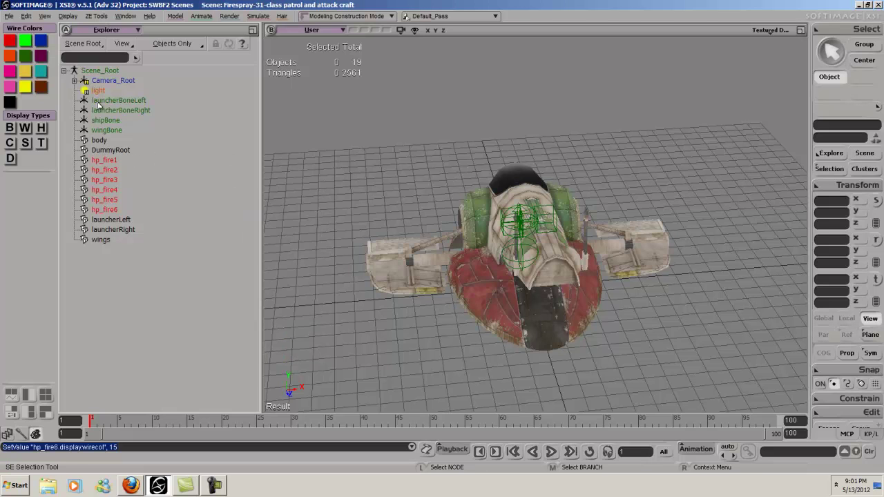
left_click(25, 41)
left_click(110, 151)
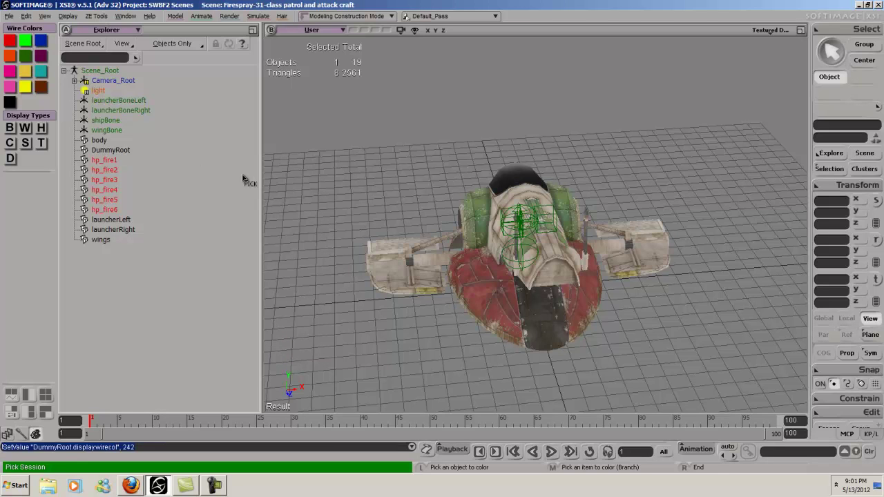
right_click(111, 130)
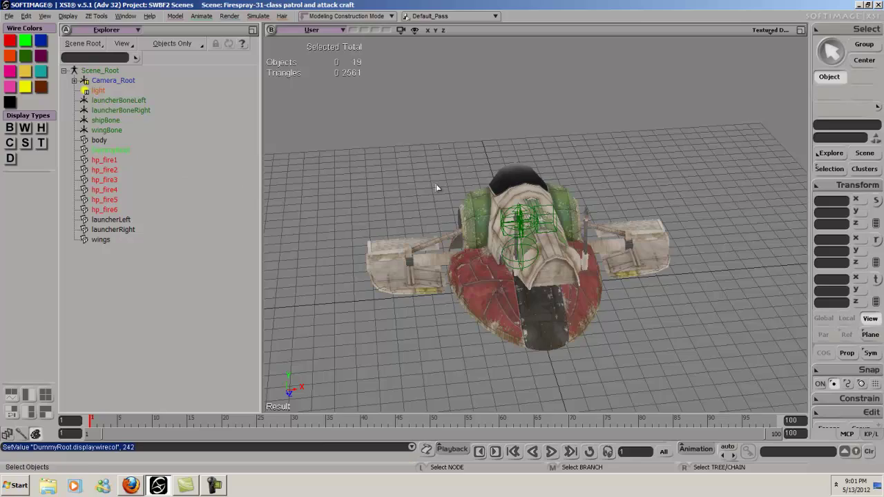
Step: Turn on Wireframe On Shaded in the 3D view so wire colors show over the textured ship
key("s")
right_click_drag(418, 182, 521, 238)
left_click(770, 30)
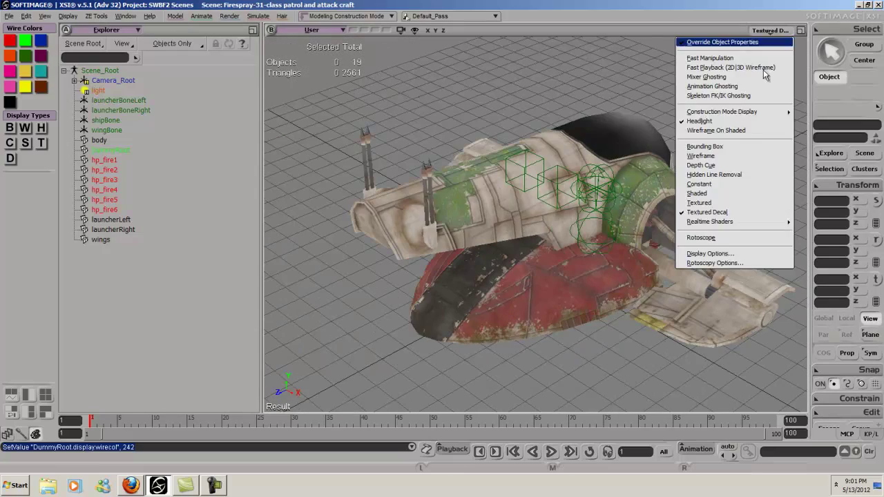
left_click(703, 130)
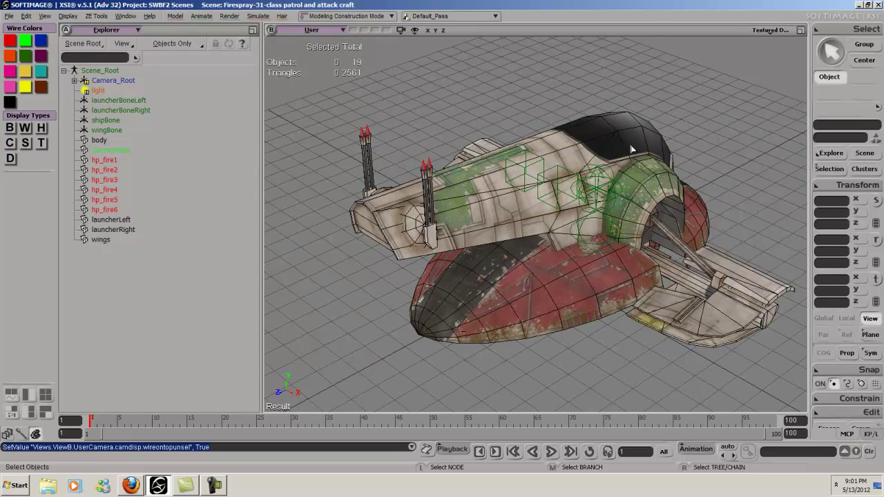
Step: Select the four grille polygons inside the body's long slotted vent and extract them as a separate mesh, keeping the originals
right_click_drag(614, 154, 566, 112)
right_click_drag(465, 103, 606, 138)
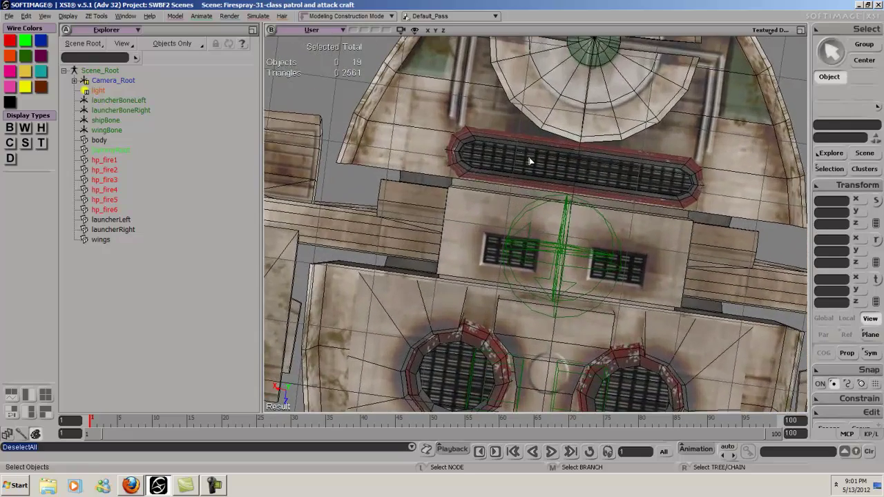
left_click(549, 168)
right_click_drag(550, 167, 518, 166)
right_click_drag(586, 278, 555, 270)
left_click_drag(555, 270, 541, 227)
right_click_drag(541, 227, 532, 257)
left_click_drag(532, 257, 607, 190)
right_click_drag(607, 190, 601, 210)
key("u")
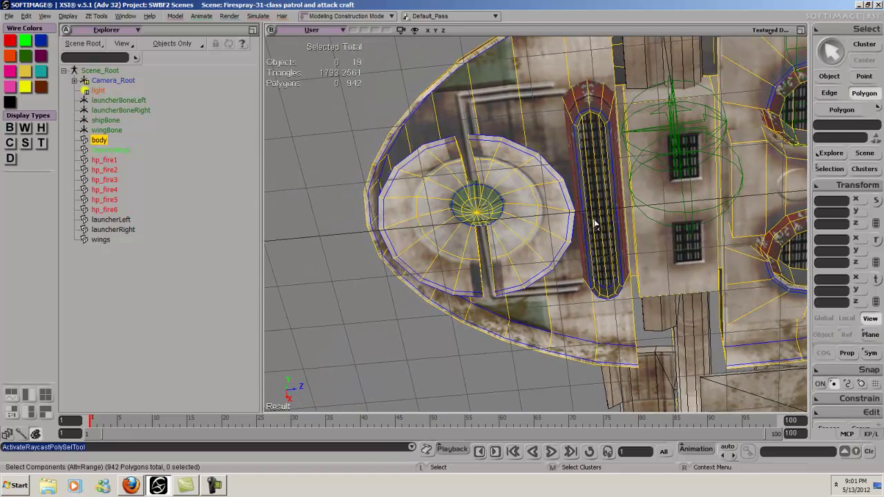
left_click_drag(591, 230, 610, 226)
key("s")
right_click_drag(610, 226, 602, 195)
left_click_drag(643, 145, 588, 241)
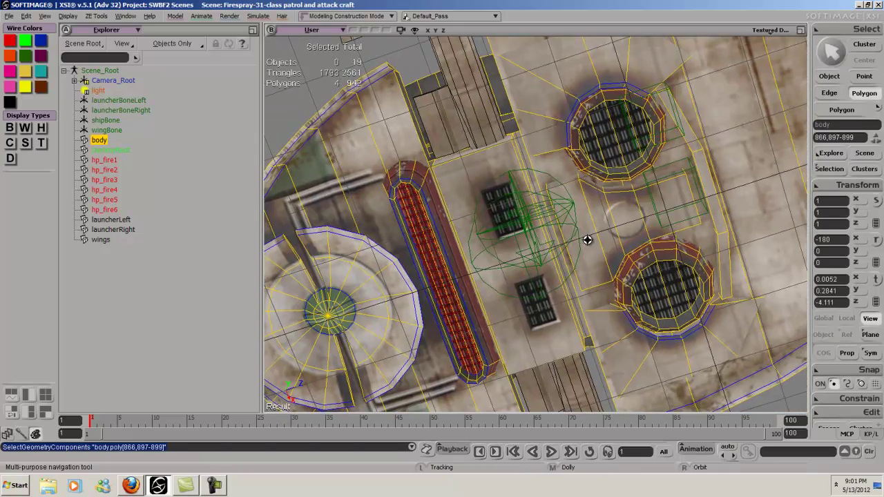
right_click_drag(549, 212, 602, 241)
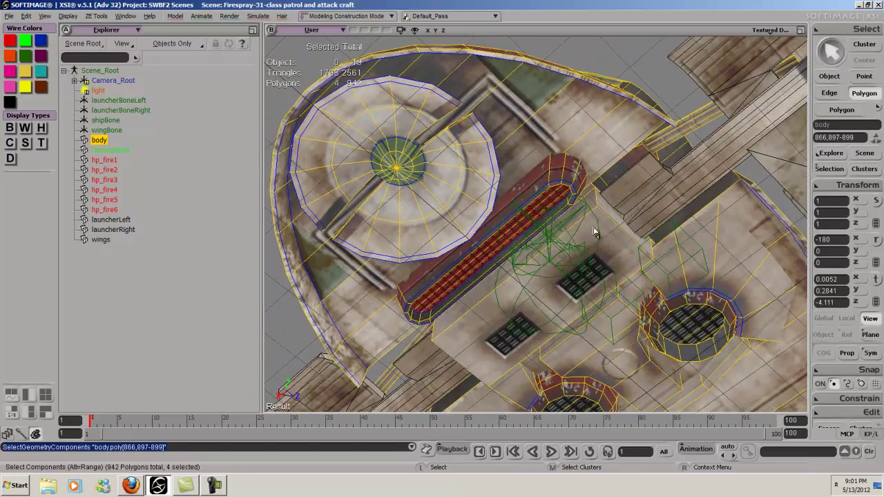
right_click(558, 217)
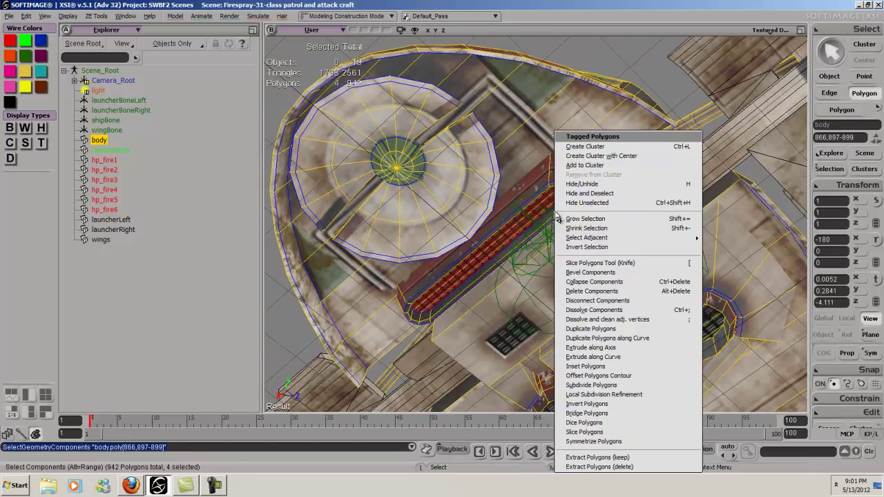
left_click(628, 459)
Step: Move the extracted slot grille about 0.257 units in the negative Y direction
key("s")
mouse_move(590, 361)
right_mouse_down()
mouse_move(585, 335)
mouse_move(586, 369)
right_mouse_up()
left_click_drag(586, 370, 557, 202)
key("v")
left_click_drag(617, 198, 619, 236)
key("space")
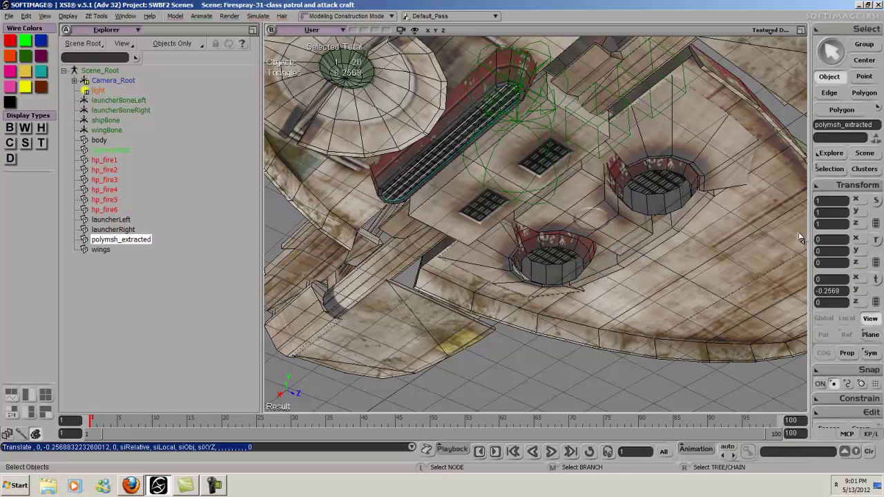
Step: Move the center of polymsh_extracted to its vertices and lower the mesh slightly to Y 0.0079
left_click(853, 186)
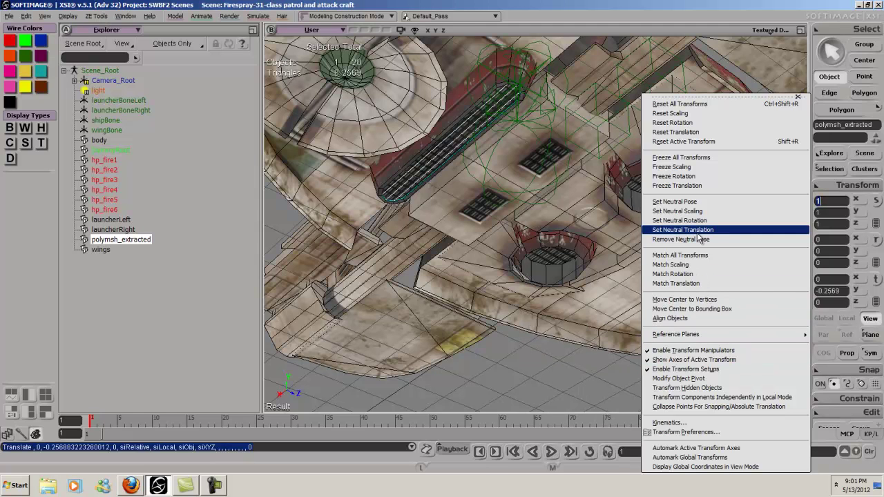
left_click(704, 299)
key("s")
right_click_drag(567, 235, 469, 201)
right_click_drag(451, 199, 415, 250)
key("v")
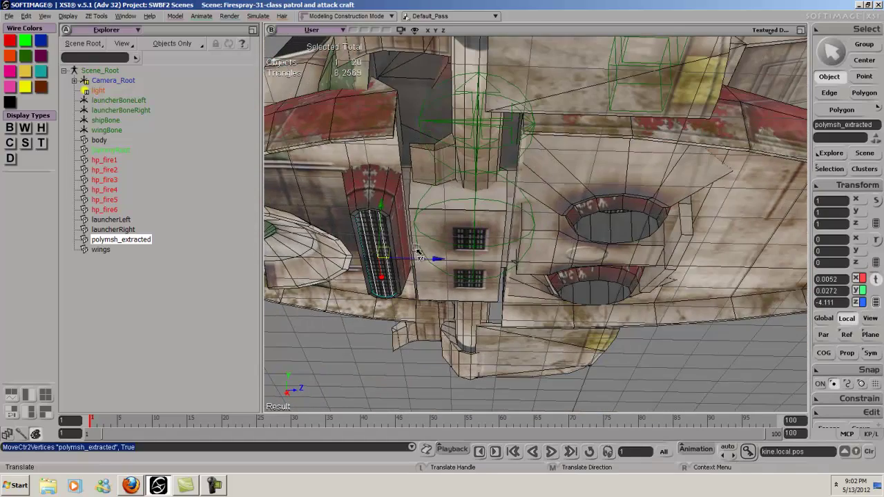
left_click_drag(384, 213, 385, 211)
key("space")
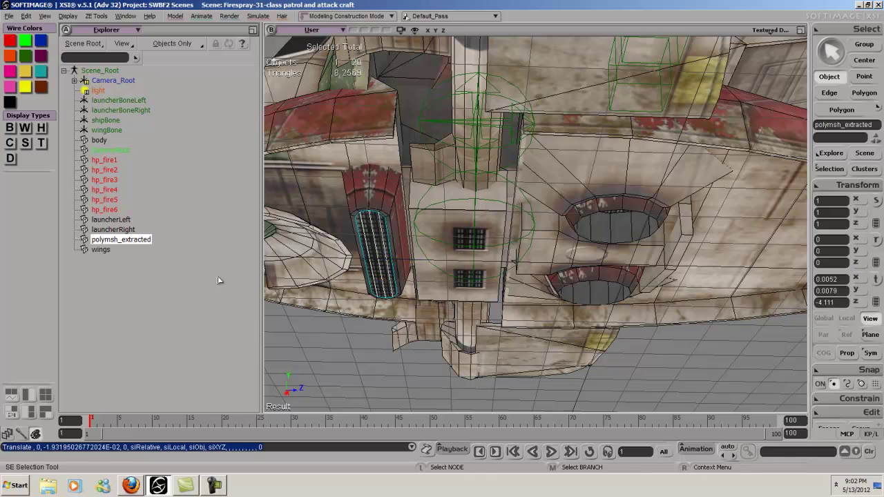
Step: Show materials in the scene explorer and expand the wings and polymsh_extracted entries
key("s")
right_click_drag(384, 261, 415, 232)
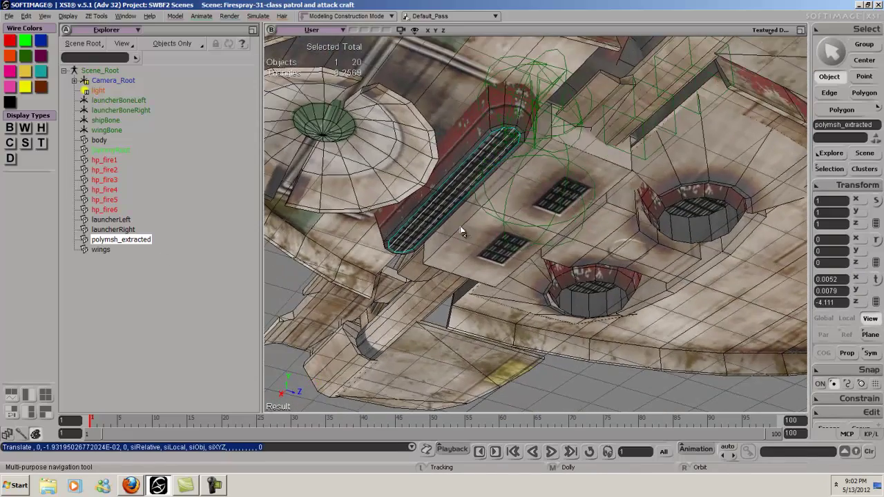
left_click(172, 43)
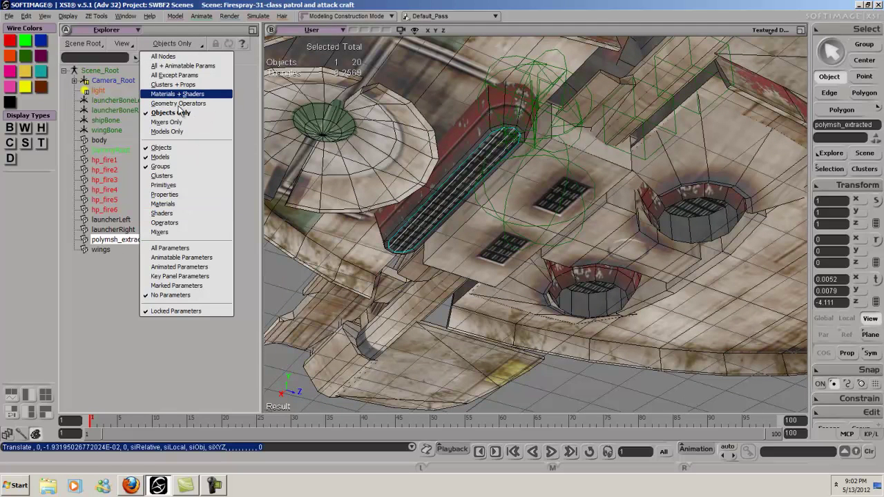
left_click(173, 203)
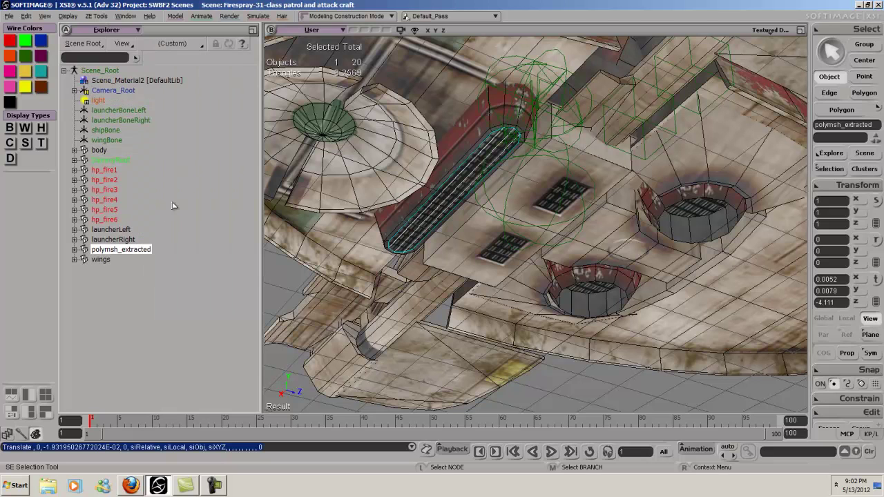
left_click(74, 260)
left_click(74, 249)
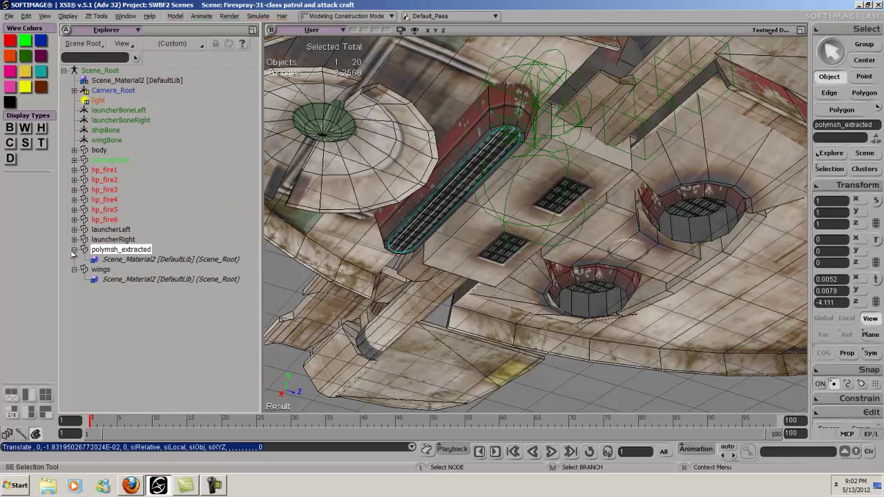
Step: Make a local copy of the shared Scene_Material2 on polymsh_extracted
left_click(126, 261)
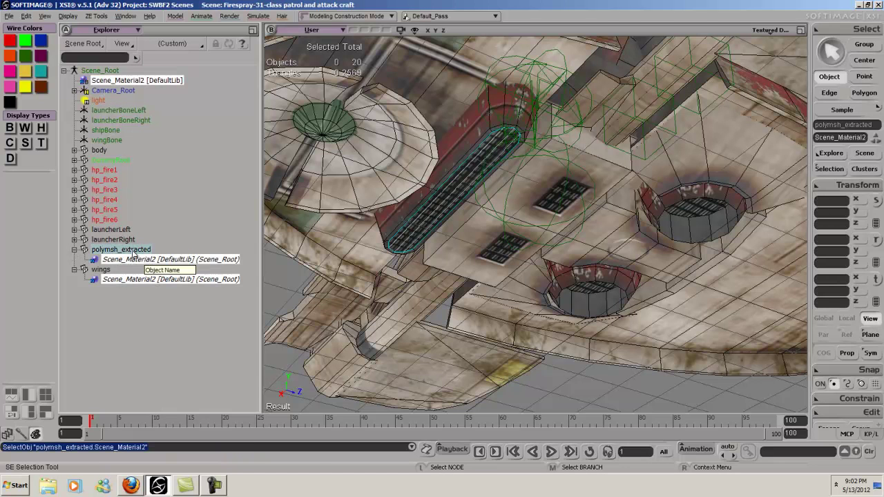
right_click(131, 251)
left_click(113, 262)
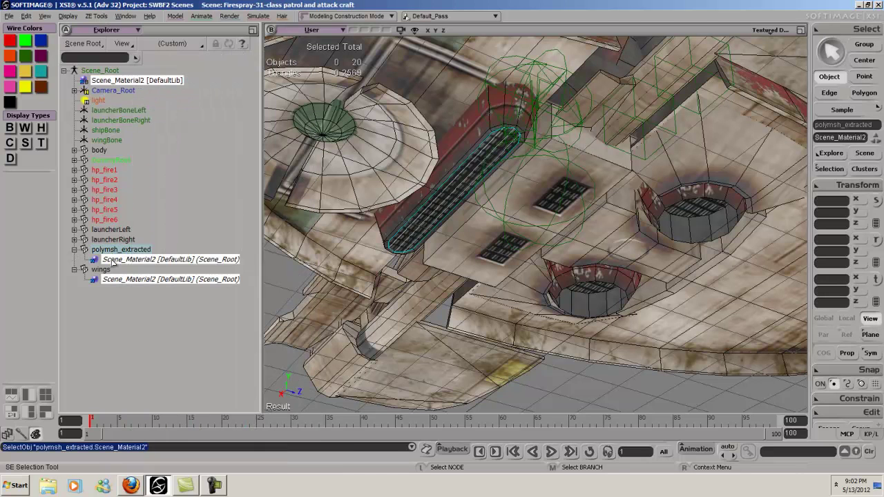
left_click(118, 258)
key("Return")
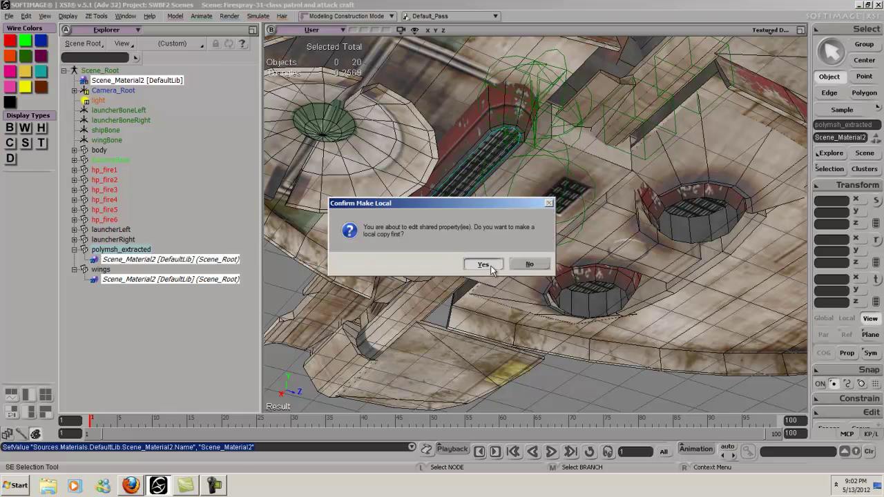
left_click(490, 266)
left_click(375, 244)
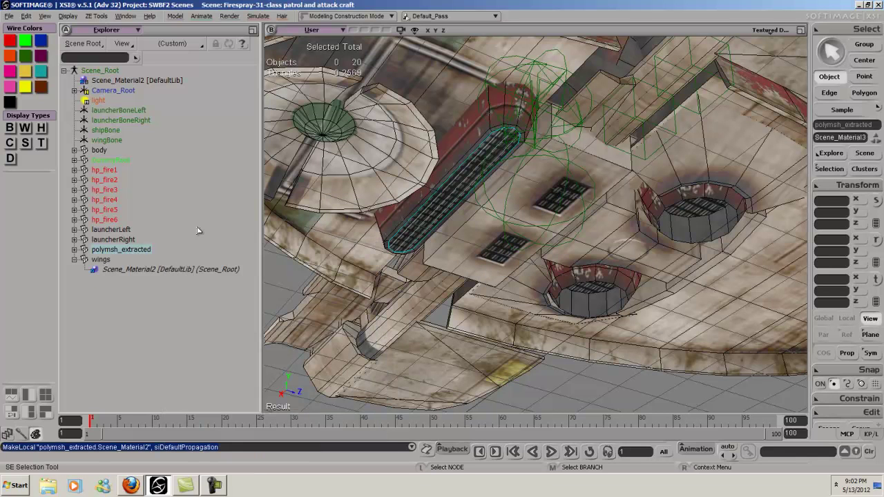
Step: Delete the local material from polymsh_extracted, reselect the mesh and collapse the wings entry
left_click(73, 250)
left_click(116, 260)
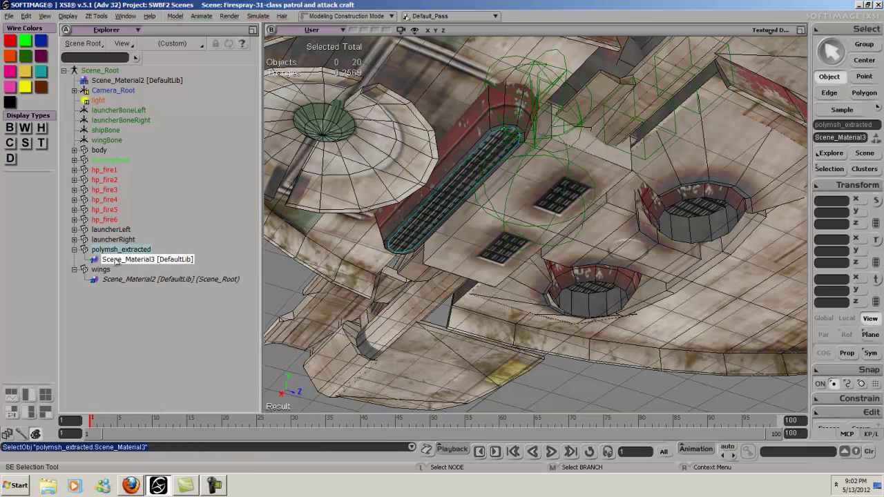
key("Delete")
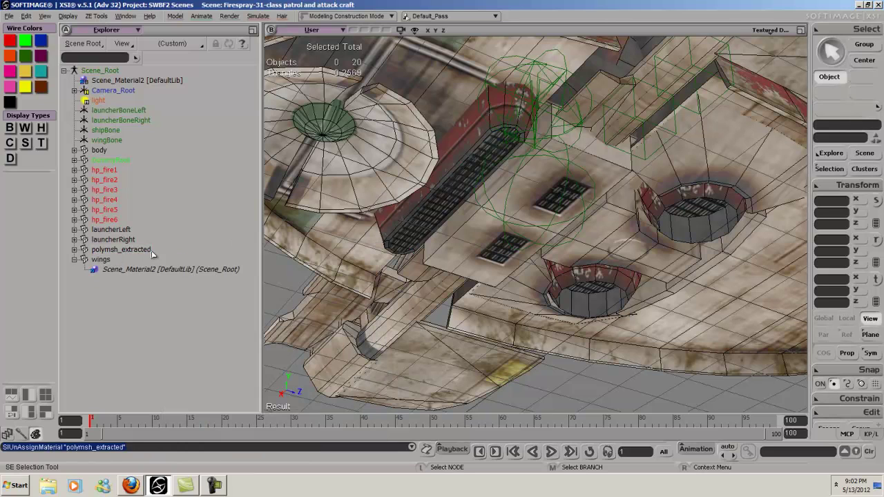
left_click(119, 250)
left_click(75, 259)
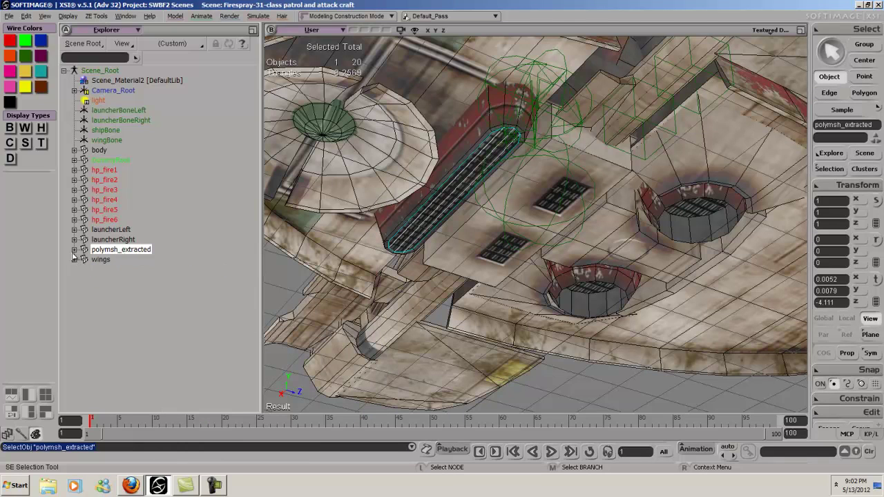
Step: Select the six grille polygons inside one of the body's round vents and extract them as a separate mesh, keeping the originals
key("s")
right_click_drag(529, 111, 523, 99)
left_click(671, 152)
key("s")
right_click_drag(672, 152, 681, 132)
key("u")
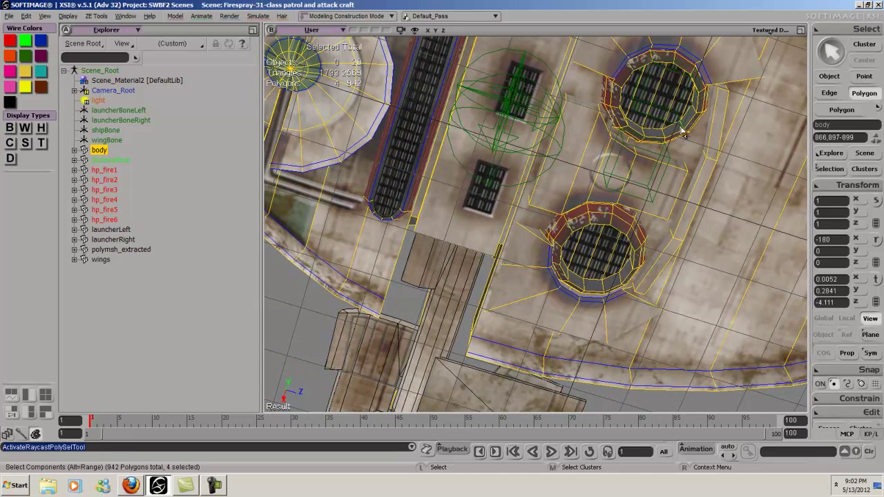
mouse_move(688, 113)
left_mouse_down()
mouse_move(636, 90)
mouse_move(641, 99)
left_mouse_up()
key("s")
right_click_drag(641, 99, 616, 121)
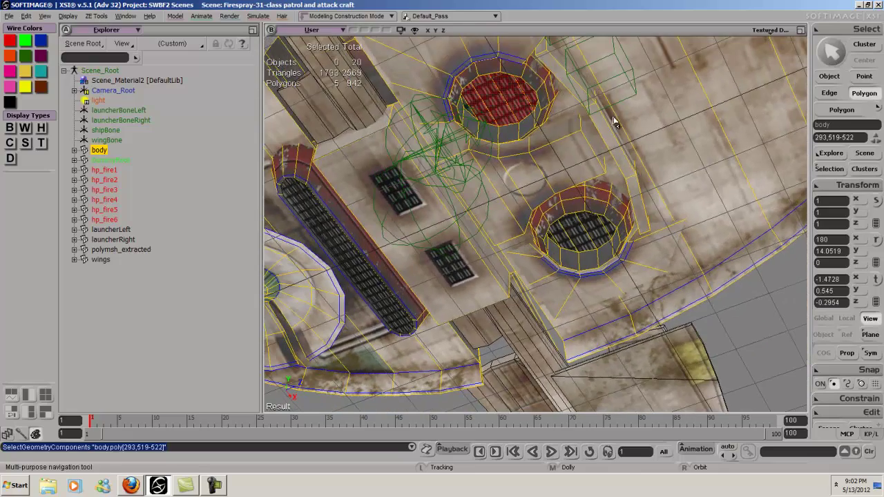
left_click(472, 115, "shift")
key("s")
right_click_drag(471, 115, 508, 105)
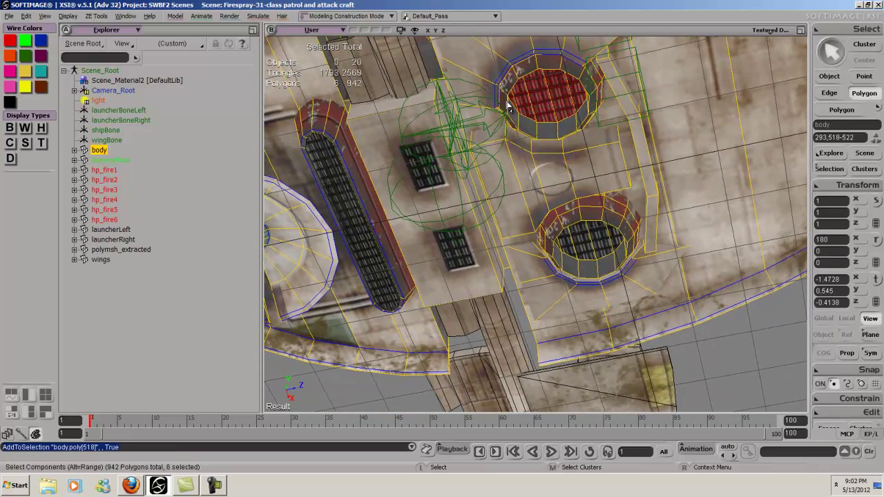
right_click(537, 95)
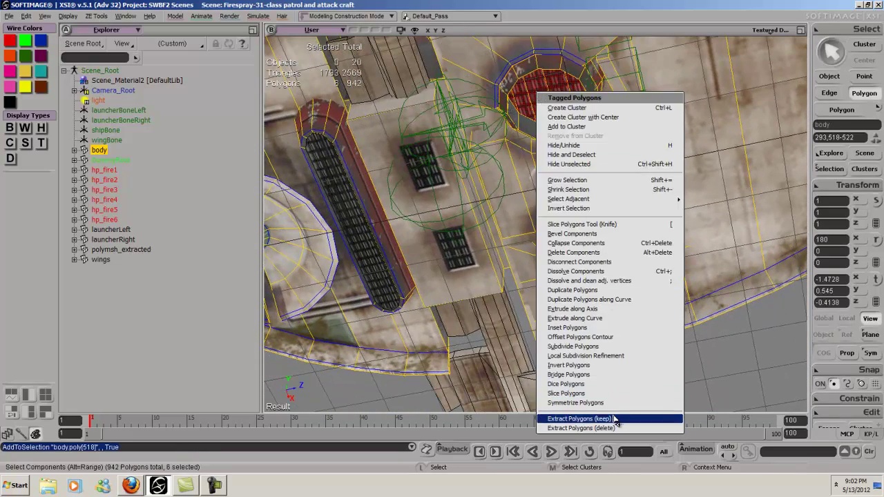
left_click(622, 419)
Step: Move the center of polymsh_extracted1 to its vertices and shift the grille about -0.53 along its local Y axis
left_click(844, 183)
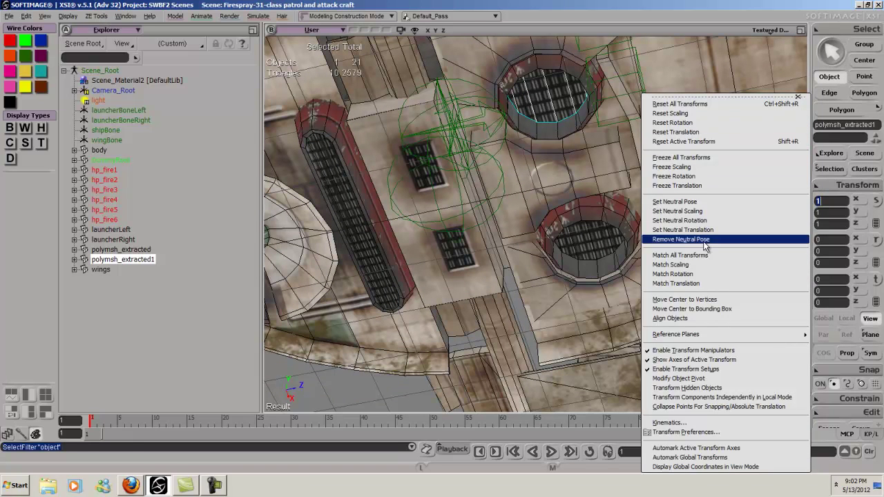
left_click(705, 299)
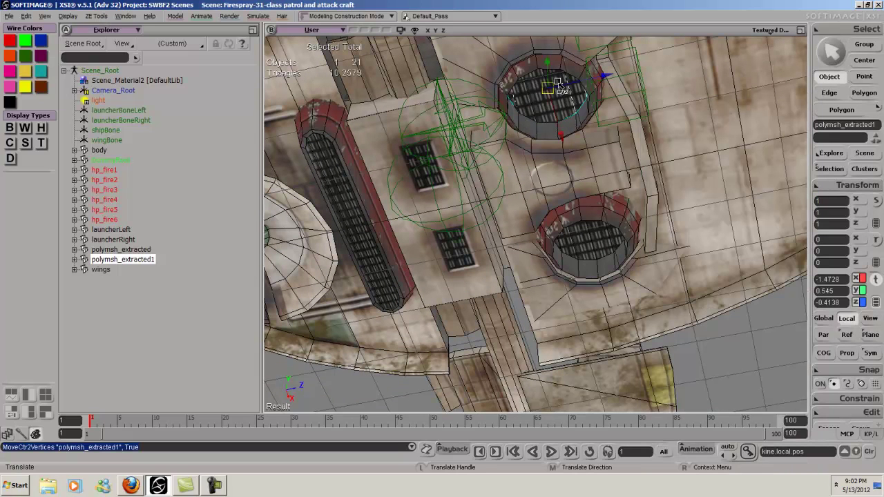
left_click_drag(551, 67, 553, 91)
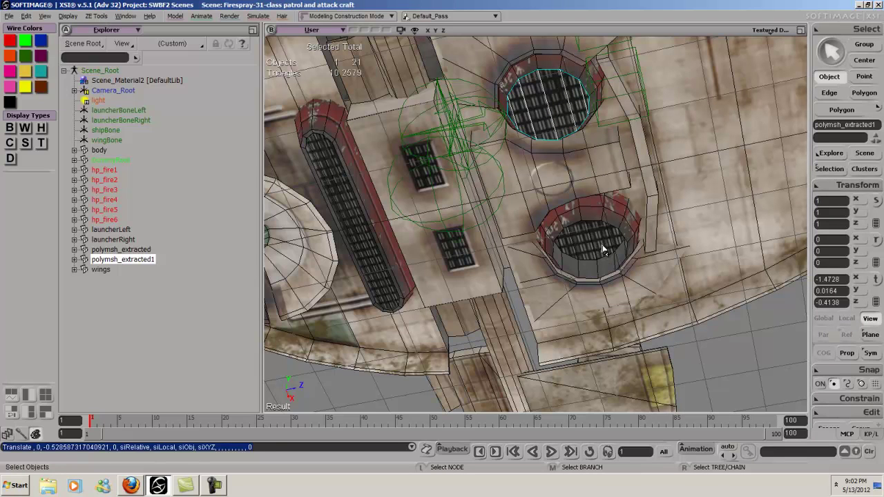
Step: Freeze the shifted round grille and duplicate it, placing the copy in the opposite round vent at X position 1.4728
key("ctrl")
left_click(840, 185)
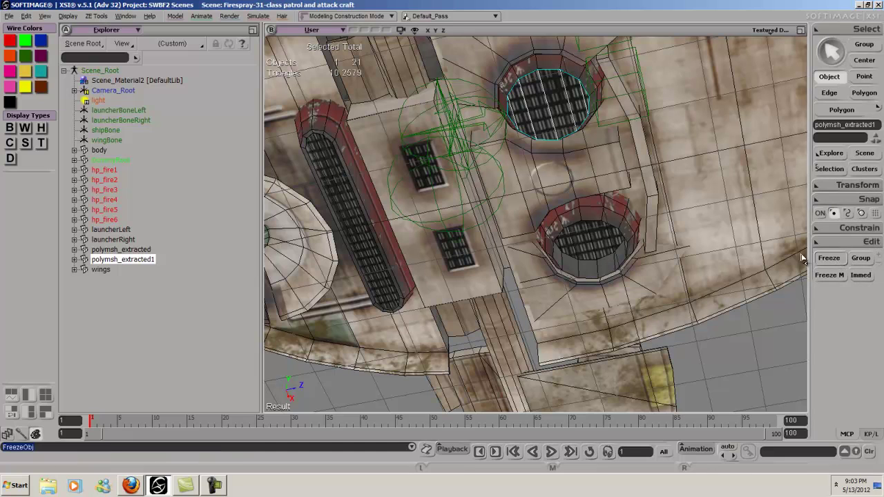
key("ctrl+d")
left_click(833, 183)
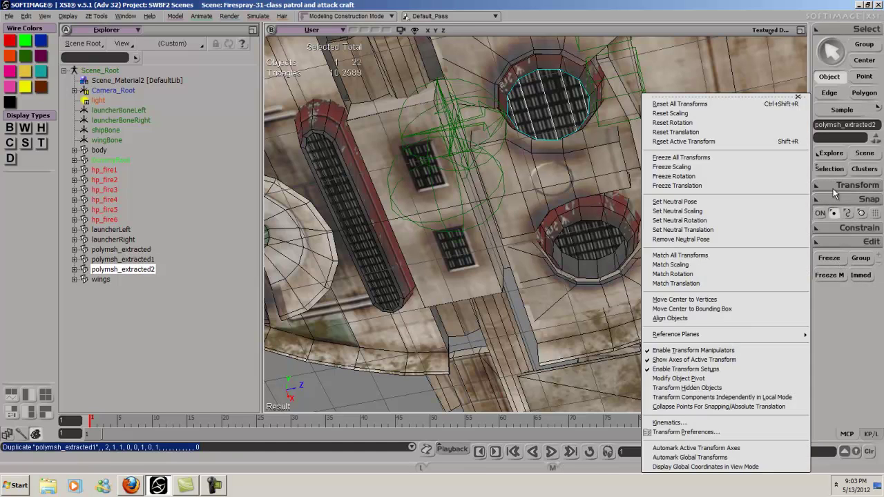
right_click(838, 183)
left_click(819, 279)
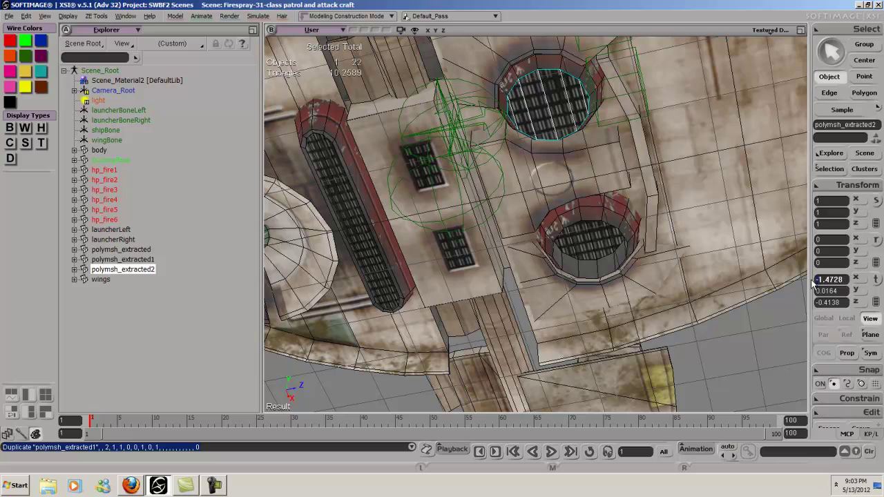
type("1.4728")
key("Return")
key("s")
right_click_drag(592, 236, 567, 233)
key("s")
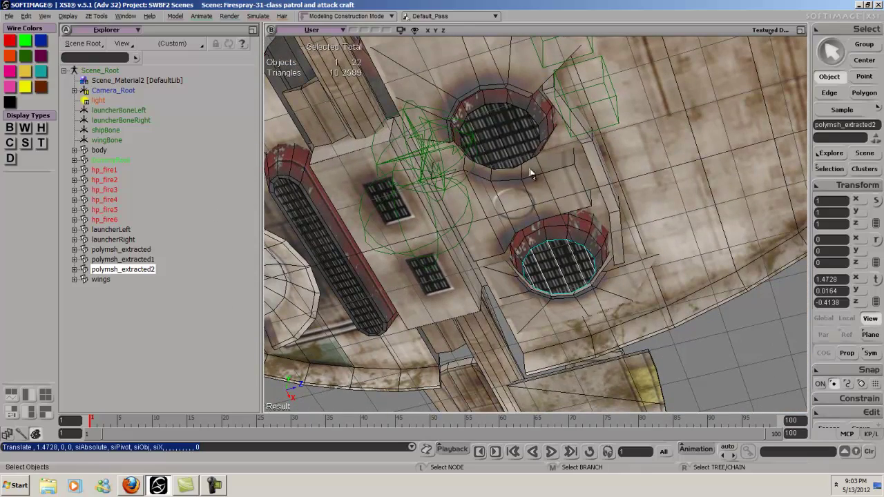
Step: Set the wire color of polymsh_extracted, polymsh_extracted1 and polymsh_extracted2 to gold, and select polymsh_extracted
right_click_drag(516, 137, 548, 204)
left_click(548, 200)
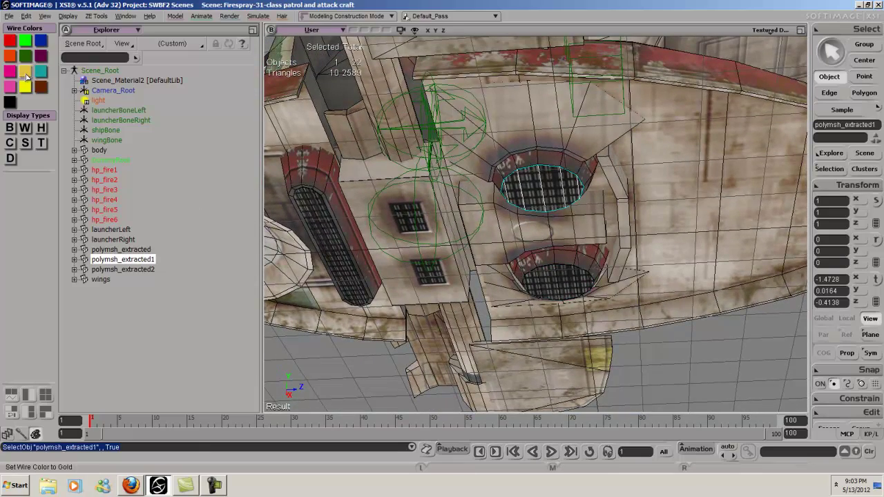
left_click(26, 76)
left_click(148, 254)
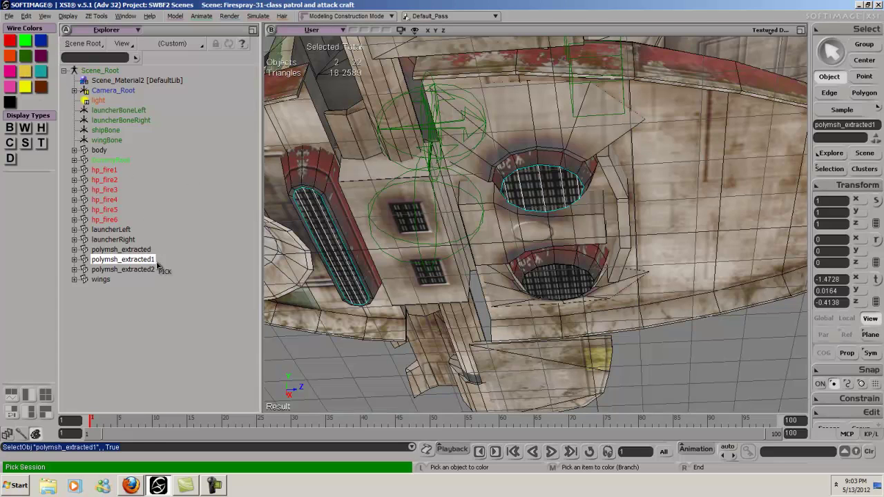
left_click(148, 270)
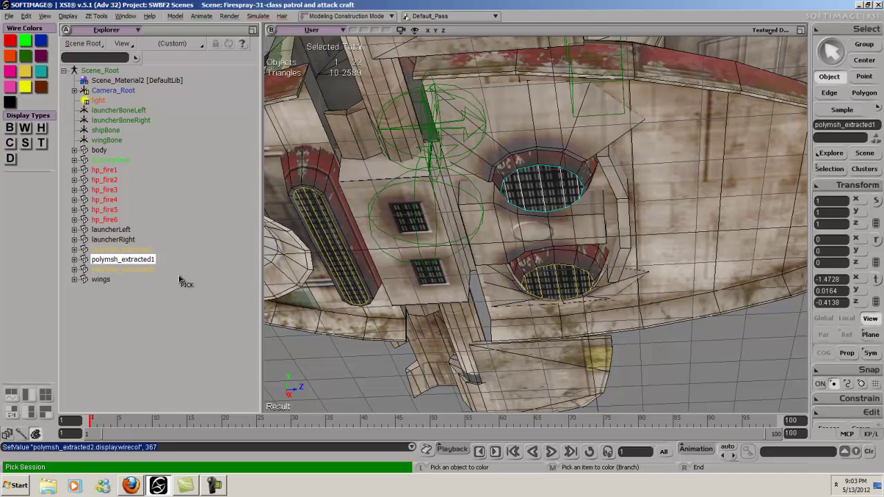
right_click(152, 275)
left_click(122, 251)
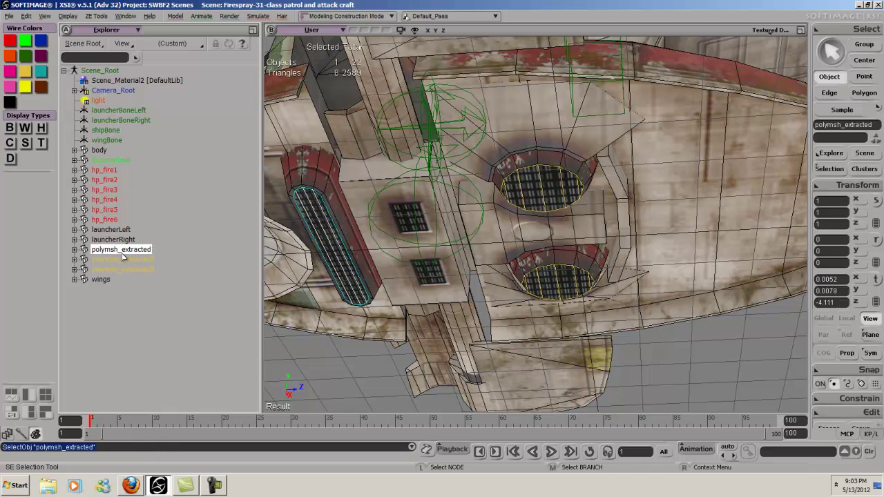
Step: Rename the polymsh_extracted object, the long upper vent grille, as hp_exhaust1
key("Return")
left_click(275, 295)
type("hp_exha")
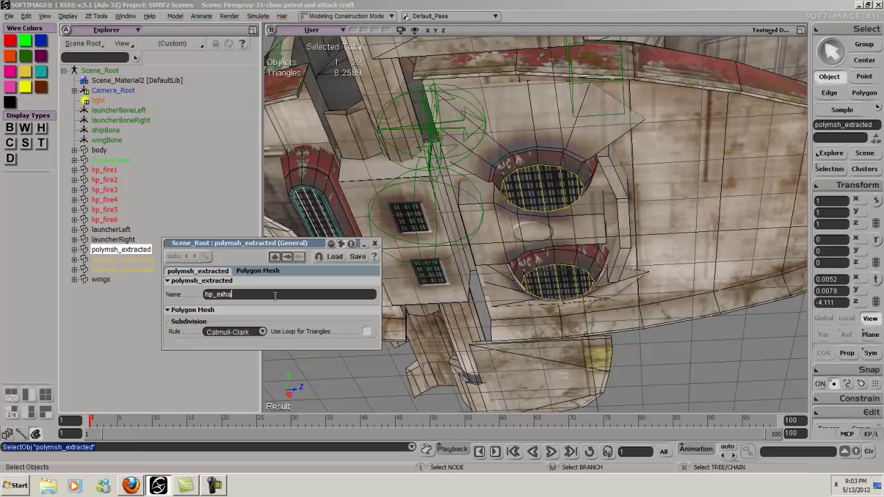
type("ust1")
key("Return")
Step: Rename the polymsh_extracted1 object, one of the two round vent grilles, as hp_exhaust2
left_click(123, 259)
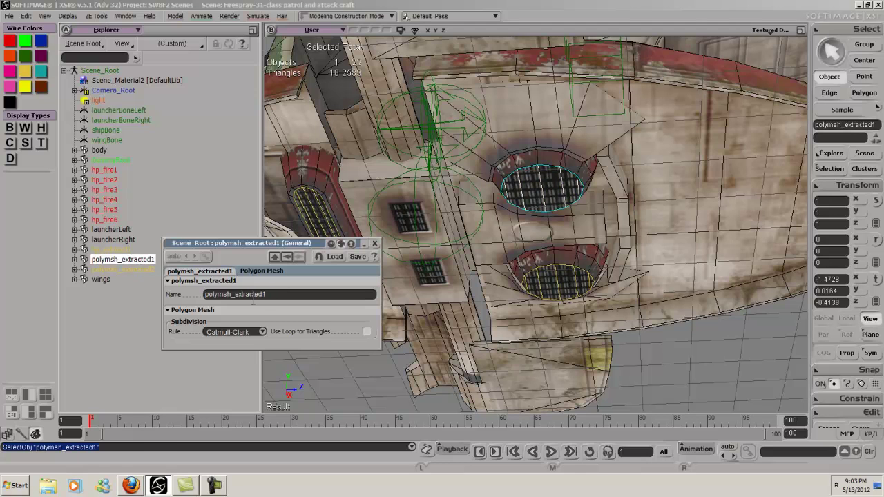
left_click(286, 295)
type("hp_exhaust2")
key("Return")
Step: Rename polymsh_extracted2, the remaining round vent grille, as hp_exhaust3 and close its properties
left_click(144, 271)
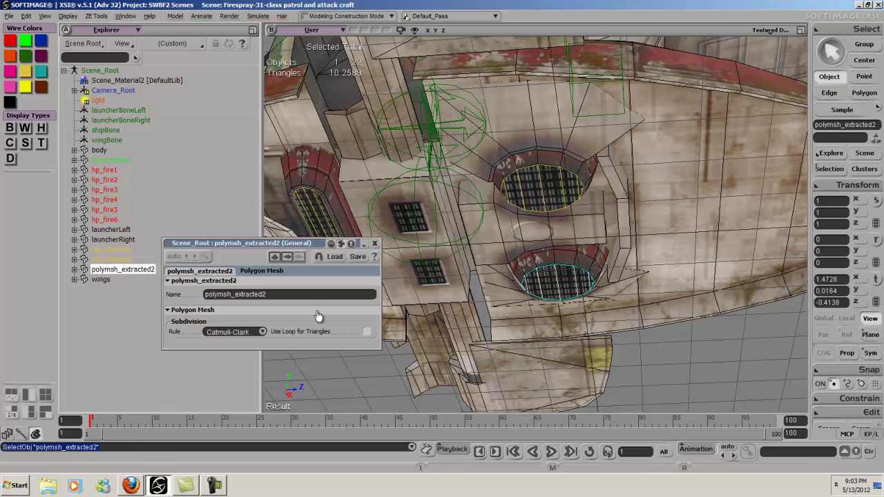
left_click(299, 300)
type("hp_")
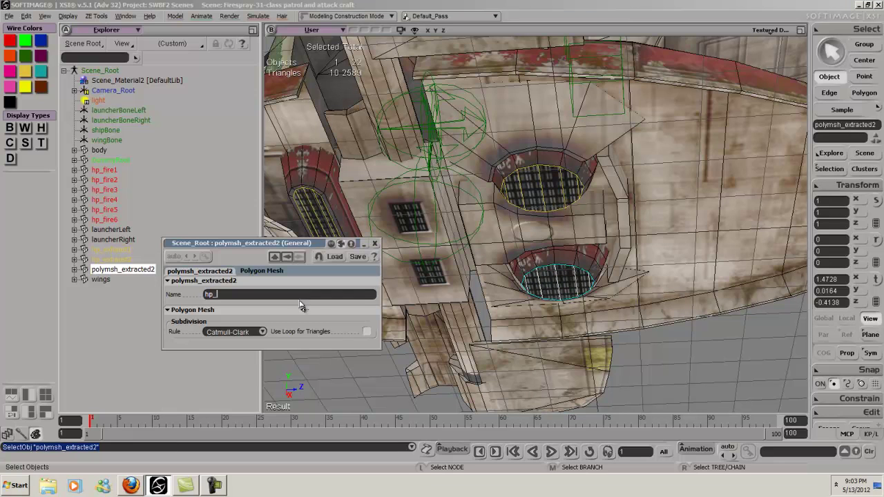
type("exhaust3")
key("Return")
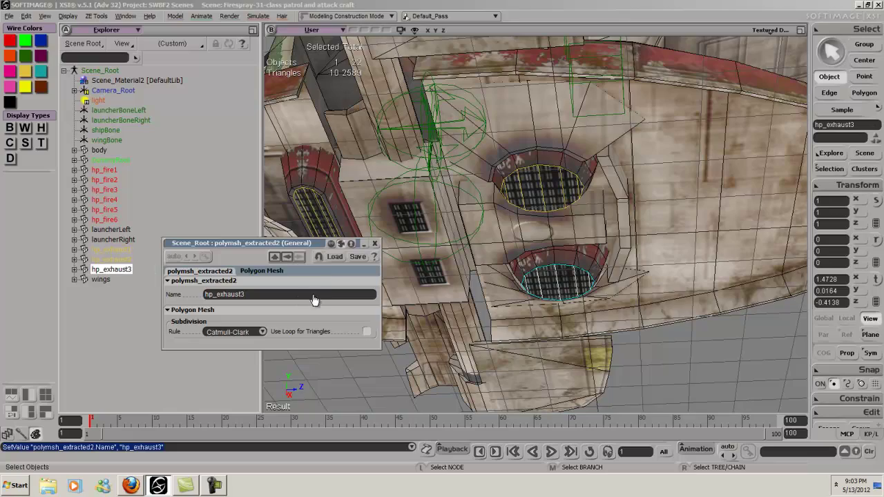
left_click(376, 243)
Step: Select hp_exhaust1, hp_exhaust2 and hp_exhaust3 together on the ship's underside and freeze them
key("s")
middle_click_drag(514, 215, 555, 178)
right_click_drag(555, 177, 571, 139)
key("space")
left_click(691, 162)
key("s")
right_click_drag(691, 163, 628, 186)
left_click(627, 184)
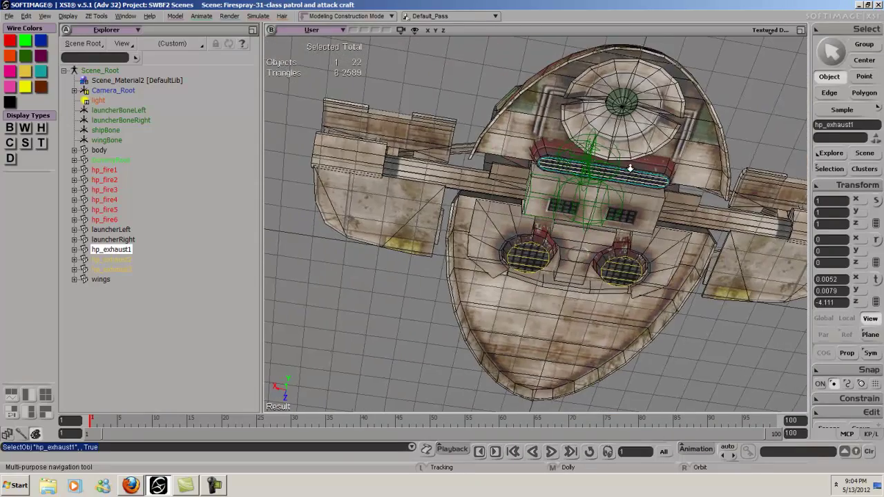
scroll(630, 173, "up", 3)
left_click(492, 314, "shift")
left_click(648, 329, "shift")
left_click(854, 187)
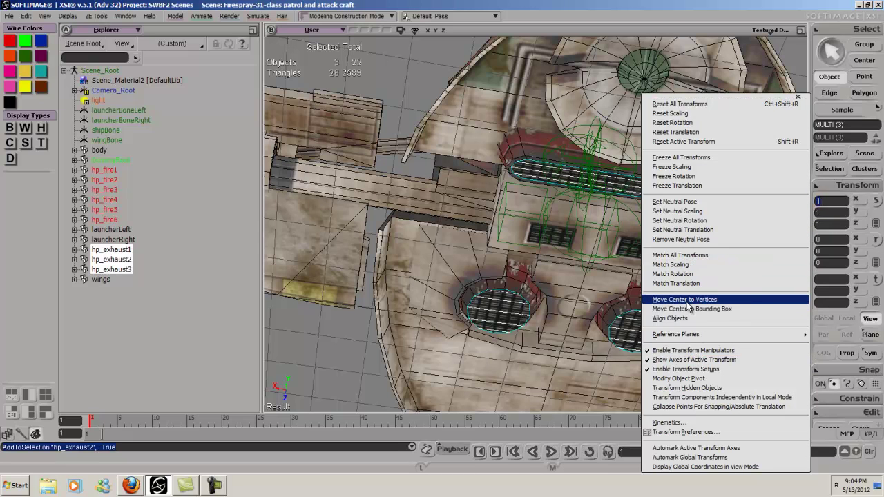
left_click(839, 190)
left_click(850, 185)
left_click(829, 258)
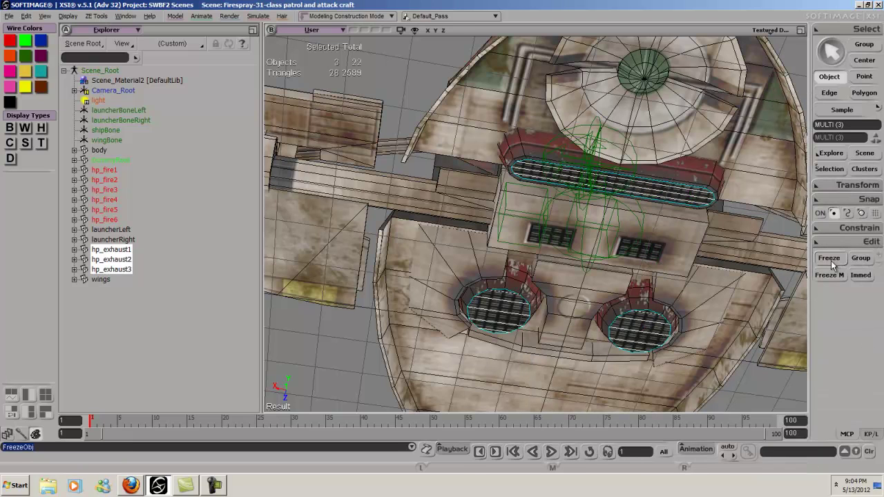
Step: Examine the axis orientation of the hp_fire4 hardpoint at the tip of the ship's cannon
left_click(643, 197)
key("space")
key("s")
right_click_drag(641, 195, 663, 280)
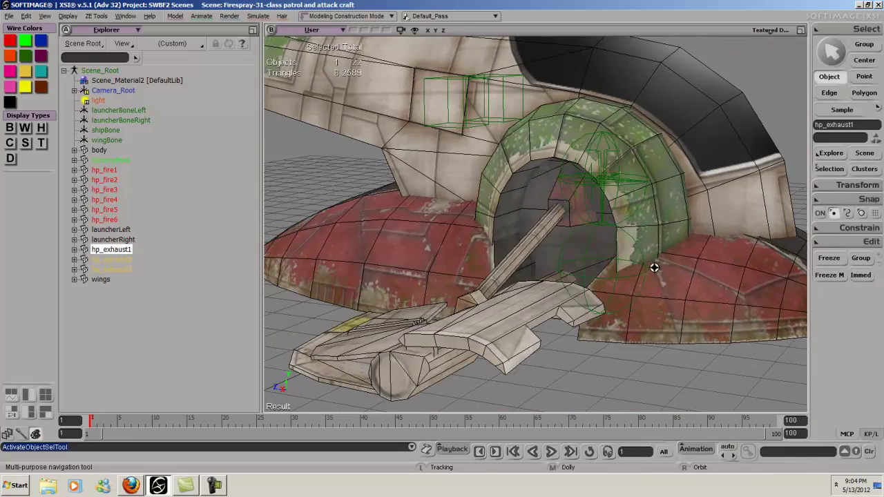
left_click_drag(540, 213, 620, 296)
left_click_drag(353, 72, 384, 142)
key("s")
right_click_drag(565, 228, 489, 184)
left_click(493, 155)
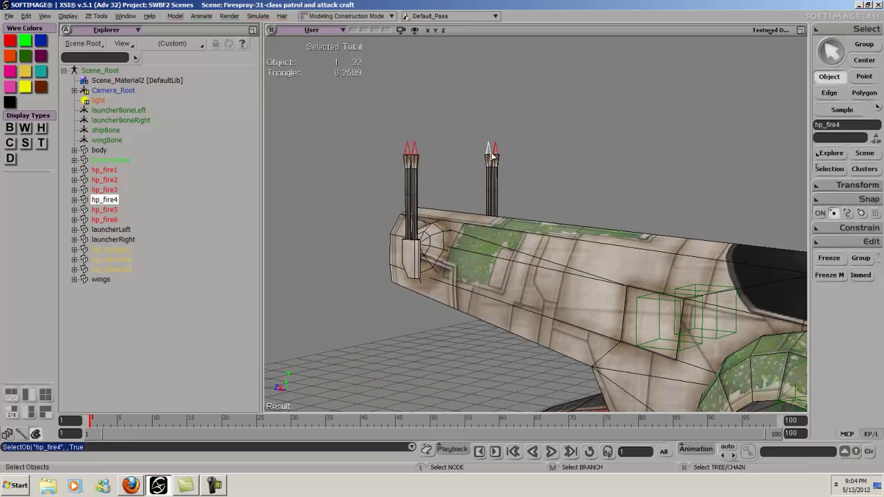
key("v")
key("s")
right_click_drag(606, 305, 594, 291)
key("space")
Step: Select the hp_exhaust3 vent and display its local translation axes to check their orientation
left_click(559, 185)
key("s")
key("v")
key("space")
key("s")
right_click_drag(535, 264, 580, 201)
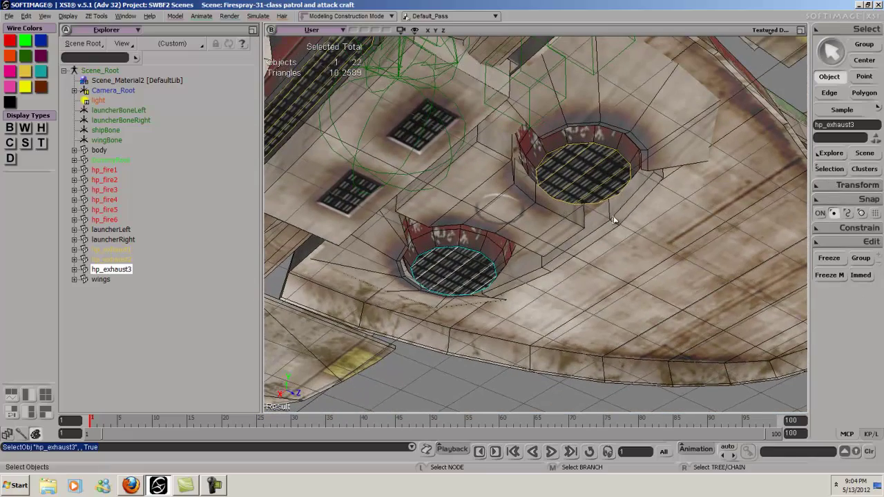
left_click(852, 186)
key("s")
right_click_drag(563, 236, 582, 225)
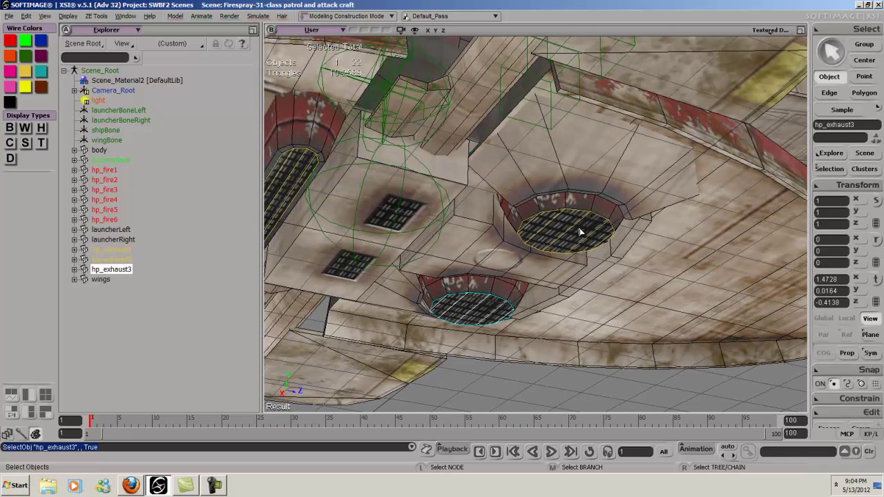
key("v")
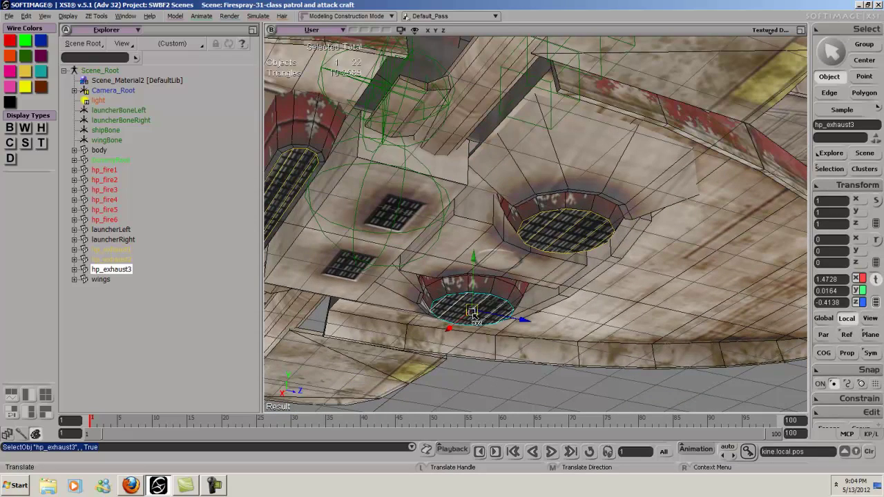
Step: Switch to editing centers and set the X rotation of hp_exhaust3's center to -90
left_click(865, 61)
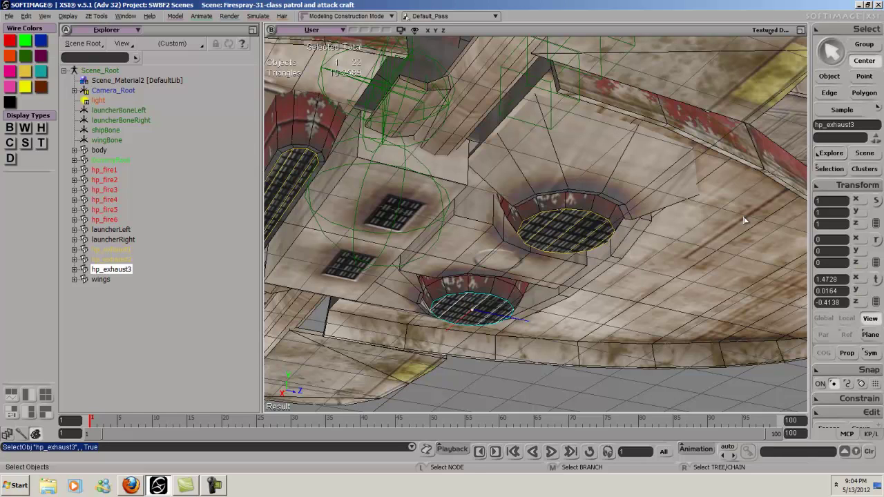
key("c")
left_click_drag(425, 287, 422, 305)
key("space")
left_click(838, 240)
type("-90")
key("Return")
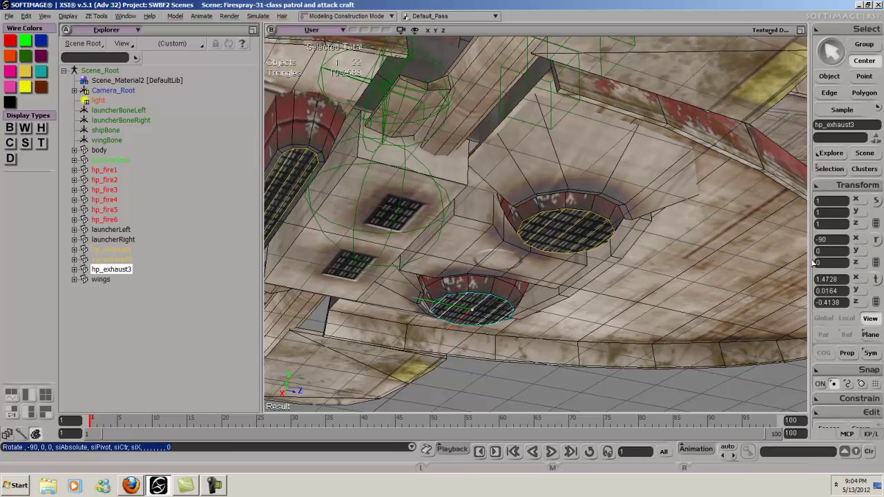
Step: Set the X rotation of hp_exhaust2's center to -90
left_click(590, 235)
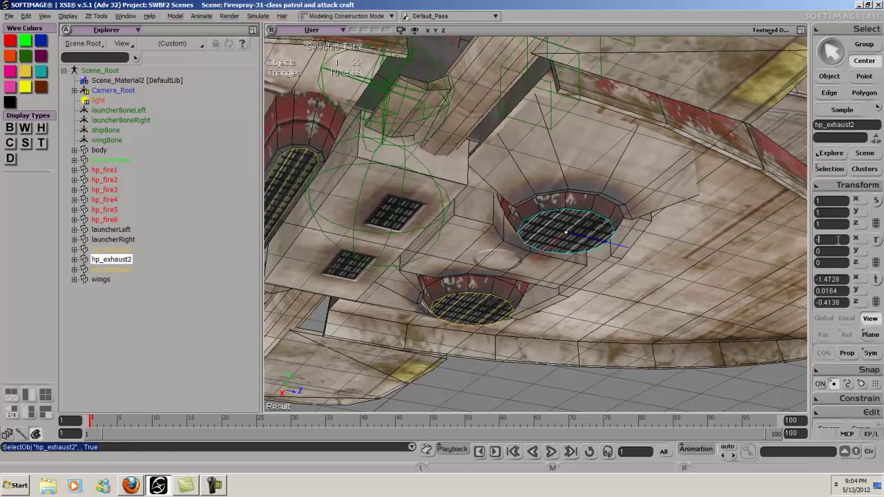
left_click(838, 239)
type("-90")
key("Return")
Step: Set the X rotation of the center of hp_exhaust1, the long vent, to -90
key("s")
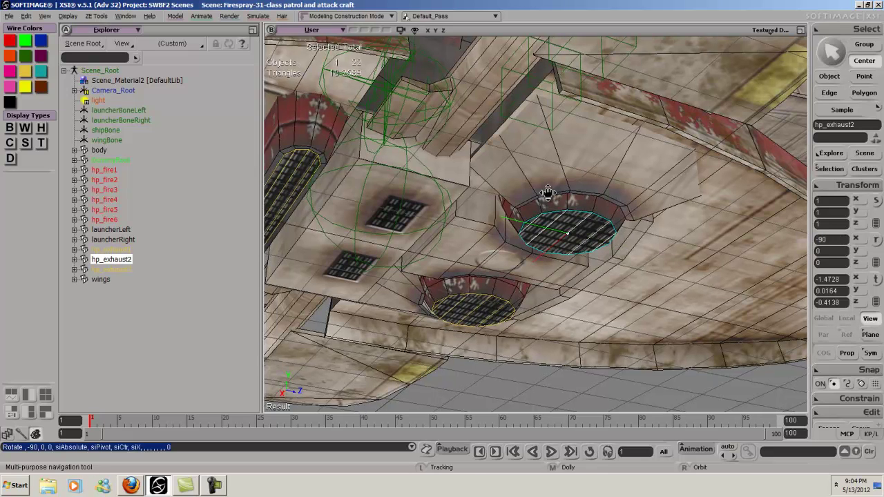
left_click_drag(430, 160, 646, 243)
left_click(523, 270)
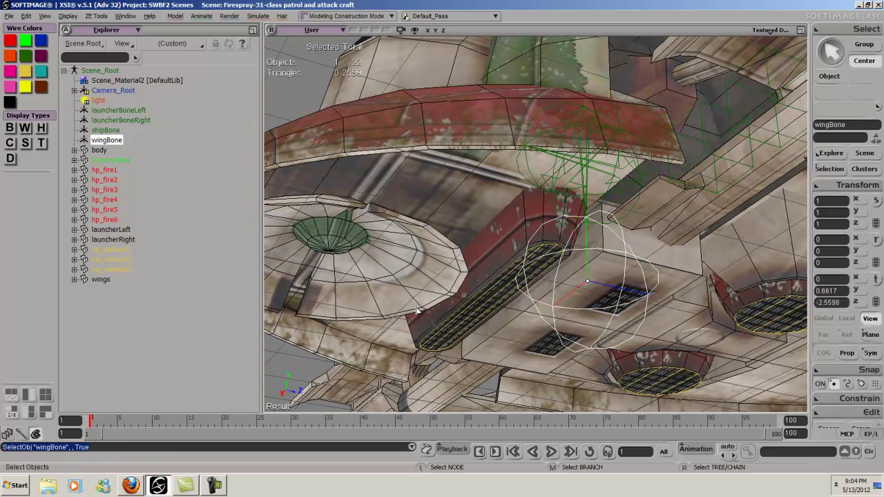
left_click(480, 315)
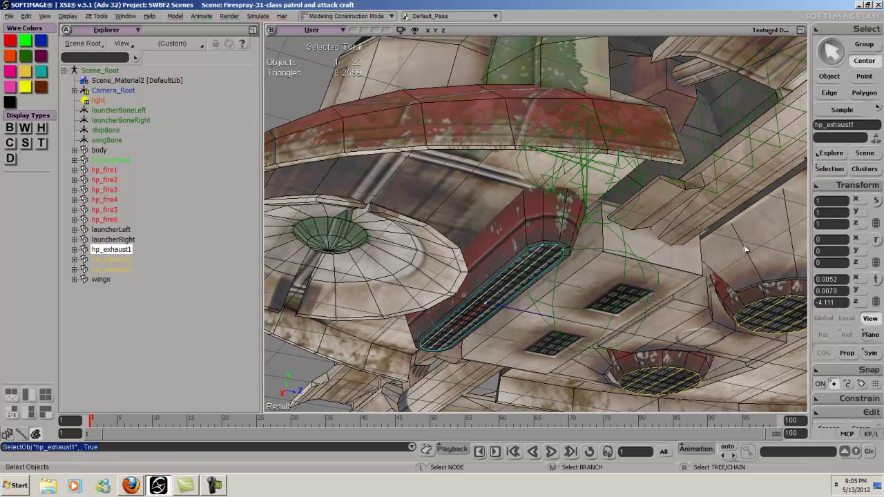
left_click(840, 238)
type("-90")
key("Return")
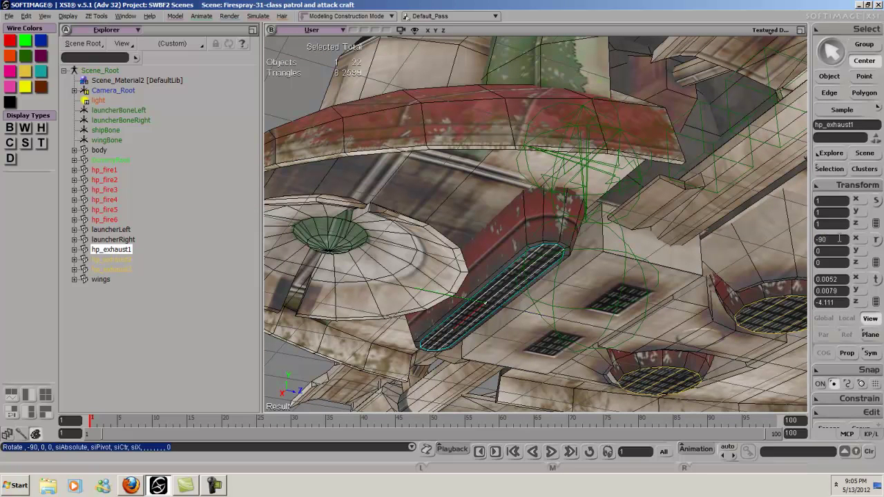
Step: Return to object selection, select all three re-oriented exhaust meshes and freeze them
key("space")
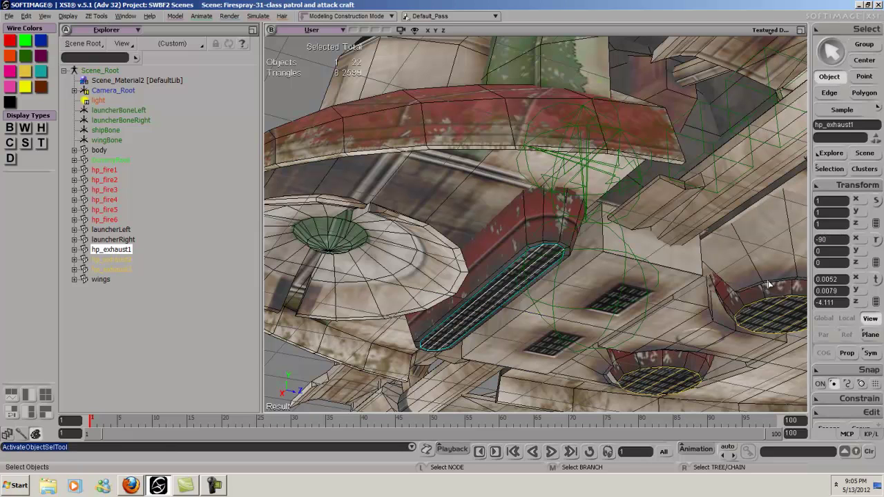
left_click(752, 338, "shift")
left_click(652, 384, "shift")
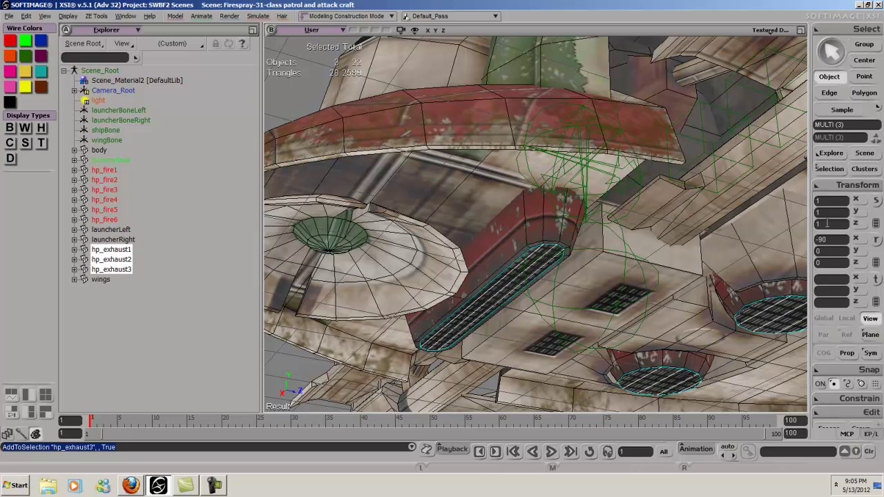
left_click(831, 187)
left_click(828, 259)
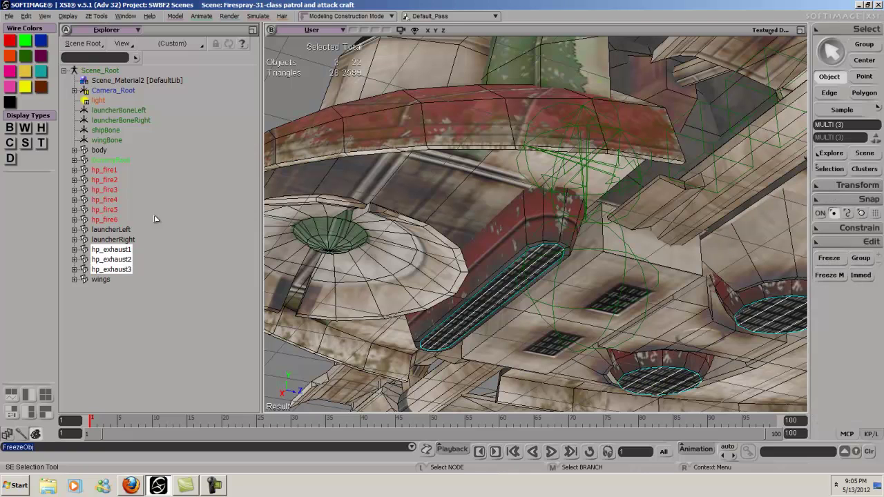
Step: Show all nodes with animatable parameters in the explorer and delete hp_exhaust2's Texture_Coordinates_AUTO cluster
left_click(74, 249)
left_click(181, 43)
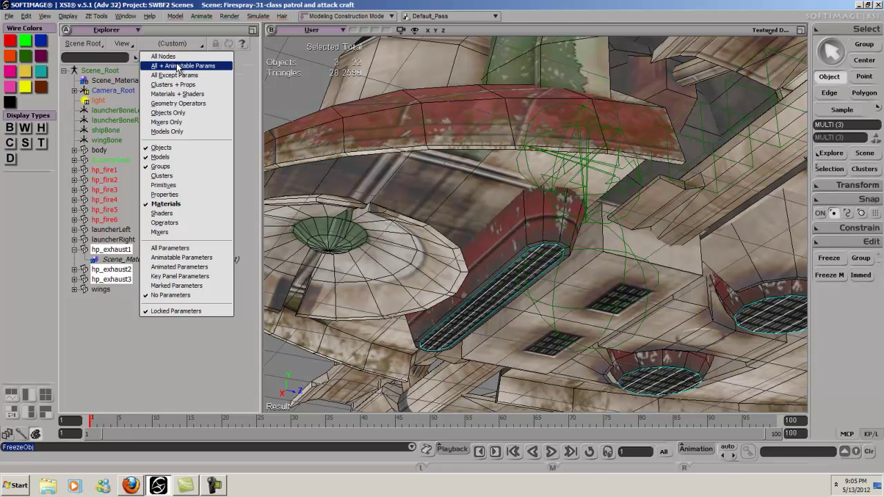
left_click(177, 66)
left_click(74, 249)
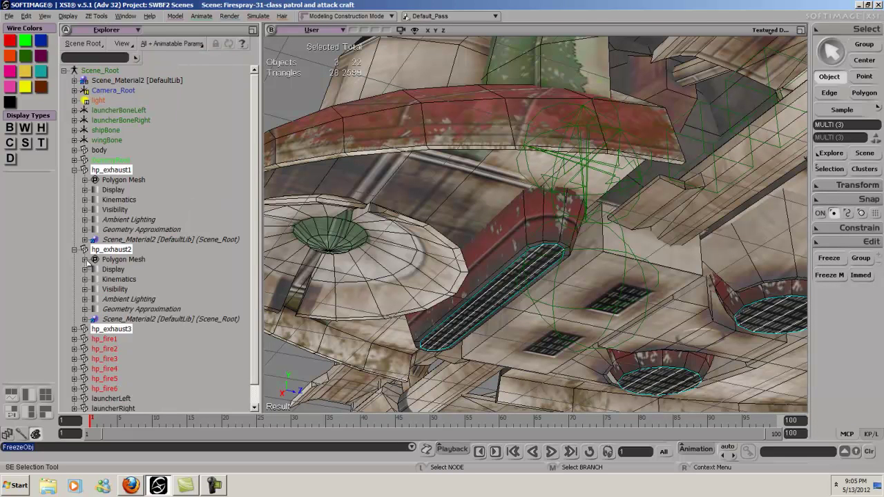
left_click(85, 260)
left_click(95, 309)
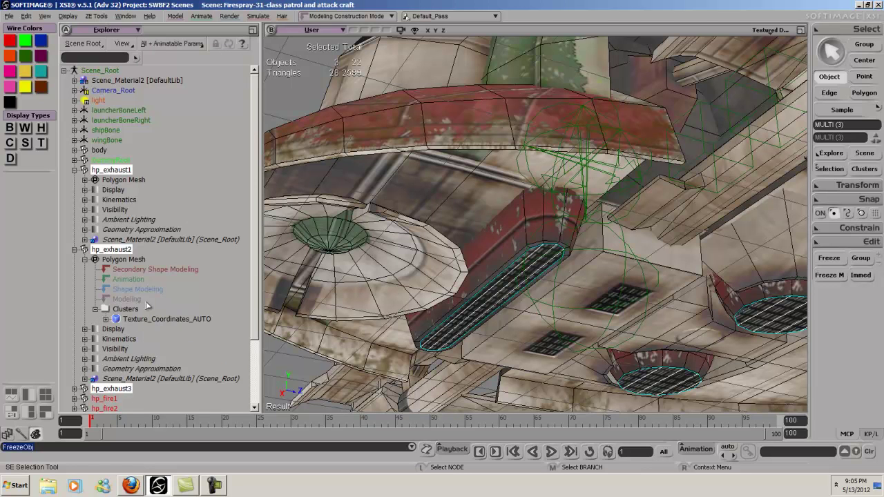
left_click(168, 320)
key("Delete")
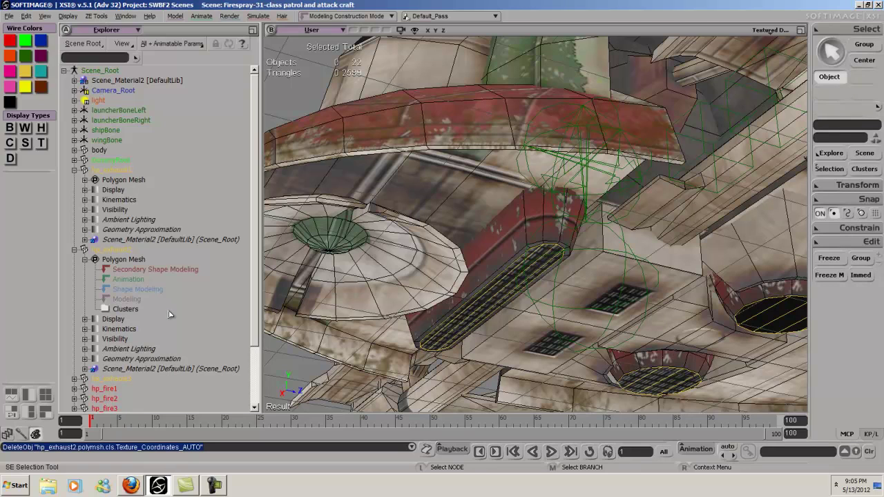
key("s")
right_click_drag(648, 253, 612, 260)
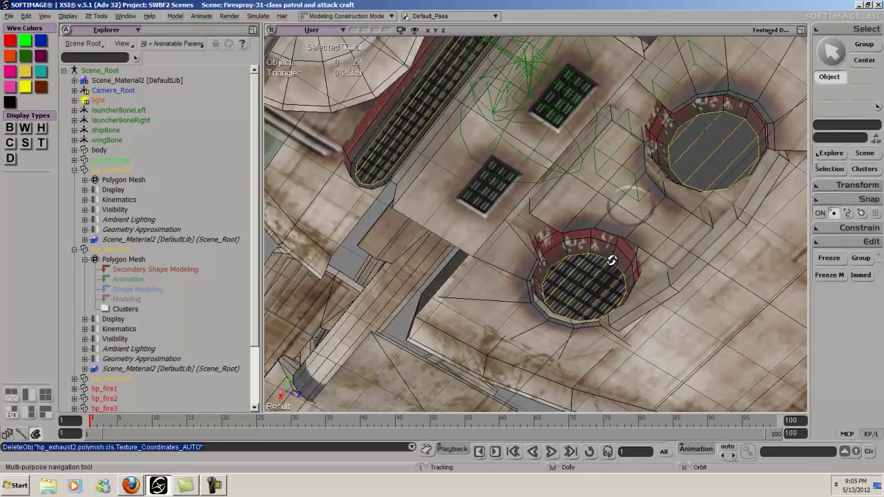
left_click(75, 250)
Step: Delete the Texture_Coordinates_AUTO cluster from hp_exhaust3's polygon mesh and collapse its hierarchy
left_click(74, 261)
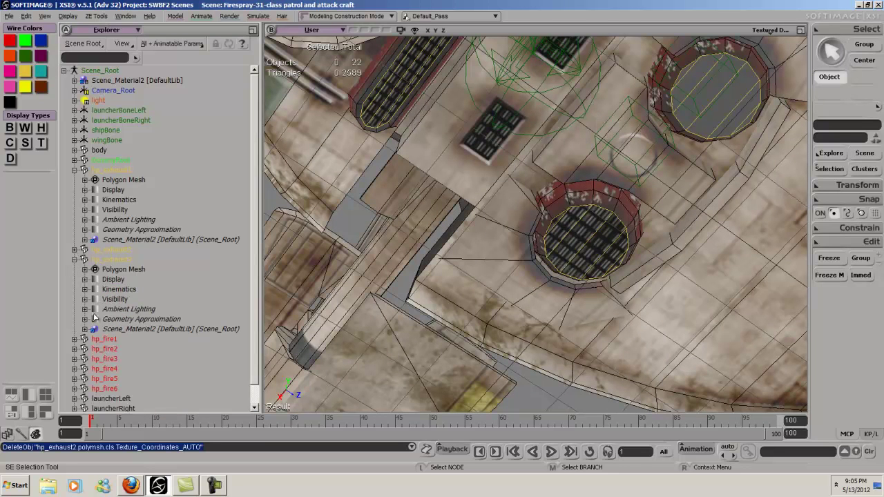
left_click(85, 269)
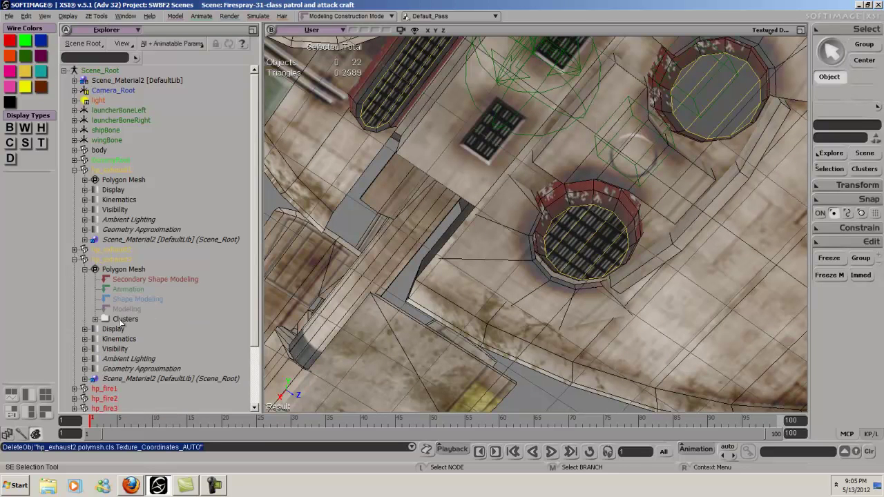
left_click(96, 319)
left_click(138, 330)
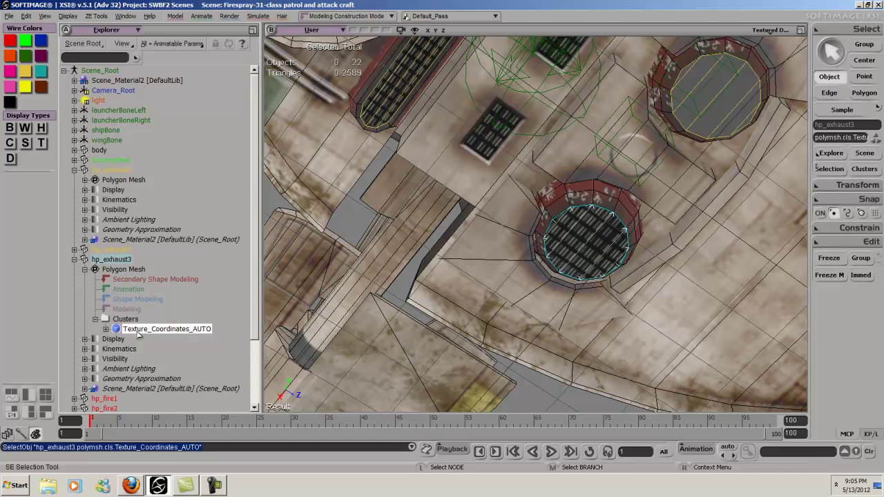
key("Delete")
left_click(85, 270)
left_click(75, 260)
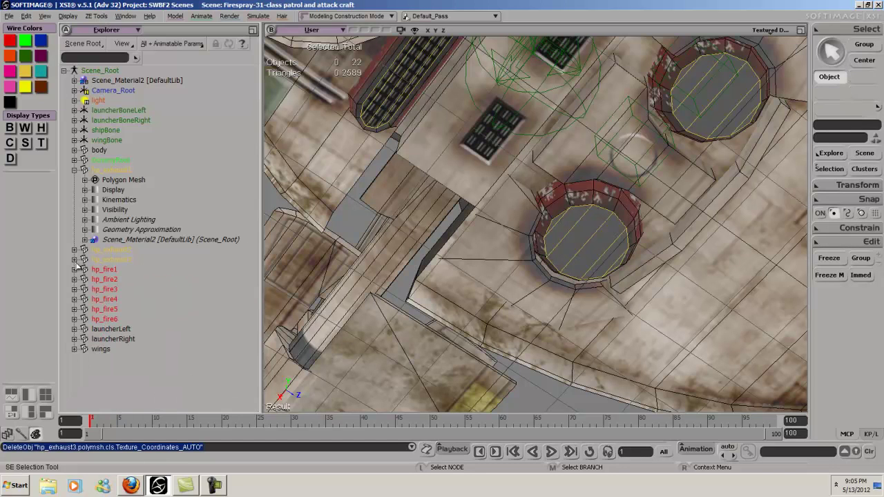
Step: Delete the Texture_Coordinates_AUTO cluster from hp_exhaust1's polygon mesh and collapse its hierarchy
left_click(85, 180)
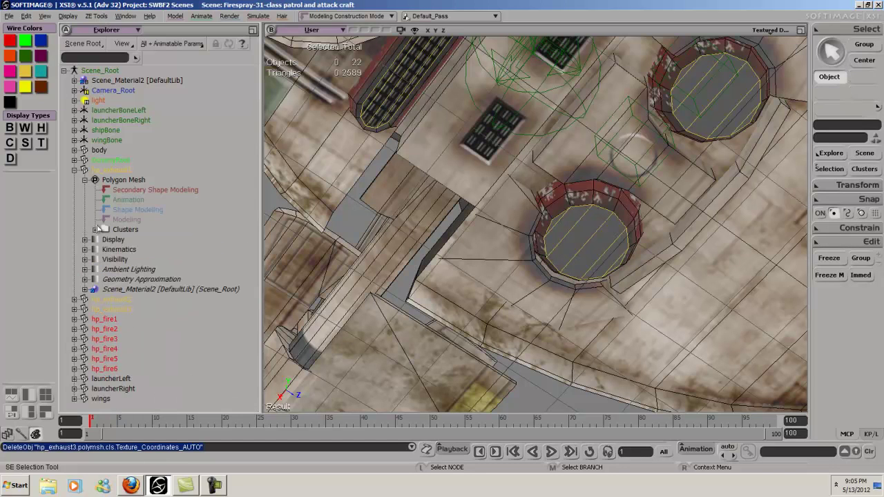
left_click(95, 229)
left_click(137, 239)
key("Delete")
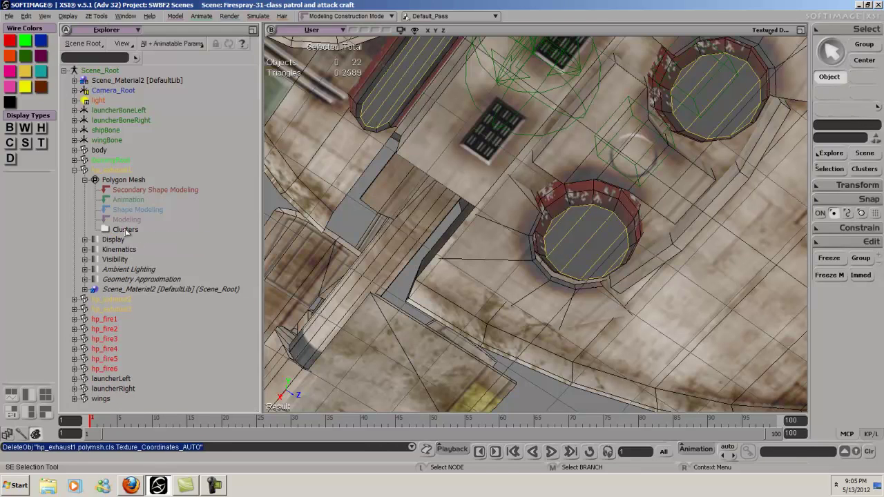
left_click(85, 180)
left_click(74, 169)
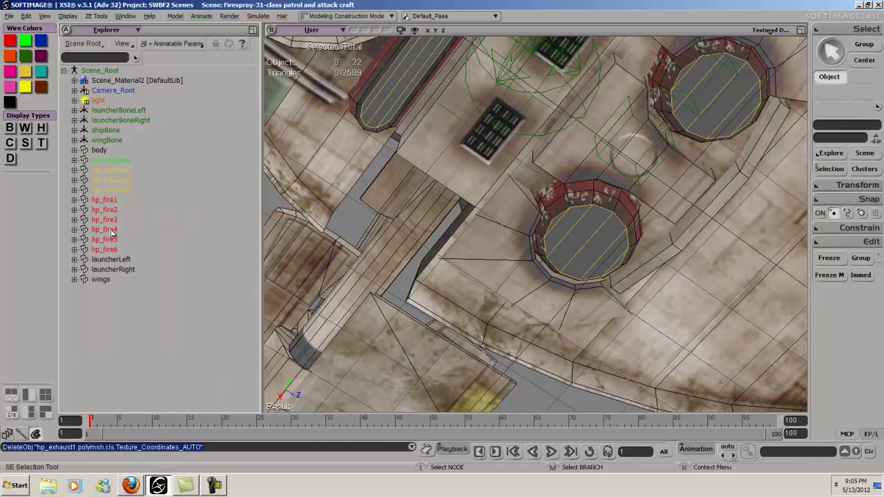
Step: Freeze the body mesh to clear the DeleteComponent operators from its polygon mesh, and collapse its hierarchy
left_click(119, 141)
left_click(75, 150)
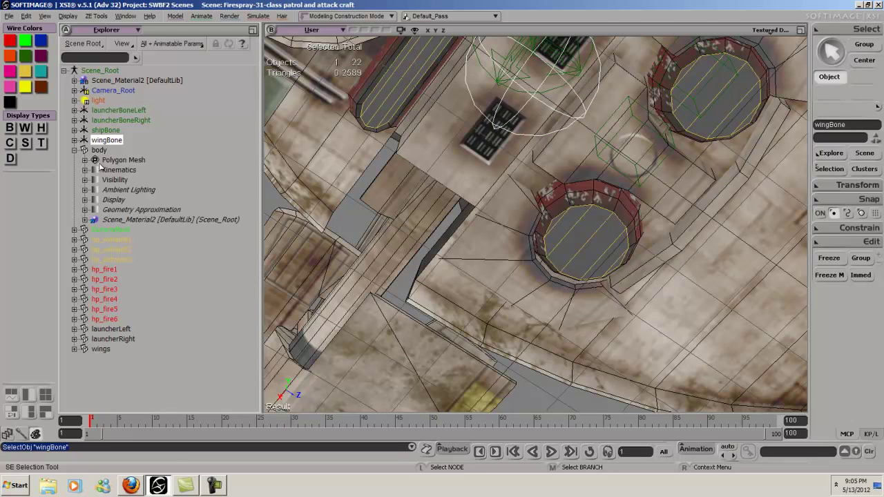
left_click(85, 160)
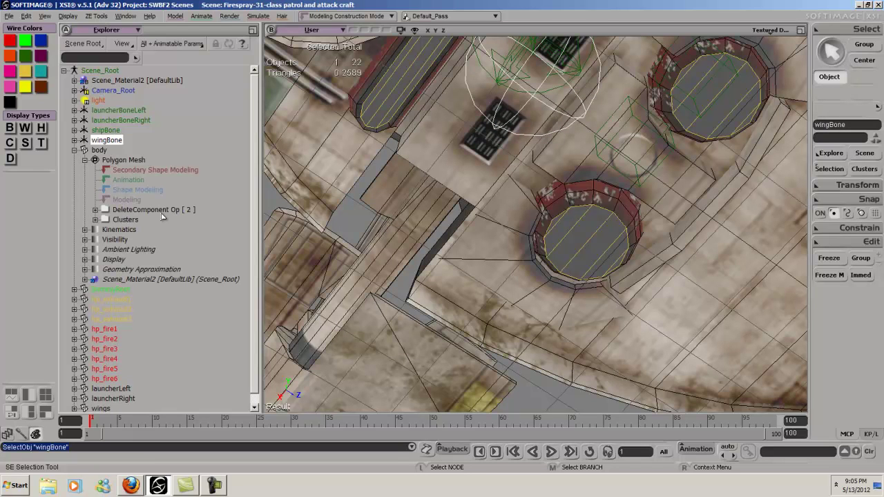
left_click(102, 152)
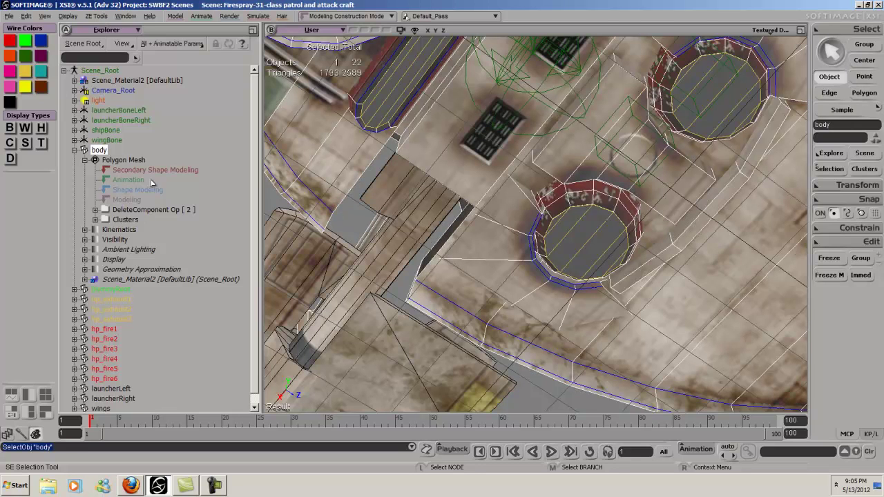
left_click(96, 209)
left_click(96, 210)
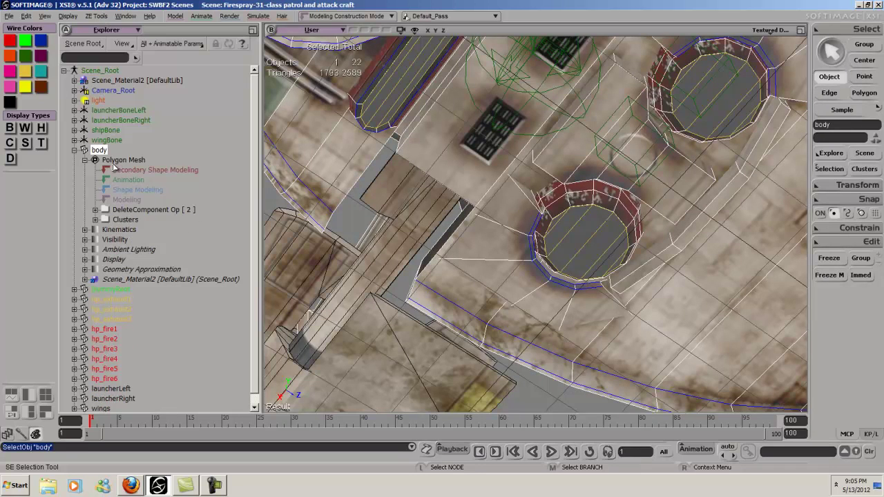
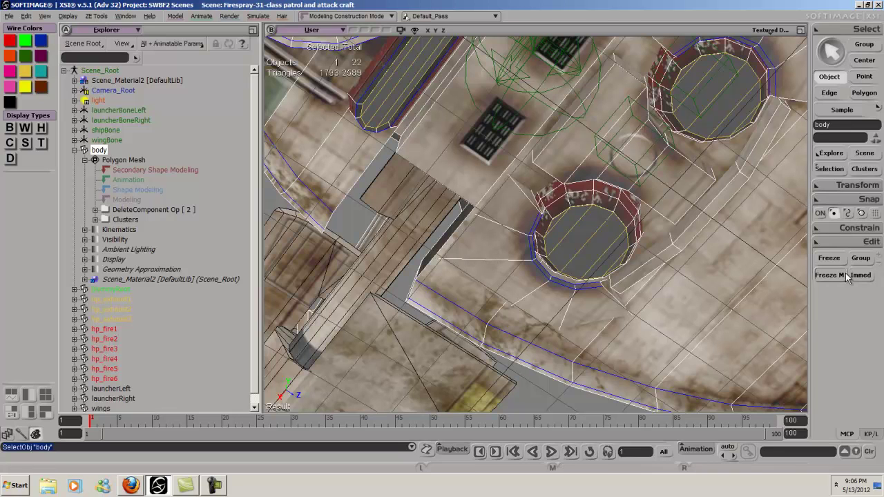
left_click(830, 260)
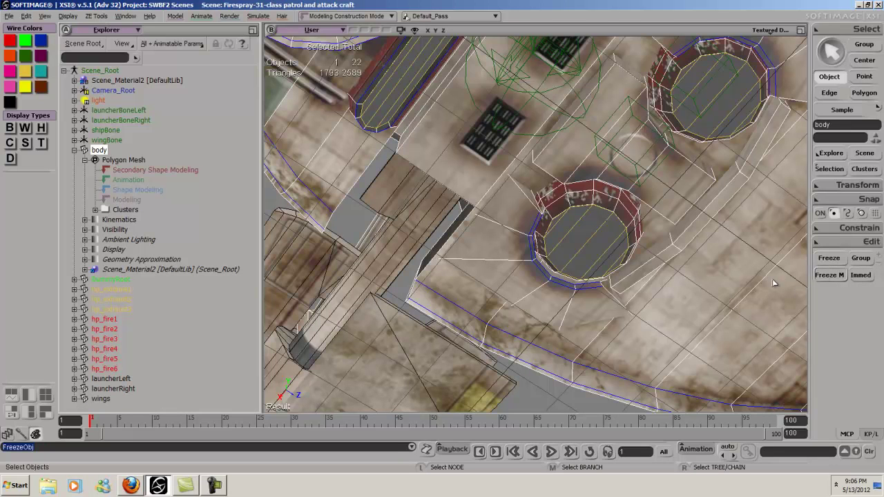
left_click(86, 161)
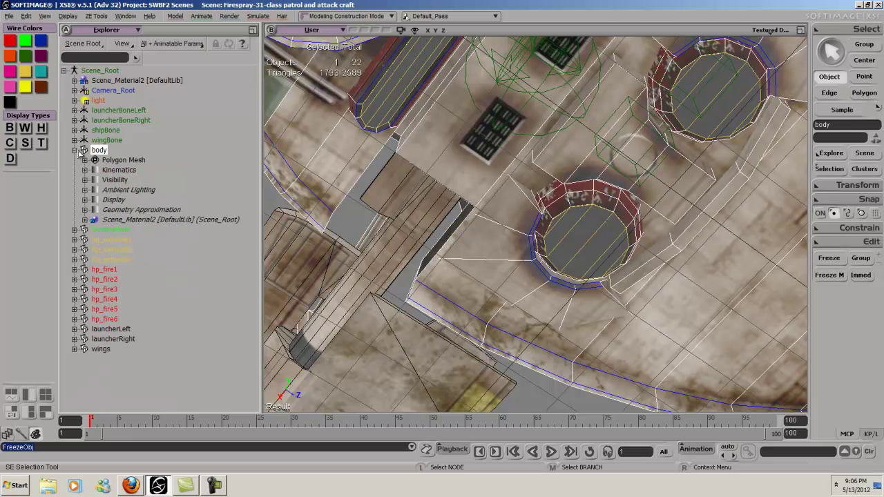
left_click(75, 151)
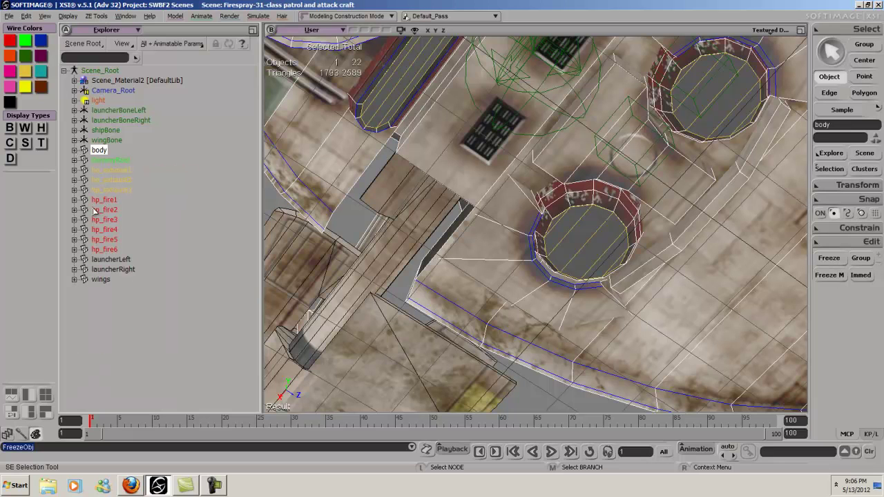
Step: Check launcherLeft's polygon mesh for leftover operators, and freeze launcherLeft, launcherRight and wings together
left_click(74, 260)
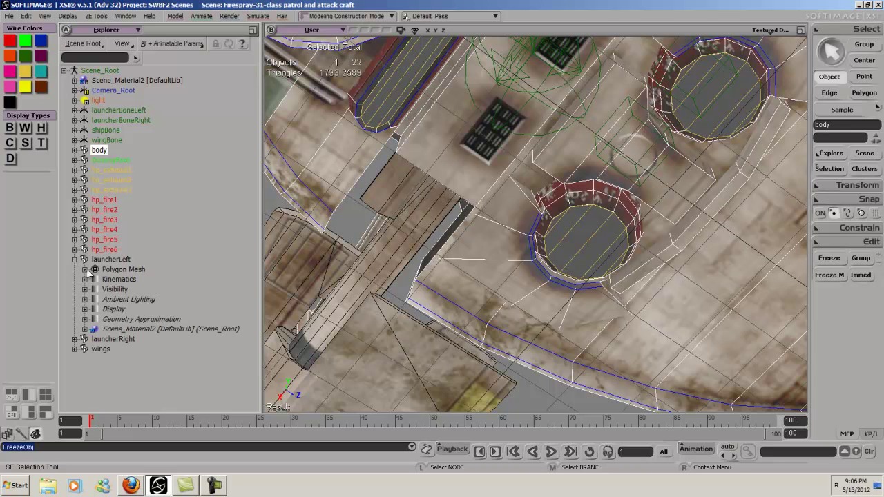
left_click(85, 269)
left_click(85, 269)
left_click(74, 260)
left_click(110, 261)
left_click(101, 280, "shift")
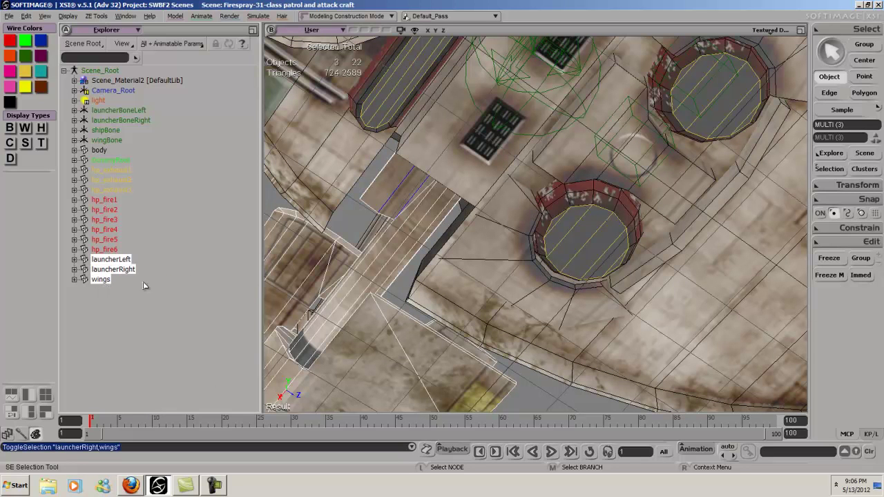
left_click(838, 261)
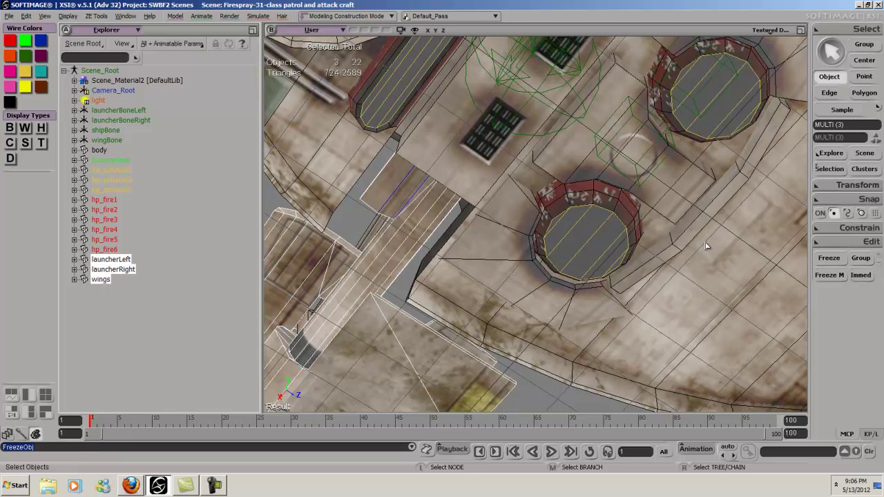
Step: Select DummyRoot and examine its hierarchy and its placement within the whole ship
left_click(110, 160)
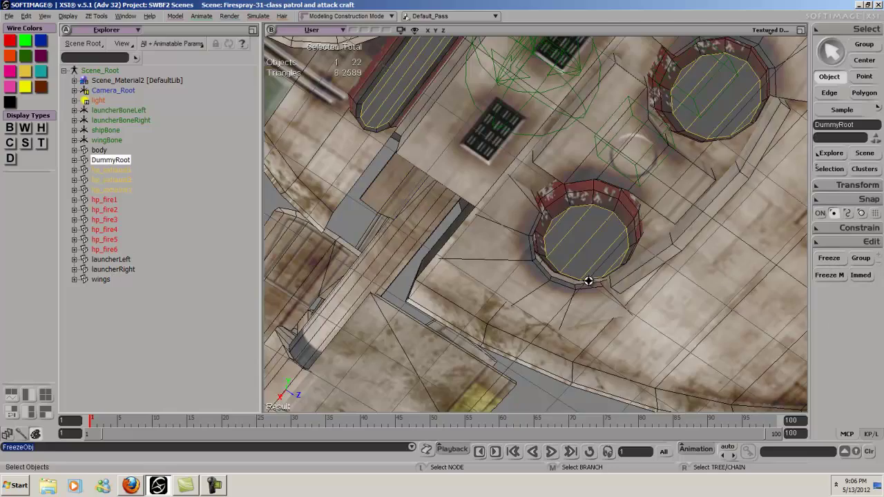
key("s")
middle_click_drag(656, 282, 679, 214)
right_click_drag(679, 214, 657, 284)
left_click_drag(518, 308, 647, 246)
right_click_drag(648, 246, 619, 259)
right_click_drag(563, 268, 708, 102)
key("s")
right_click_drag(726, 133, 574, 188)
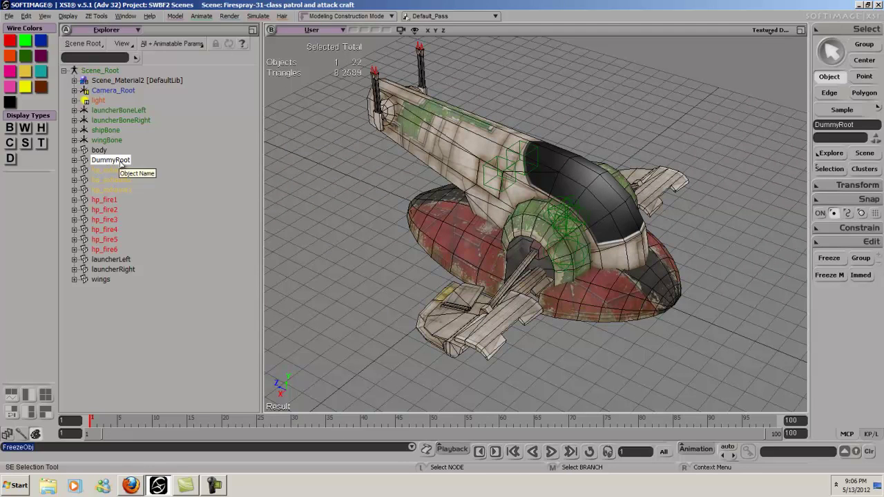
left_click(75, 159)
left_click(75, 160)
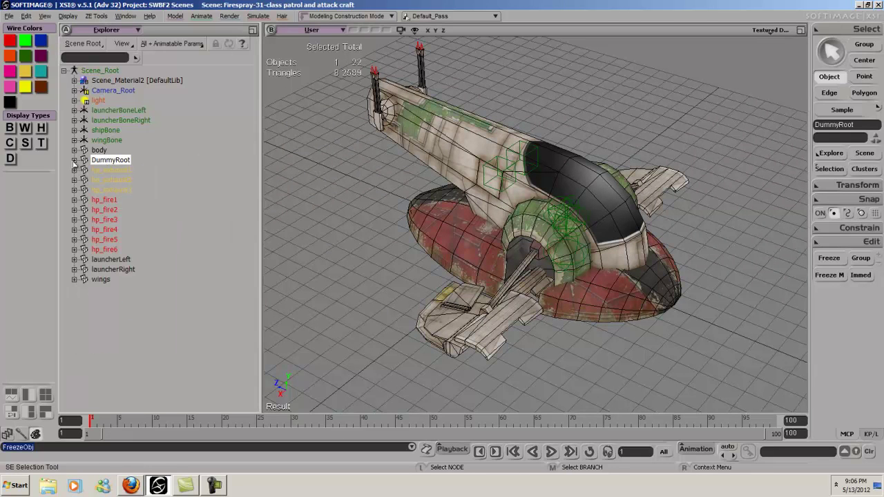
Step: Replace the wire colour palette with the Model toolbar and clear the selection
left_click(8, 435)
key("s")
right_click_drag(369, 188, 513, 177)
key("space")
left_click_drag(690, 131, 710, 146)
left_click(725, 129)
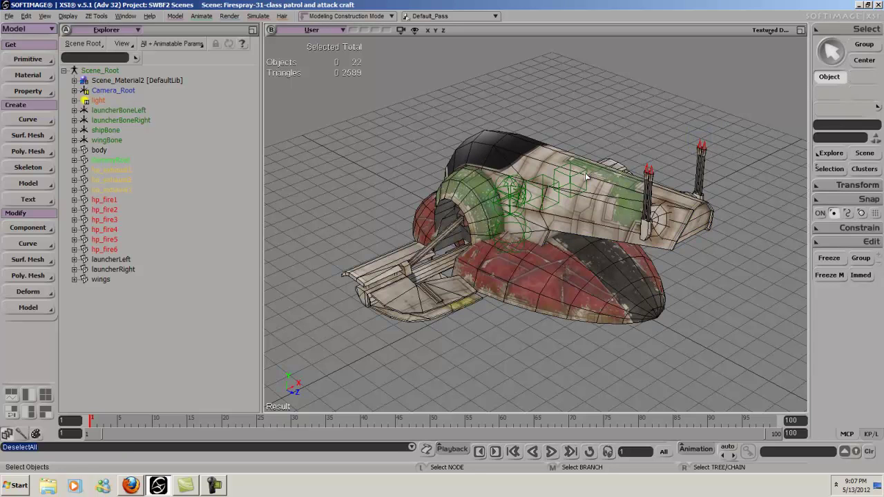
key("s")
right_click_drag(643, 194, 624, 123)
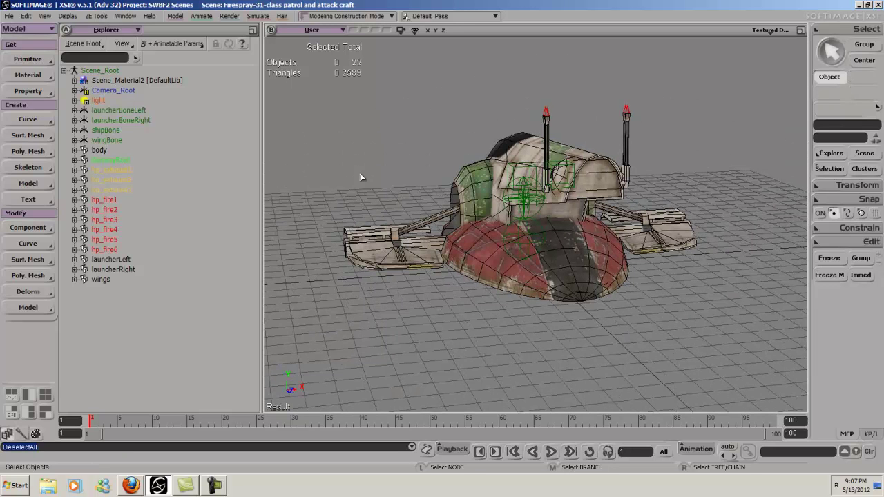
Step: Inspect hp_fire4's transform values and the orientation of the fire hardpoints at the launcher tips
left_click(525, 168)
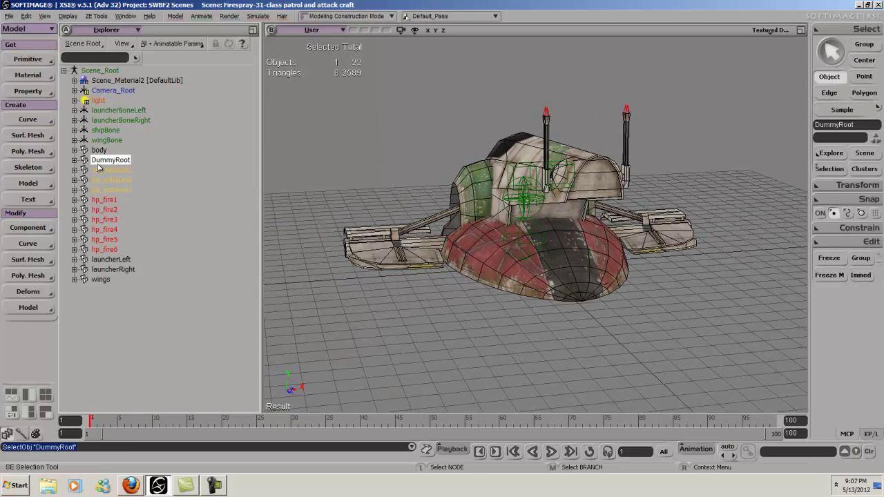
left_click(549, 116)
left_click(857, 185)
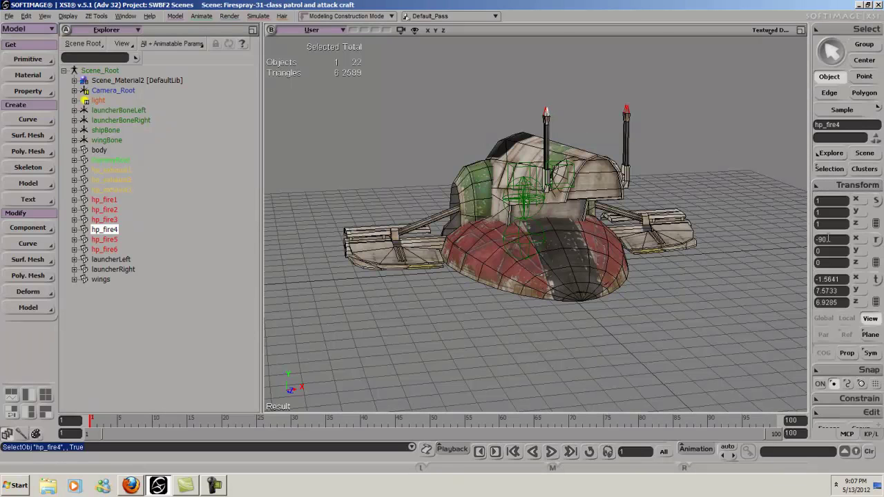
key("s")
right_click_drag(559, 159, 584, 196)
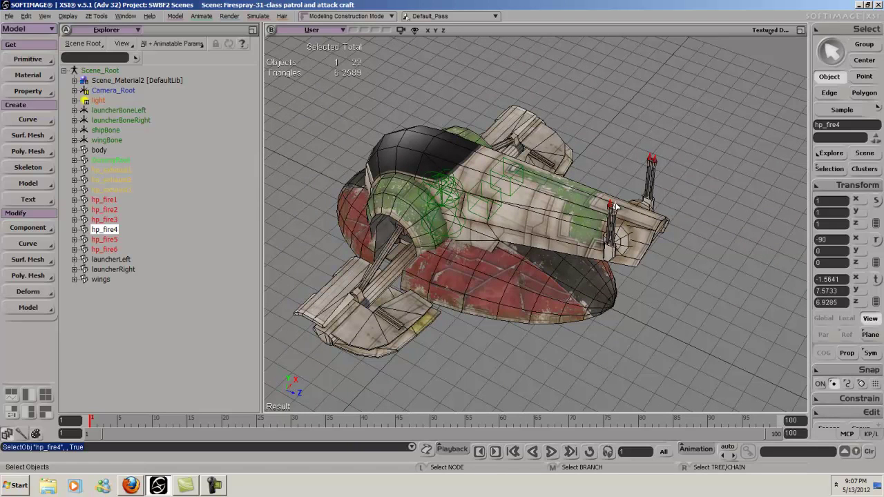
key("s")
mouse_move(613, 199)
right_mouse_down()
mouse_move(577, 241)
mouse_move(573, 208)
mouse_move(570, 239)
mouse_move(587, 214)
mouse_move(611, 205)
right_mouse_up()
key("s")
right_click_drag(546, 224, 583, 233)
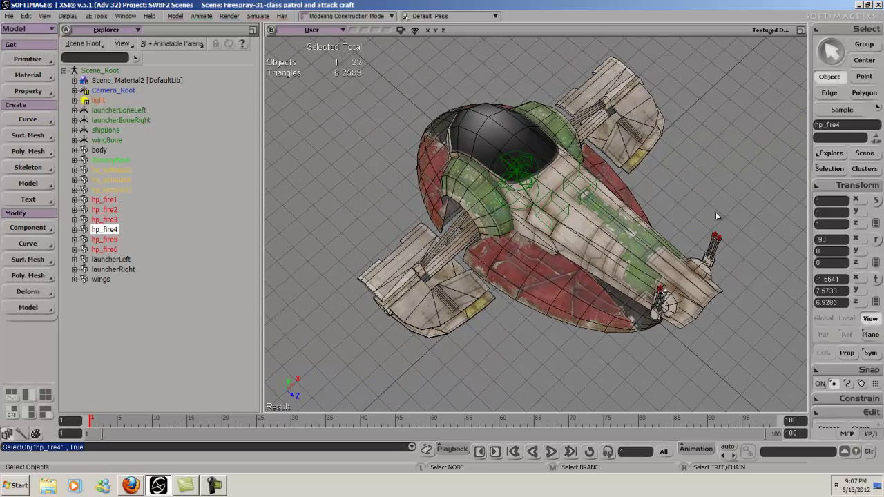
right_click_drag(716, 216, 645, 201)
key("s")
right_click_drag(586, 250, 687, 292)
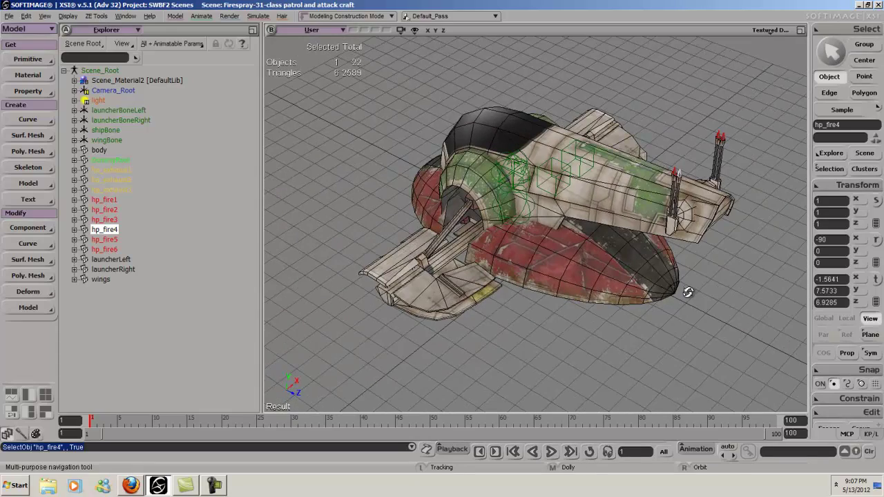
left_click(684, 154)
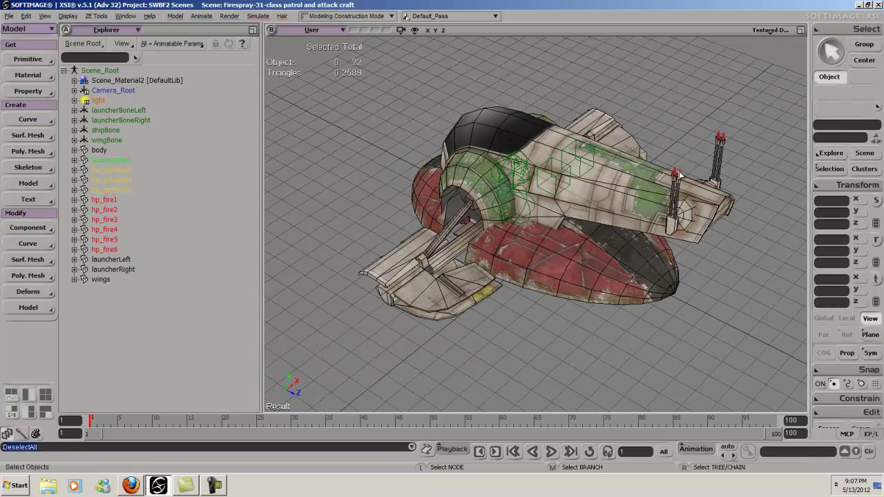
left_click(678, 174)
left_click(678, 165)
key("s")
right_click_drag(677, 154, 623, 142)
right_click_drag(667, 181, 546, 207)
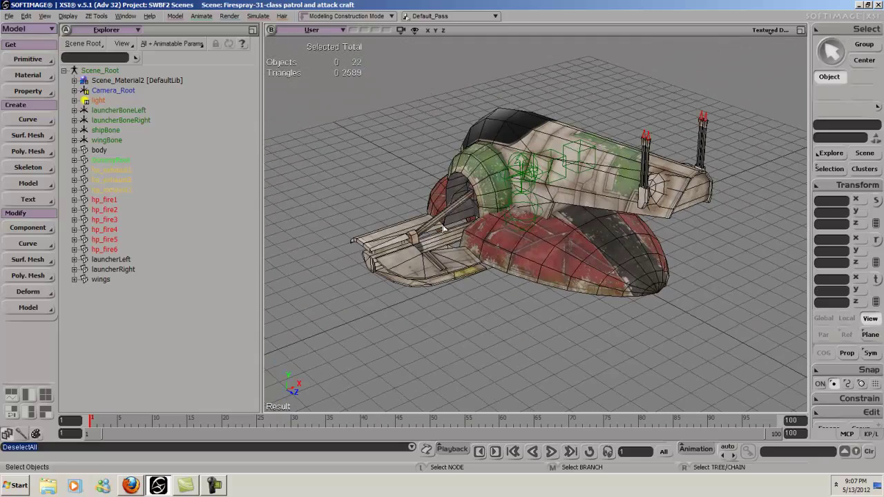
Step: Examine the body mesh, DummyRoot's placement and the exhaust hardpoints on the ship's underside
left_click(99, 151)
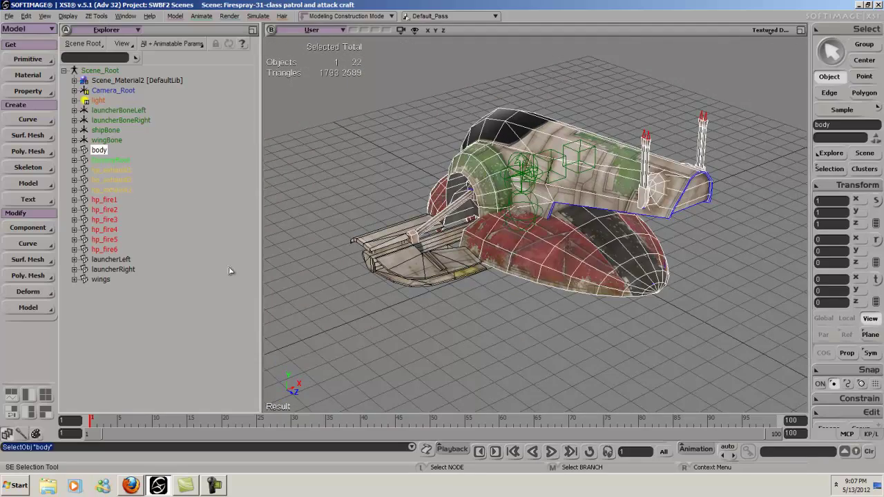
left_click(614, 71)
key("s")
right_click_drag(560, 175, 598, 163)
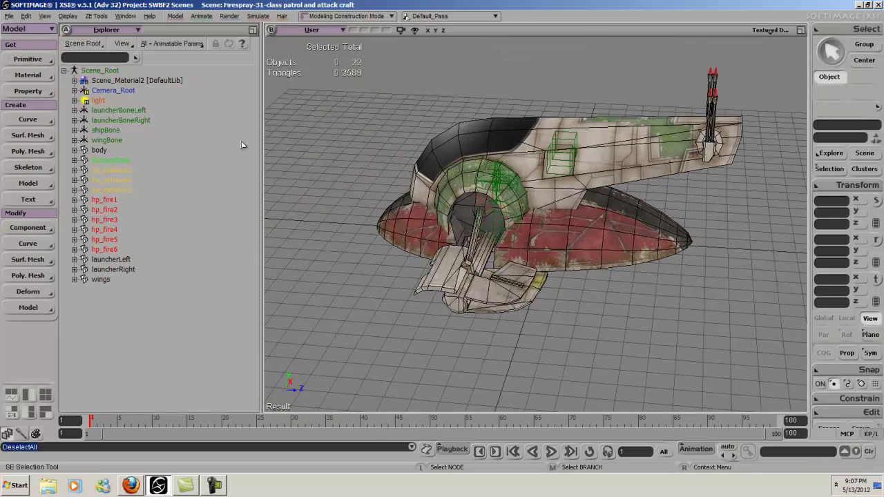
left_click(115, 160)
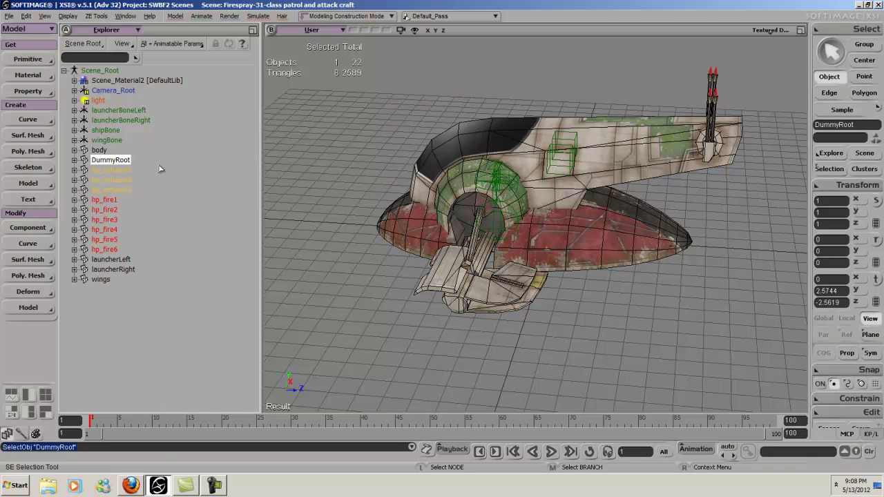
key("s")
right_click_drag(423, 164, 359, 223)
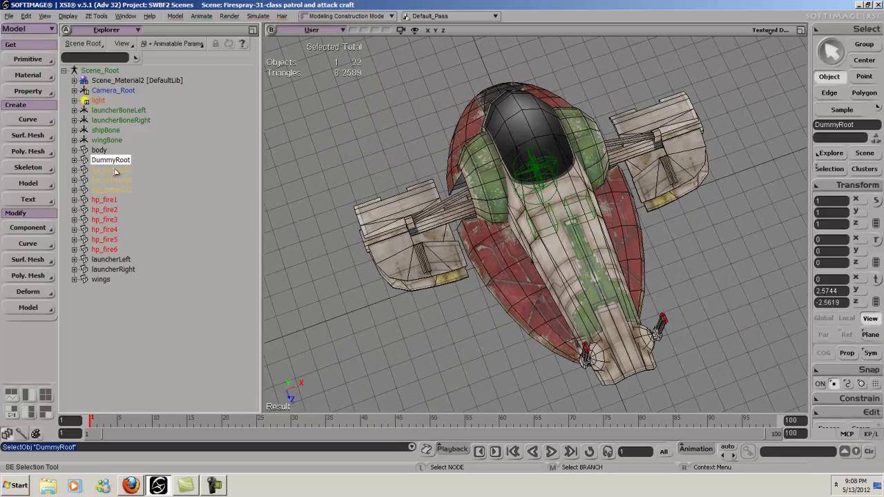
key("s")
right_click_drag(434, 205, 491, 201)
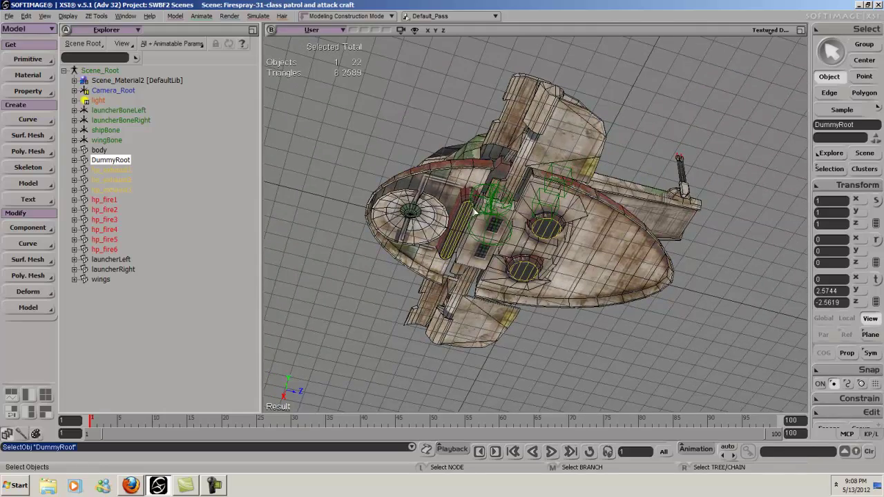
key("s")
middle_click_drag(557, 231, 500, 268)
right_click_drag(549, 237, 529, 259)
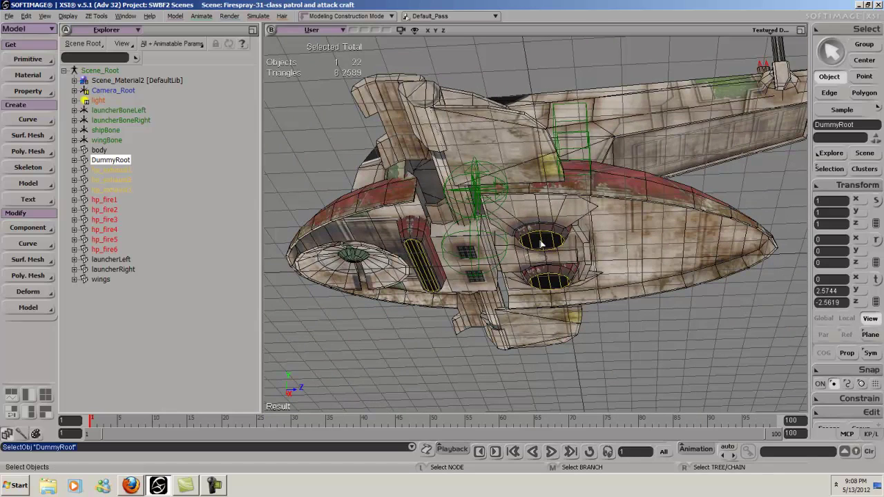
Step: Parent hp_fire1 to hp_fire6 and hp_exhaust1 to hp_exhaust3 under shipBone
left_click(104, 201)
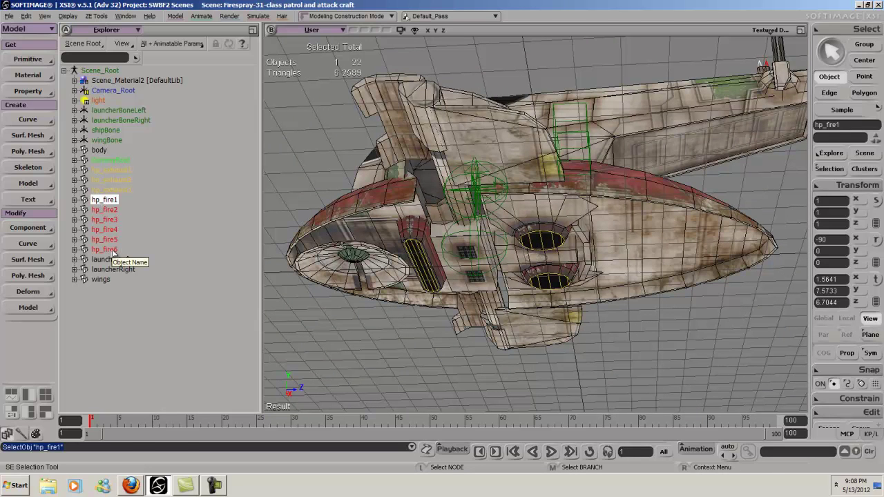
left_click(111, 250, "shift")
key("ctrl")
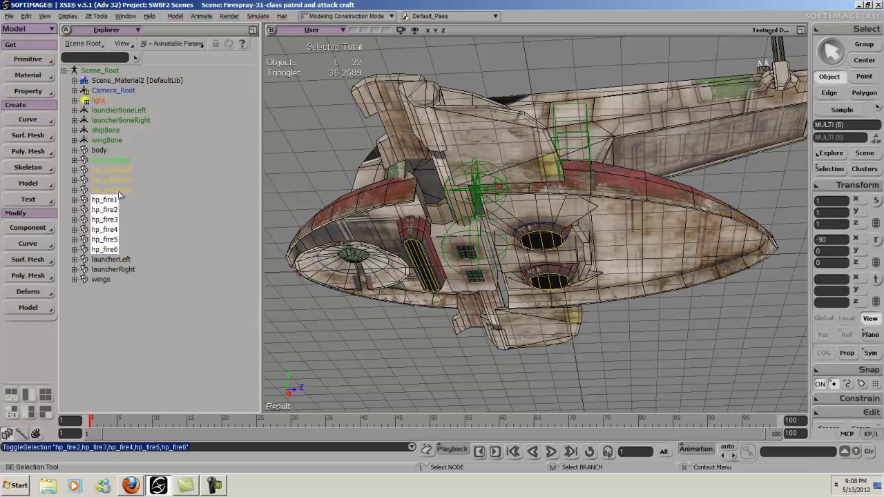
left_click(117, 173, "ctrl")
left_click(115, 181, "ctrl")
left_click(114, 190, "ctrl")
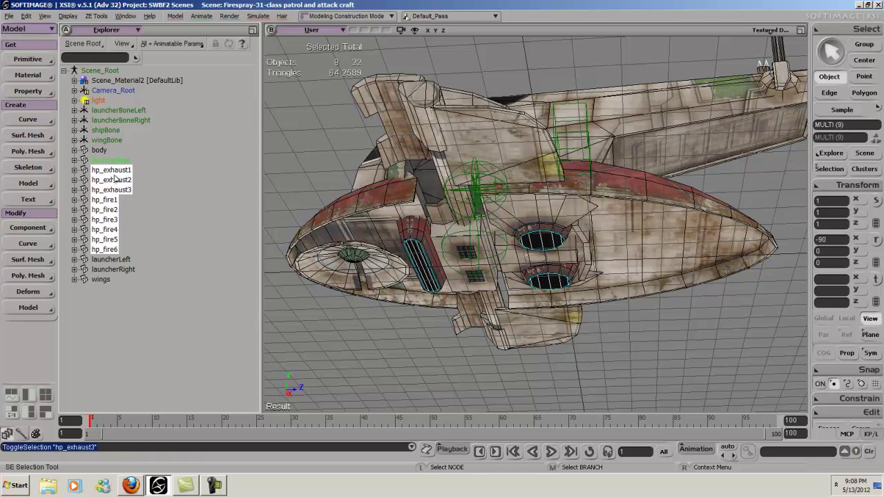
left_click_drag(116, 173, 116, 144)
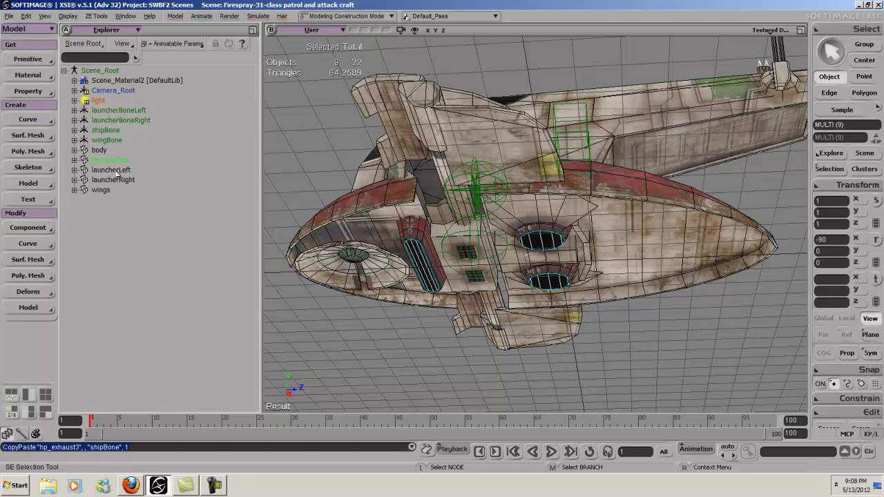
Step: Parent the body mesh under shipBone and the wings mesh under wingBone
left_click(102, 151)
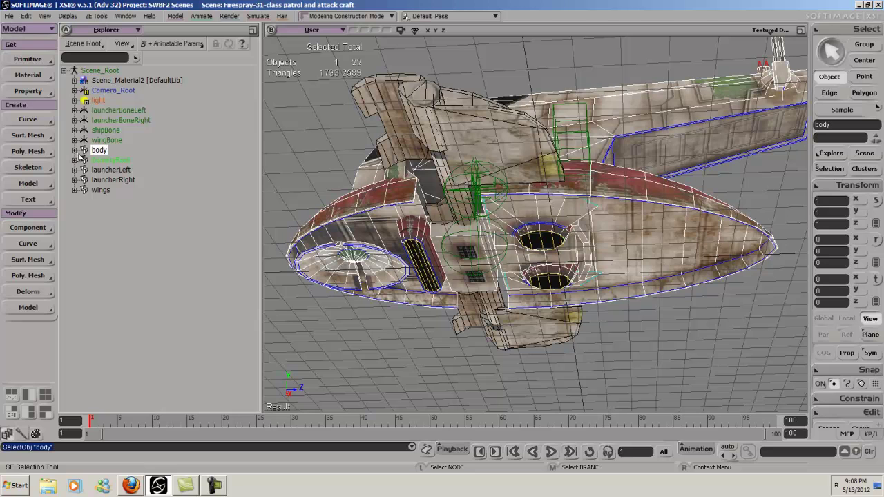
left_click_drag(98, 154, 108, 136)
left_click(106, 183)
left_click_drag(103, 181, 119, 142)
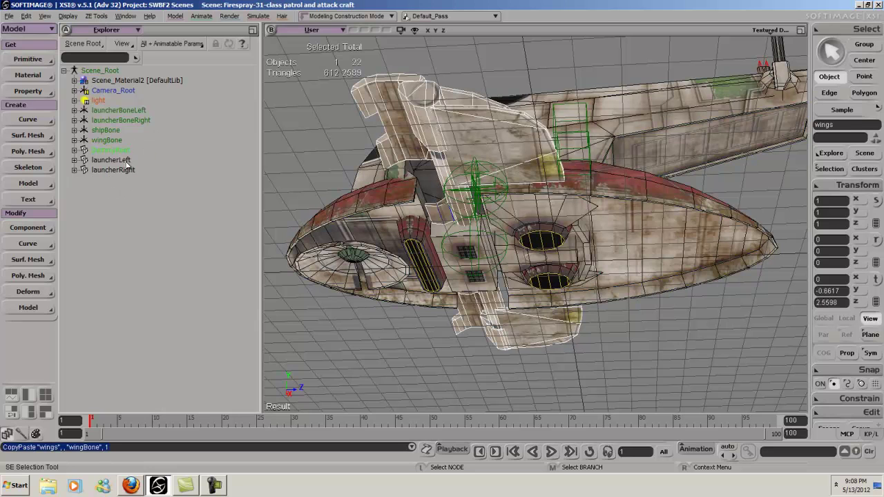
Step: Parent the launcherLeft mesh under launcherBoneLeft and the launcherRight mesh under launcherBoneRight
left_click(126, 161)
left_click_drag(122, 167, 135, 122)
Step: Parent launcherBoneLeft, launcherBoneRight and wingBone under shipBone, and parent shipBone under DummyRoot
left_click(122, 113)
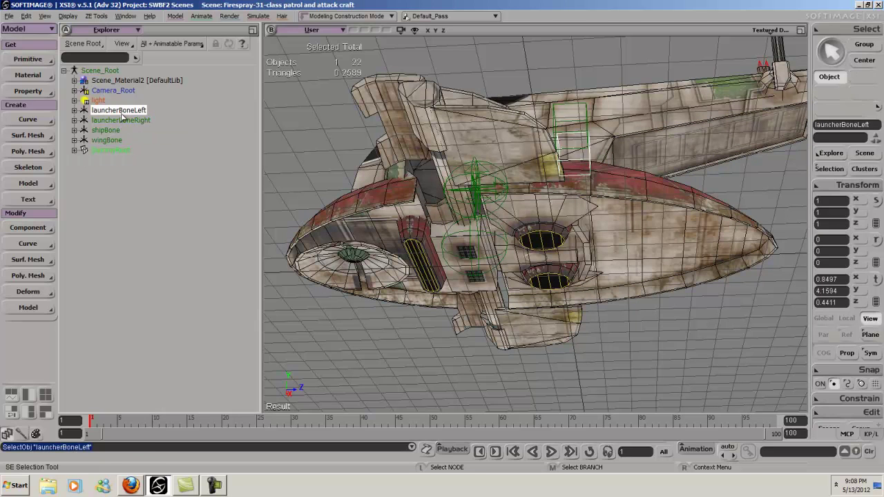
left_click(114, 140, "ctrl")
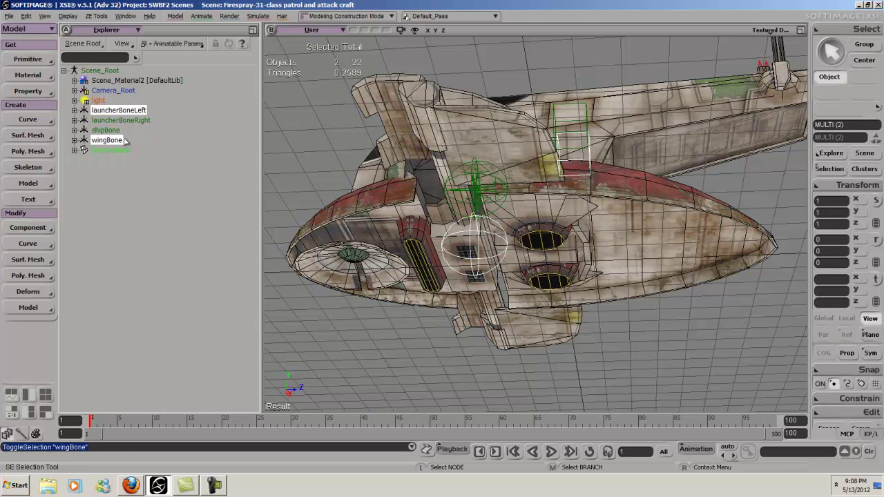
left_click(135, 122, "ctrl")
mouse_move(115, 137)
left_mouse_down()
mouse_move(107, 130)
mouse_move(118, 123)
left_mouse_up()
left_click(111, 111)
Step: Filter the scene explorer to objects only and expand the whole hierarchy below shipBone
left_click(76, 112)
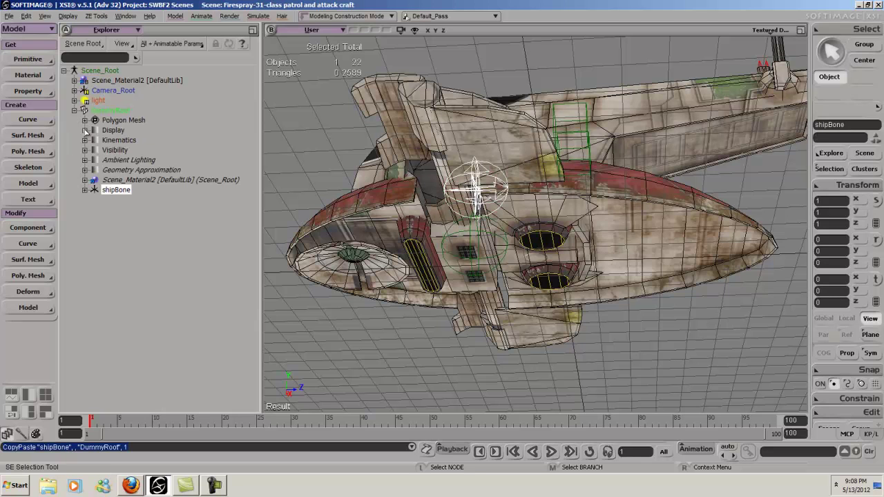
left_click(166, 45)
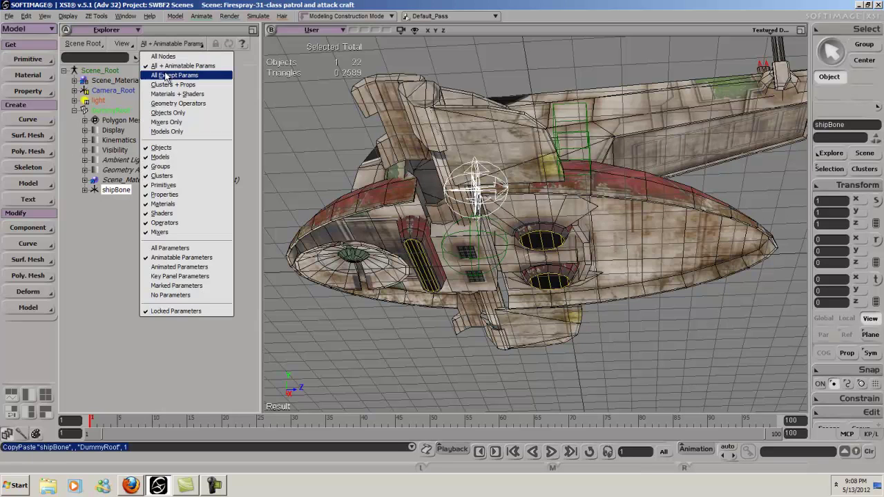
left_click(172, 115)
left_click(85, 110)
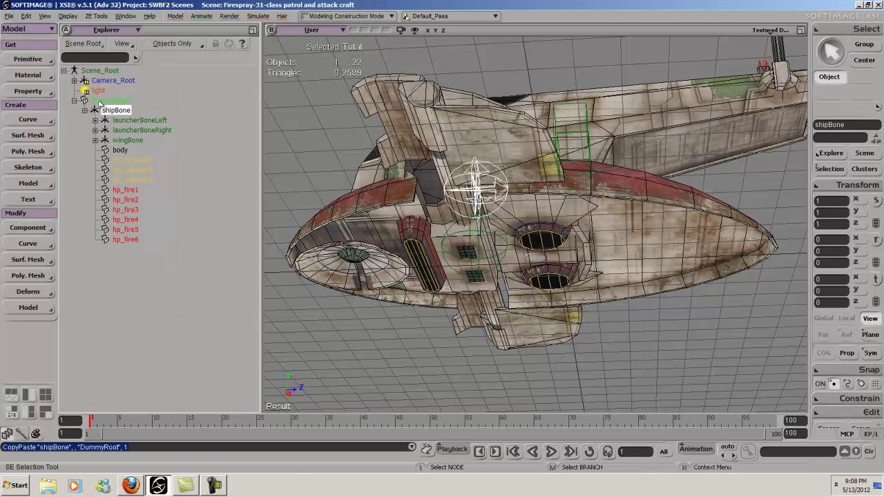
right_click(119, 111)
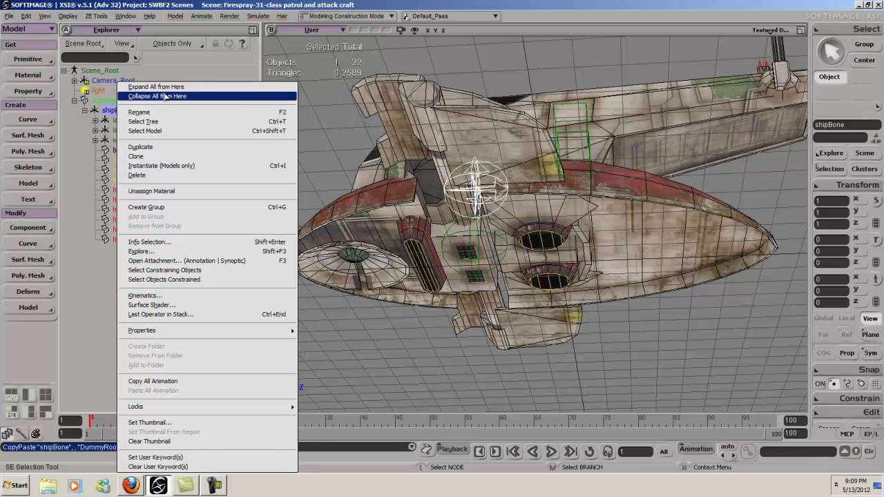
left_click(163, 87)
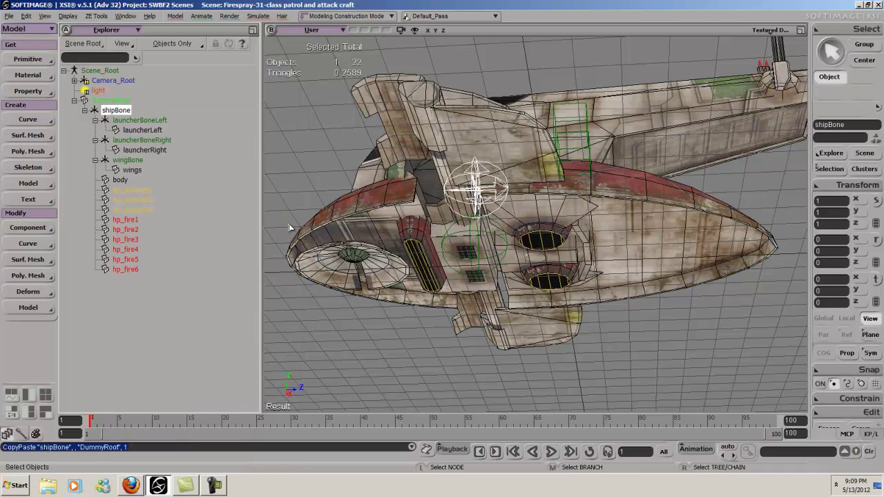
Step: Clear the selection and examine the assembled ship from several sides
key("s")
right_click_drag(318, 216, 555, 198)
key("space")
left_click(706, 163)
key("s")
right_click_drag(607, 223, 579, 262)
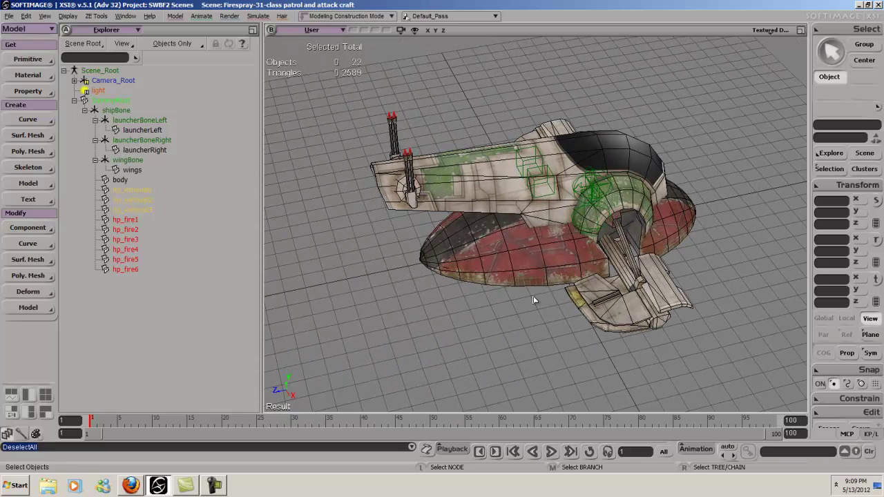
key("s")
right_click_drag(509, 302, 725, 232)
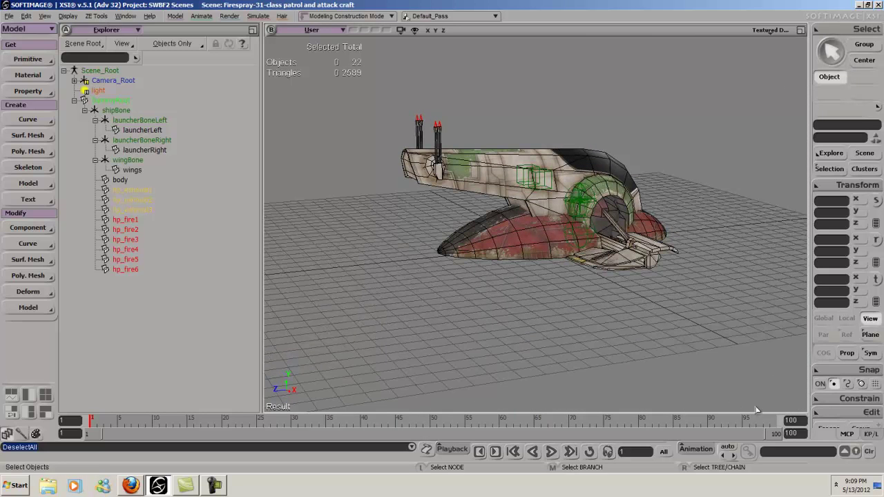
Step: Set the timeline's end frame to 200
left_click(802, 421)
type("200")
key("Return")
Step: Examine the ship, its wings and its launchers from above, the front and both sides
right_click_drag(552, 290, 738, 344)
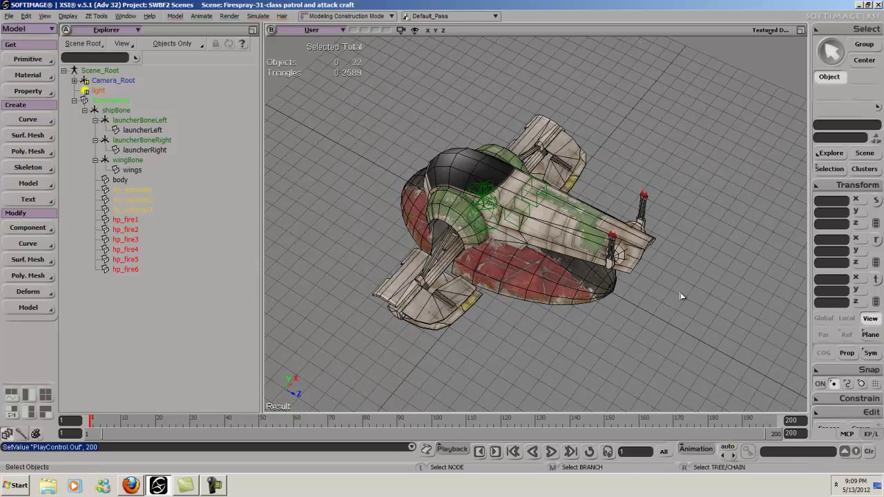
key("s")
right_click_drag(535, 219, 481, 266)
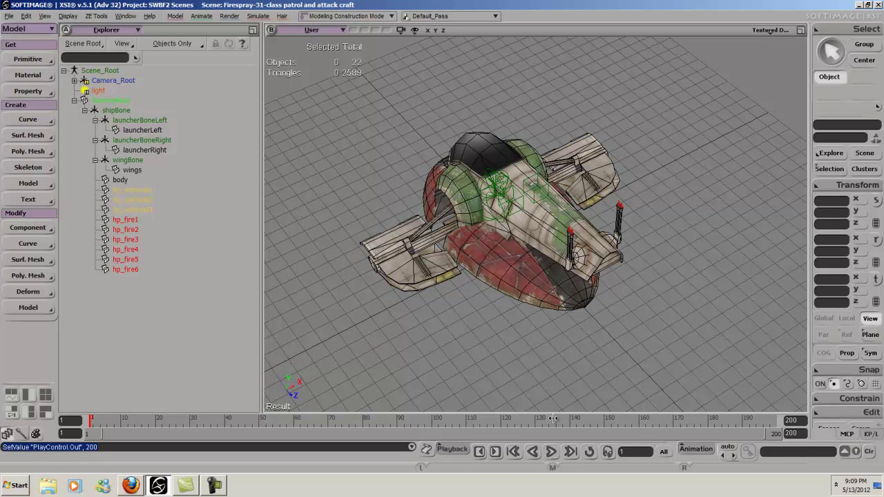
key("s")
right_click_drag(633, 378, 611, 320)
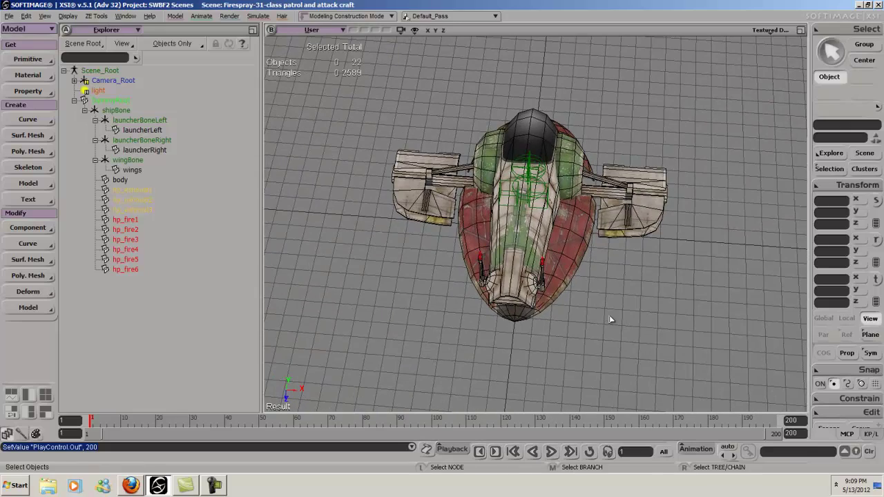
key("s")
right_click_drag(561, 266, 613, 289)
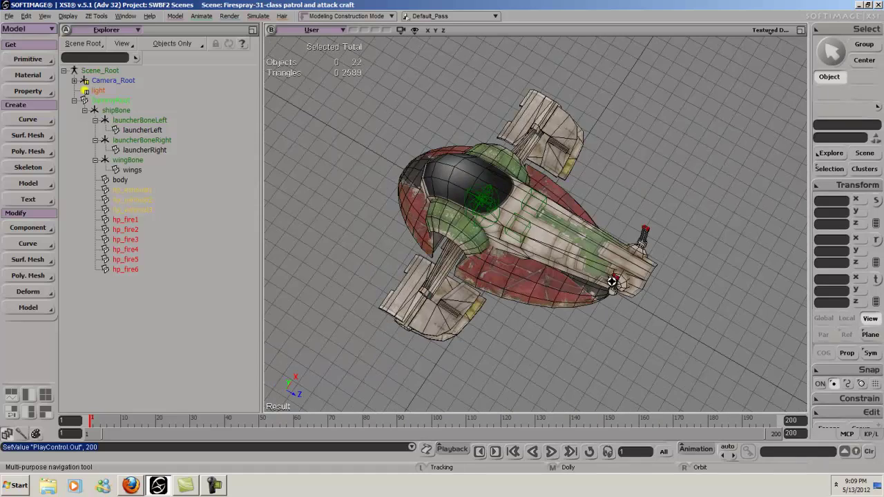
key("s")
right_click_drag(691, 292, 622, 295)
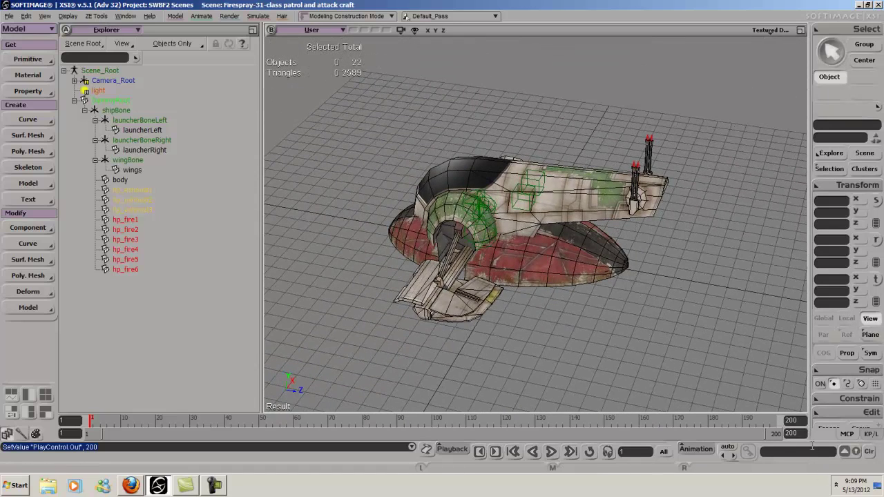
key("s")
middle_click_drag(637, 310, 600, 309)
mouse_move(600, 309)
right_mouse_down()
mouse_move(525, 267)
mouse_move(425, 182)
mouse_move(603, 294)
right_mouse_up()
key("s")
middle_click_drag(604, 294, 553, 247)
right_click_drag(553, 246, 549, 213)
Step: Try rotating shipBone about 92 degrees around the X axis with its child objects, and undo the rotation
left_click(596, 172)
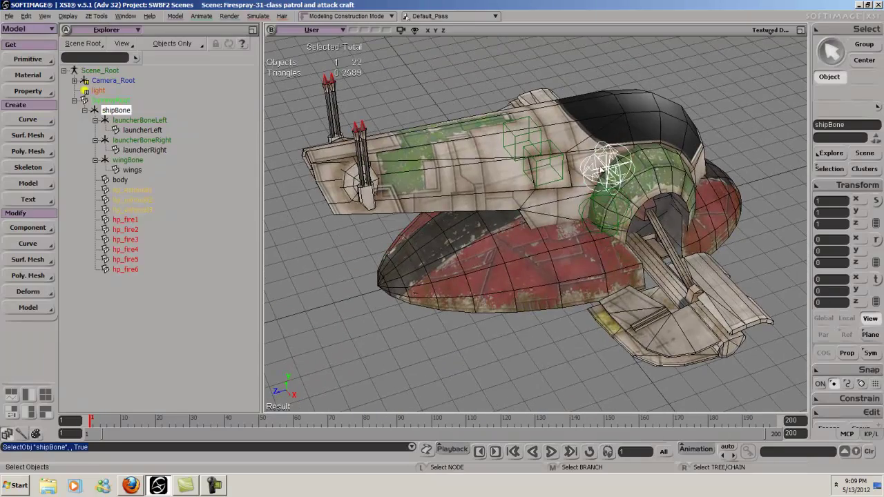
right_click_drag(571, 171, 570, 187)
key("c")
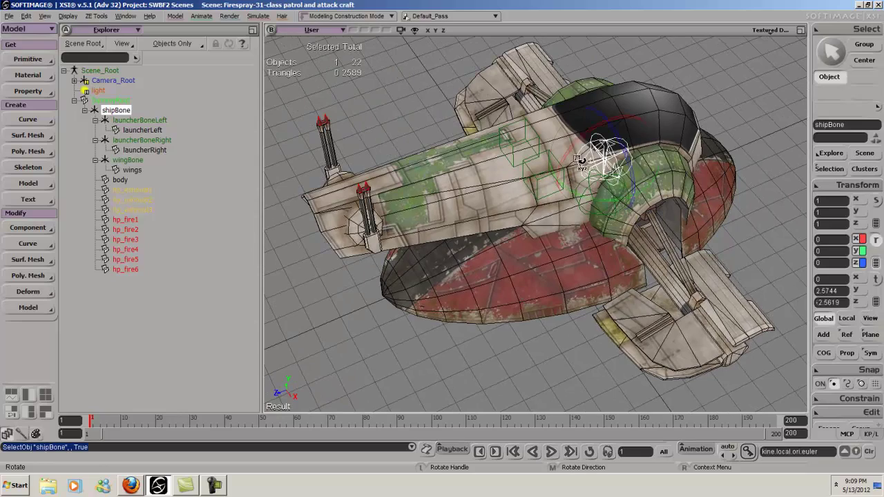
left_click_drag(584, 137, 543, 224)
key("s")
right_click_drag(673, 178, 794, 96)
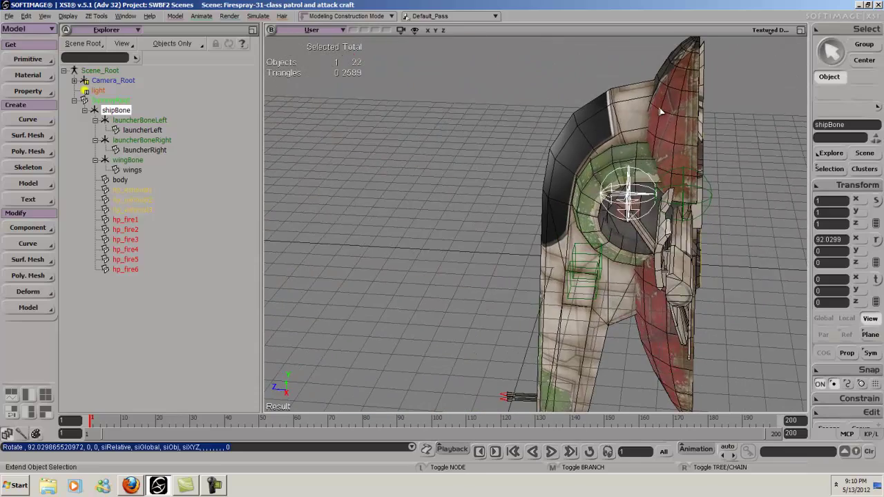
key("ctrl+z")
Step: Move the playhead to frame 100 and on to frame 150
right_click_drag(316, 250, 483, 334)
left_click(437, 420)
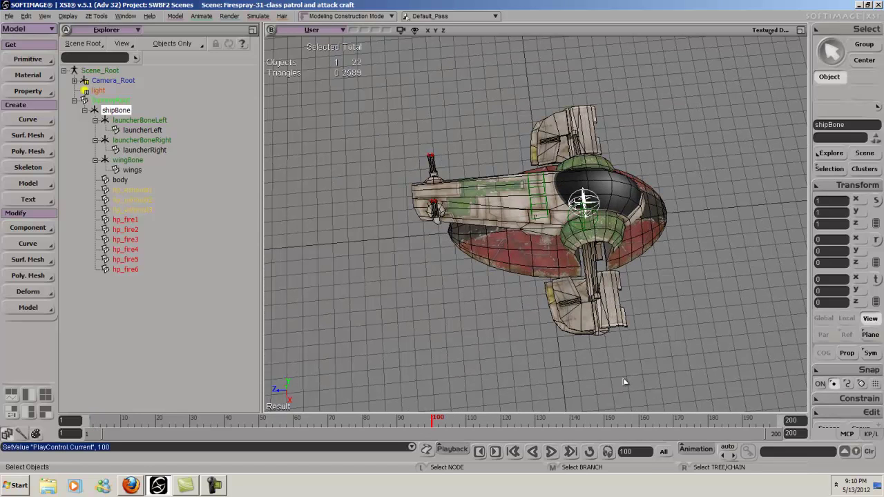
left_click(610, 418)
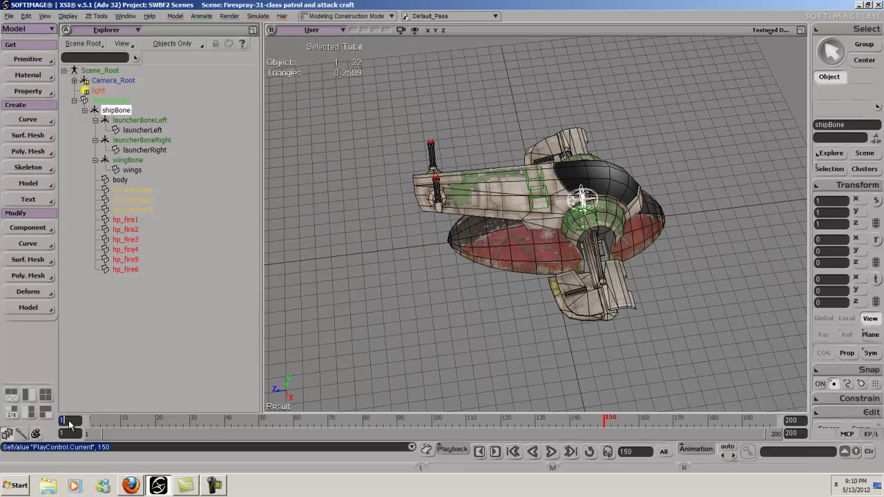
Step: Set the timeline's start frame to 0 and move the playhead to frame 0
type("0")
key("Return")
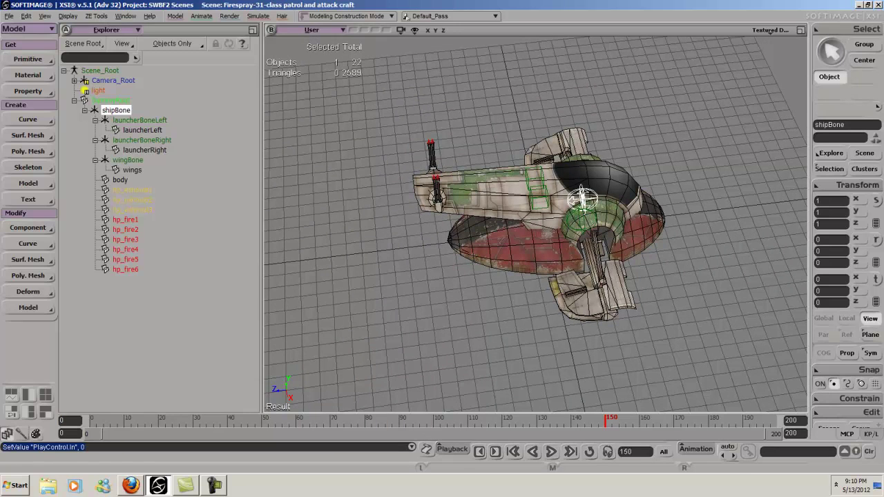
key("s")
right_click_drag(460, 279, 423, 277)
left_click(91, 422)
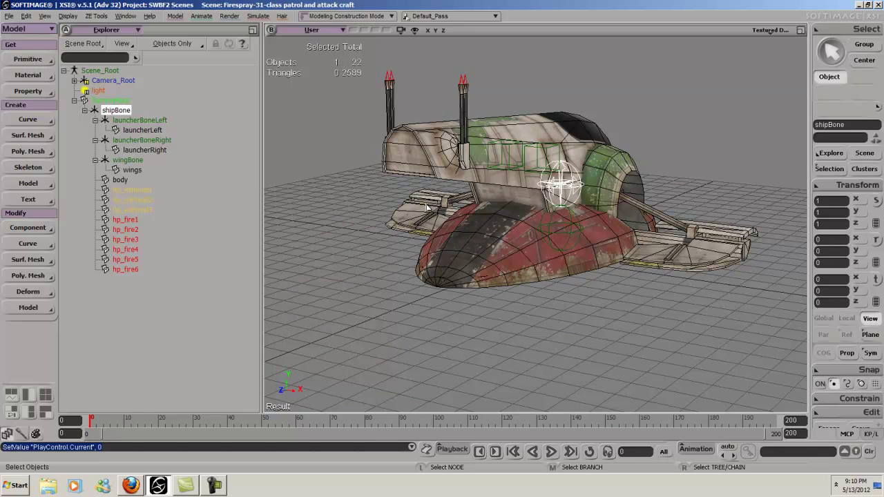
Step: Add launcherBoneLeft, launcherBoneRight and wingBone to the selection alongside shipBone
left_click(161, 121, "ctrl")
left_click(163, 141, "ctrl")
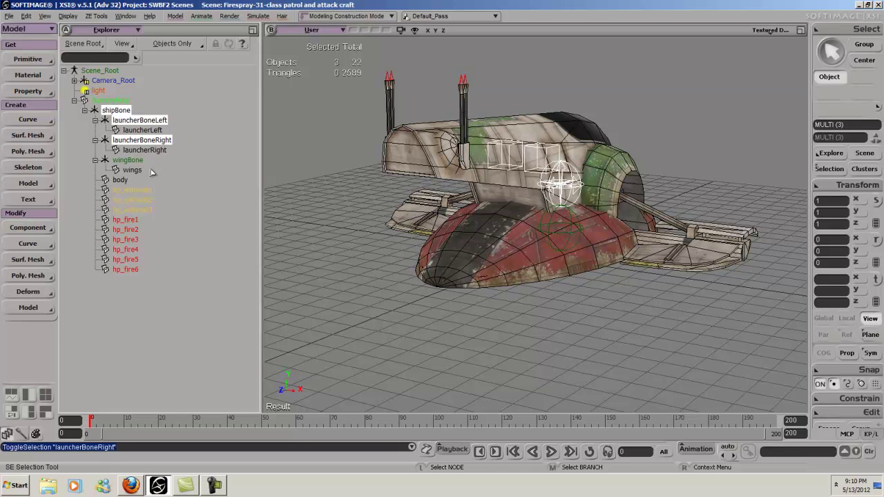
left_click(143, 163, "ctrl")
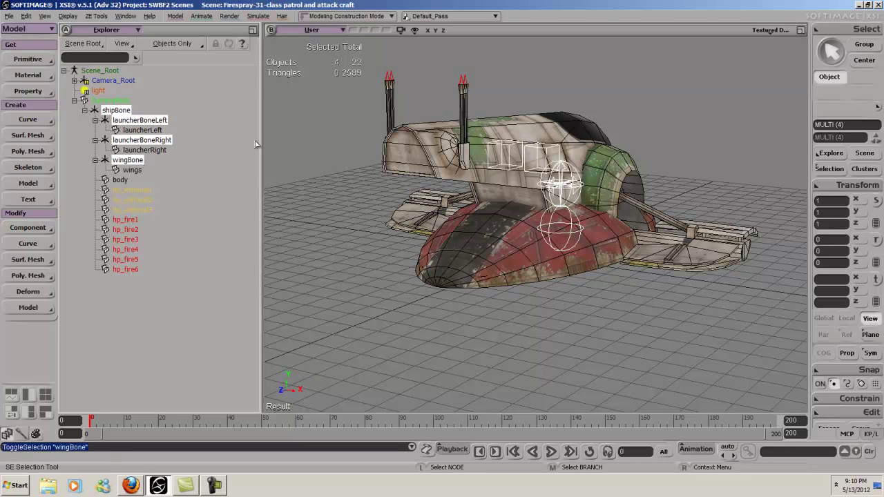
Step: Add hp_exhaust1 to hp_exhaust3 and hp_fire1 to hp_fire6 to the selected bones
key("s")
middle_click_drag(410, 139, 468, 139)
right_click_drag(468, 139, 492, 154)
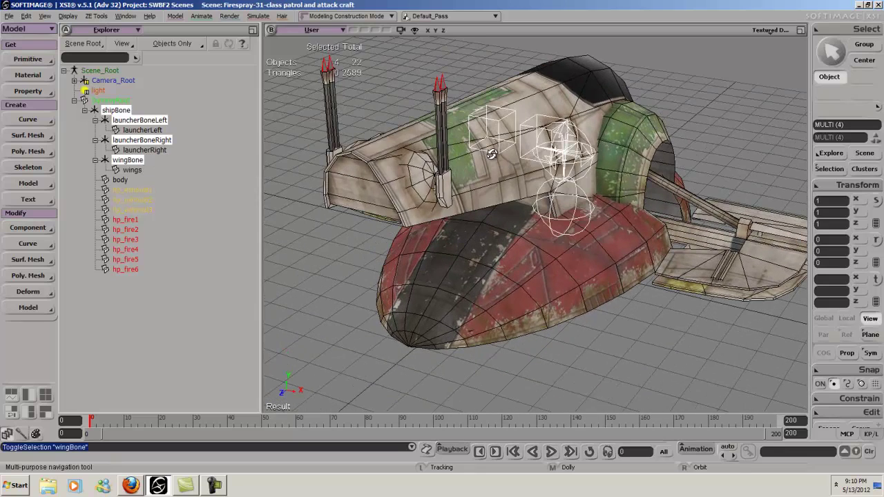
left_click(145, 191, "ctrl")
left_click(143, 210, "ctrl")
left_click(141, 202, "ctrl")
double_click(131, 223, "ctrl")
left_click(132, 234, "ctrl")
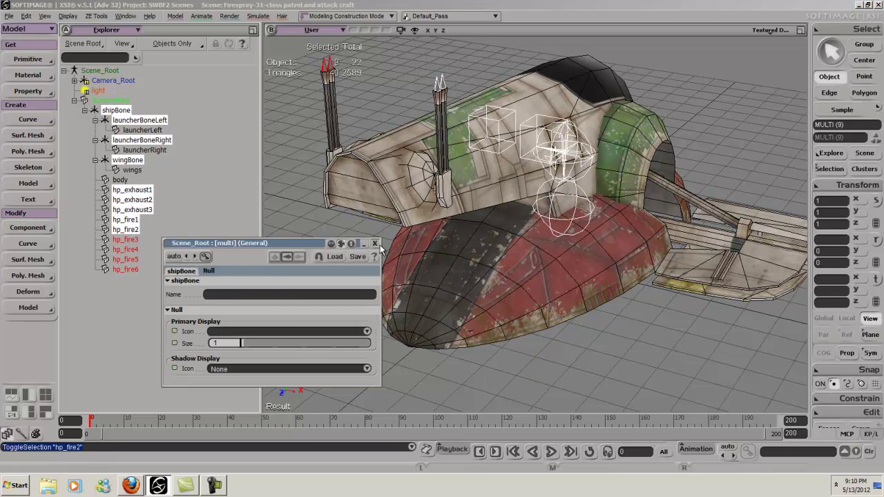
key("Escape")
left_click(135, 239, "ctrl")
left_click(135, 250, "ctrl")
left_click(134, 260, "ctrl")
left_click(134, 269, "ctrl")
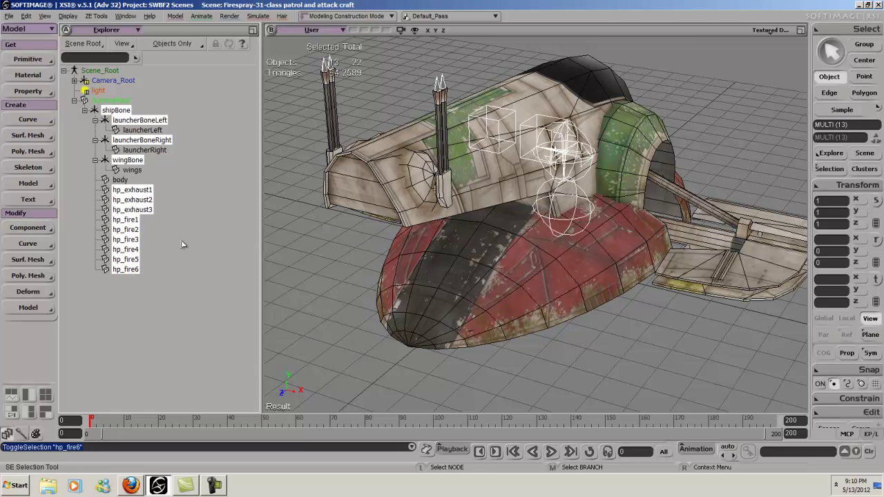
Step: Key the translation of the selected bones and hardpoints at frame 0
key("s")
right_click_drag(558, 119, 512, 186)
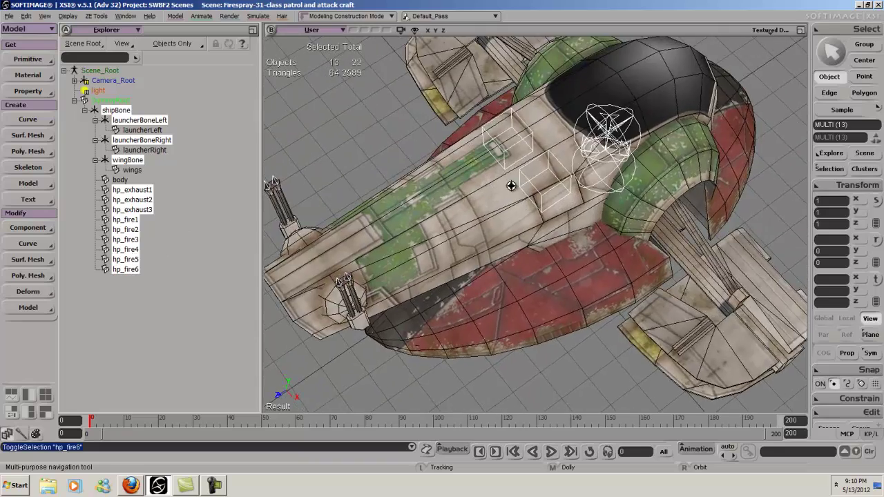
middle_click_drag(511, 185, 657, 131)
right_click_drag(657, 130, 540, 192)
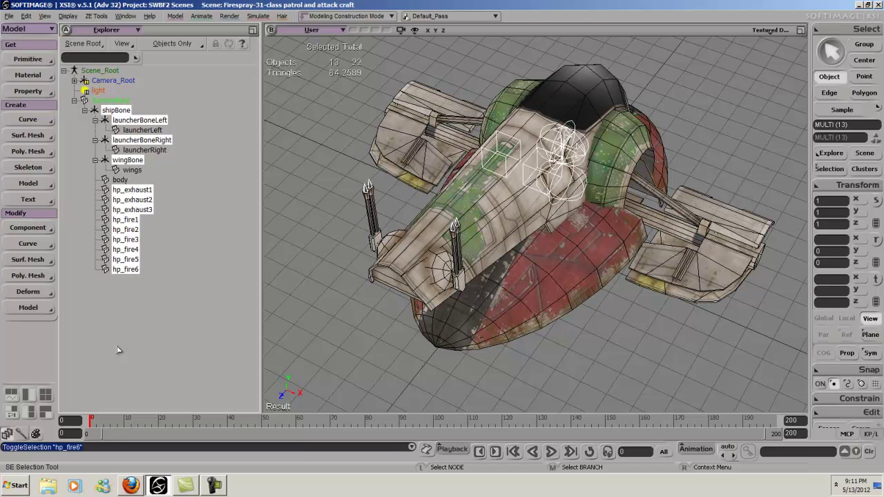
key("s")
right_click_drag(501, 294, 427, 295)
key("v")
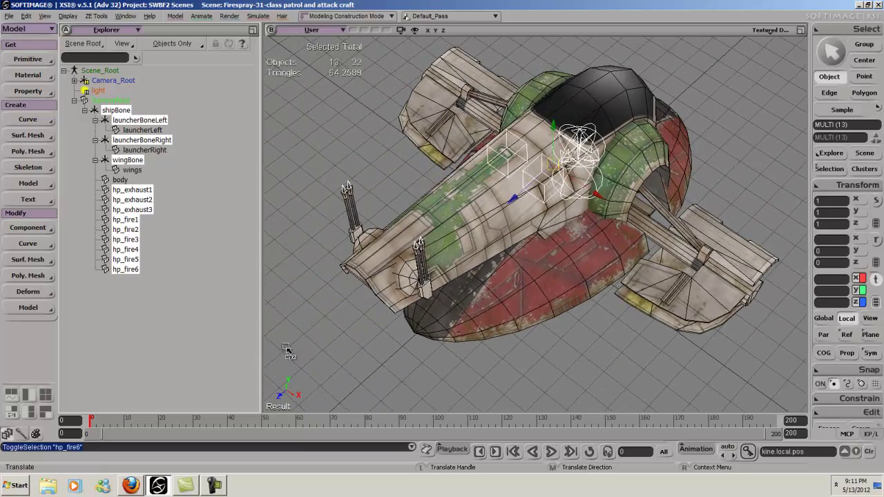
key("c")
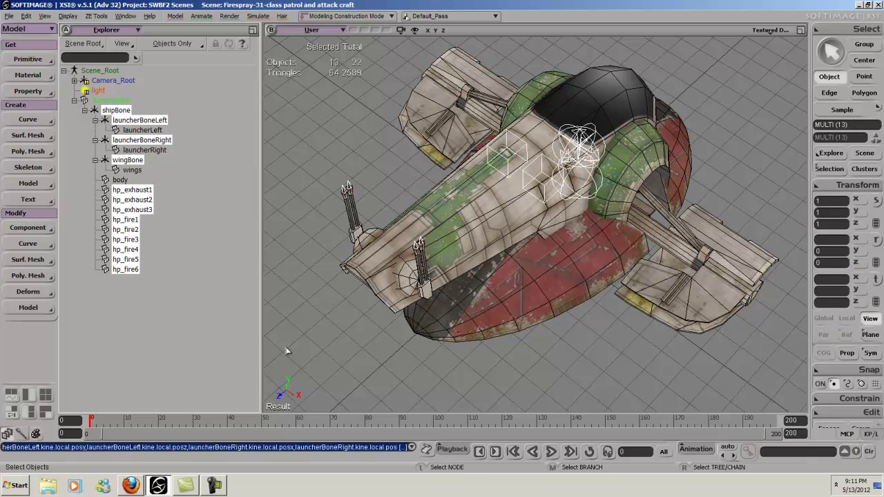
key("space")
Step: Key the rotation and translation of the selected bones and hardpoints at frame 1
key("period")
key("c")
key("k")
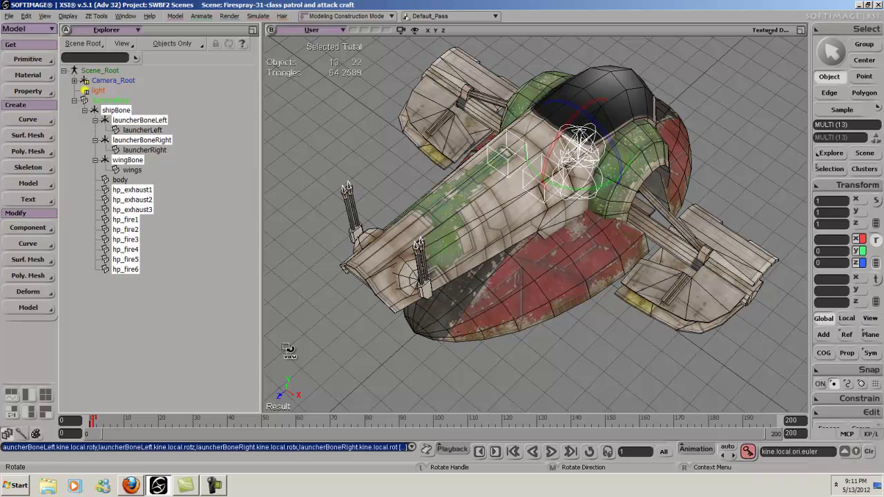
key("v")
key("k")
key("space")
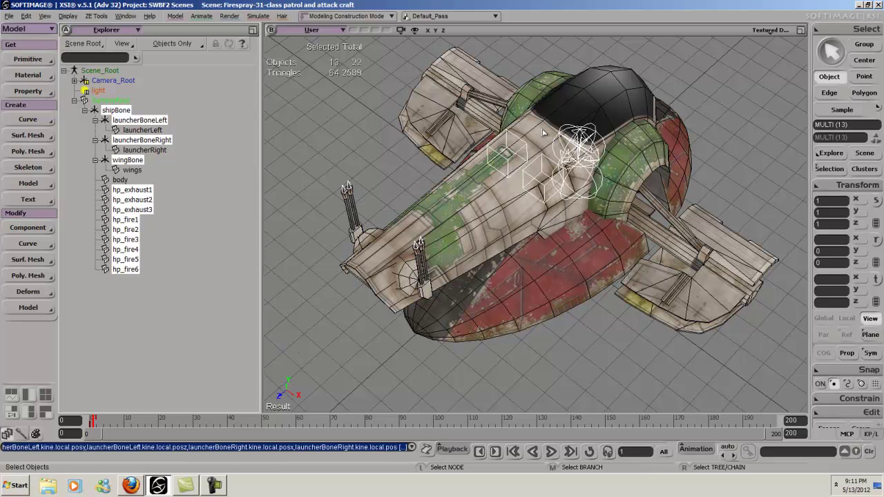
Step: Rotate shipBone to 90 degrees about X at frame 150 and key its rotation there
left_click(581, 140)
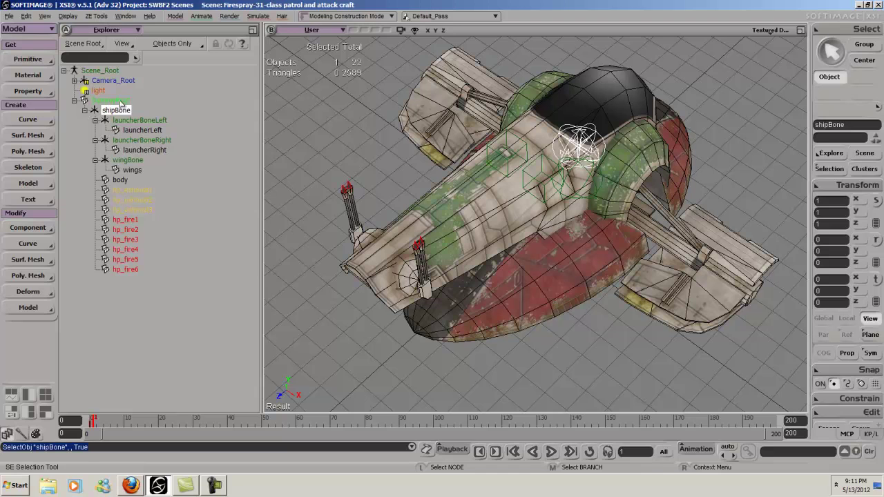
left_click(605, 421)
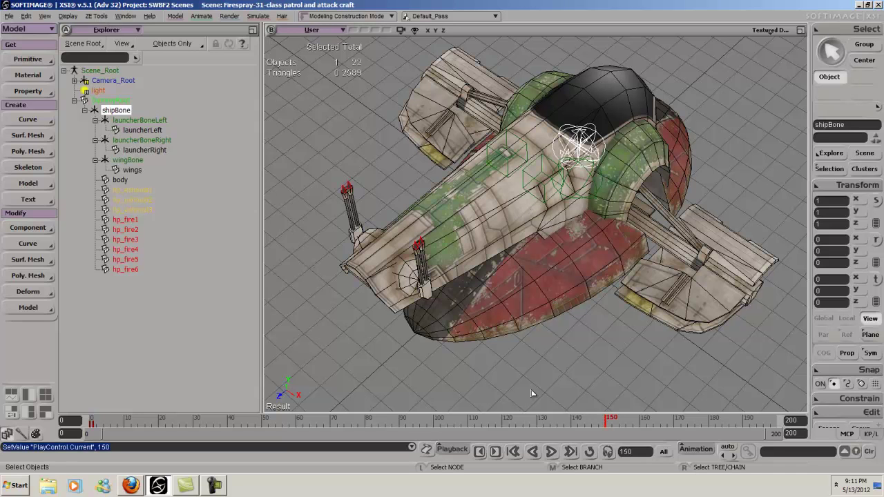
key("c")
left_click_drag(558, 133, 554, 144)
left_click(842, 240)
type("90")
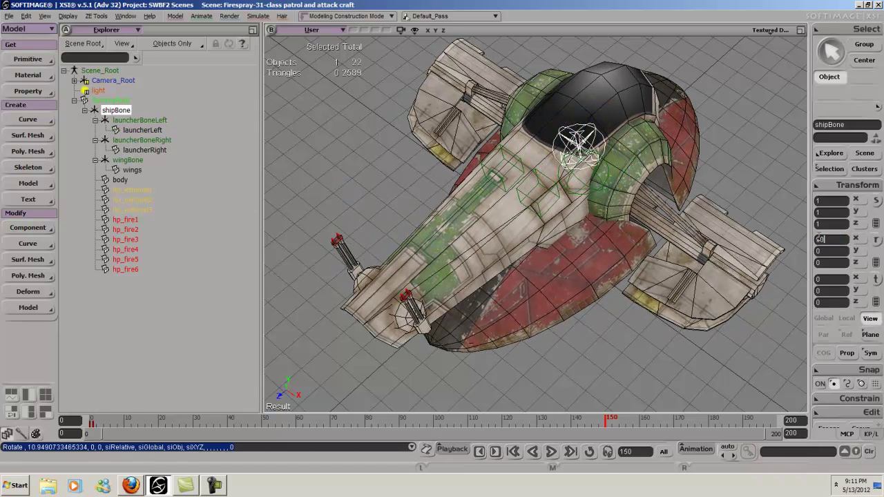
key("Return")
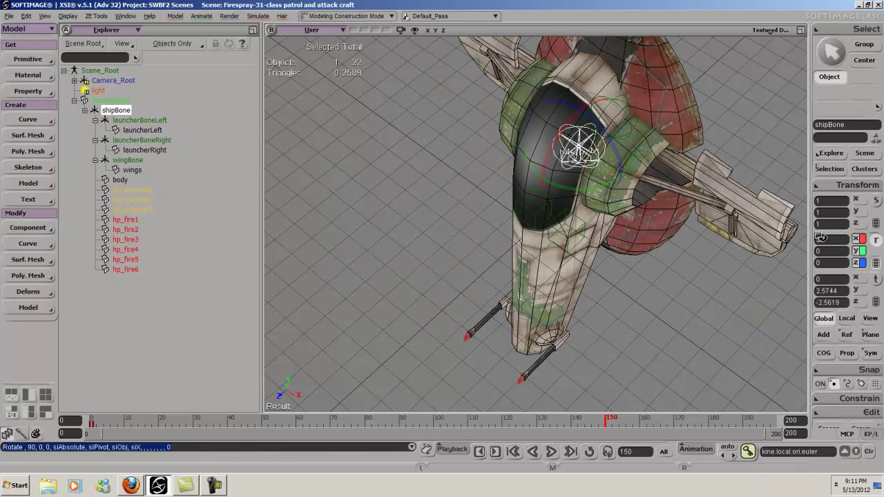
key("k")
key("space")
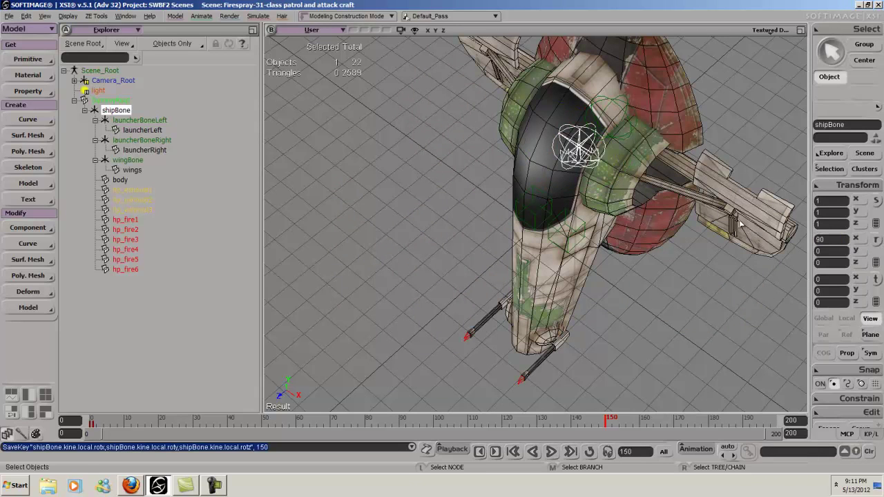
Step: Scrub back through frames 140, 120 and 110 to examine the ship's rotation from the side
key("s")
right_click_drag(736, 227, 795, 123)
right_click_drag(741, 123, 682, 244)
left_click(574, 420)
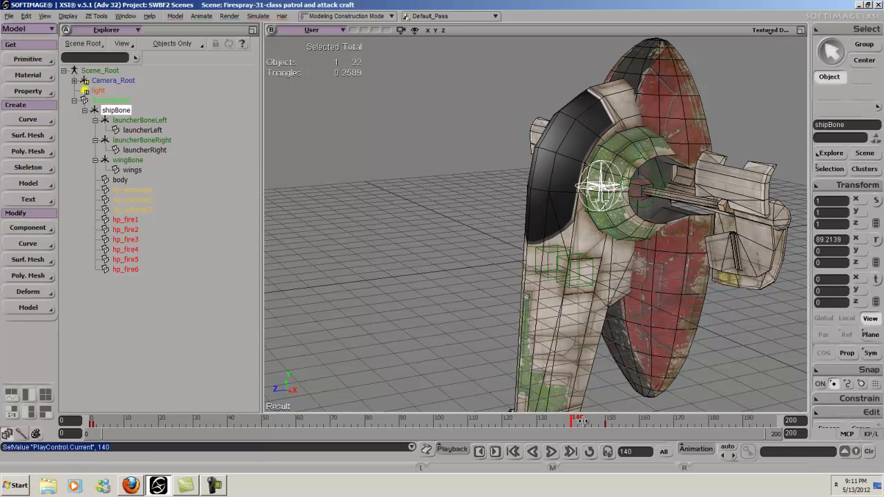
left_click(503, 421)
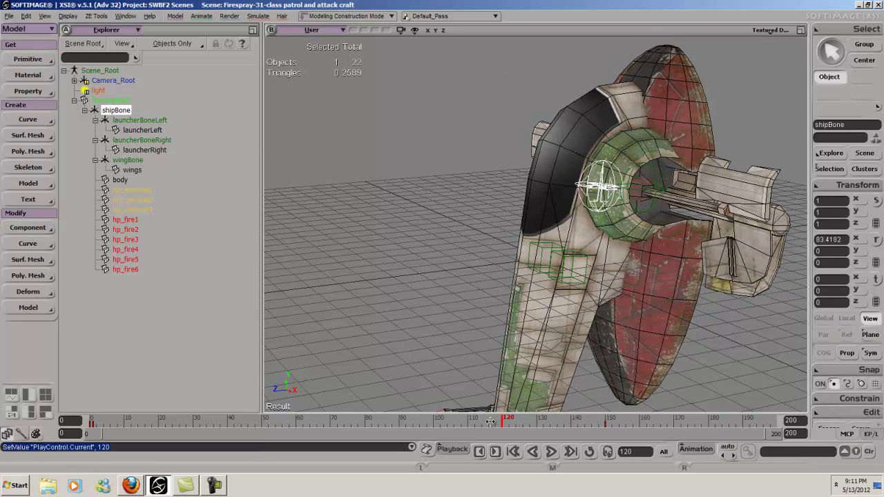
left_click(471, 420)
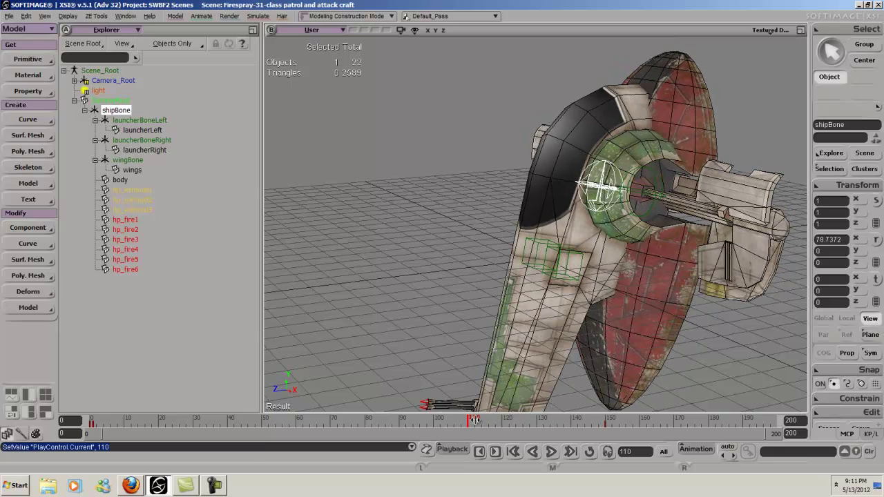
Step: Select the body mesh, inspect the strip on the wing flap up close, and return to frame 0
left_click(731, 250)
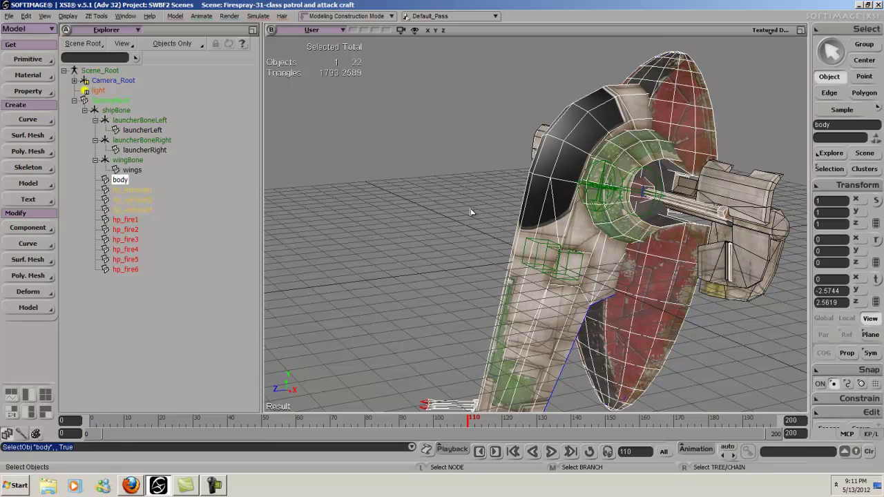
key("s")
right_click_drag(488, 211, 583, 259)
right_click_drag(573, 267, 594, 246)
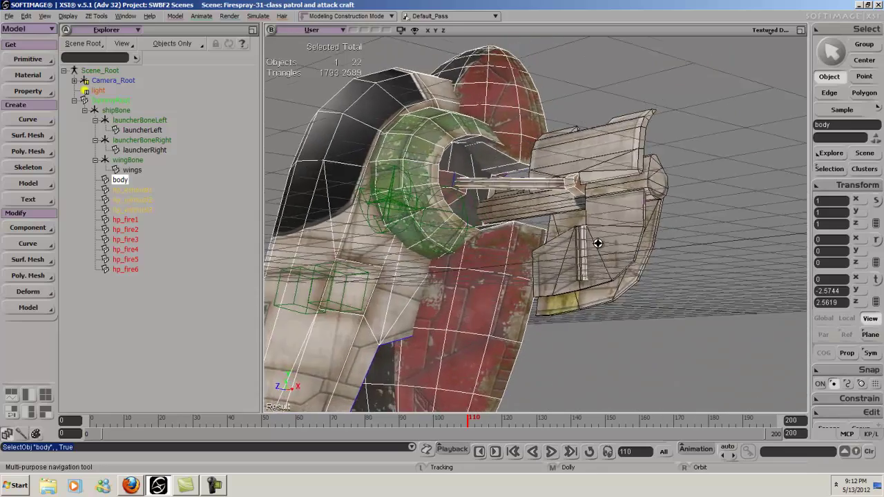
middle_click_drag(594, 246, 573, 262)
key("shift+comma")
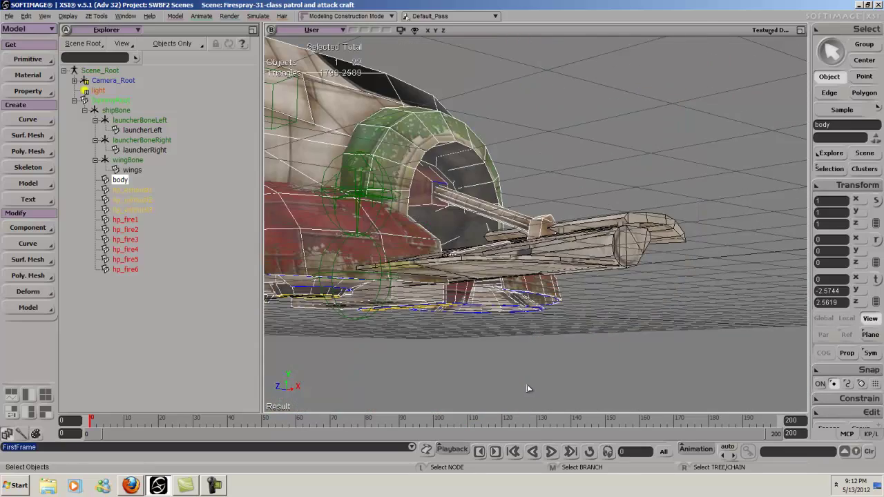
Step: Extract the polygons of the raised strip on the wing flap from body into a separate mesh, deleting the originals
key("s")
right_click_drag(512, 229, 601, 200)
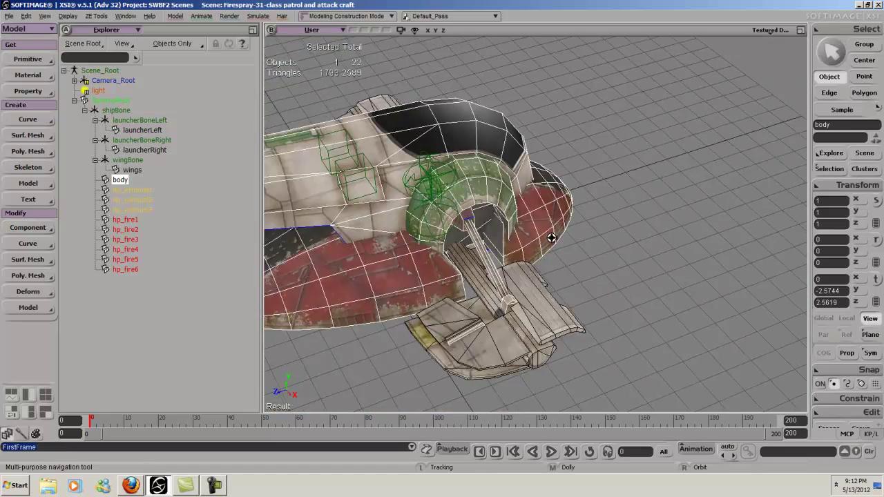
left_click_drag(600, 199, 594, 178)
middle_click_drag(594, 178, 637, 281)
right_click_drag(651, 286, 648, 278)
left_click_drag(648, 279, 622, 294)
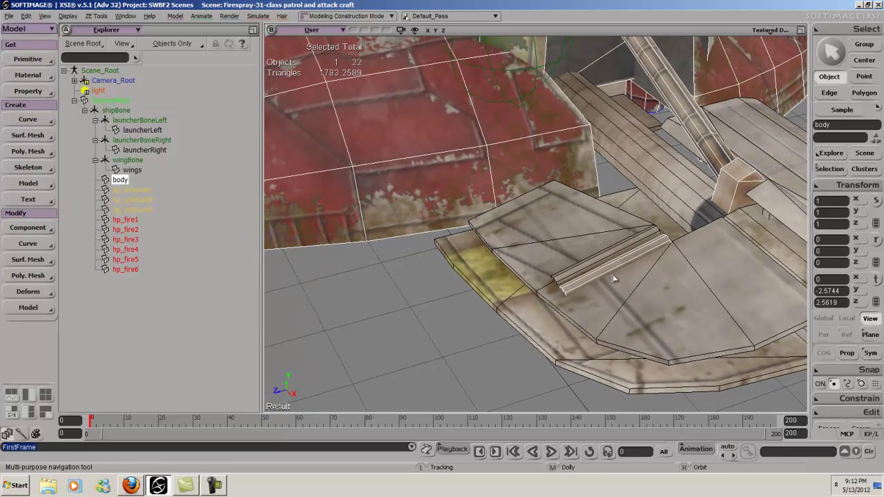
key("u")
left_click(609, 273)
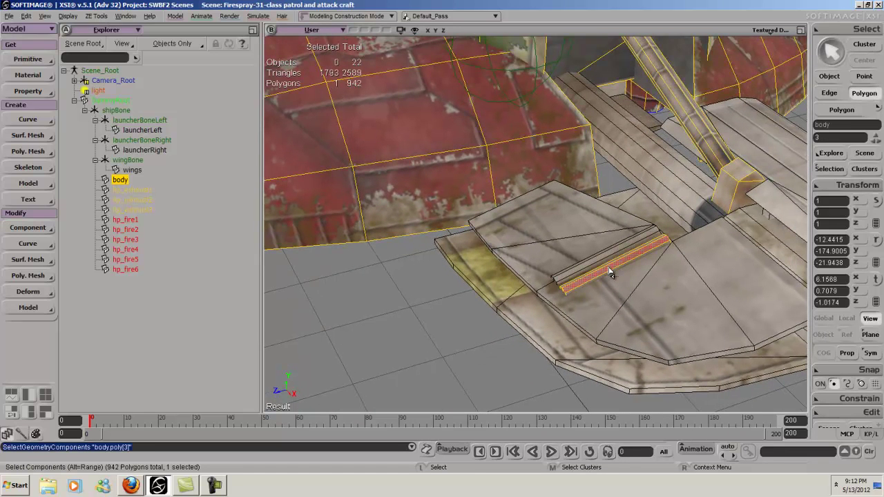
key("shift")
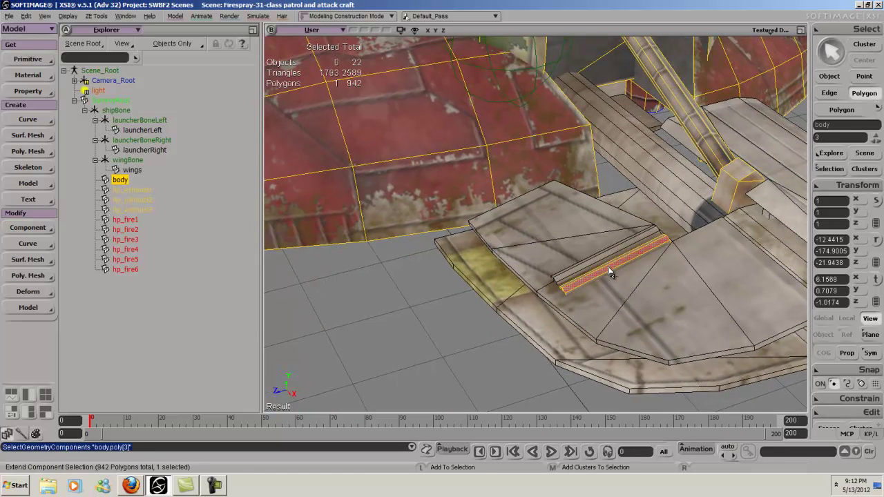
key("shift+=")
right_click(608, 268)
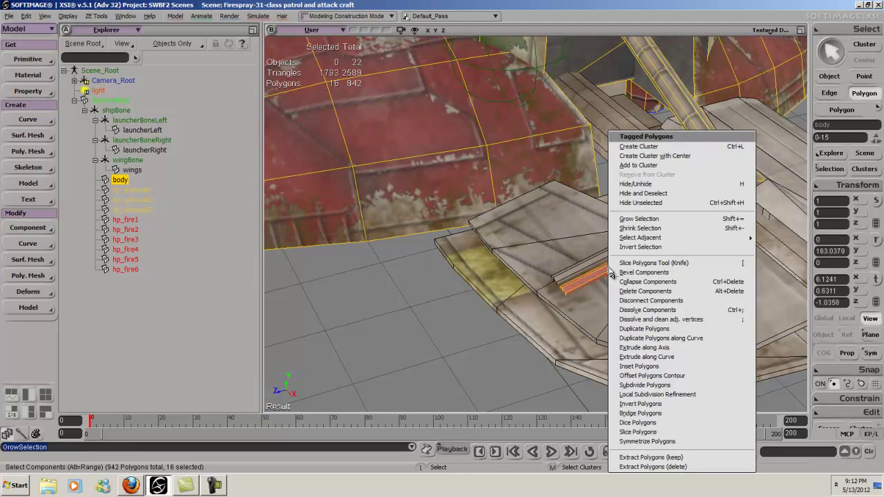
left_click(652, 467)
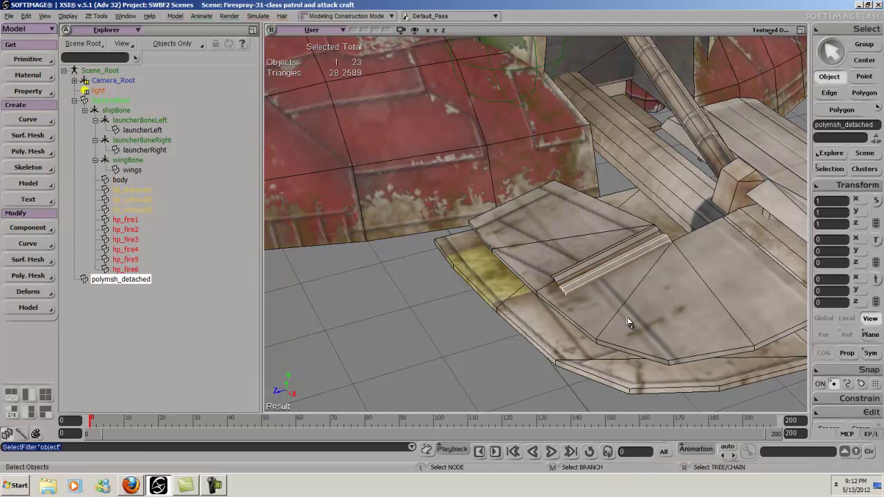
Step: Try moving the detached strip along its local Z axis and undo the move
key("s")
right_click_drag(617, 288, 619, 279)
key("v")
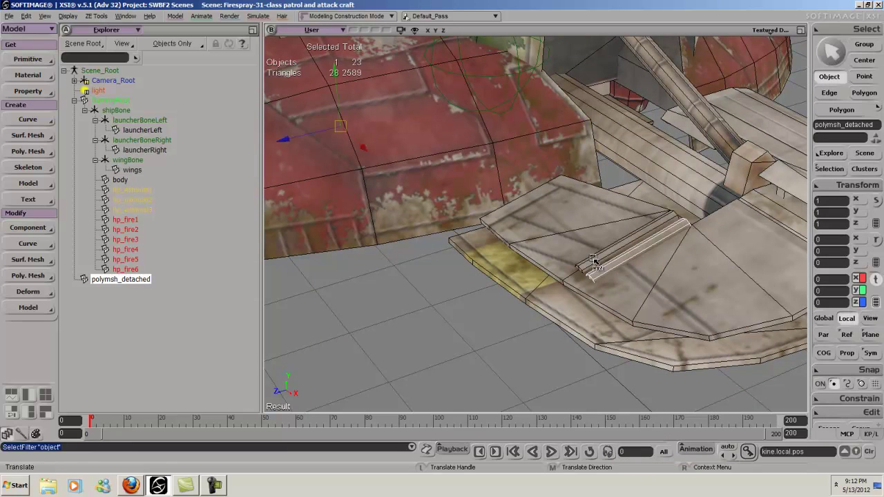
left_click_drag(312, 130, 253, 161)
key("ctrl+z")
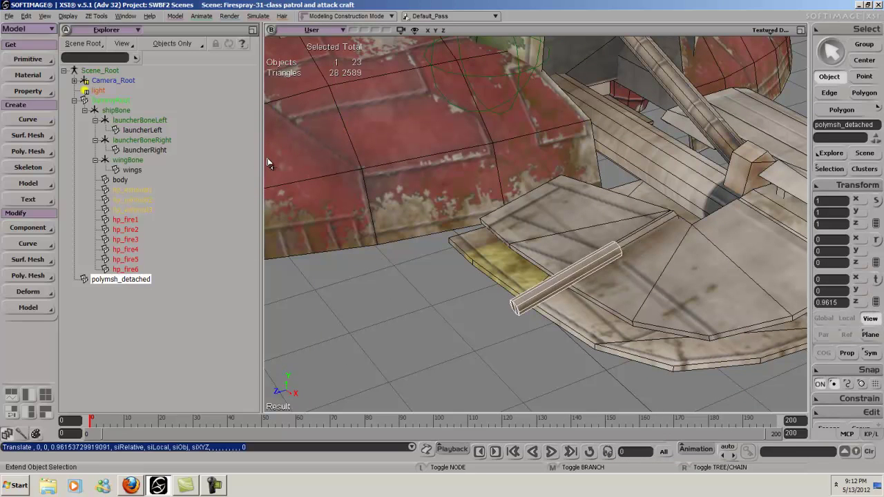
Step: Cut the wings mesh from its parent wingBone
left_click(702, 269, "shift")
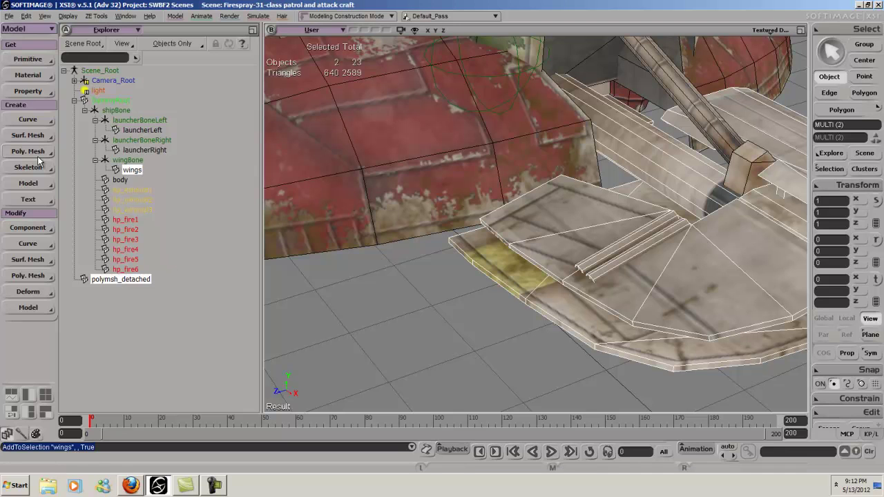
left_click(132, 169)
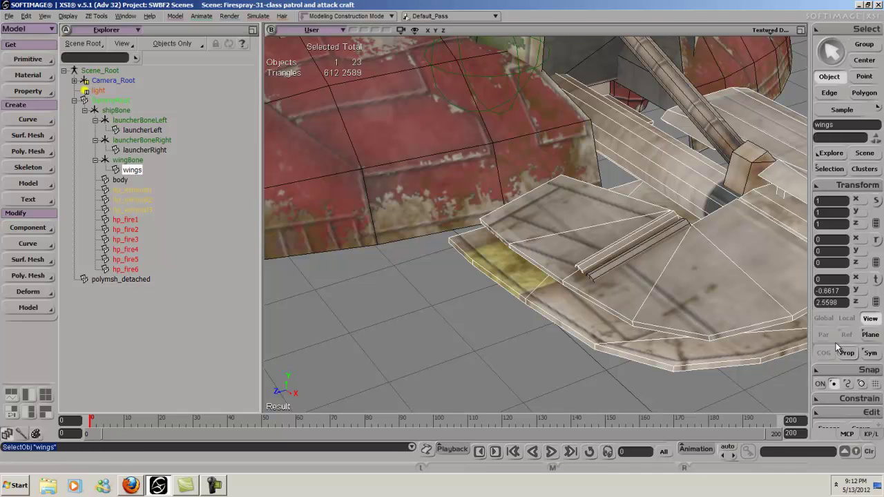
left_click(855, 185)
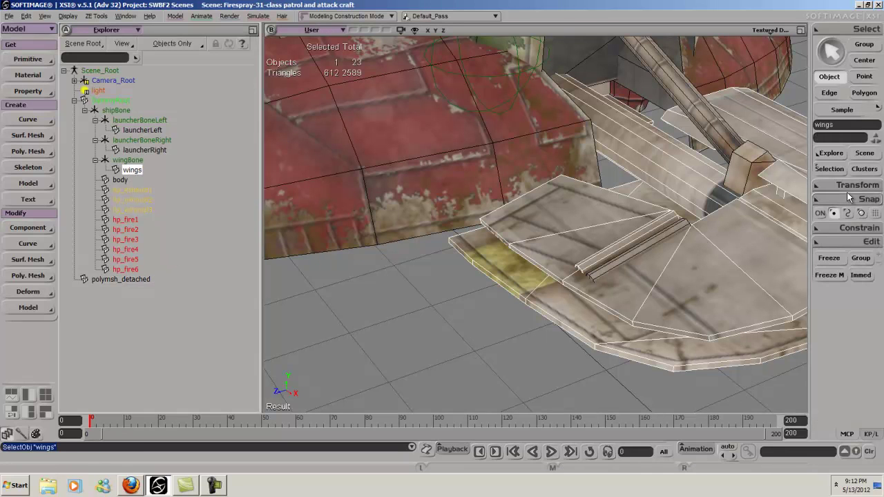
left_click(850, 230)
left_click(865, 245)
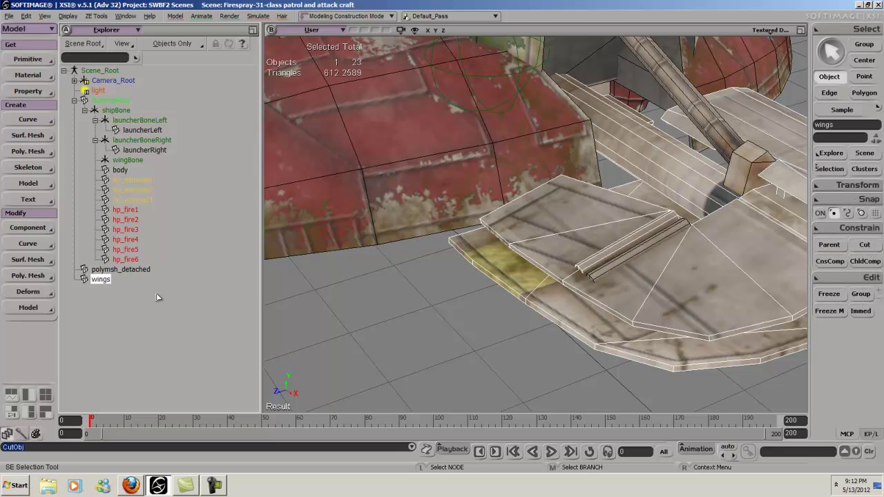
Step: Merge wings and polymsh_detached into one polygon mesh with a tolerance of 0
left_click(147, 270, "ctrl")
left_click(29, 152)
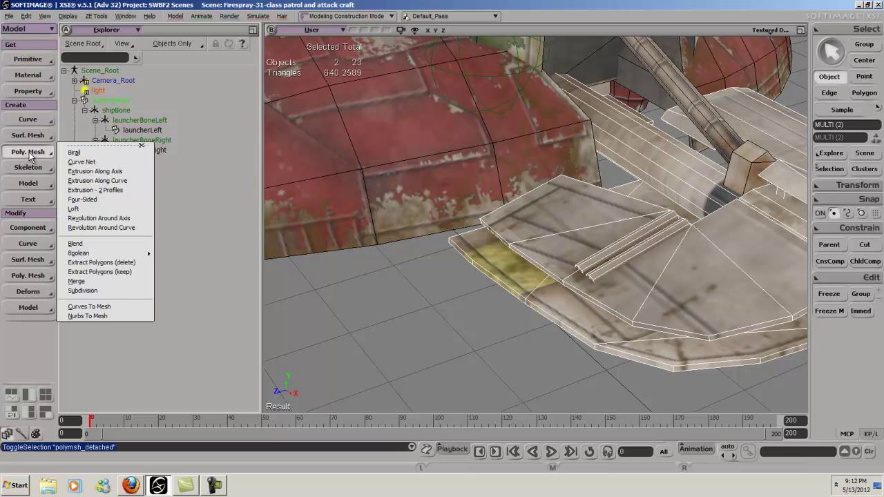
left_click(106, 284)
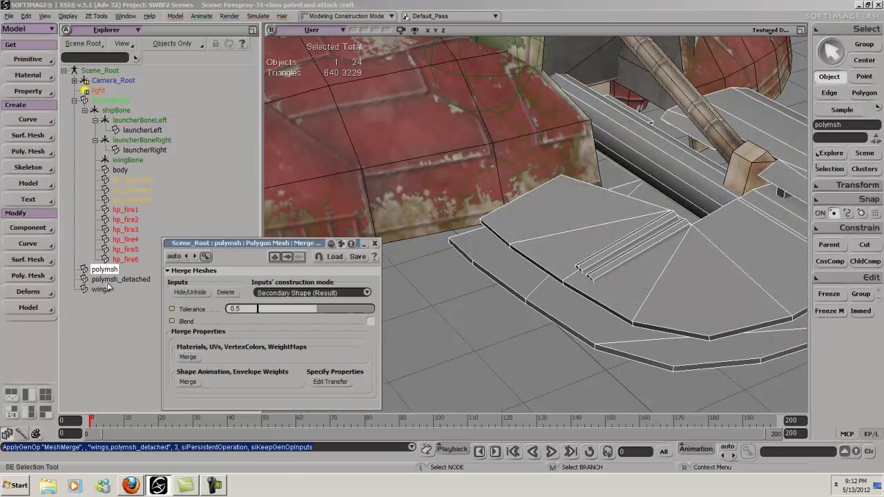
left_click_drag(265, 311, 238, 309)
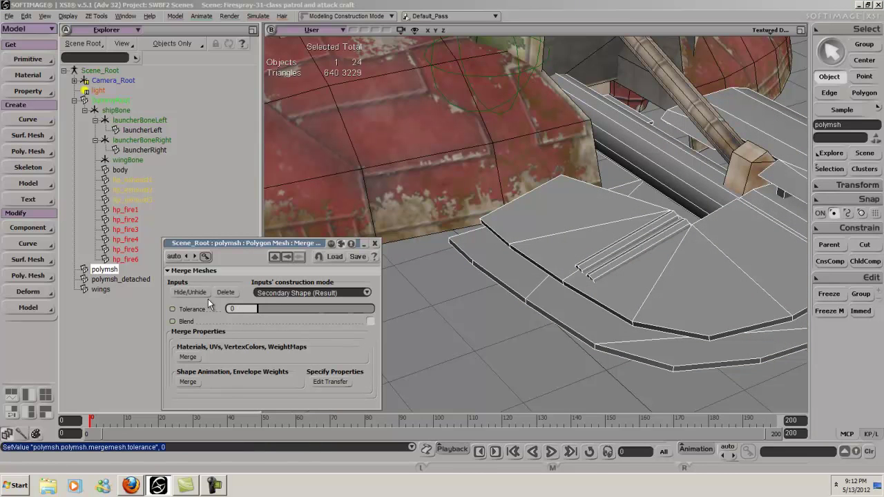
Step: Merge the materials, UVs, shape animation and envelope weights into the new mesh and delete the input meshes
left_click(198, 357)
left_click(199, 384)
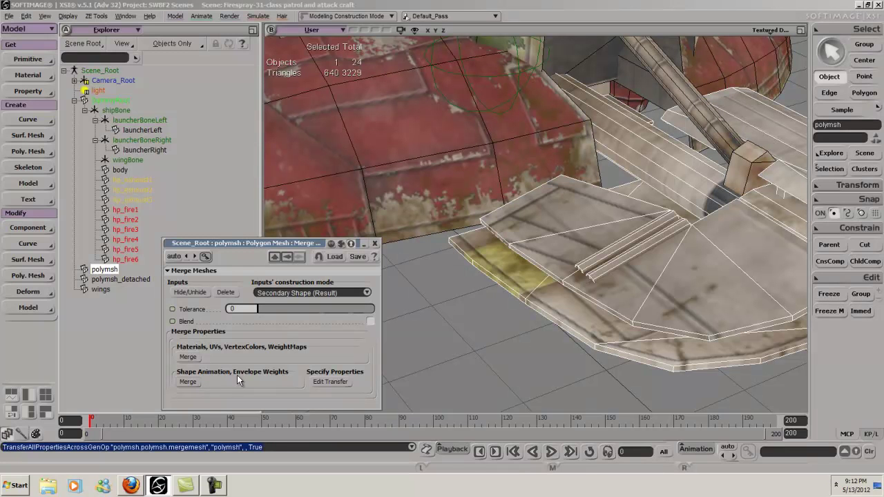
left_click(221, 293)
Step: Rename the merged mesh as wingLeft
left_click(100, 272)
left_click(268, 294)
type("wingLeft")
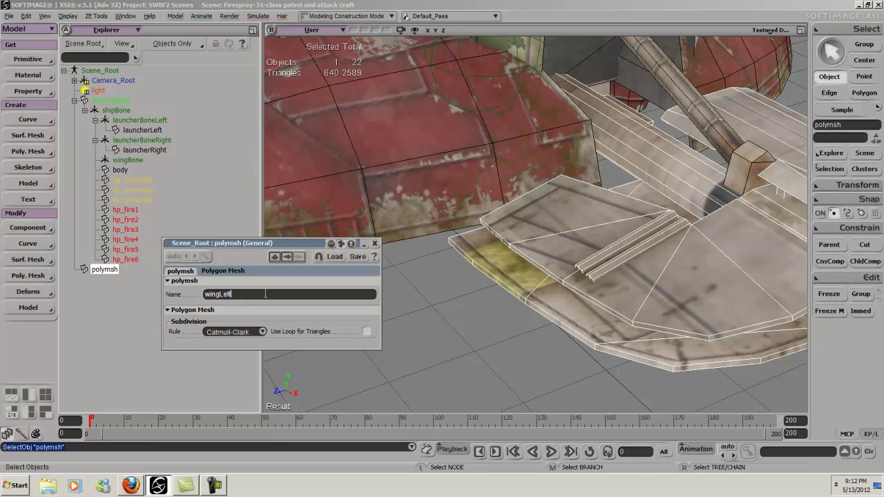
key("Return")
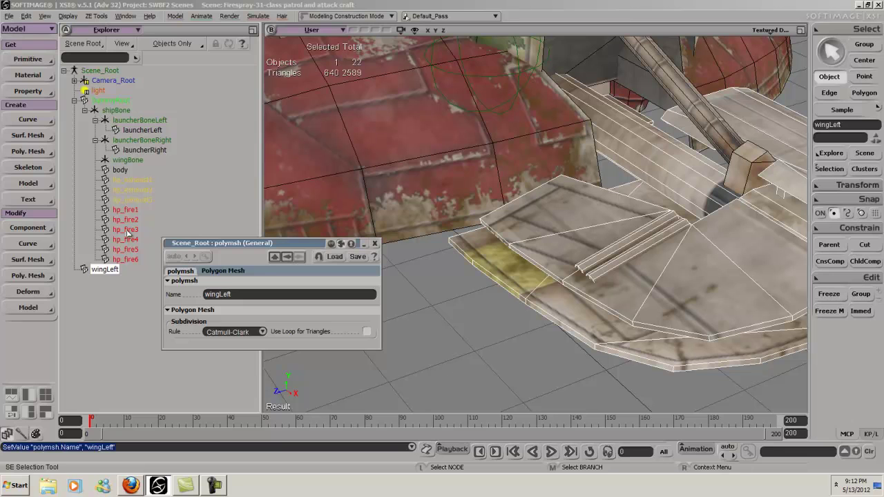
left_click(375, 244)
Step: Parent the merged mesh under wingBone and rename it as wings
left_click_drag(109, 272, 139, 161)
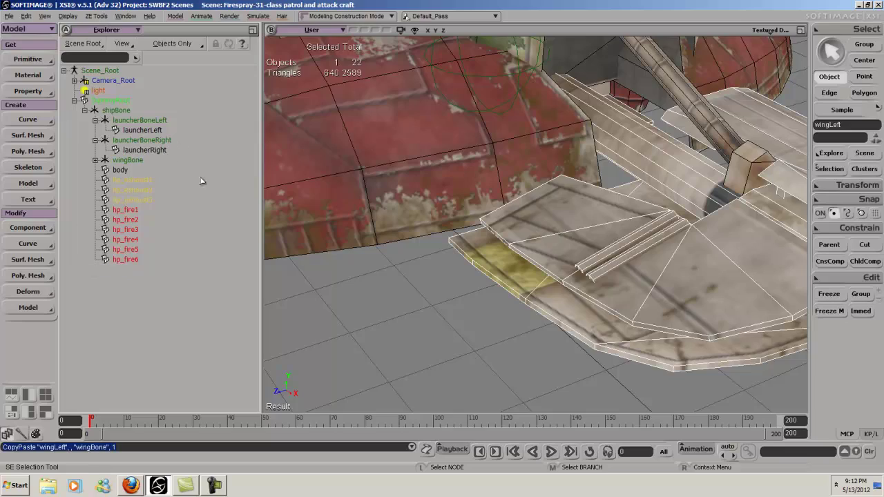
right_click_drag(399, 279, 493, 246)
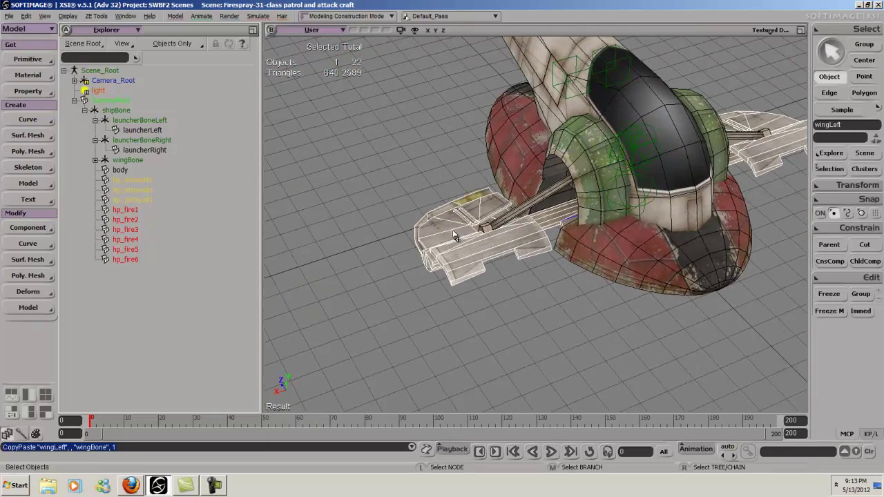
left_click(96, 161)
left_click(150, 170)
key("Return")
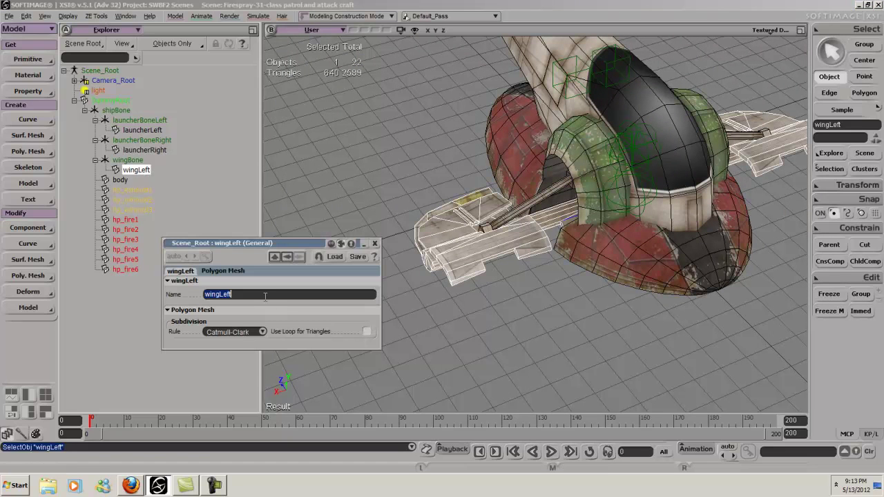
type("wings")
key("Return")
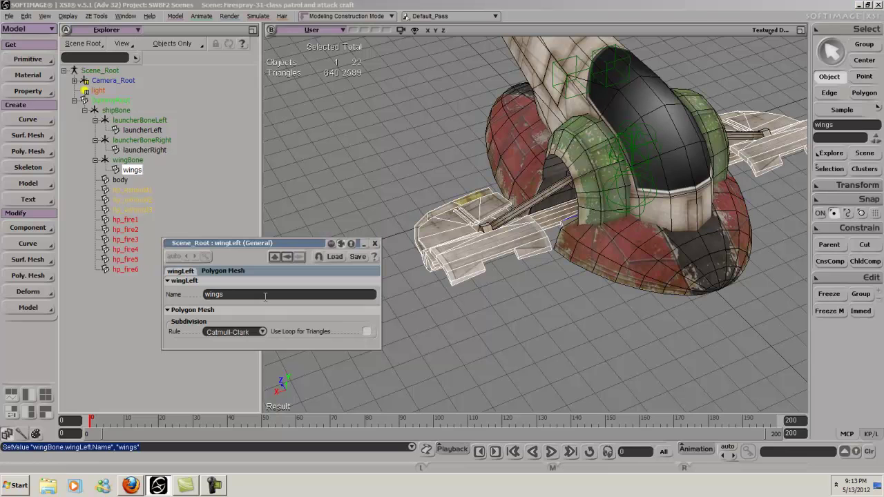
left_click(374, 243)
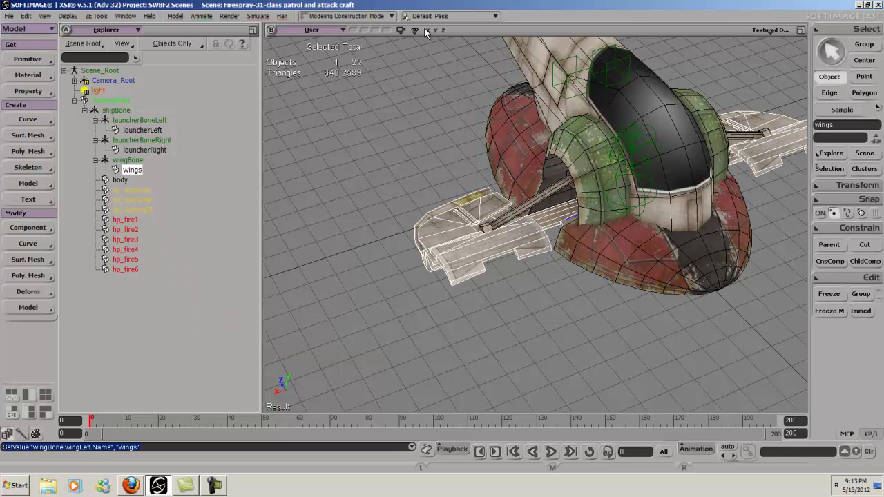
Step: Set a rotation key on shipBone at frame 100
left_click_drag(537, 197, 576, 421)
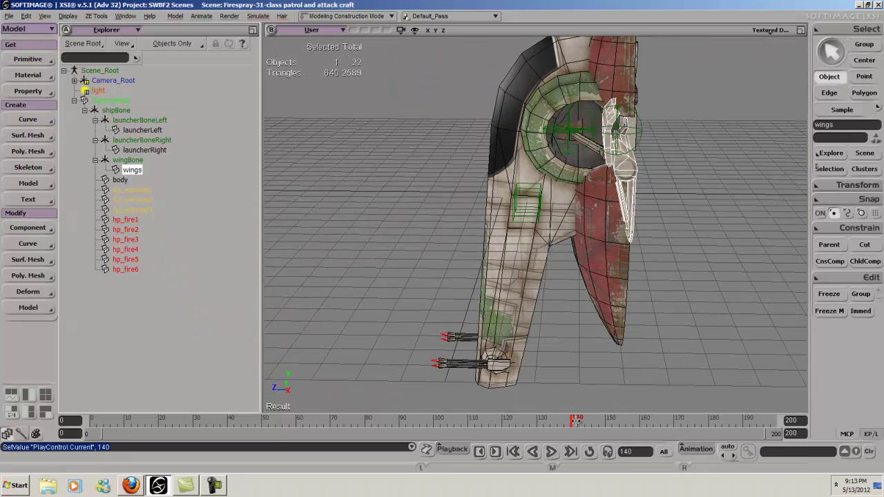
left_click(564, 140)
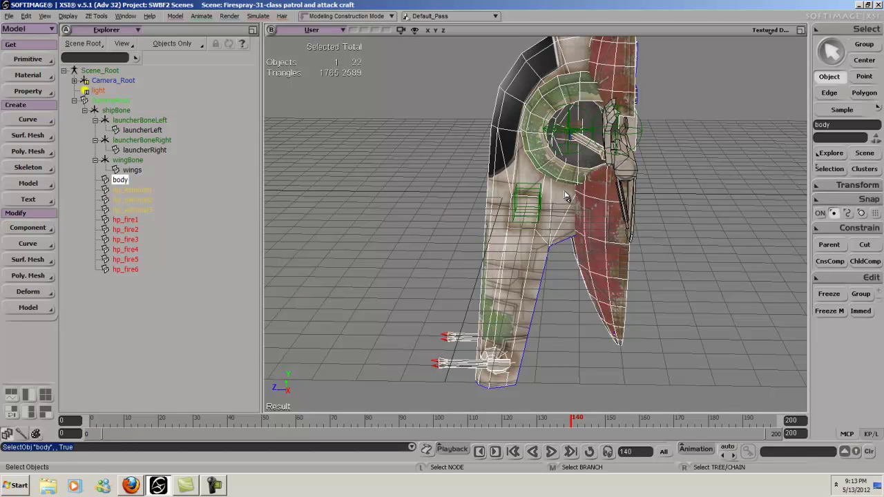
key("s")
right_click_drag(578, 140, 498, 137)
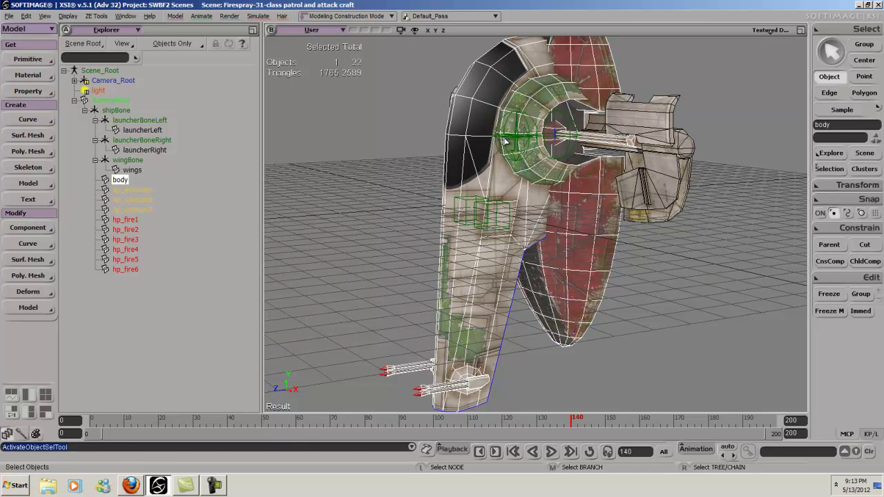
left_click(508, 141)
left_click(498, 422)
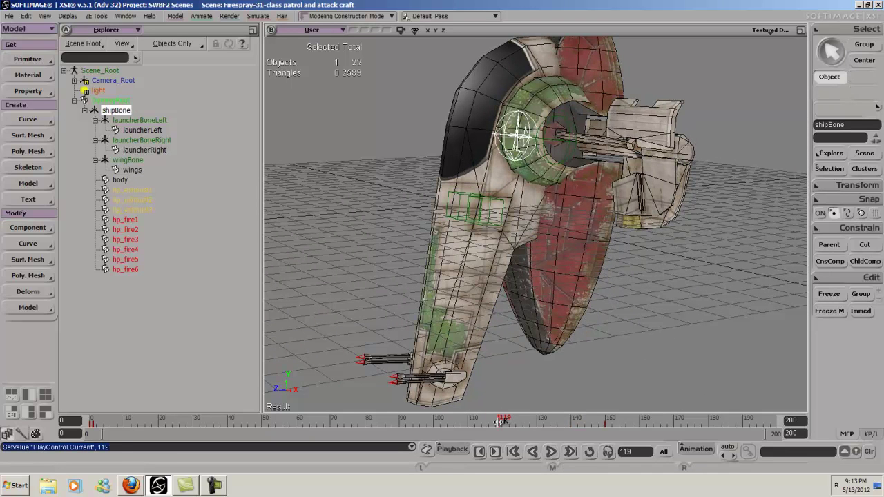
left_click(434, 419)
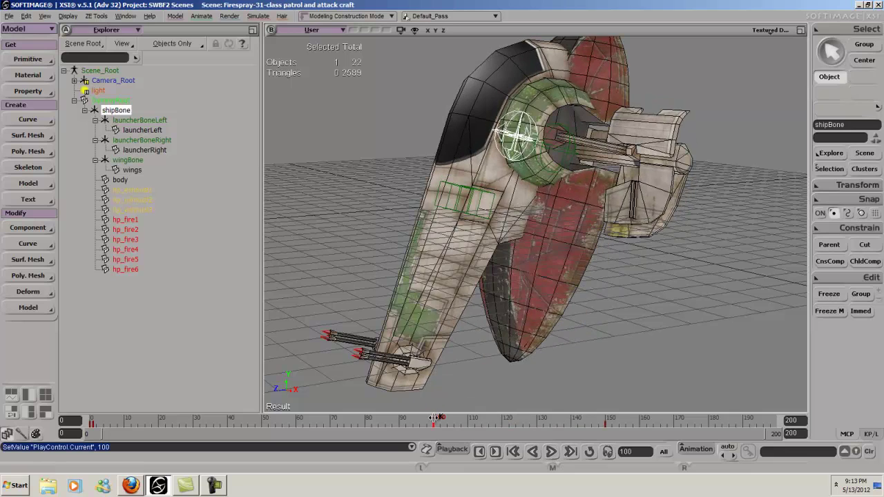
left_click_drag(558, 385, 562, 355)
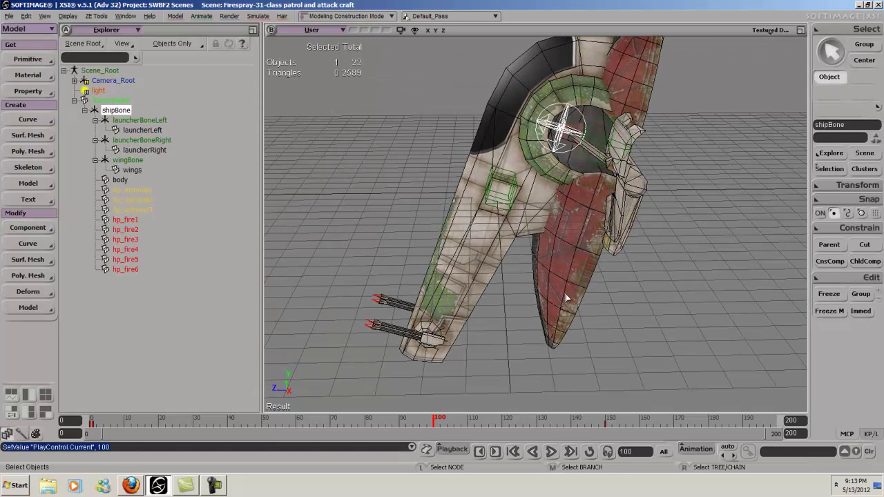
key("c")
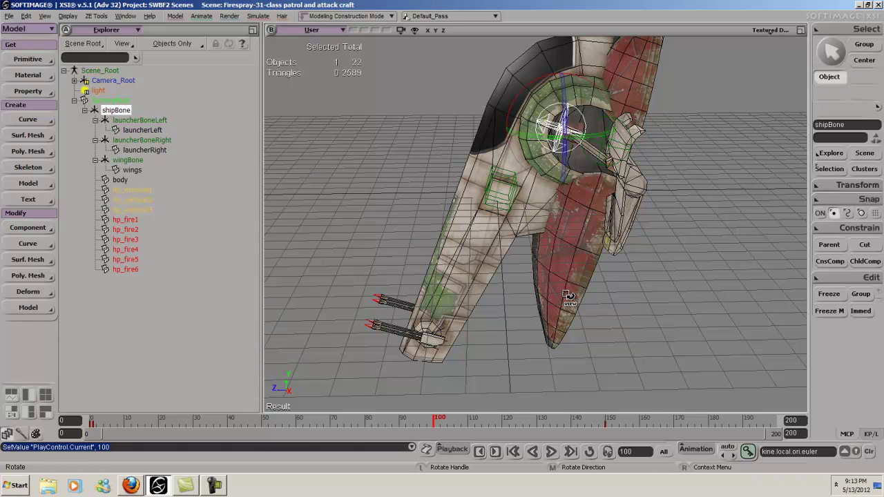
key("k")
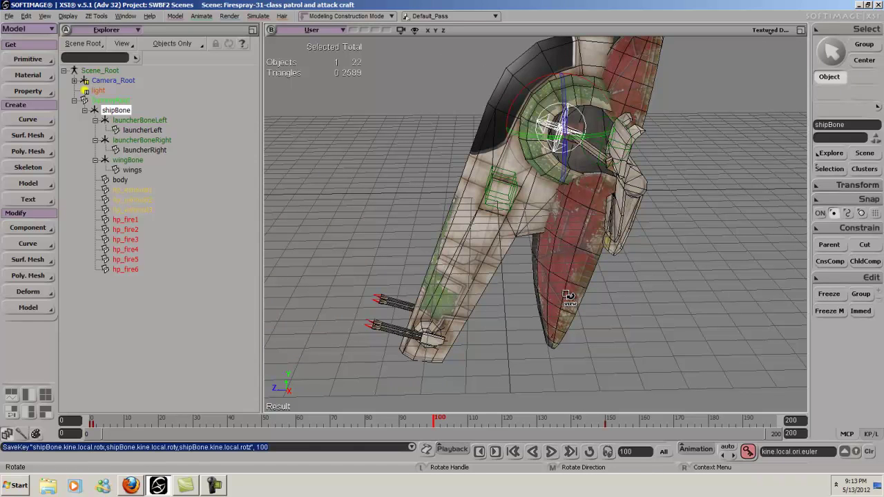
Step: Try rotating shipBone at frame 200, and undo that rotation together with its rotation key at frame 100
left_click(777, 420)
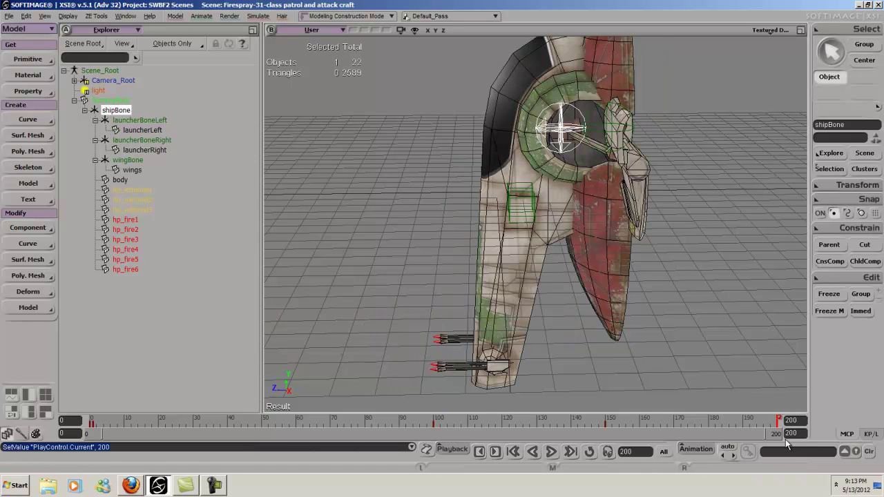
left_click_drag(514, 103, 519, 105)
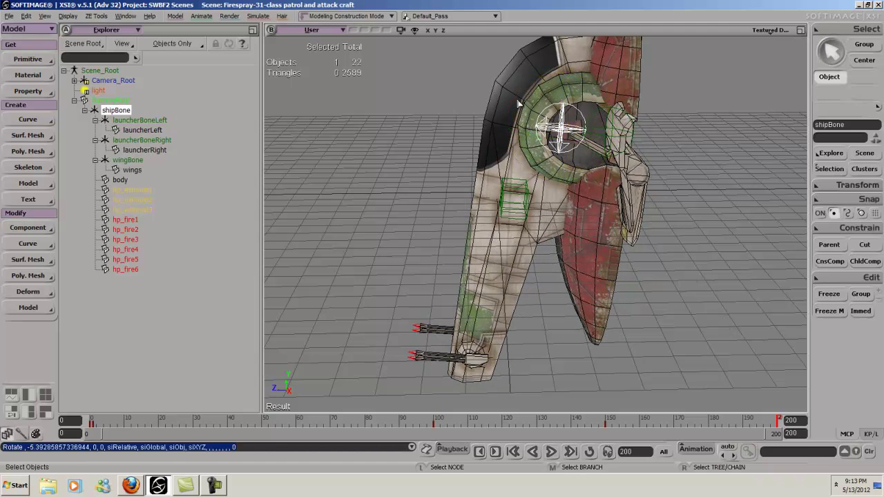
key("ctrl+z")
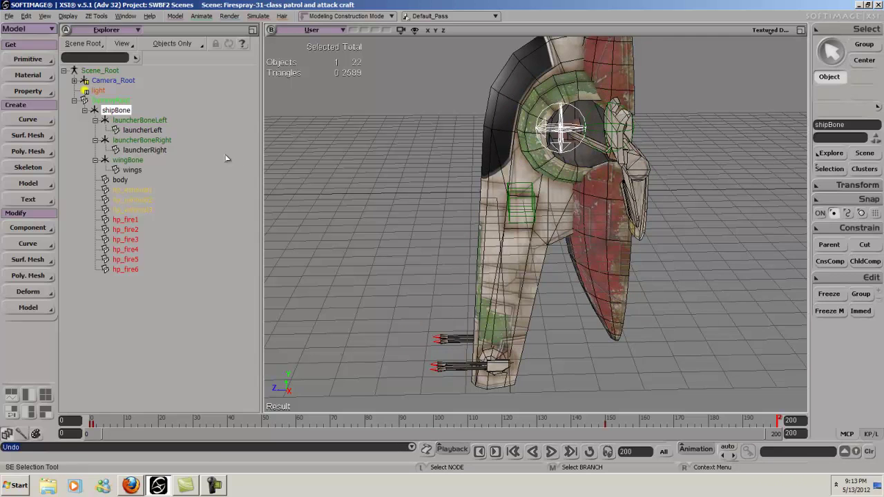
Step: Set a rotation key on wingBone at frame 110
left_click(130, 161)
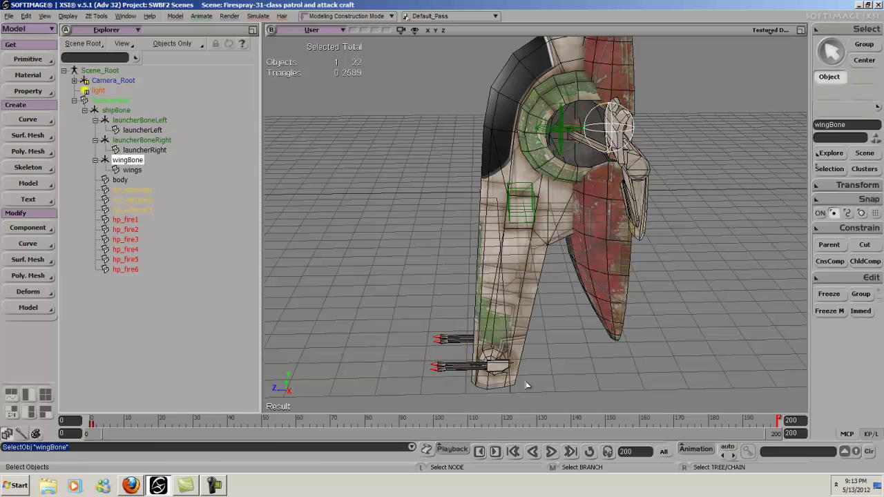
left_click(474, 420)
key("c")
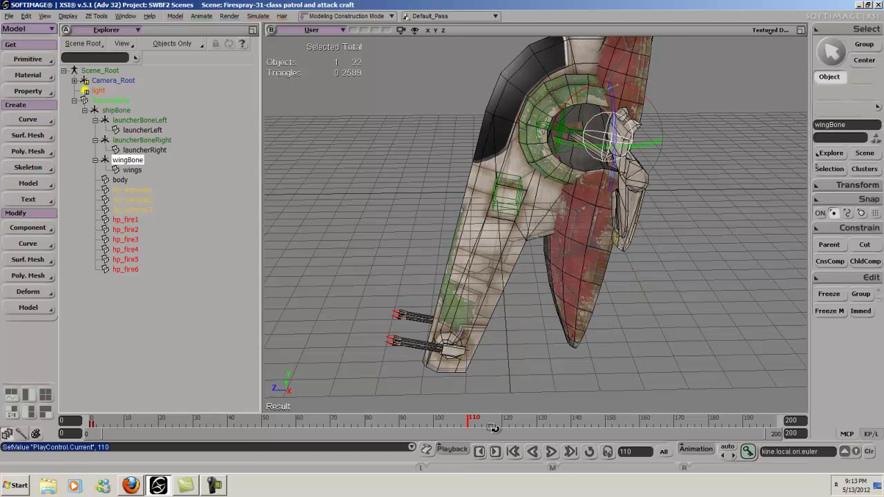
key("k")
key("space")
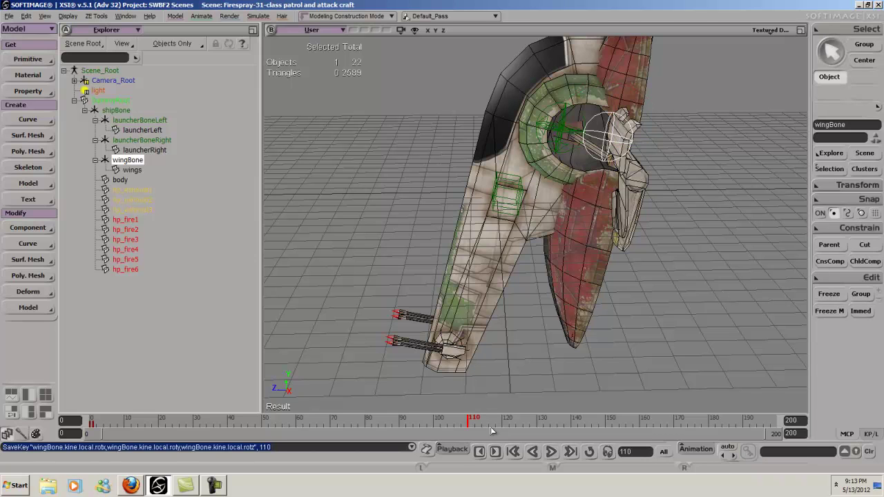
Step: Set wingBone's X rotation to -90 at frame 200 and key its rotation there
key("End")
key("c")
left_click_drag(579, 91, 659, 85)
left_click(842, 188)
right_click(841, 188)
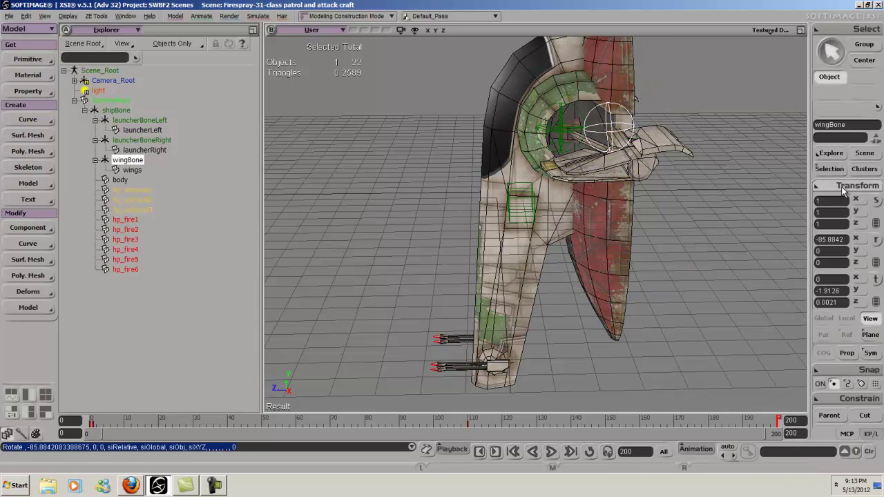
type("0")
key("Return")
key("k")
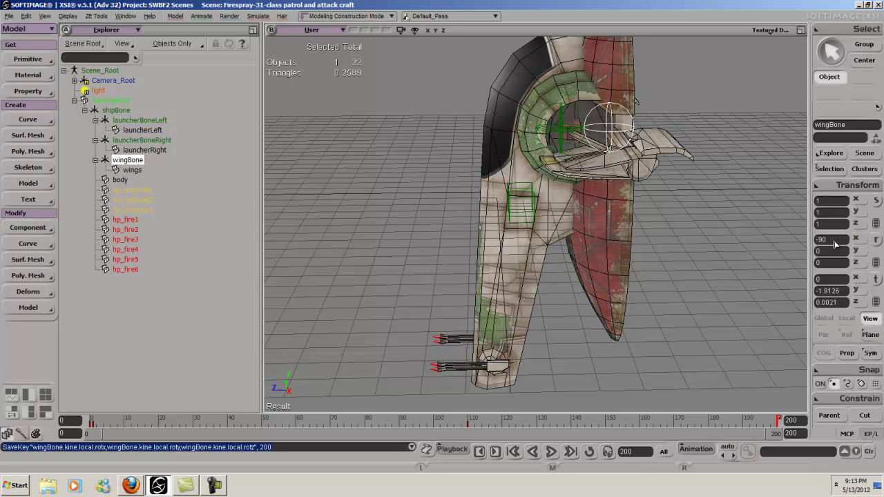
Step: Go back through the animation from frame 200 to frame 0 to examine wingBone's rotation
key("comma")
key("comma")
key("comma")
key("comma")
key("comma")
key("comma")
key("comma")
key("comma")
key("comma")
key("comma")
key("comma")
key("comma")
key("comma")
key("comma")
key("comma")
key("comma")
key("comma")
key("comma")
key("comma")
key("comma")
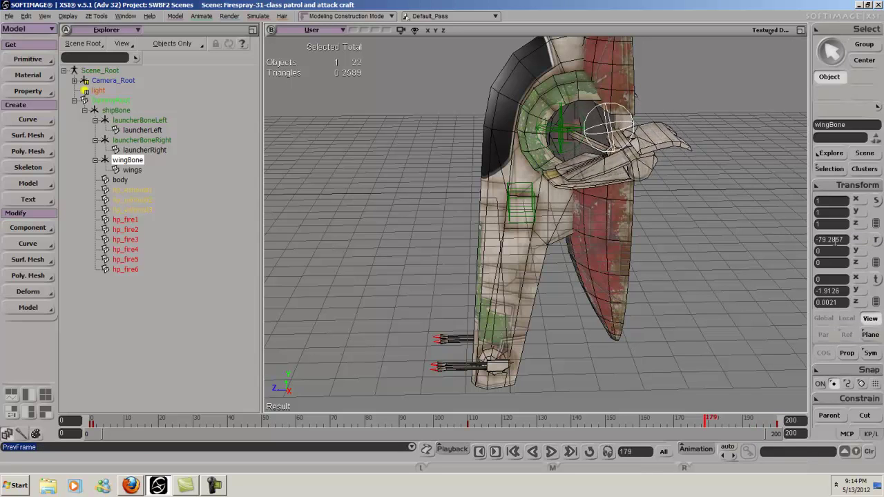
key("comma")
key("comma")
key("comma")
key("comma")
key("comma")
key("comma")
key("comma")
key("comma")
key("comma")
key("comma")
key("comma")
key("comma")
key("comma")
key("comma")
key("comma")
key("comma")
key("comma")
key("comma")
key("comma")
key("comma")
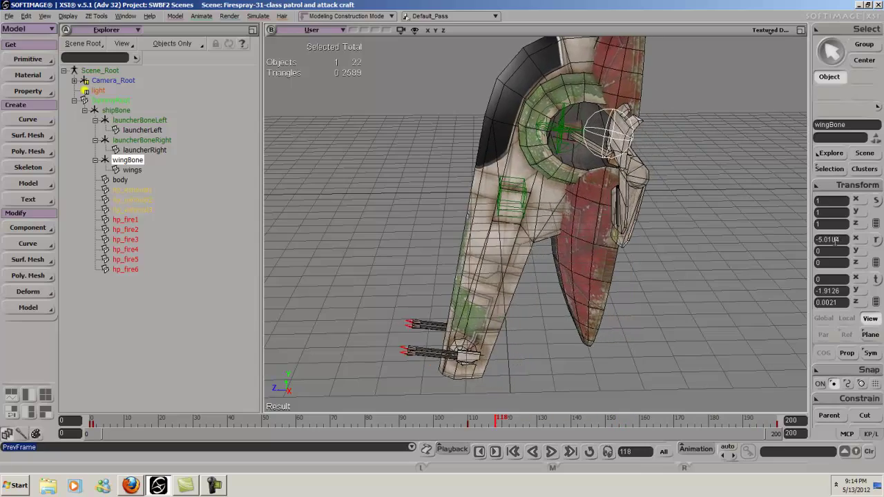
key("comma")
key("comma")
key("comma")
key("comma")
key("comma")
key("comma")
key("comma")
key("comma")
key("comma")
key("comma")
key("comma")
key("comma")
key("comma")
key("comma")
key("comma")
key("comma")
key("comma")
key("comma")
key("comma")
key("comma")
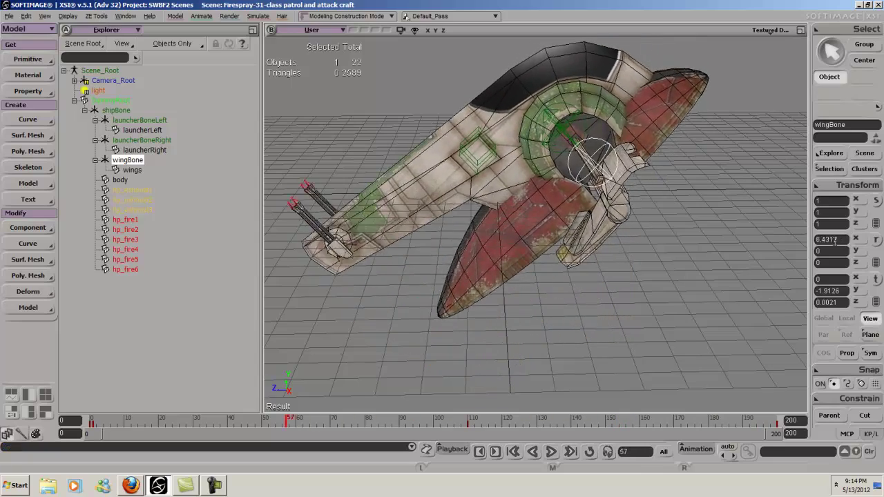
key("comma")
key("comma")
key("comma")
key("comma")
key("comma")
key("comma")
key("comma")
key("comma")
key("comma")
key("comma")
key("comma")
key("comma")
key("comma")
key("comma")
key("comma")
key("comma")
key("comma")
key("comma")
key("comma")
key("comma")
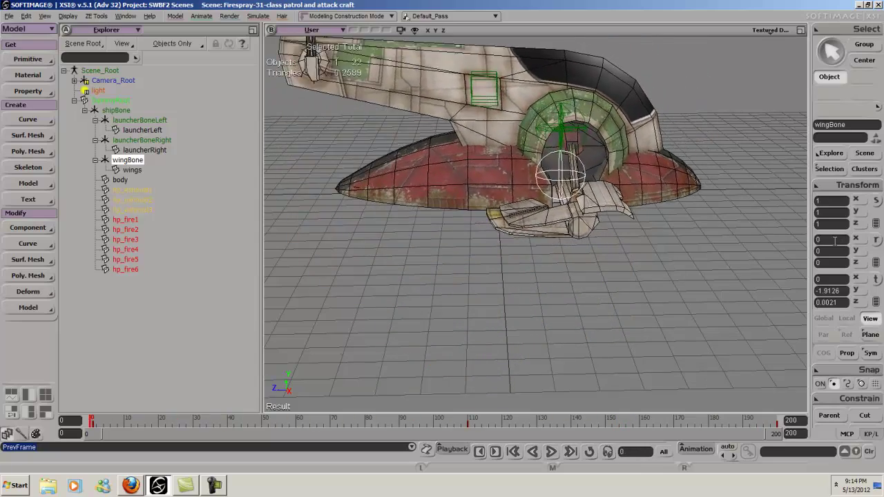
Step: Play the animation from the start and examine the turning wings and ship from several angles
key("s")
right_click_drag(582, 153, 493, 187)
mouse_move(493, 187)
middle_mouse_down()
mouse_move(514, 146)
mouse_move(493, 170)
middle_mouse_up()
right_click_drag(494, 170, 511, 174)
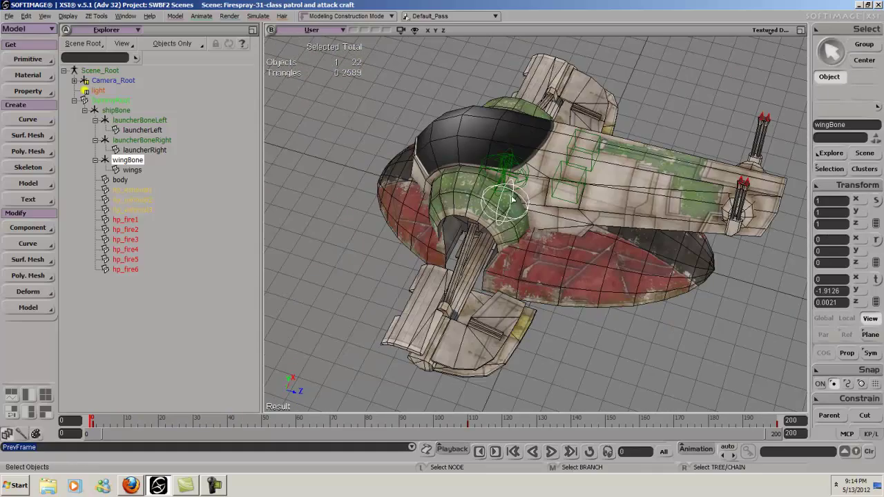
left_click(552, 451)
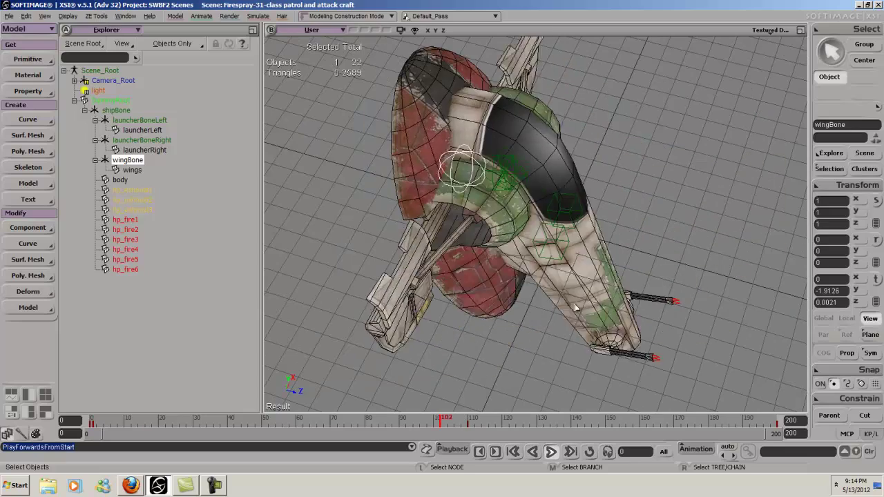
right_click_drag(599, 238, 517, 177)
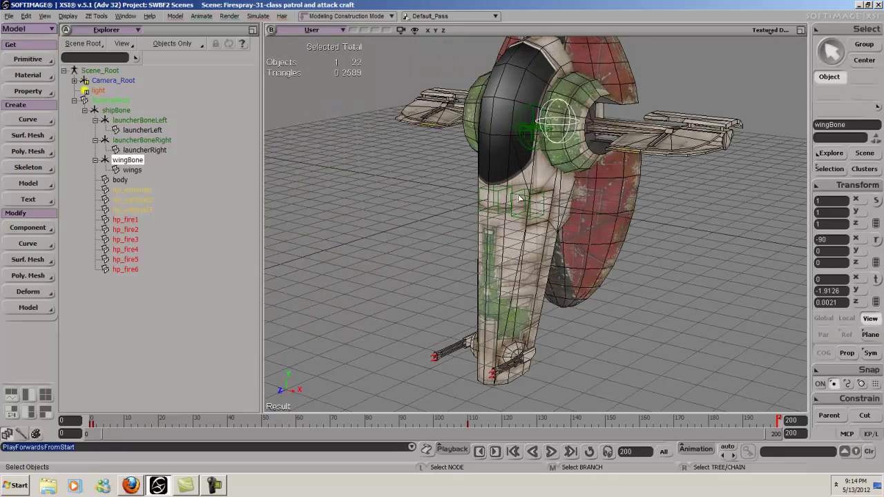
Step: Examine the ship and wing motion between frames 130 and 169, checking the existing keys of launcherBoneLeft and shipBone
left_click(523, 197)
left_click(674, 421)
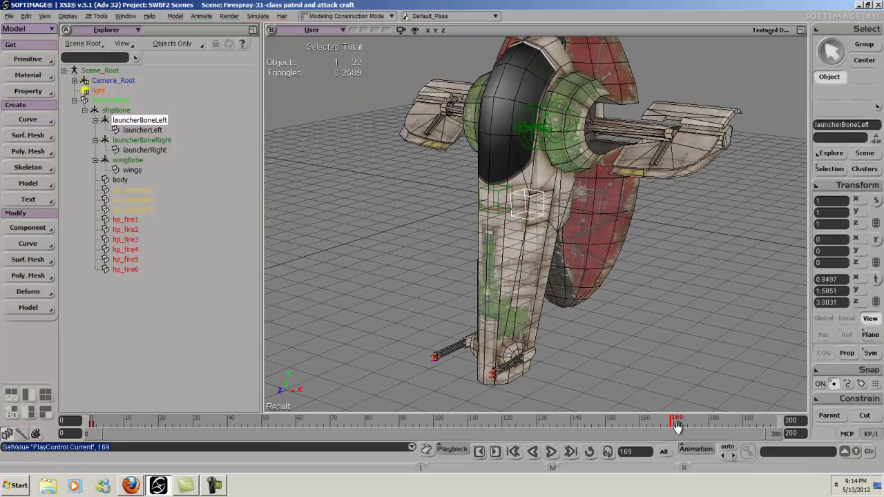
left_click(642, 421)
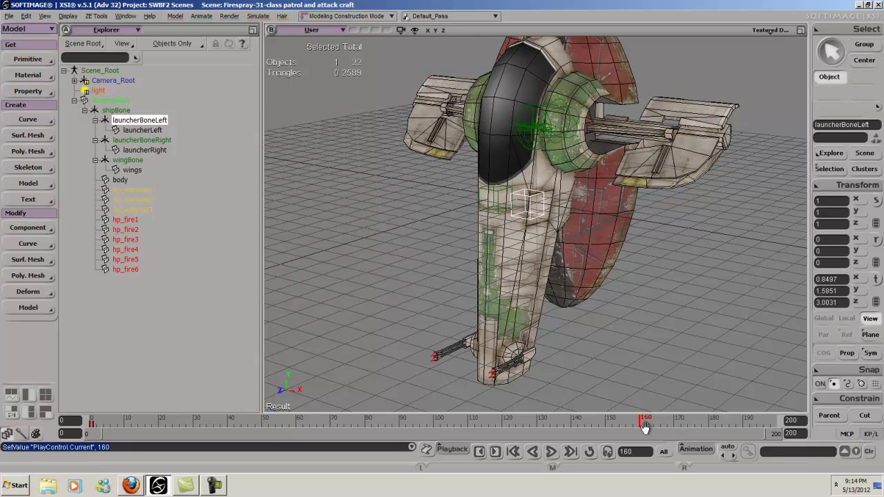
left_click(605, 420)
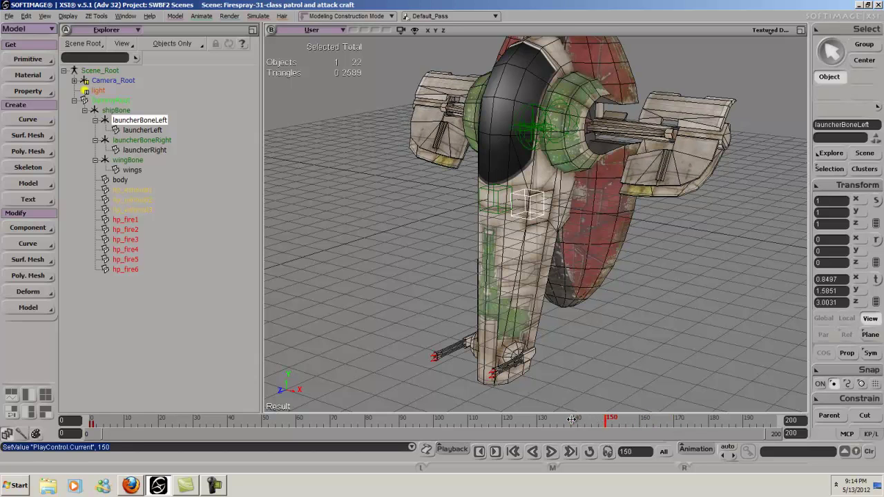
left_click(572, 420)
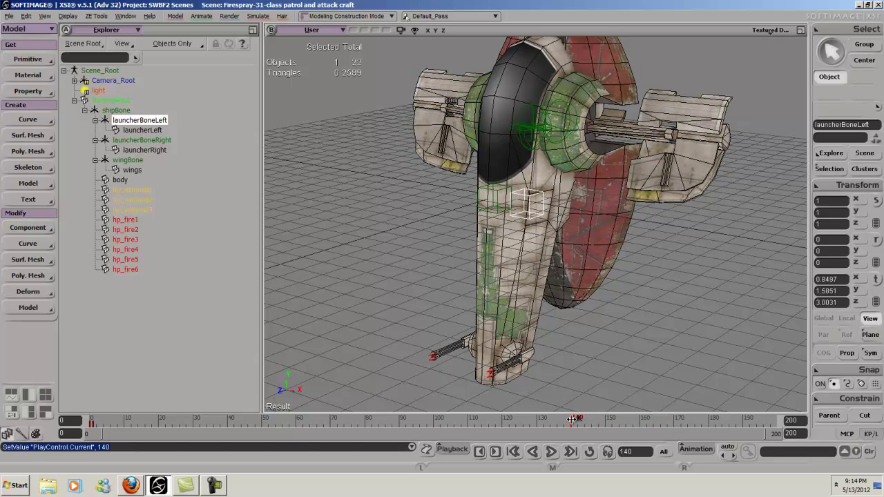
left_click(538, 420)
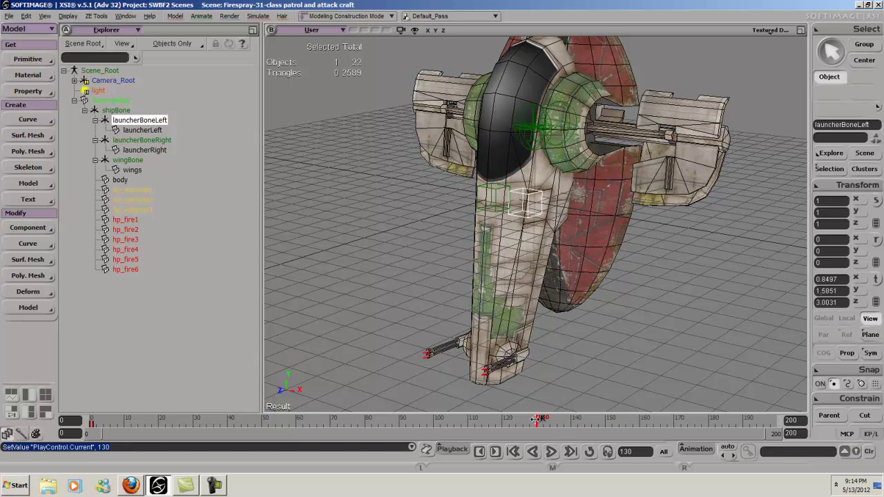
left_click(528, 133)
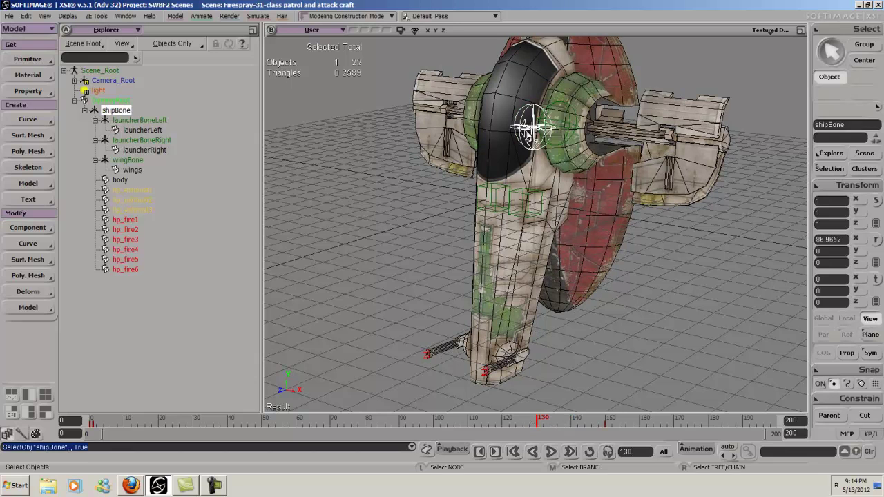
left_click(608, 421)
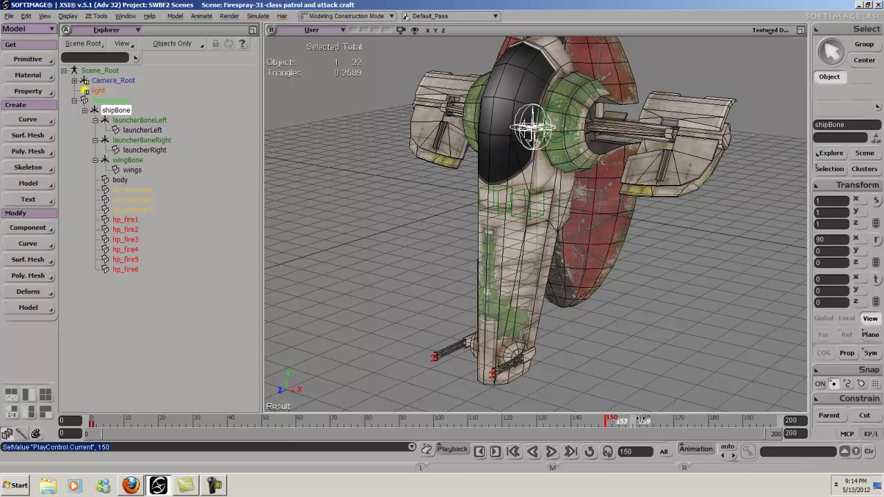
left_click(664, 422)
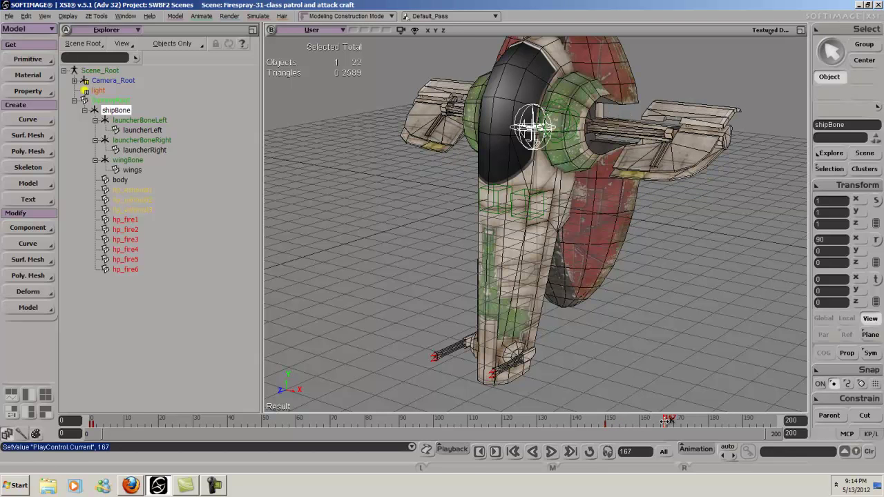
Step: Set a translation key on both launcherBoneLeft and launcherBoneRight at frame 170
left_click(520, 198)
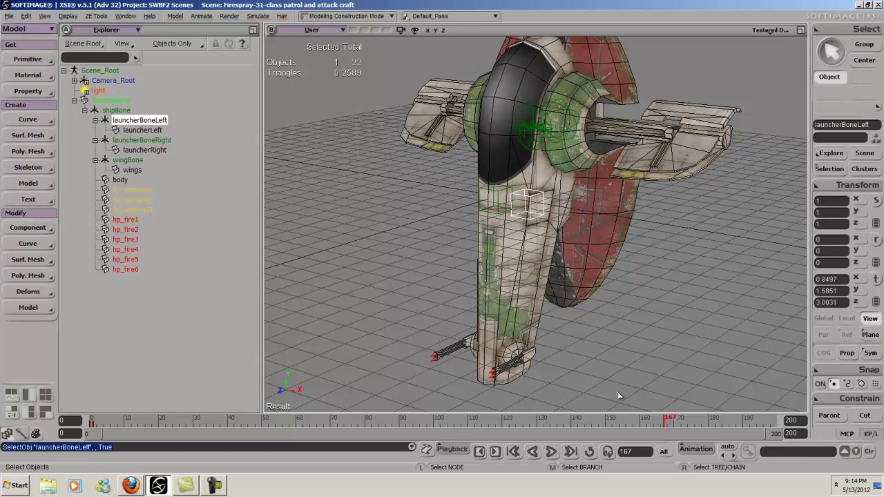
key("period")
key("period")
key("period")
key("s")
right_click_drag(541, 241, 487, 190)
key("space")
key("s")
left_click(489, 193, "shift")
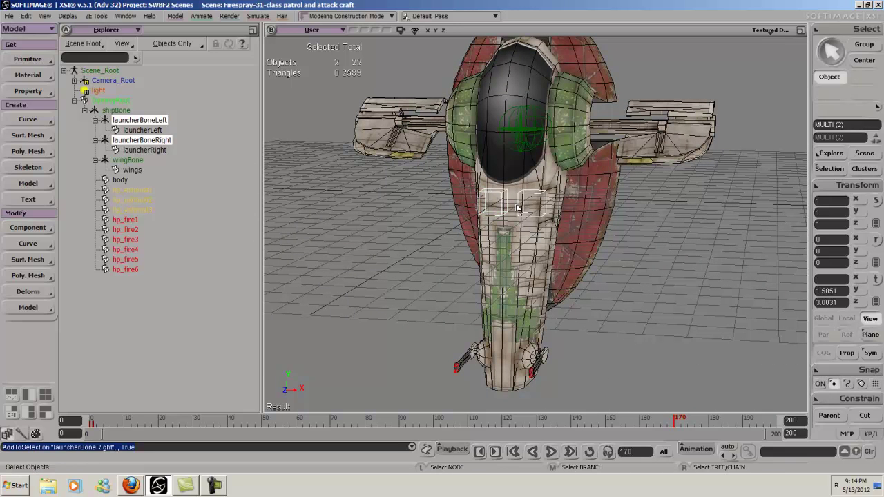
key("v")
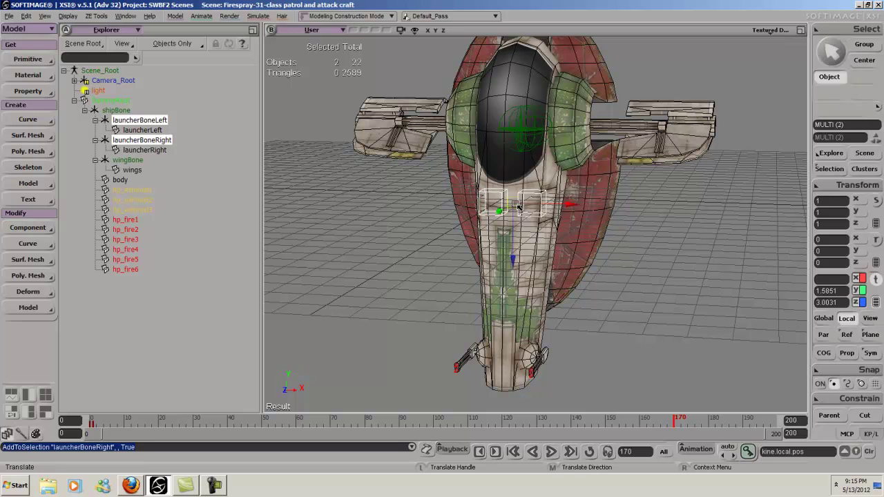
key("k")
key("space")
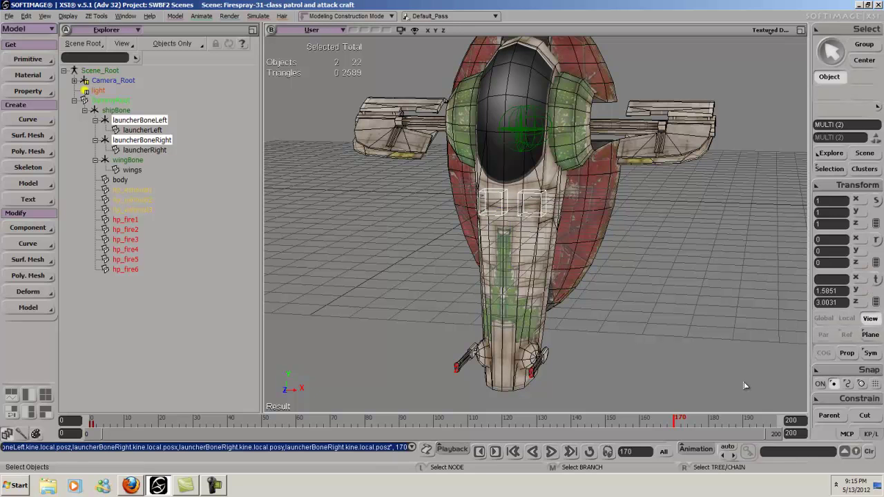
Step: At frame 200, slide launcherBoneLeft outward along its local X axis, out of the ship's hull opening
left_click(778, 420)
key("End")
left_click(539, 198)
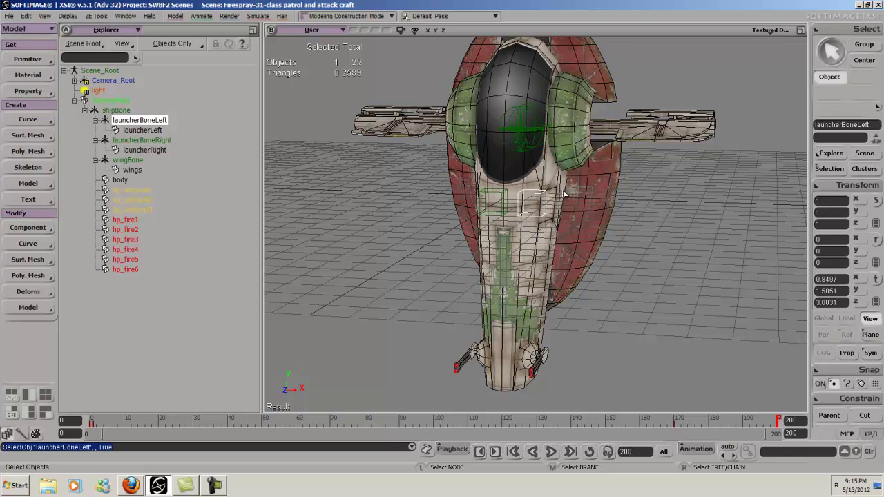
key("v")
scroll(553, 197, "up", 5)
left_click_drag(579, 197, 601, 200)
key("s")
right_click_drag(601, 200, 606, 187)
middle_click_drag(605, 187, 546, 251)
right_click_drag(547, 251, 540, 270)
middle_click_drag(553, 248, 524, 277)
left_click_drag(524, 278, 519, 310)
right_click_drag(519, 309, 588, 202)
Step: Finish positioning launcherBoneLeft at X 1.4623 and set its translation key at frame 200
key("v")
left_click(605, 200)
key("k")
key("s")
key("v")
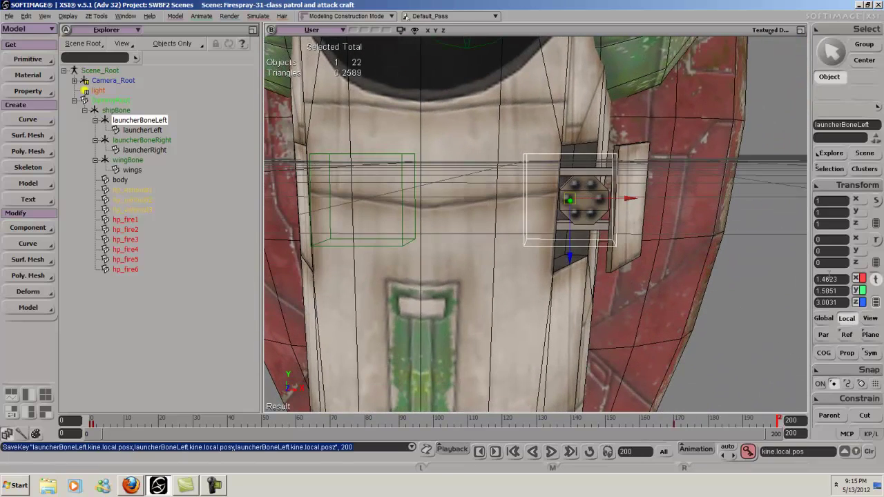
Step: Set launcherBoneRight's X position to -1.4623 at frame 200, mirroring the left launcher bone
left_click(851, 278)
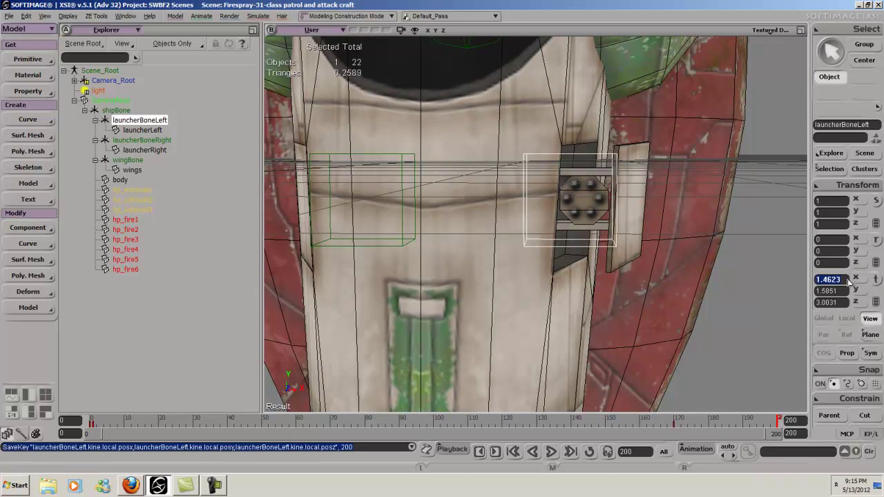
left_click(398, 248)
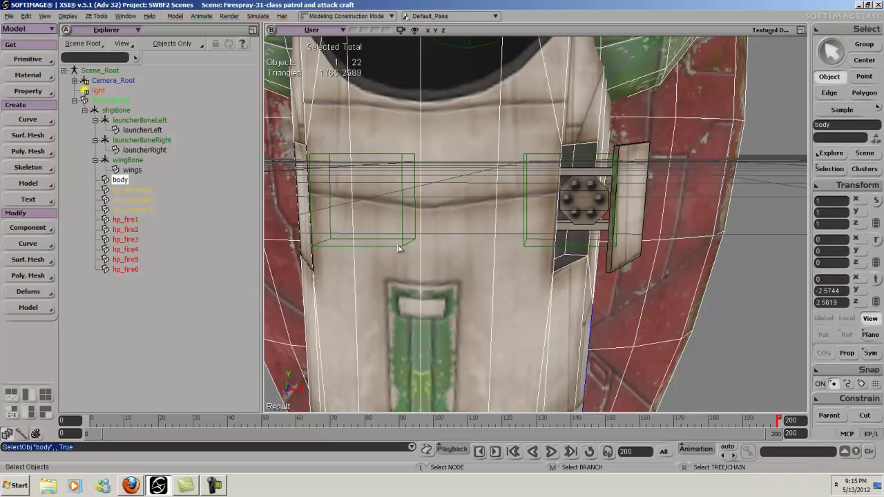
left_click(401, 248)
key("v")
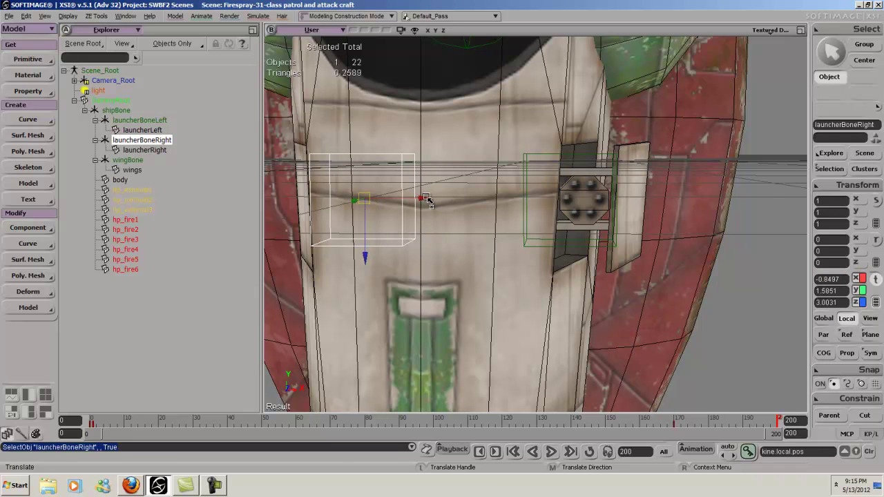
key("space")
left_click(837, 279)
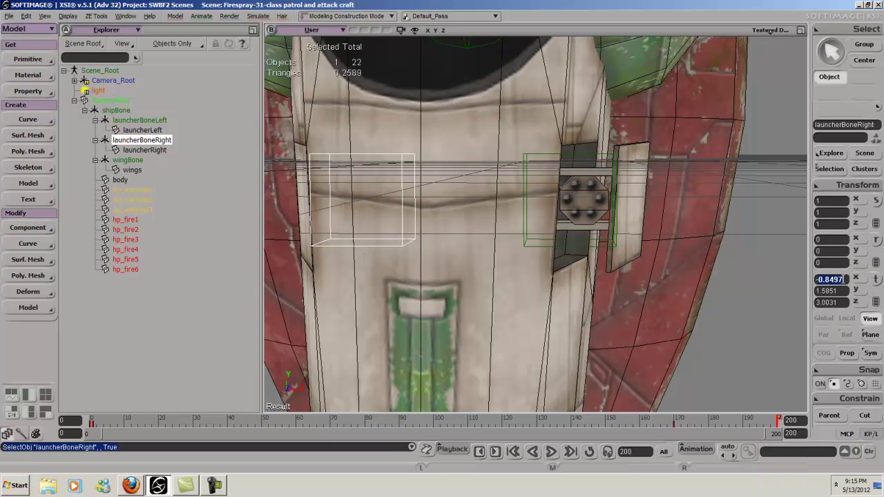
type("-1.462")
key("Return")
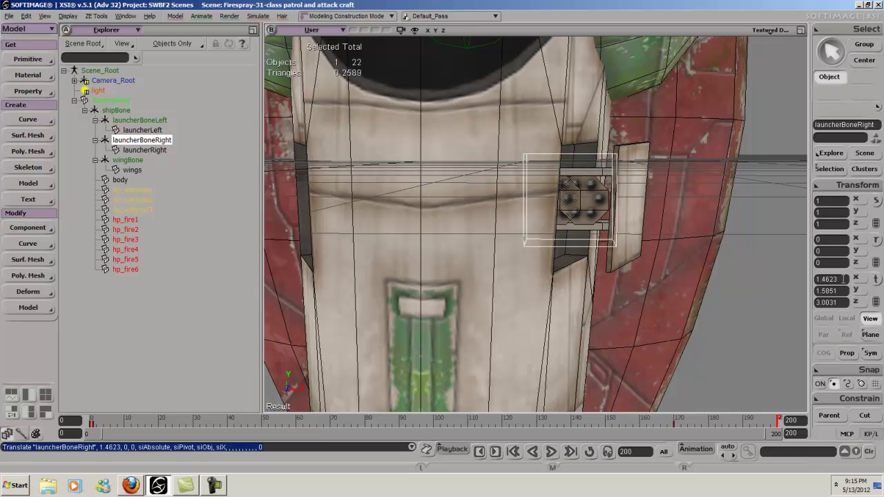
left_click(845, 280)
type("-1.4623")
key("Return")
Step: Set a translation key on launcherBoneRight at frame 200
key("v")
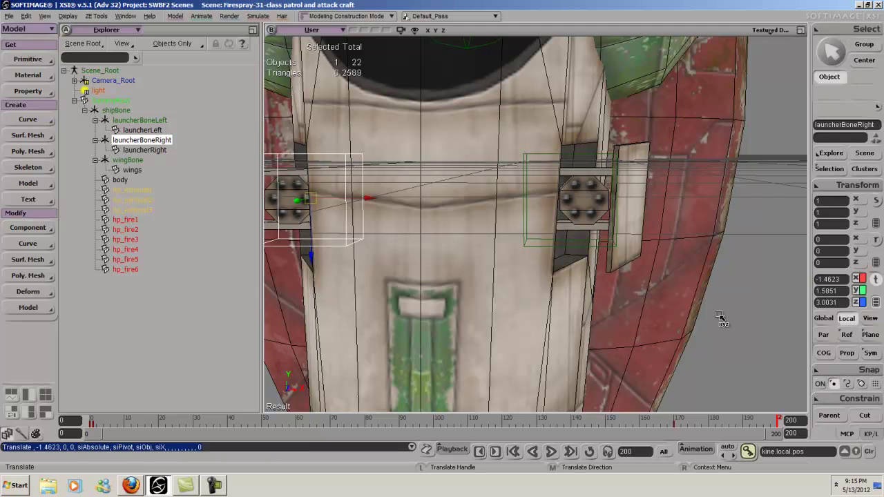
key("k")
key("space")
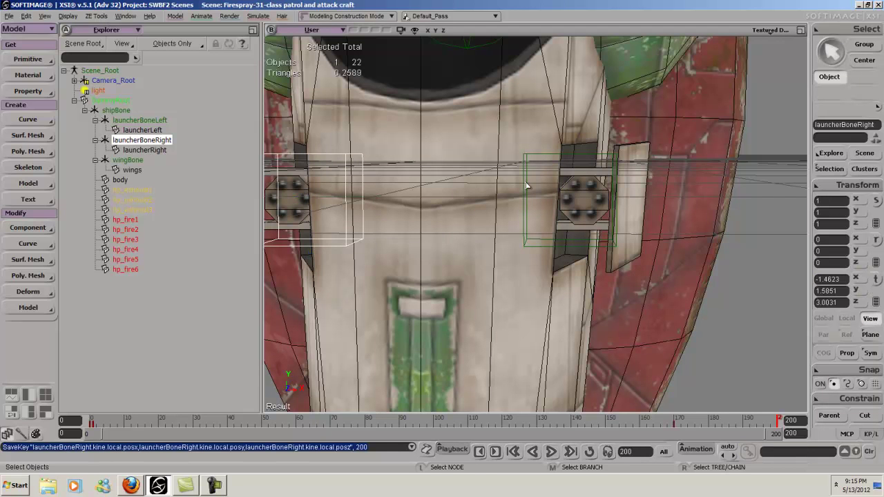
Step: Examine the extended launchers from the side and play the animation from frame 0 through frame 200
key("s")
middle_click_drag(533, 174, 548, 154)
right_click_drag(549, 154, 492, 173)
middle_click_drag(492, 174, 636, 134)
right_click_drag(635, 134, 603, 137)
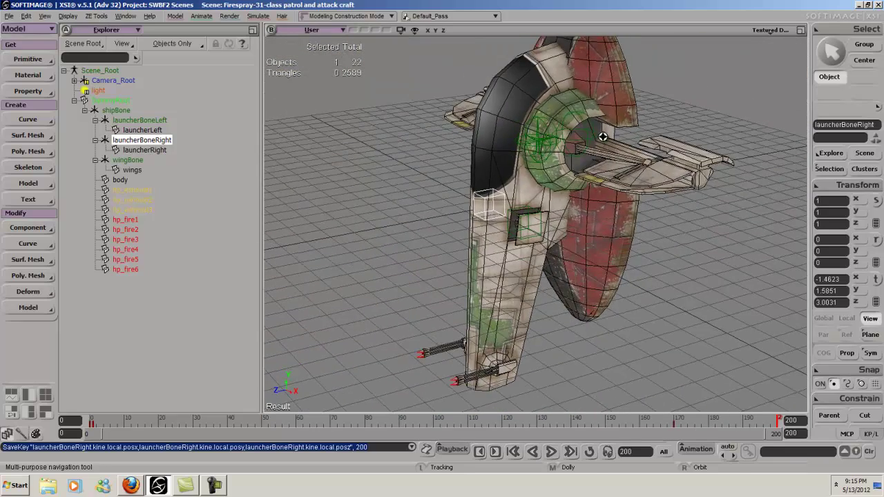
key("space")
key("Home")
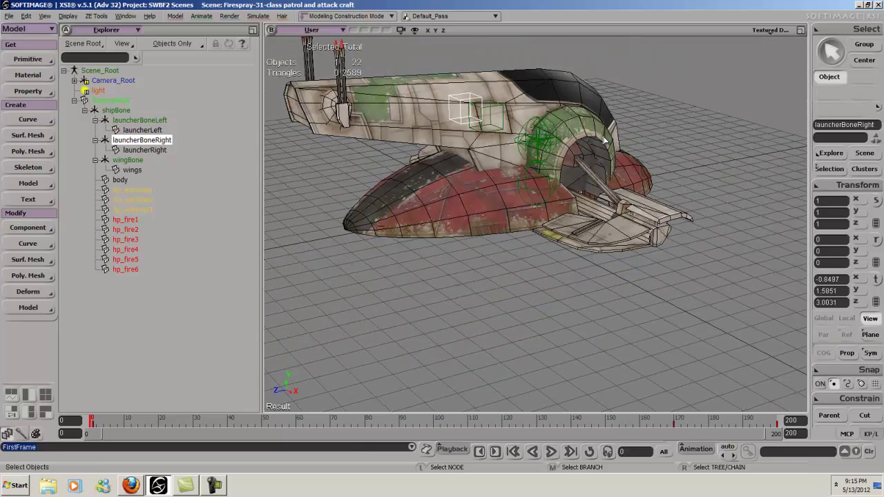
left_click(552, 451)
key("s")
right_click_drag(626, 214, 542, 216)
Step: Try setting a rotation key on hp_exhaust1 to hp_exhaust3 and hp_fire1 to hp_fire6 at frame 200, and undo it
left_click(545, 227)
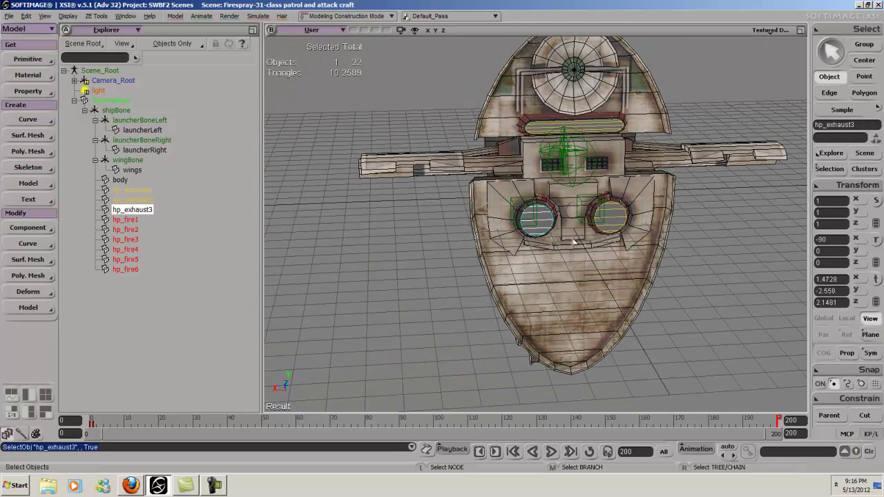
left_click(551, 127, "shift")
left_click(607, 224, "shift")
key("s")
right_click_drag(603, 221, 665, 200)
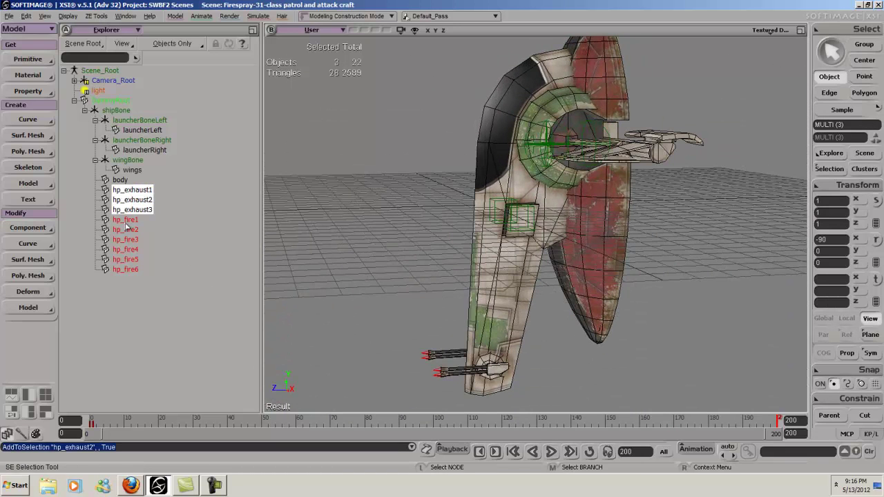
left_click(129, 270, "shift")
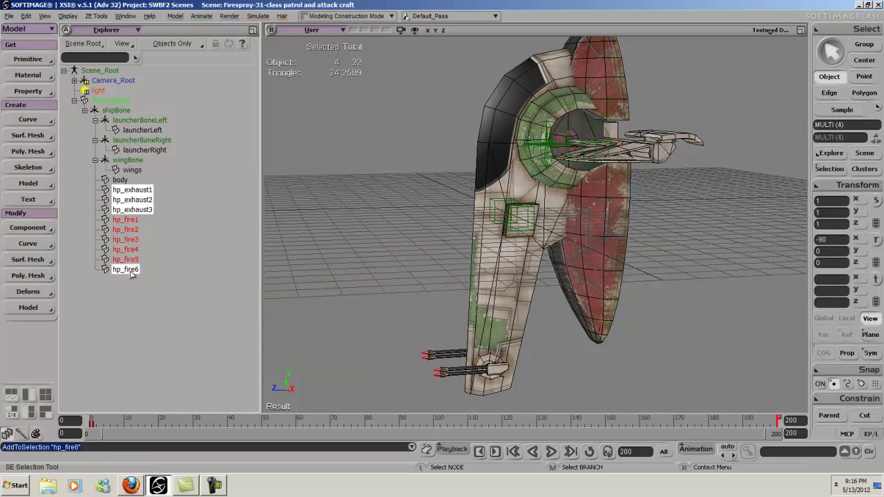
left_click(130, 229, "ctrl")
left_click(129, 221, "ctrl")
left_click(129, 240, "ctrl")
left_click(127, 249, "ctrl")
left_click(127, 259, "ctrl")
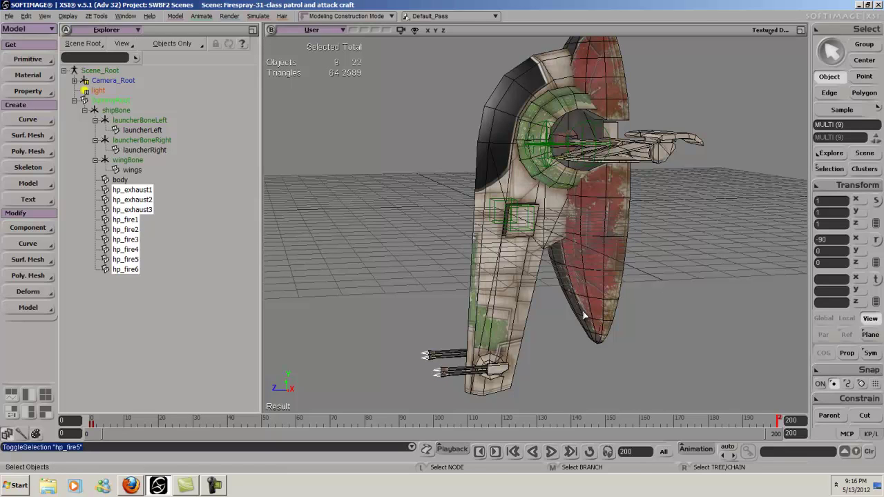
key("c")
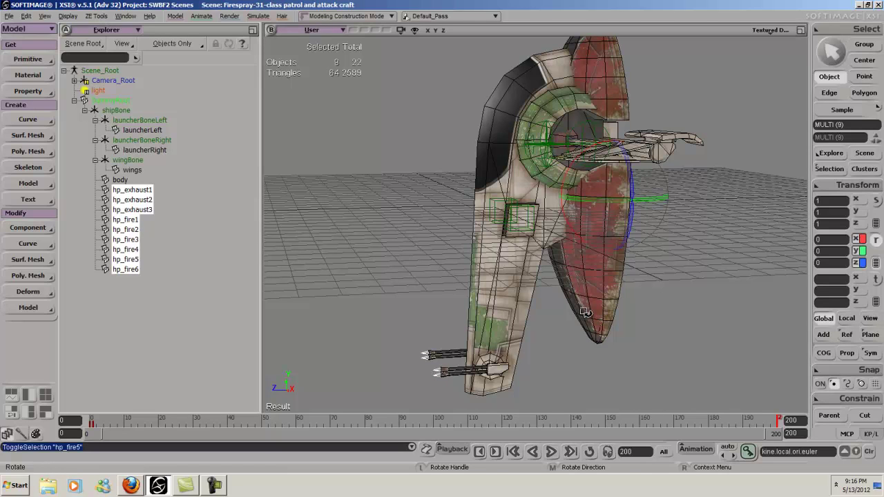
key("k")
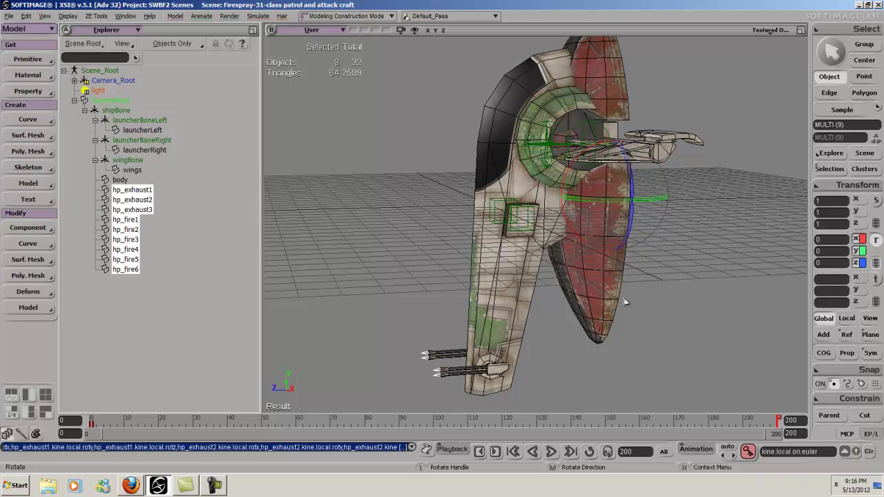
key("space")
key("ctrl+z")
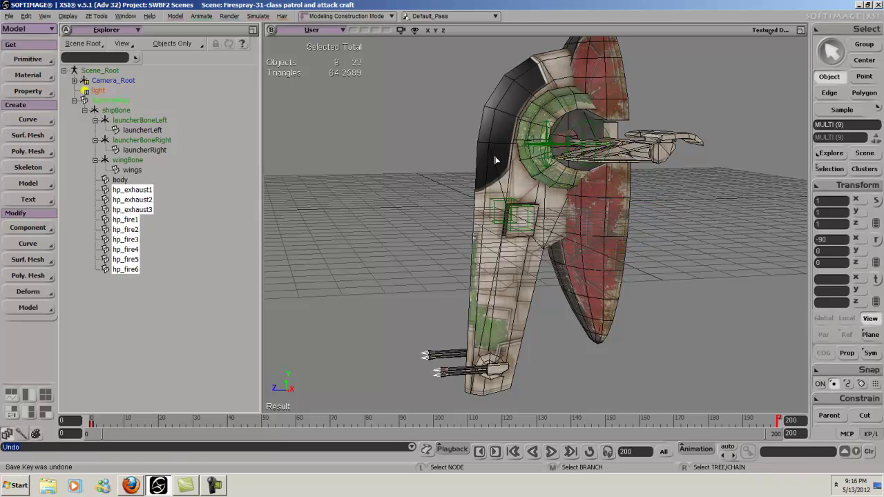
Step: Check shipBone's keys and set a rotation key on all hp_exhaust and hp_fire hardpoints at frame 150
left_click(122, 112)
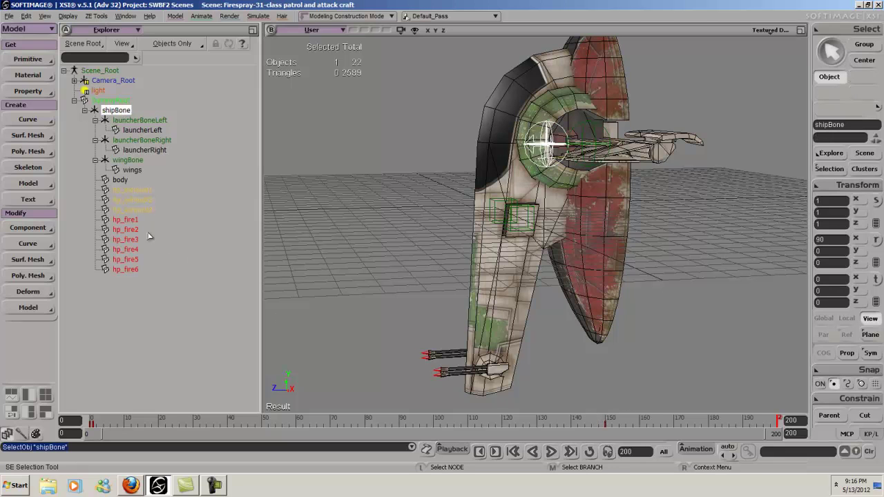
left_click(136, 190)
left_click(125, 270, "shift")
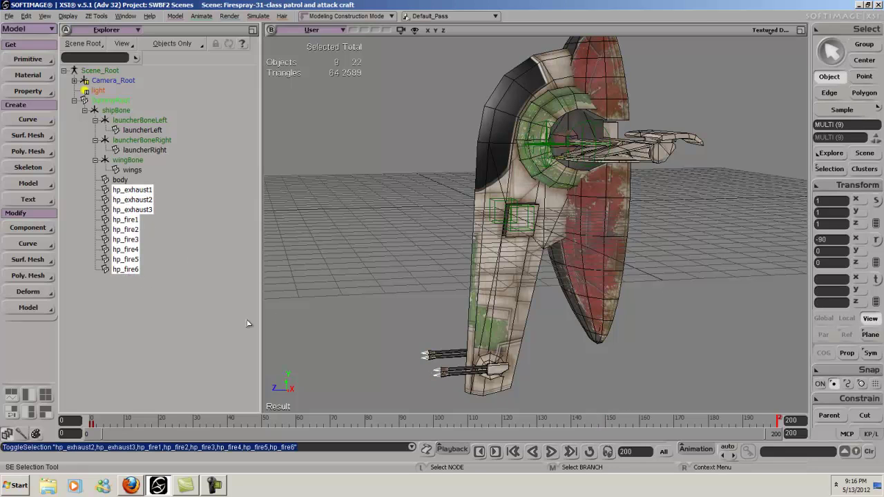
left_click(608, 419)
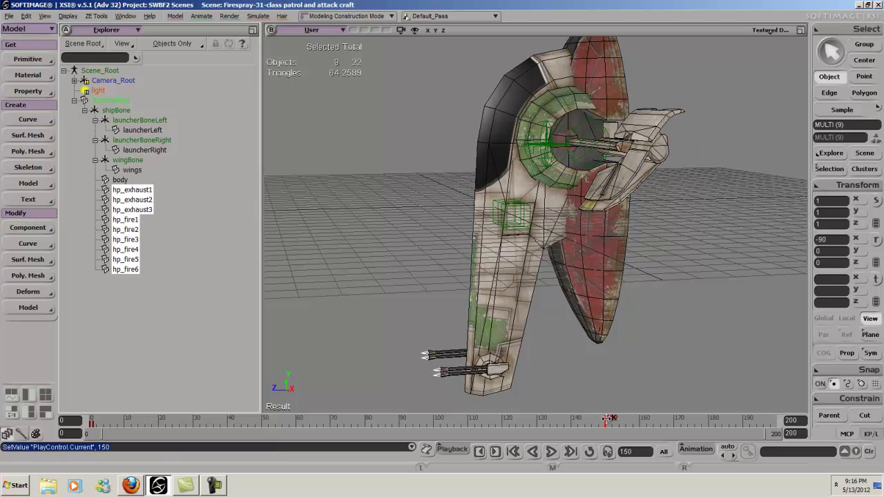
key("c")
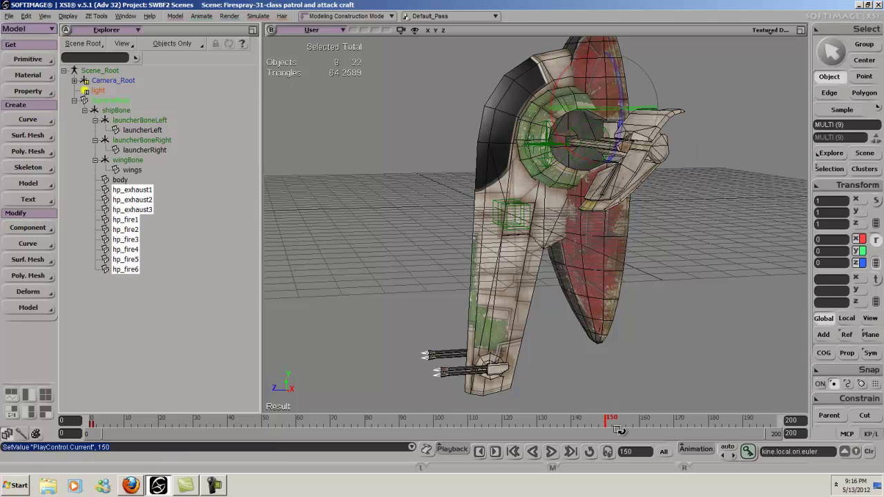
key("k")
key("space")
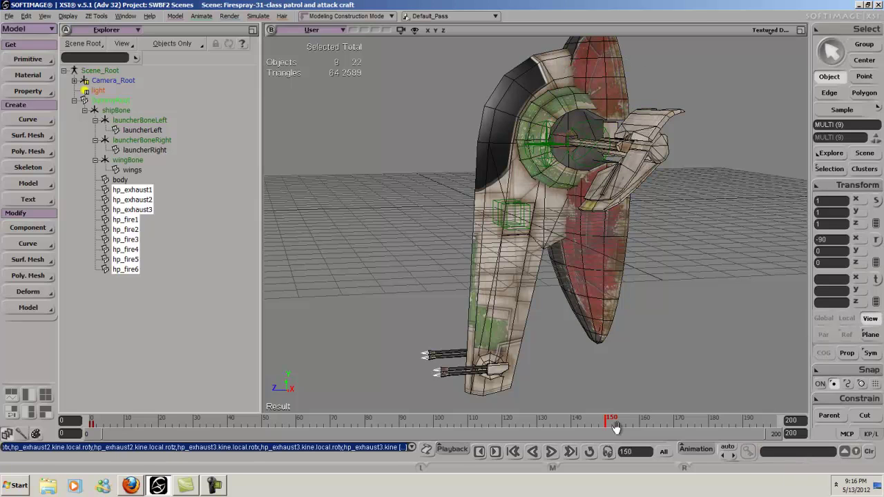
Step: Deselect everything and examine the ship from several angles at frames 150, 200 and 0
key("s")
right_click_drag(622, 238, 593, 222)
key("space")
left_click(680, 217)
key("s")
right_click_drag(679, 217, 556, 185)
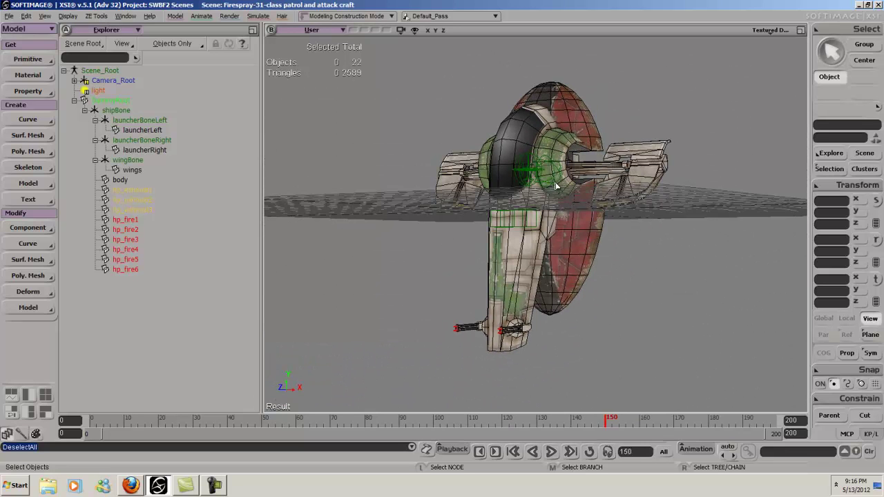
key("End")
key("s")
right_click_drag(562, 181, 575, 192)
right_click_drag(649, 169, 550, 210)
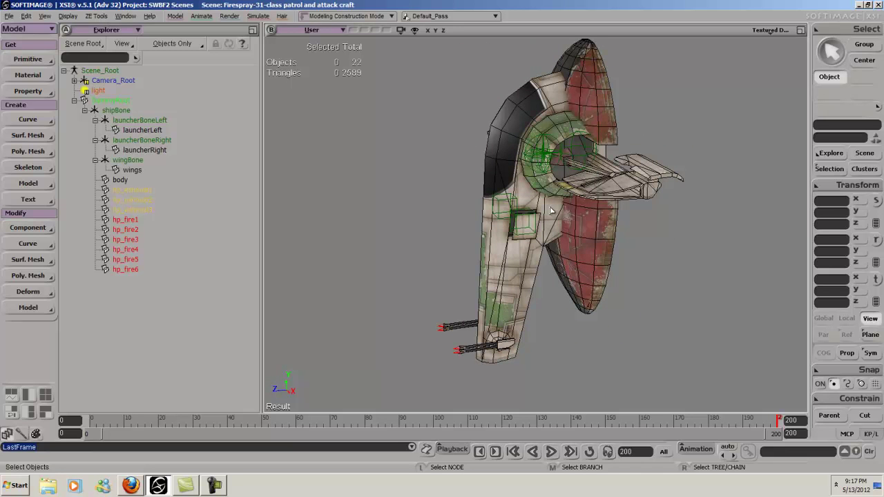
key("Home")
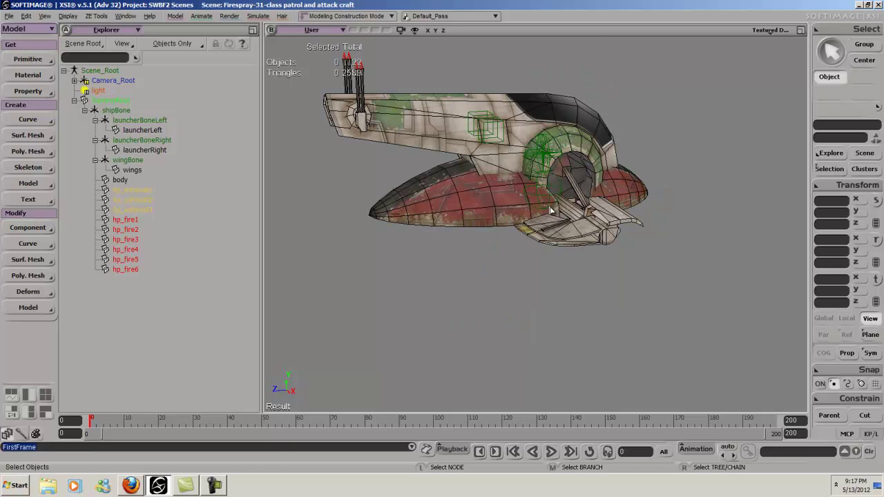
key("s")
right_click_drag(649, 138, 603, 259)
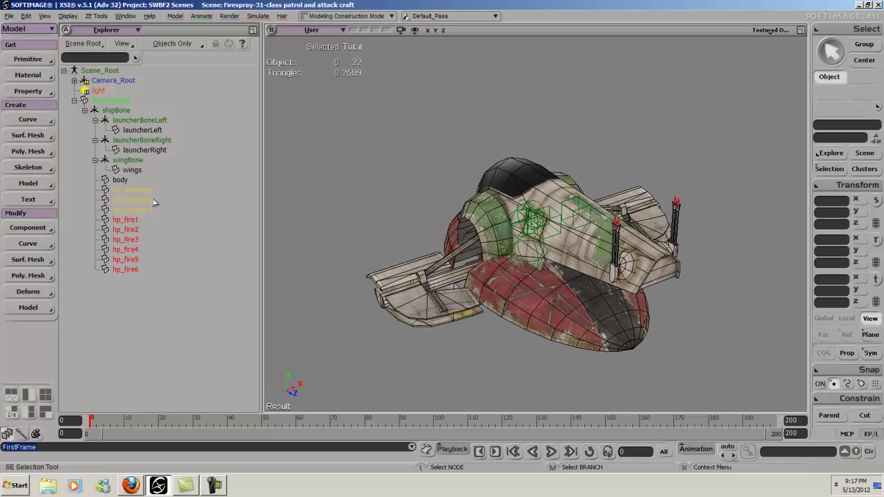
Step: Group hp_exhaust1 to hp_exhaust3 and hp_fire1 to hp_fire6, and name the group hardpoints
left_click(133, 190)
left_click(138, 271, "shift")
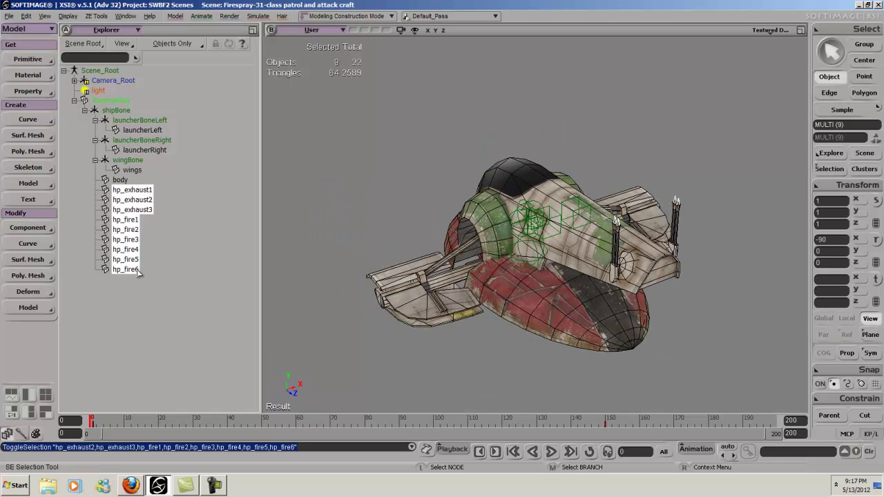
key("ctrl+g")
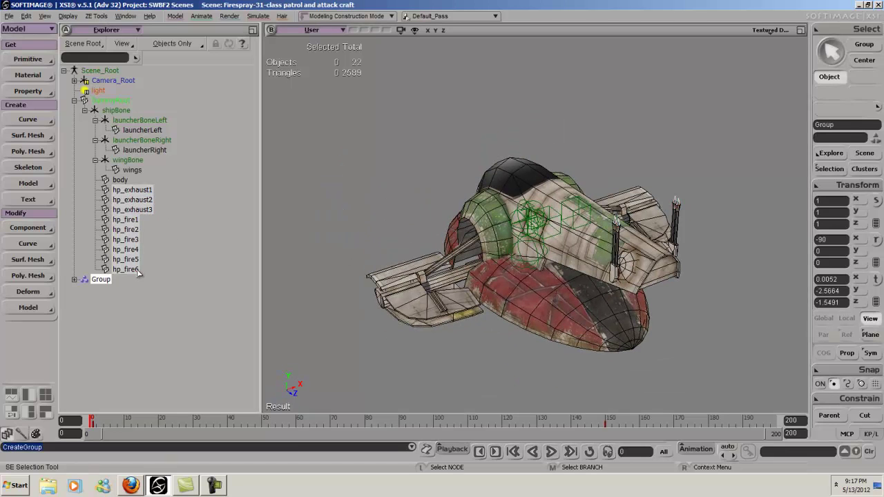
left_click(101, 280)
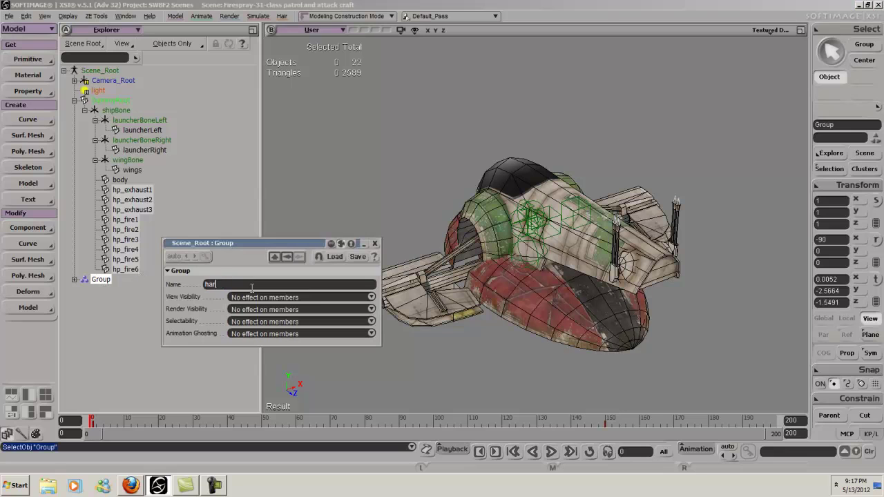
left_click(252, 287)
type("hardpoints")
key("Return")
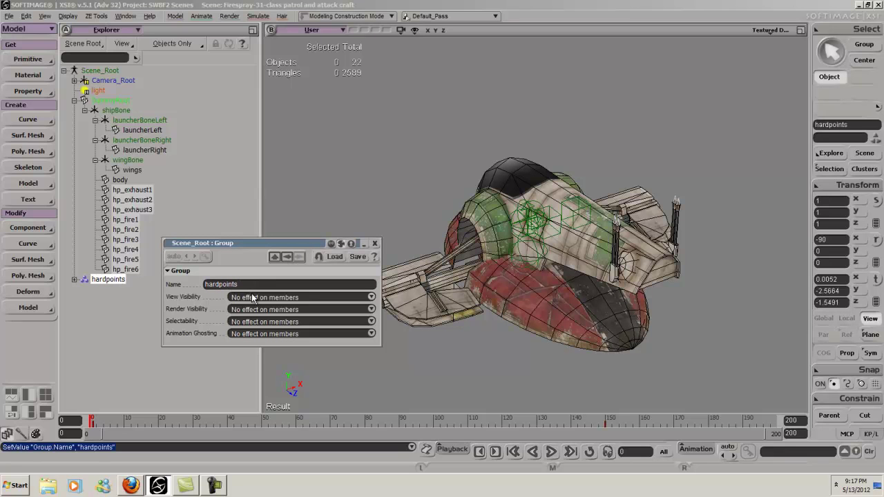
Step: Set the hardpoints group to hide its members in view and render, disallow selecting them, and not ghost them
left_click(254, 311)
left_click(255, 311)
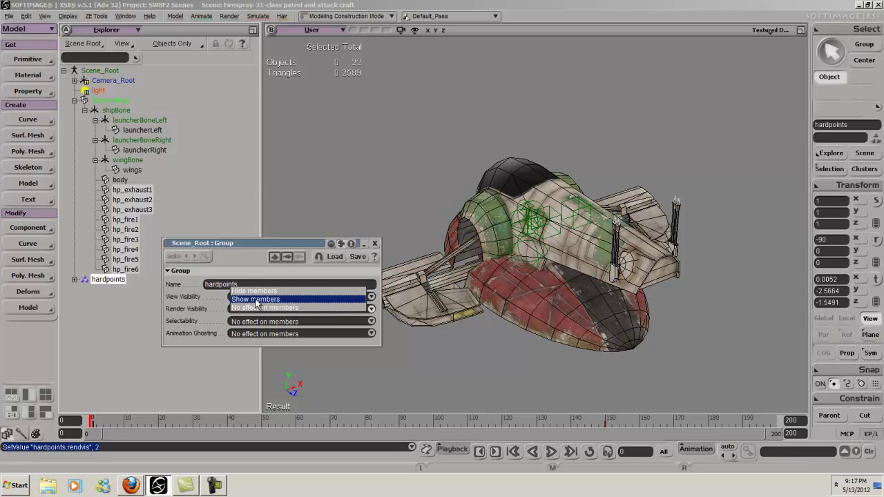
left_click(255, 292)
left_click(262, 323)
left_click(269, 304)
left_click(266, 334)
left_click(266, 333)
left_click(266, 333)
left_click(266, 315)
left_click(265, 299)
left_click(265, 279)
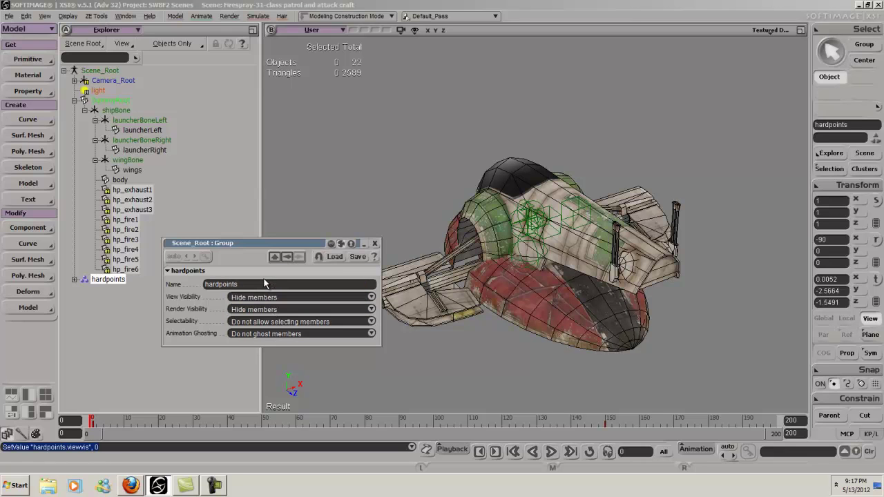
left_click(375, 243)
left_click(214, 487)
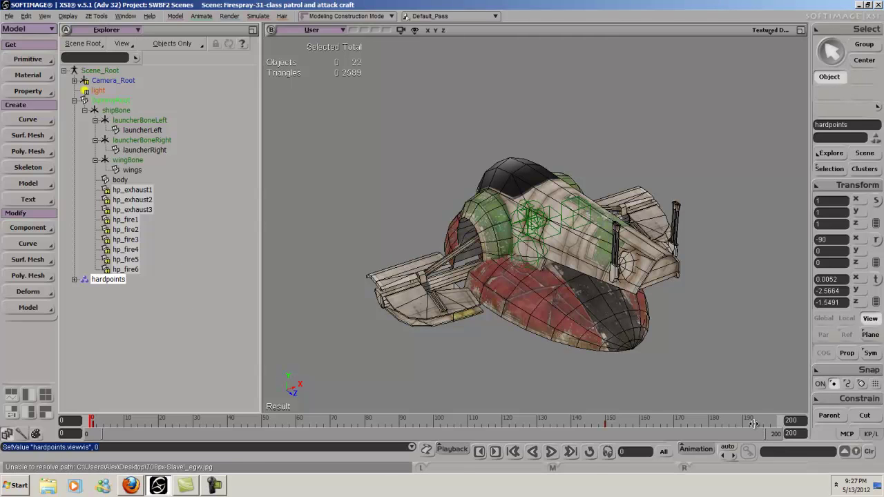
key("s")
mouse_move(493, 330)
right_mouse_down()
mouse_move(511, 290)
mouse_move(498, 330)
right_mouse_up()
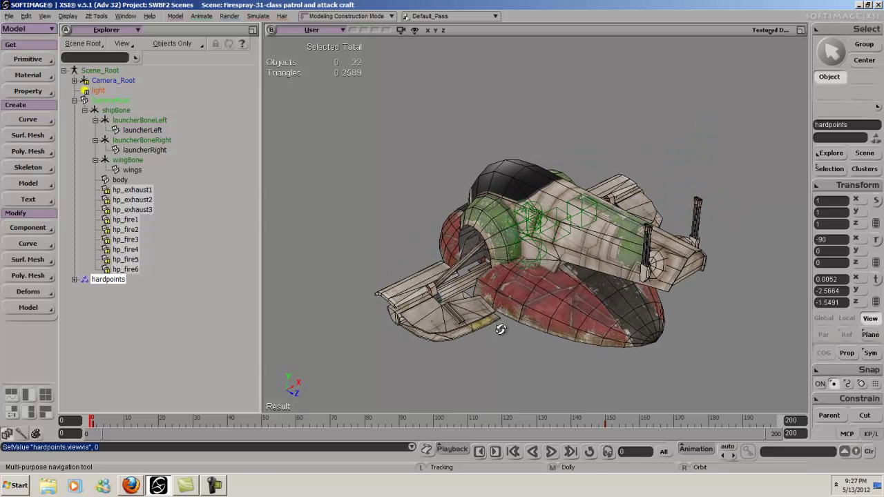
Step: Review the hardpoints group's visibility, selectability and ghosting settings, and deselect everything
left_click(86, 280)
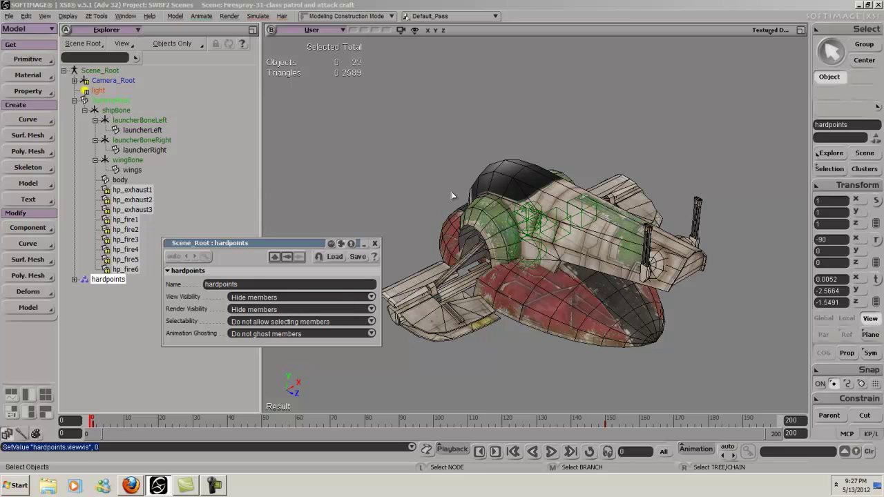
left_click(375, 243)
key("s")
right_click_drag(410, 242, 352, 207)
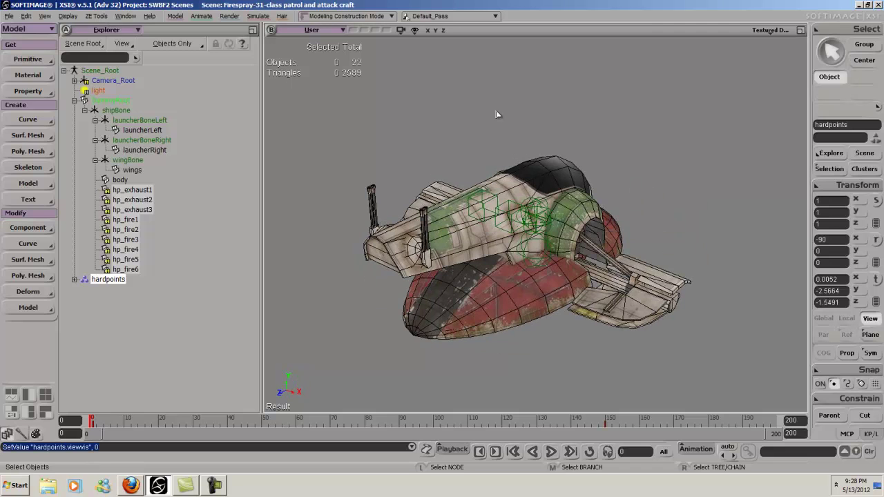
left_click(495, 121)
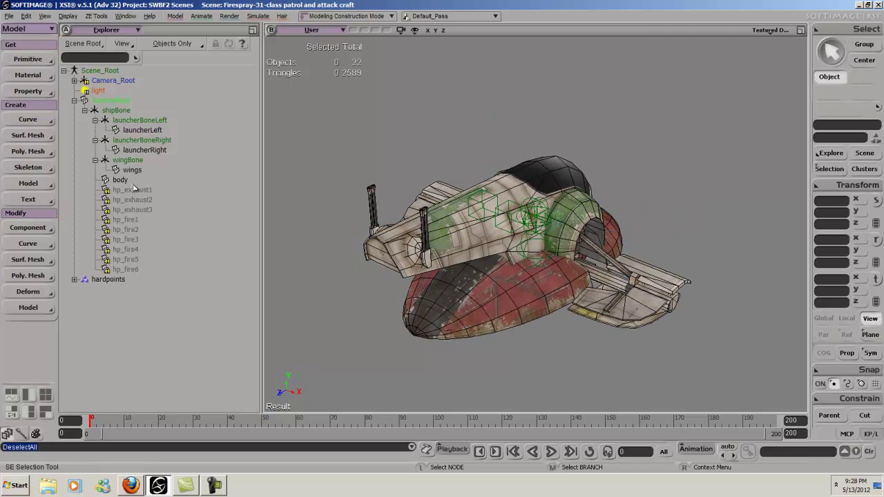
Step: Group wingBone, launcherBoneRight, launcherBoneLeft and shipBone together
left_click(138, 160)
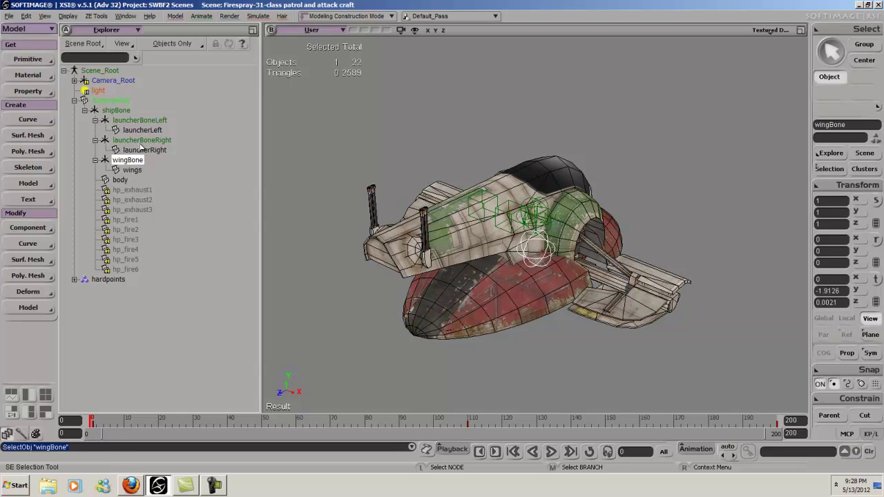
left_click(141, 140, "ctrl")
left_click(136, 121, "ctrl")
double_click(116, 111, "ctrl")
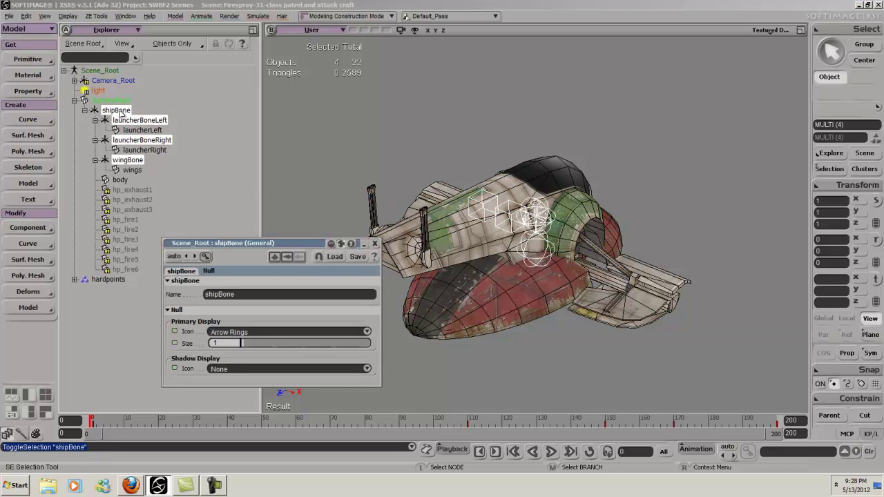
left_click(374, 243)
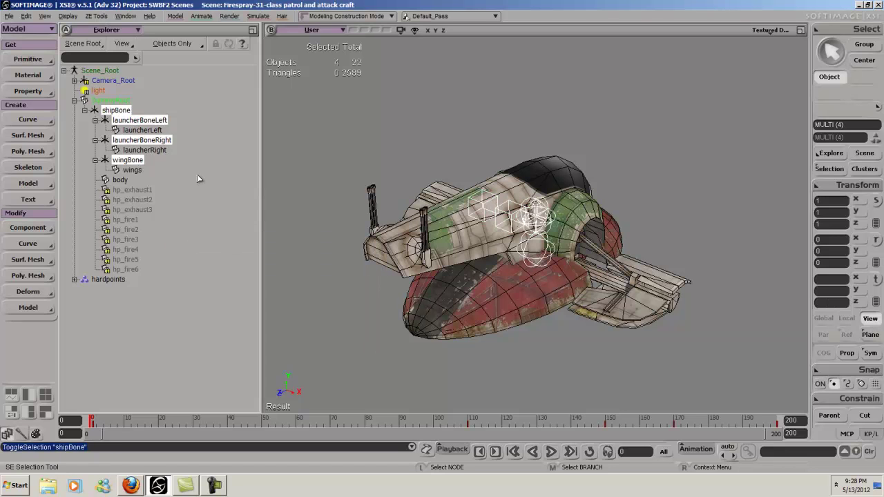
key("ctrl+g")
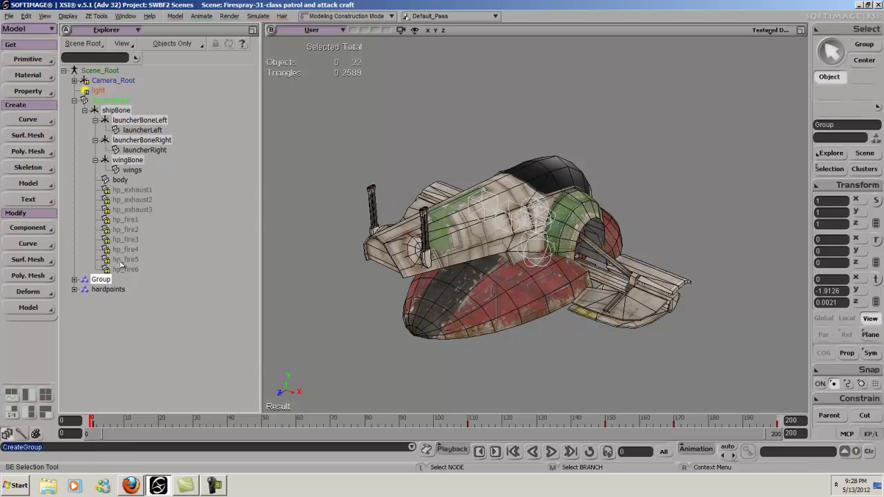
Step: Set the new bone group to hide its members in view and render, disallow selecting them, and not ghost them
double_click(96, 280)
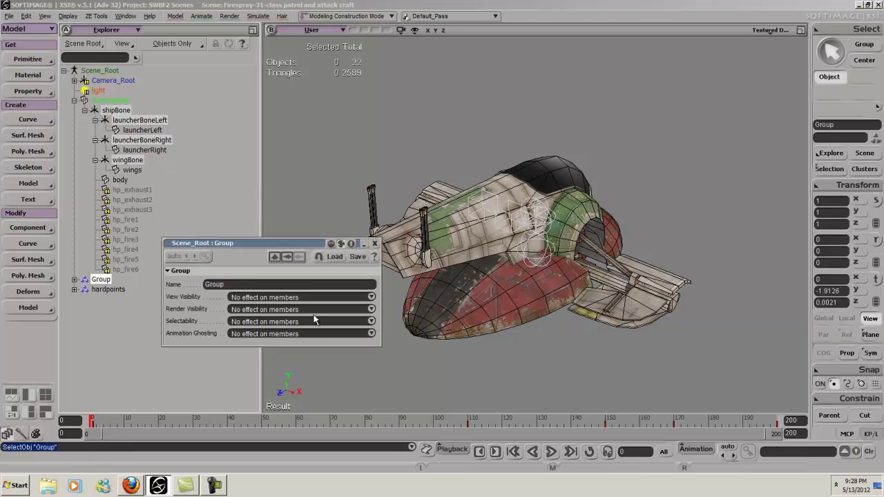
left_click(296, 322)
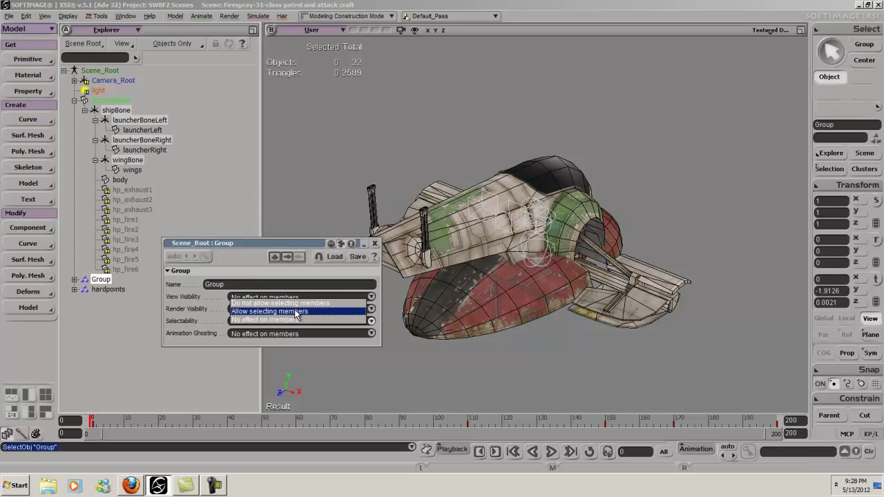
left_click(295, 305)
left_click(296, 334)
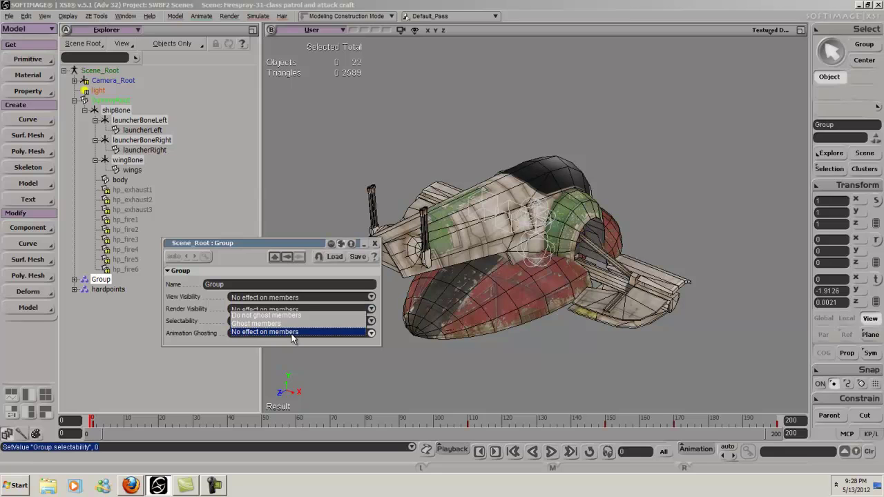
left_click(290, 315)
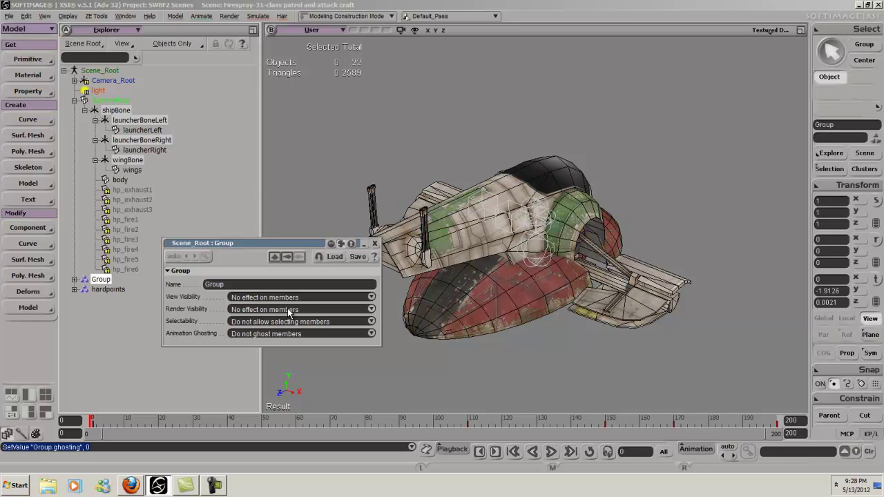
left_click(288, 308)
left_click(287, 308)
left_click(288, 308)
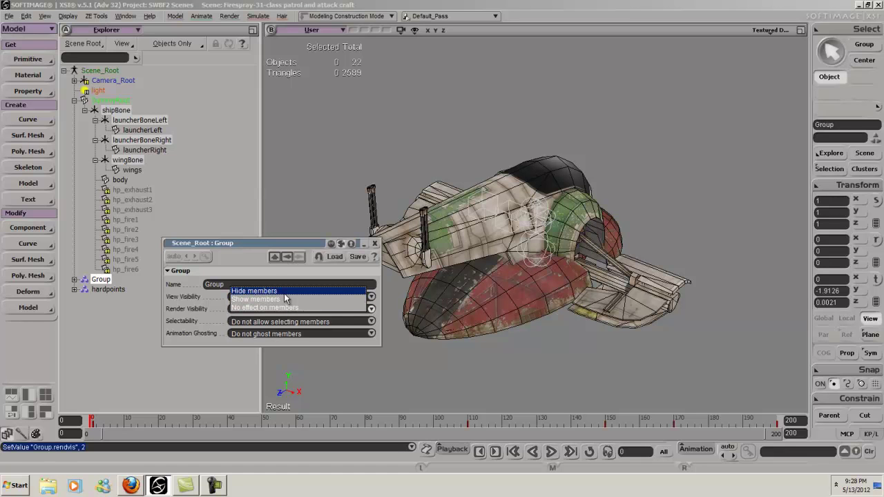
left_click(284, 293)
left_click(284, 295)
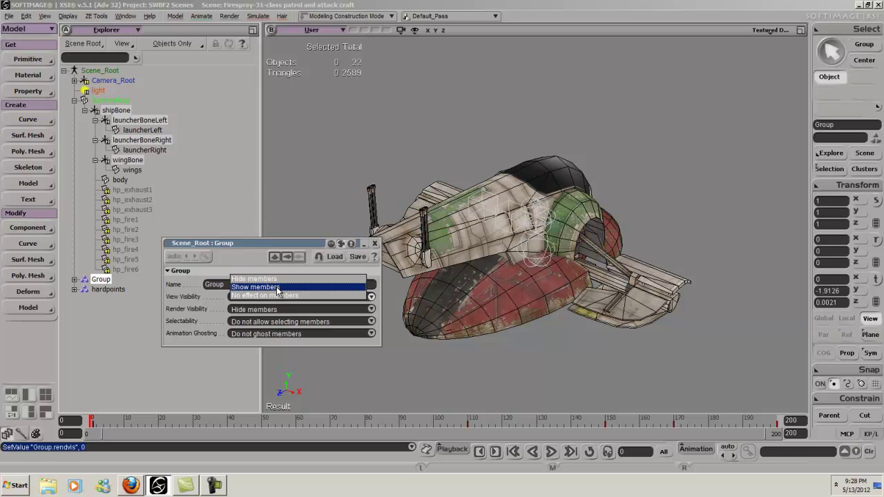
left_click(276, 279)
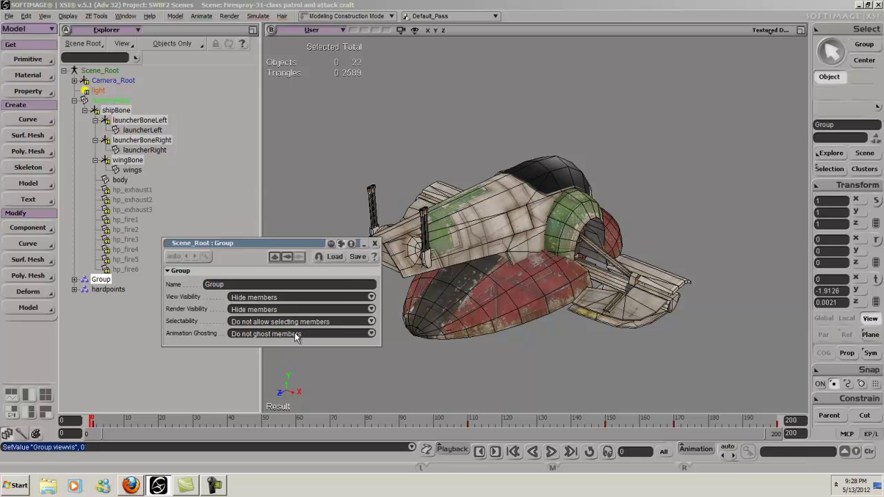
left_click(376, 243)
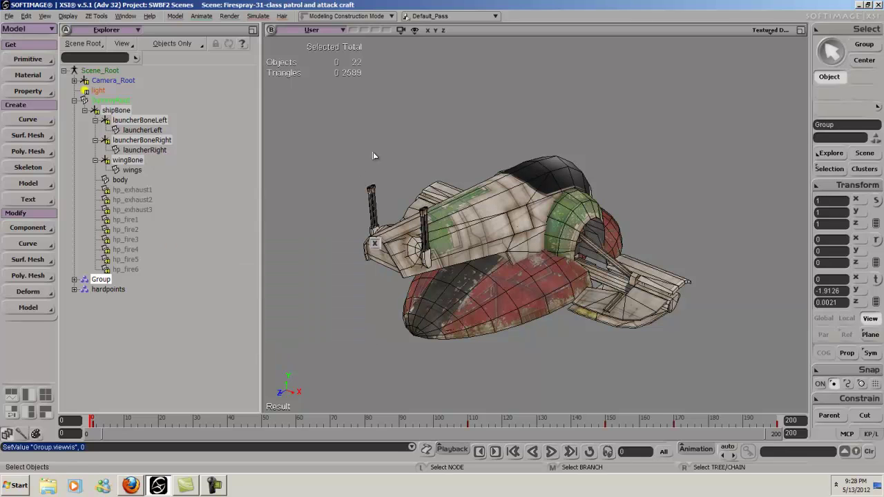
Step: Deselect everything and play the ship animation forwards and backwards while examining it from several angles
left_click(423, 180)
key("s")
right_click_drag(428, 182, 497, 206)
key("s")
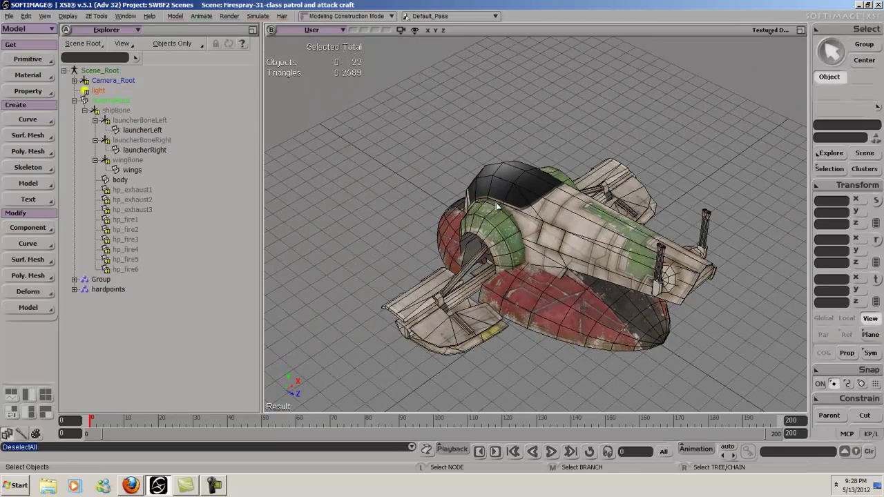
left_click(555, 453)
key("s")
right_click_drag(557, 415, 400, 252)
right_click_drag(490, 269, 539, 433)
left_click(533, 452)
key("s")
right_click_drag(539, 297, 563, 272)
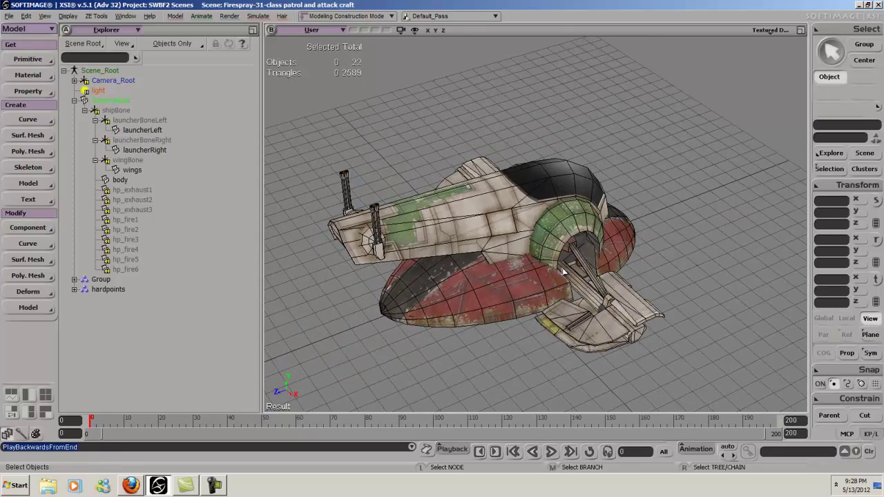
Step: Collapse the ship's bone hierarchy and rename the bone group as bones
left_click(95, 121)
left_click(95, 131)
left_click(95, 141)
left_click(85, 110)
left_click(77, 100)
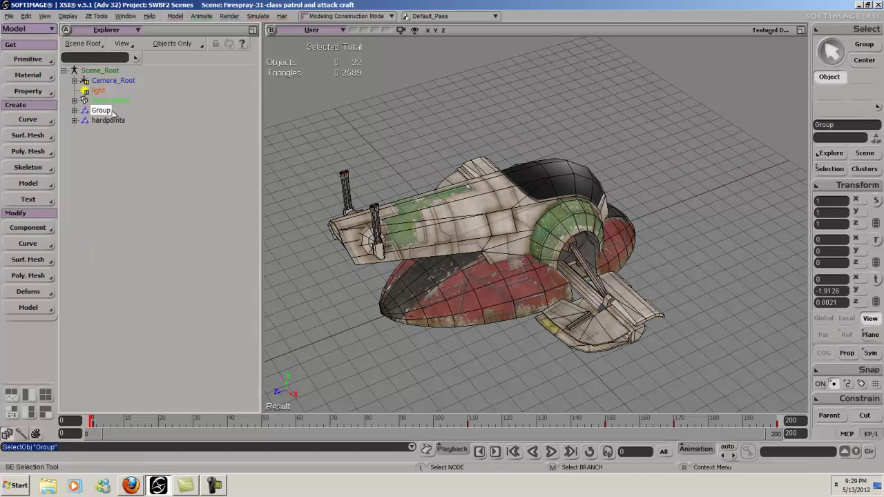
double_click(111, 111)
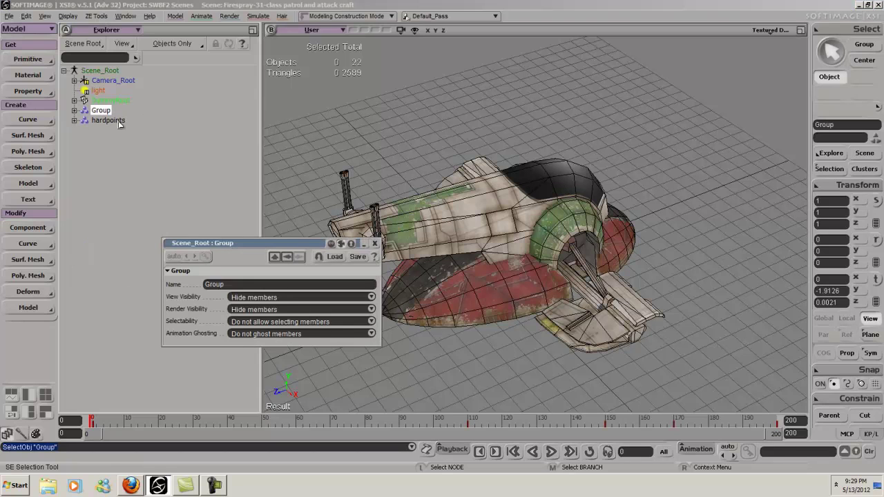
left_click(258, 285)
type("bones")
key("Return")
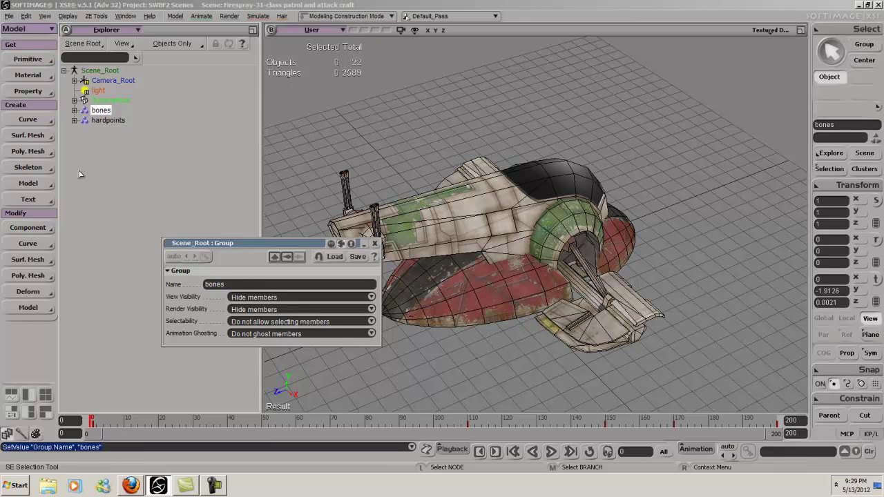
Step: Group the wings, body and both launcher meshes together
left_click(75, 101)
left_click(85, 111)
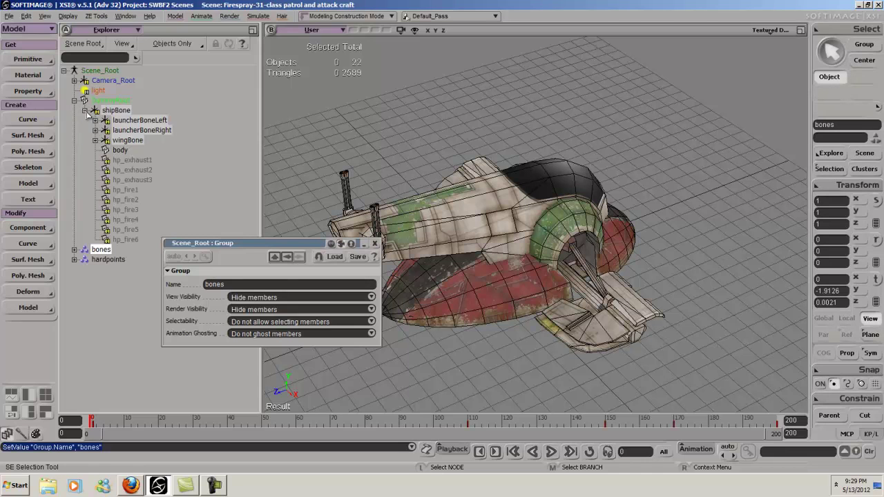
left_click(105, 150)
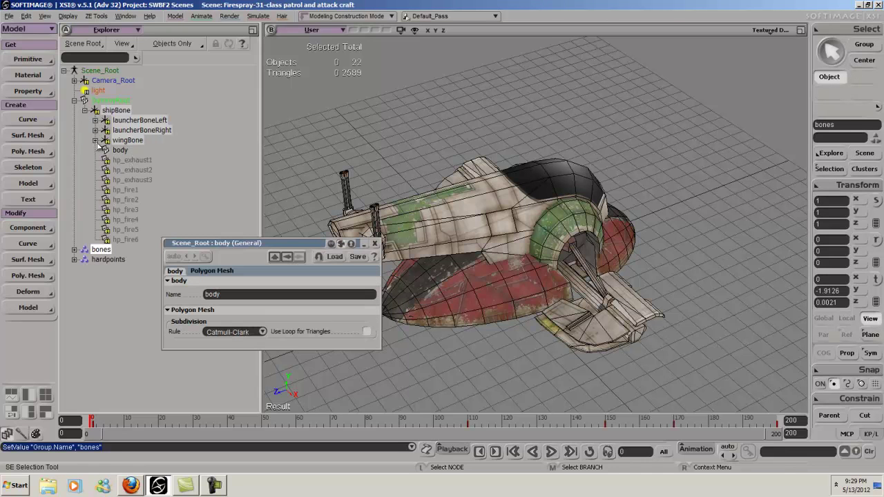
left_click(655, 333)
left_click(544, 299, "shift")
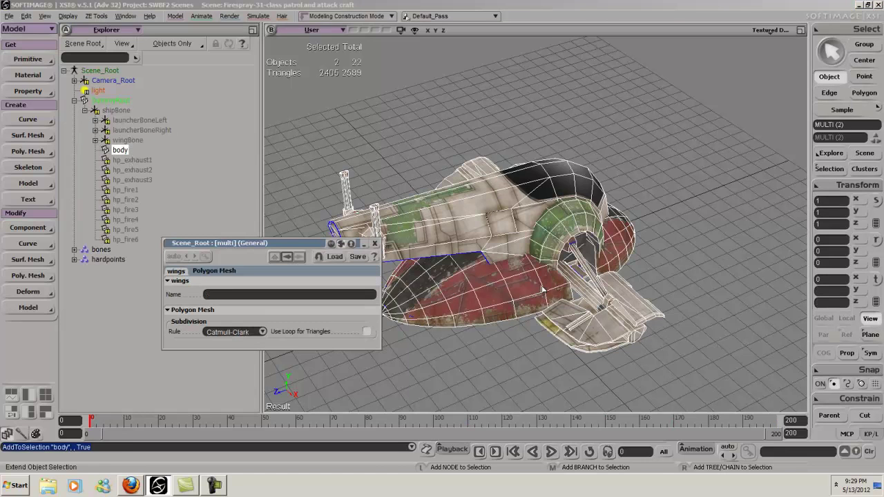
key("s")
right_click_drag(503, 232, 523, 241)
left_click(542, 225, "shift")
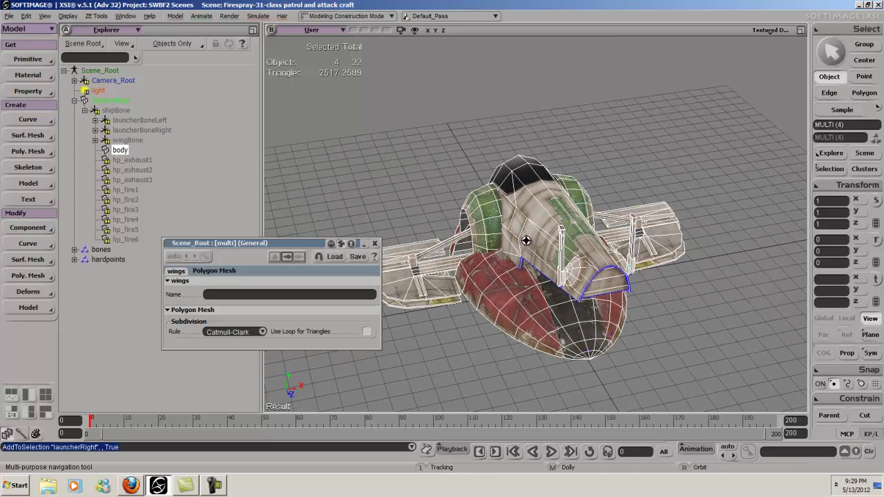
left_click(374, 245)
key("ctrl+g")
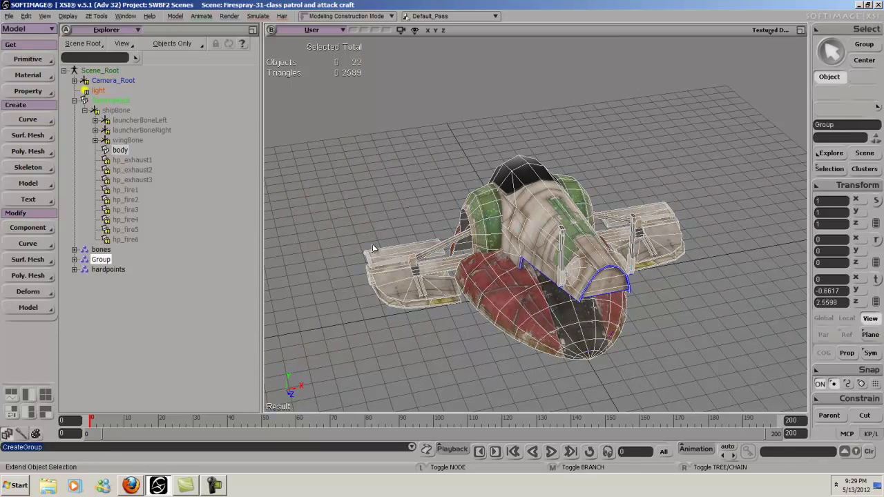
Step: Name the new mesh group mesh and set its animation ghosting to not ghost members
double_click(108, 262)
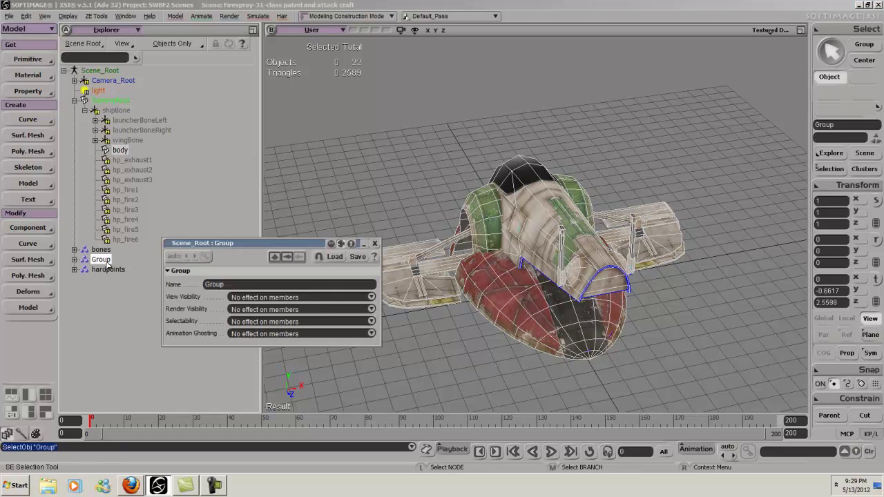
left_click(235, 284)
type("mesh")
key("Return")
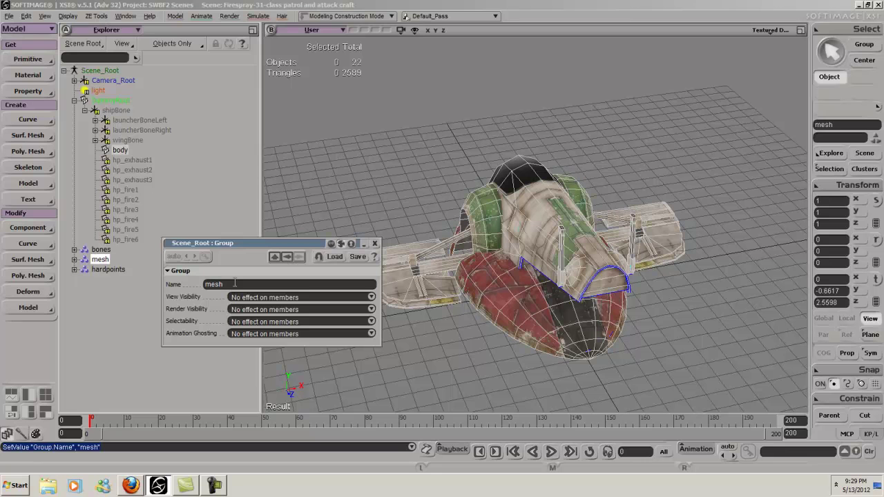
left_click(279, 333)
left_click(268, 322)
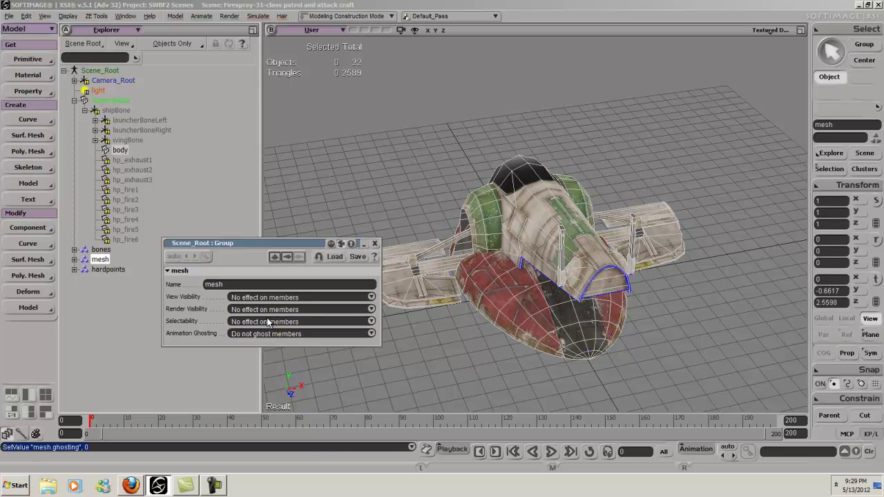
left_click(375, 244)
Step: Deselect everything and examine the ship without its hidden bones and hardpoints from several angles
left_click(395, 192)
key("s")
right_click_drag(587, 201, 500, 188)
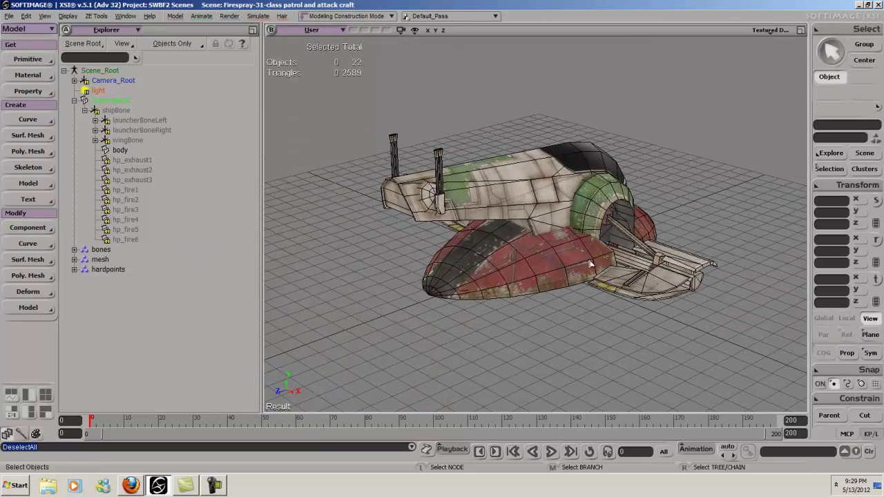
key("s")
right_click_drag(523, 231, 563, 249)
key("space")
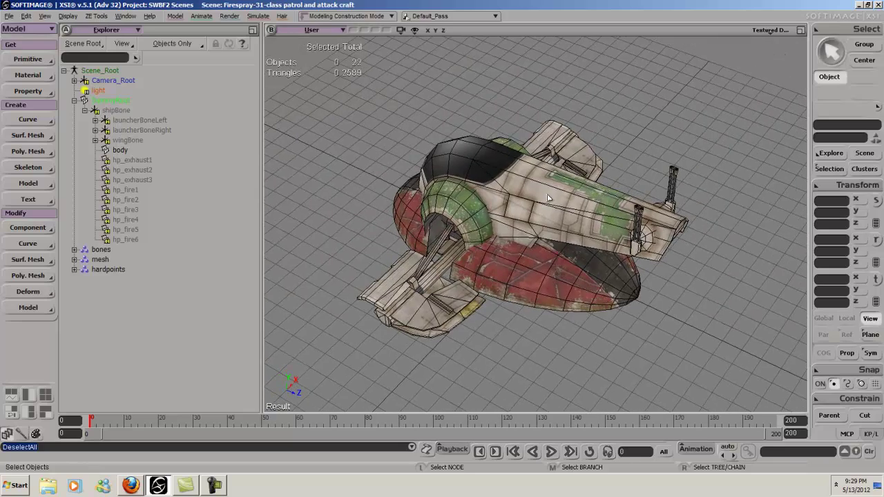
key("s")
right_click_drag(551, 204, 460, 182)
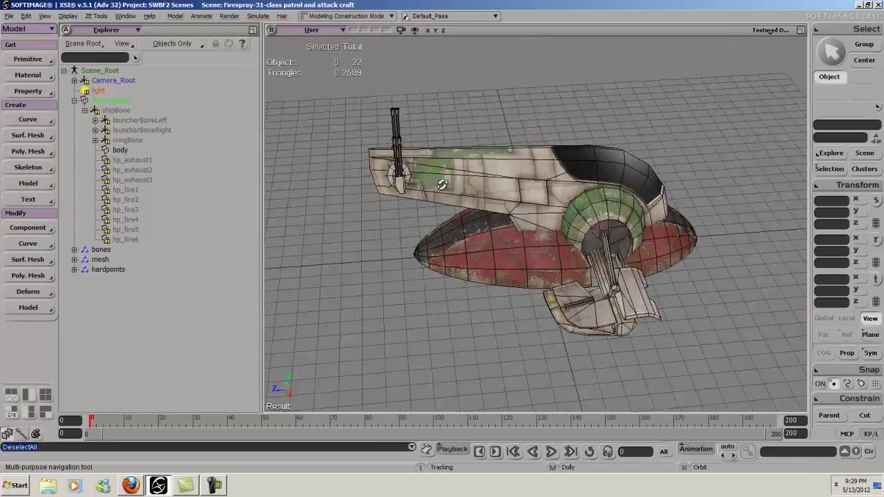
mouse_move(554, 167)
right_mouse_down()
mouse_move(555, 248)
mouse_move(557, 166)
right_mouse_up()
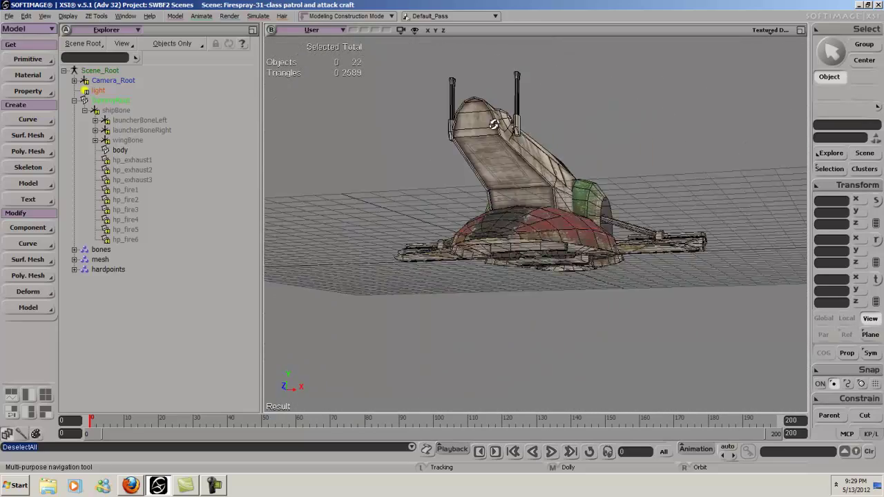
right_click_drag(482, 183, 564, 222)
Step: Select the body, wings and both launcher meshes together and inspect them from the side and above
left_click(482, 197)
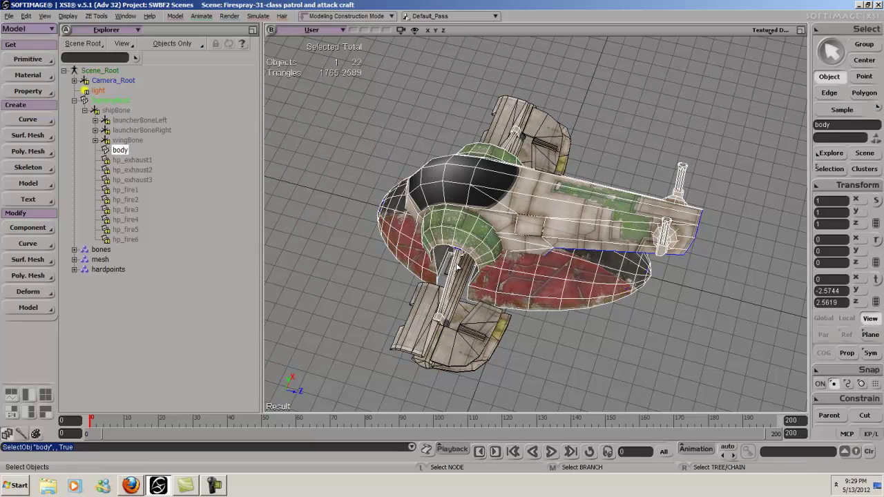
right_click_drag(485, 257, 538, 213)
left_click(392, 185, "shift")
right_click_drag(392, 186, 536, 138)
right_click_drag(515, 195, 532, 142)
left_click_drag(511, 187, 521, 149)
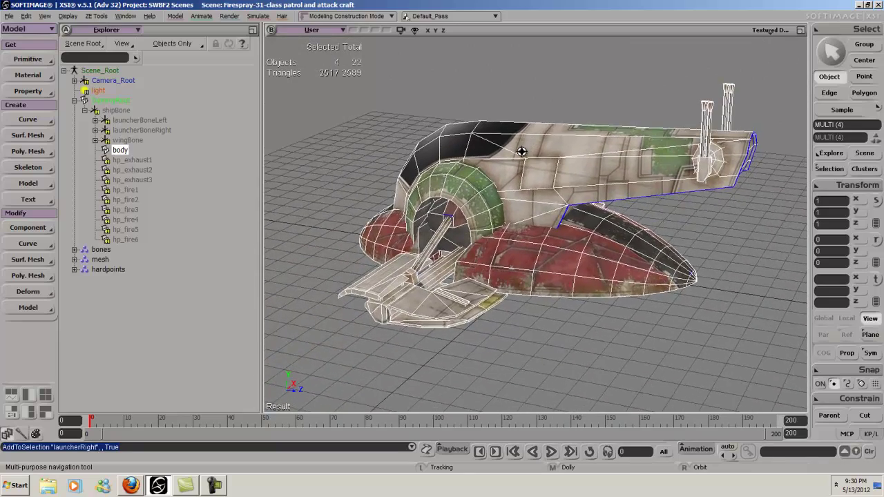
middle_click_drag(521, 149, 499, 147)
right_click_drag(499, 147, 544, 177)
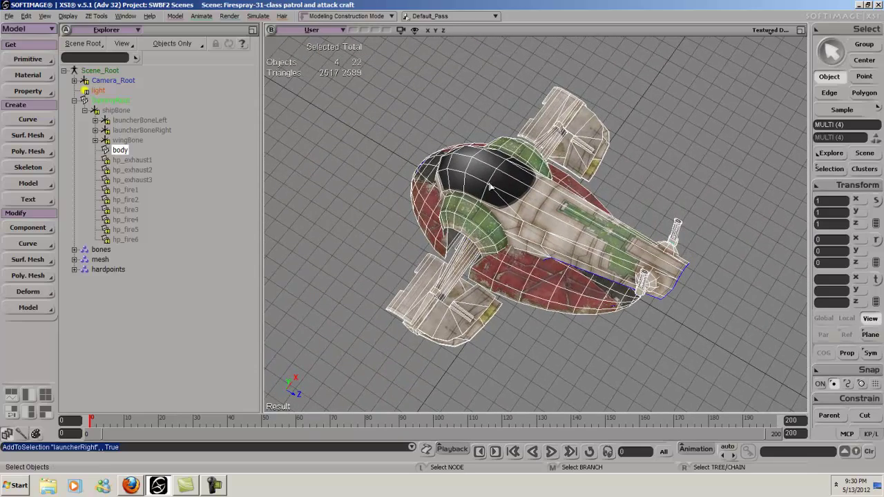
Step: Duplicate the selected body, wings and both launcher meshes three times in place and view the copies from a low angle
key("shift")
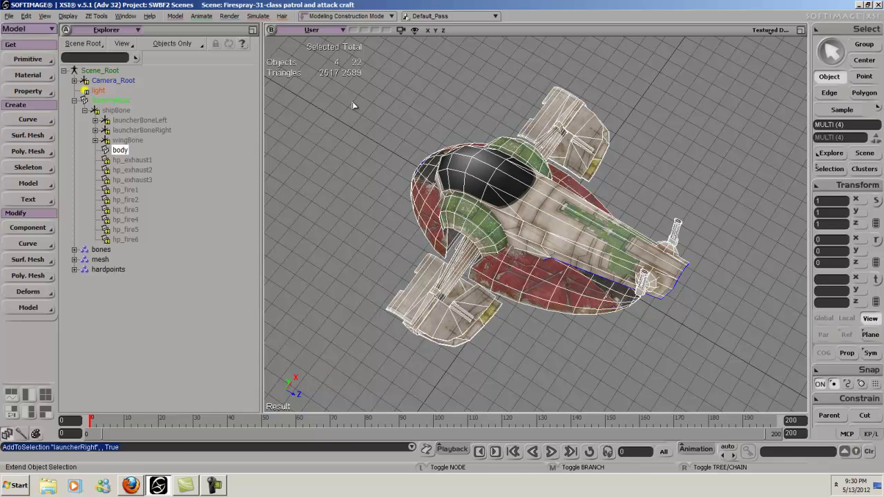
key("ctrl+d")
key("ctrl+d")
key("ctrl+d")
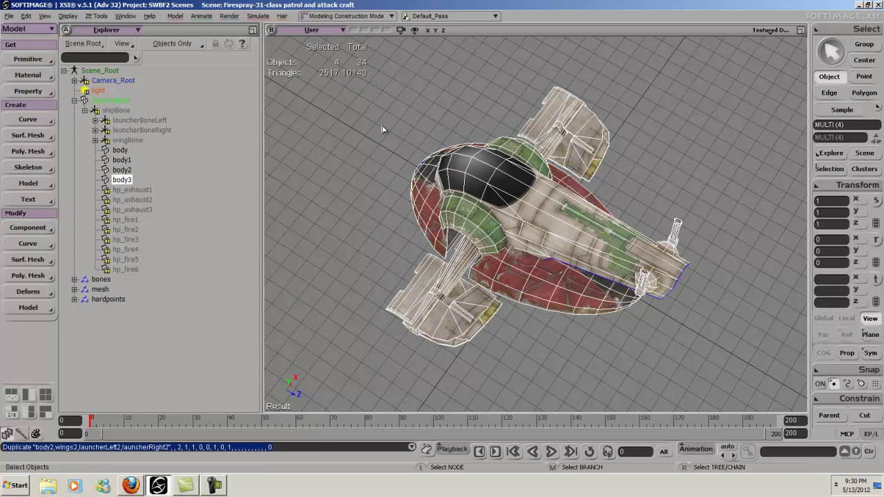
key("s")
right_click_drag(555, 190, 533, 99)
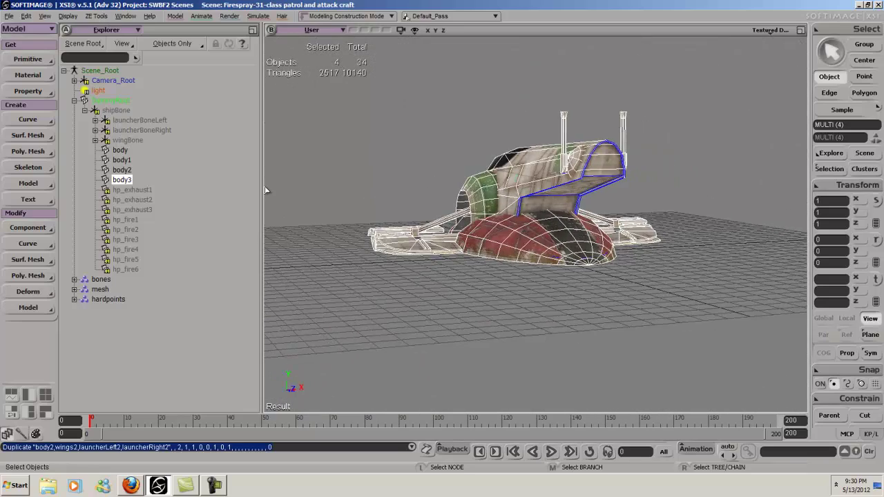
Step: Undo the three duplications of the body, wings and launcher meshes
key("ctrl+z")
key("ctrl+z")
key("ctrl+z")
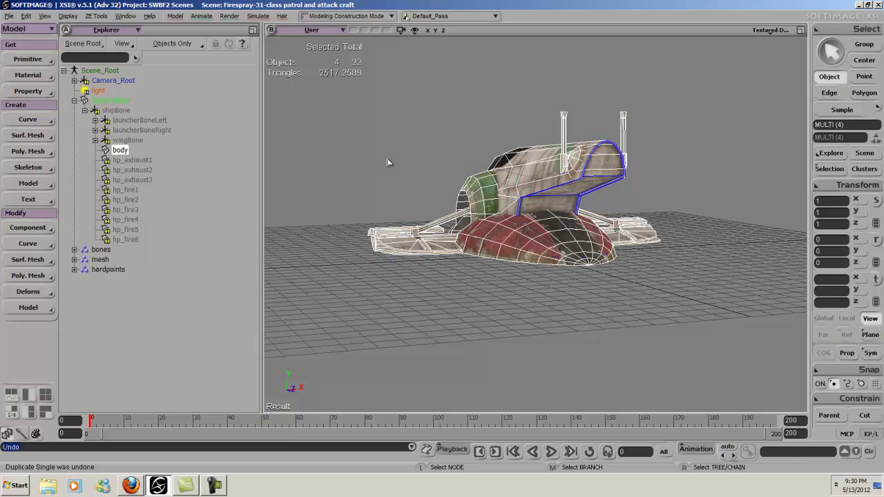
Step: Clear the mesh selection and examine the ship's body, wings and launchers from the side and obliquely from above
key("s")
right_click_drag(405, 162, 689, 160)
middle_click_drag(688, 161, 650, 110)
key("space")
left_click(601, 58)
key("s")
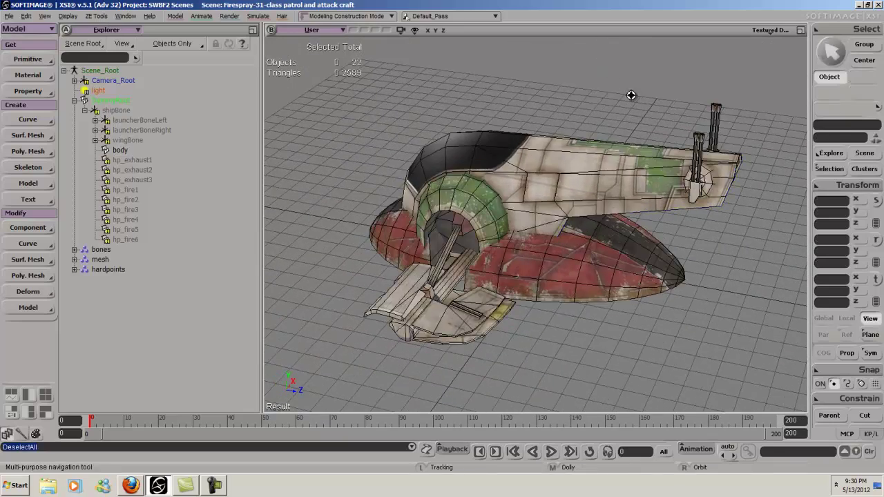
right_click_drag(622, 85, 565, 91)
right_click_drag(531, 160, 617, 219)
right_click_drag(635, 146, 569, 208)
key("s")
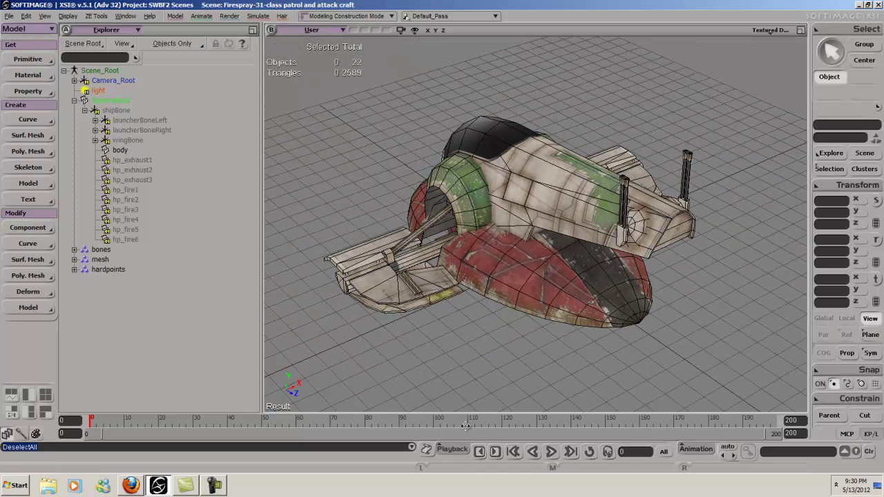